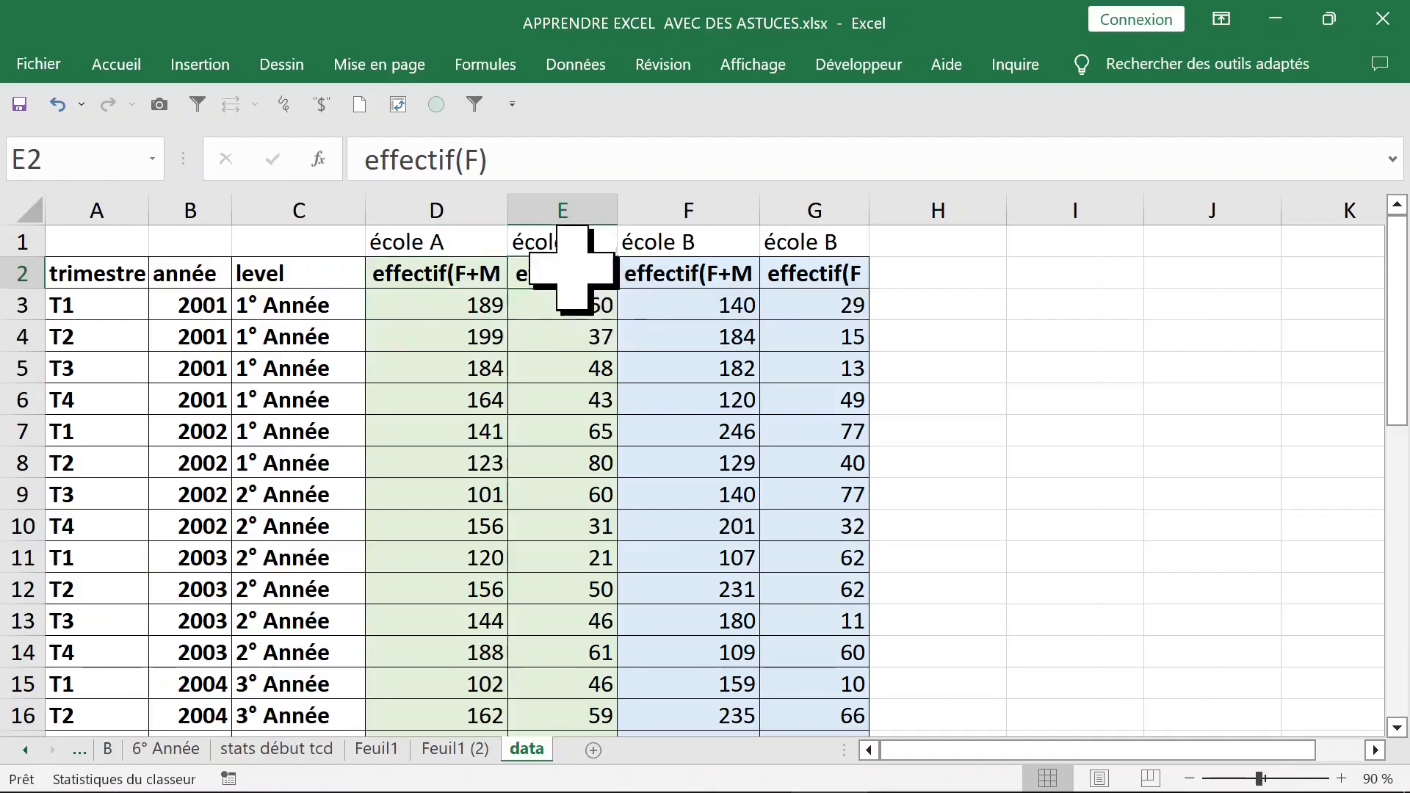
Step: Fit column E's width to its header and check the école A and école B headers in rows 1 and 2
click(455, 276)
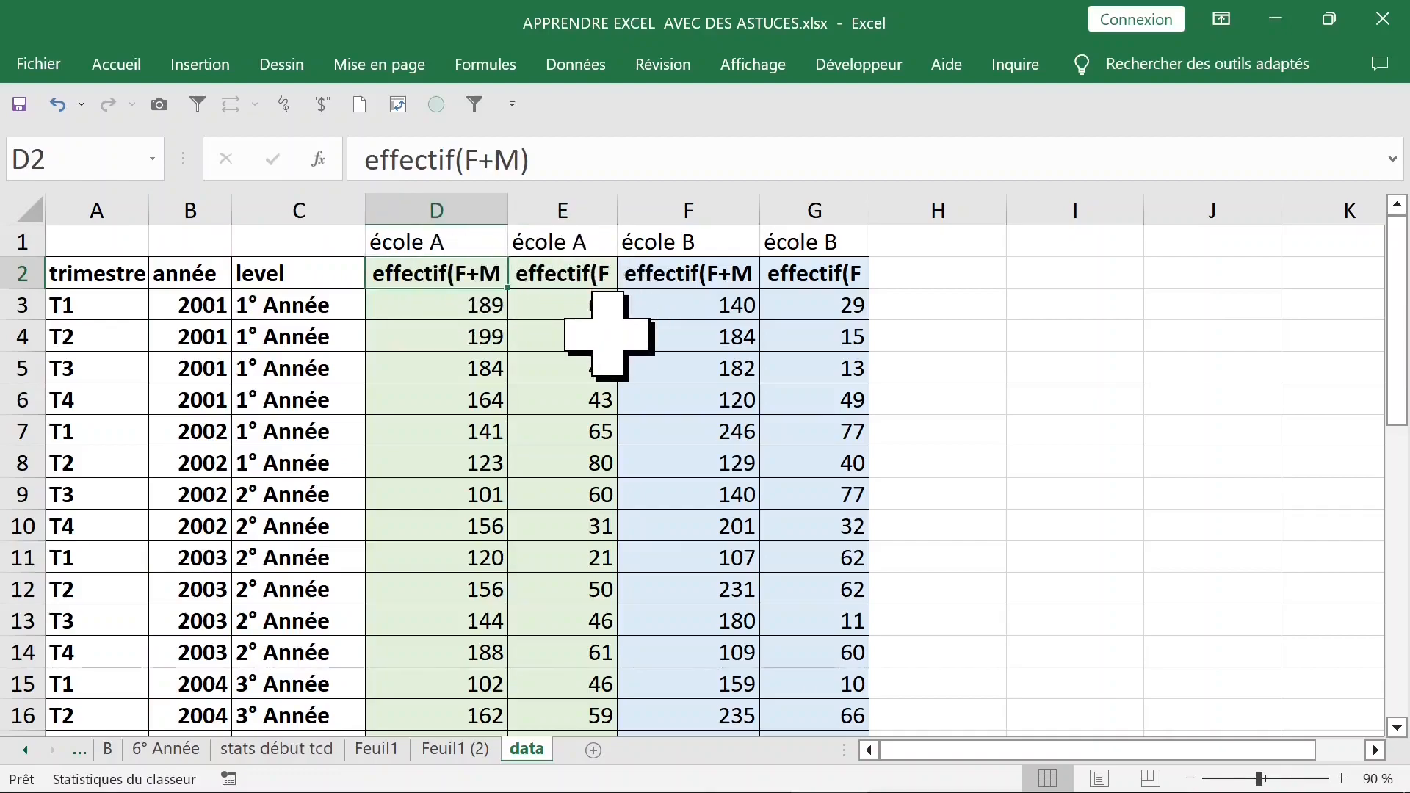
key(Right)
double_click(618, 213)
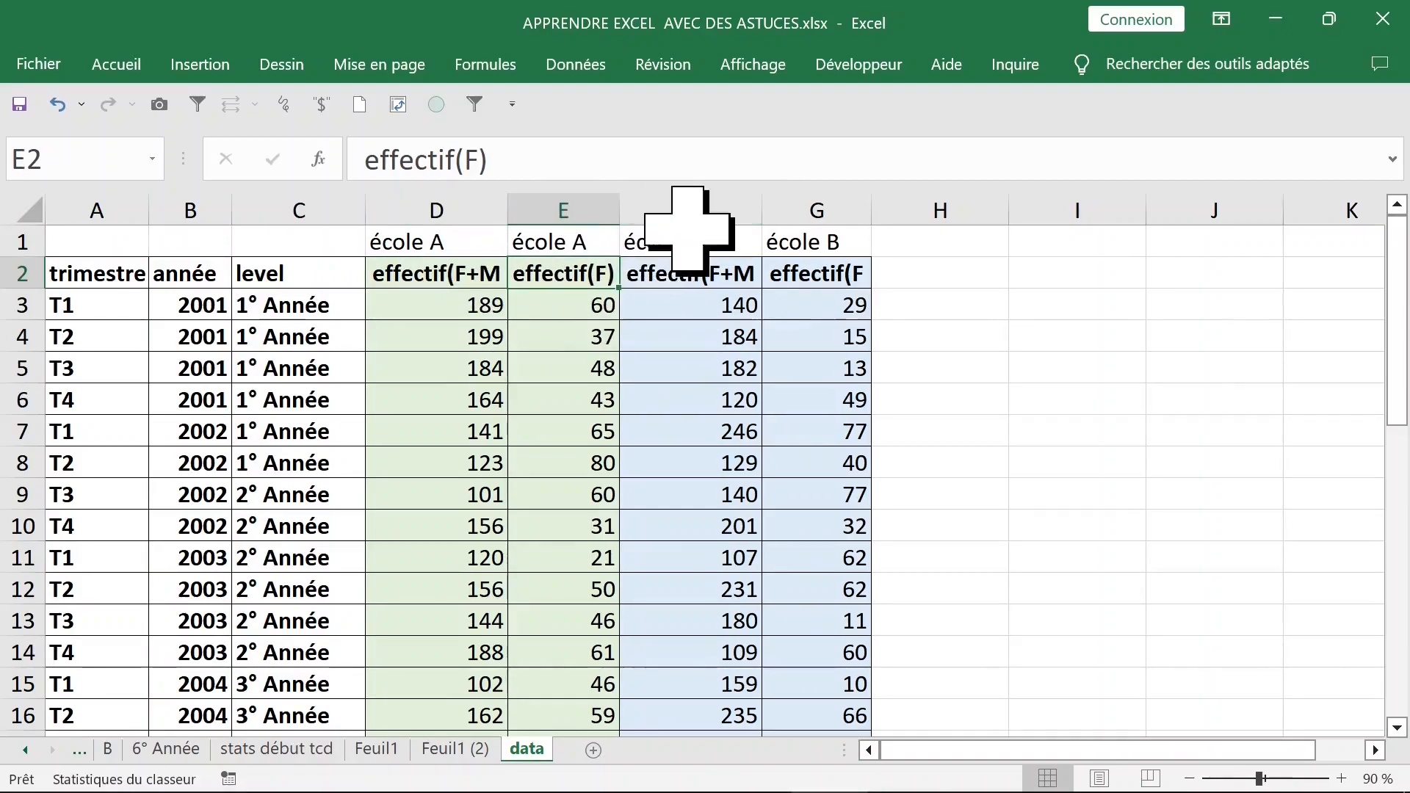
click(687, 279)
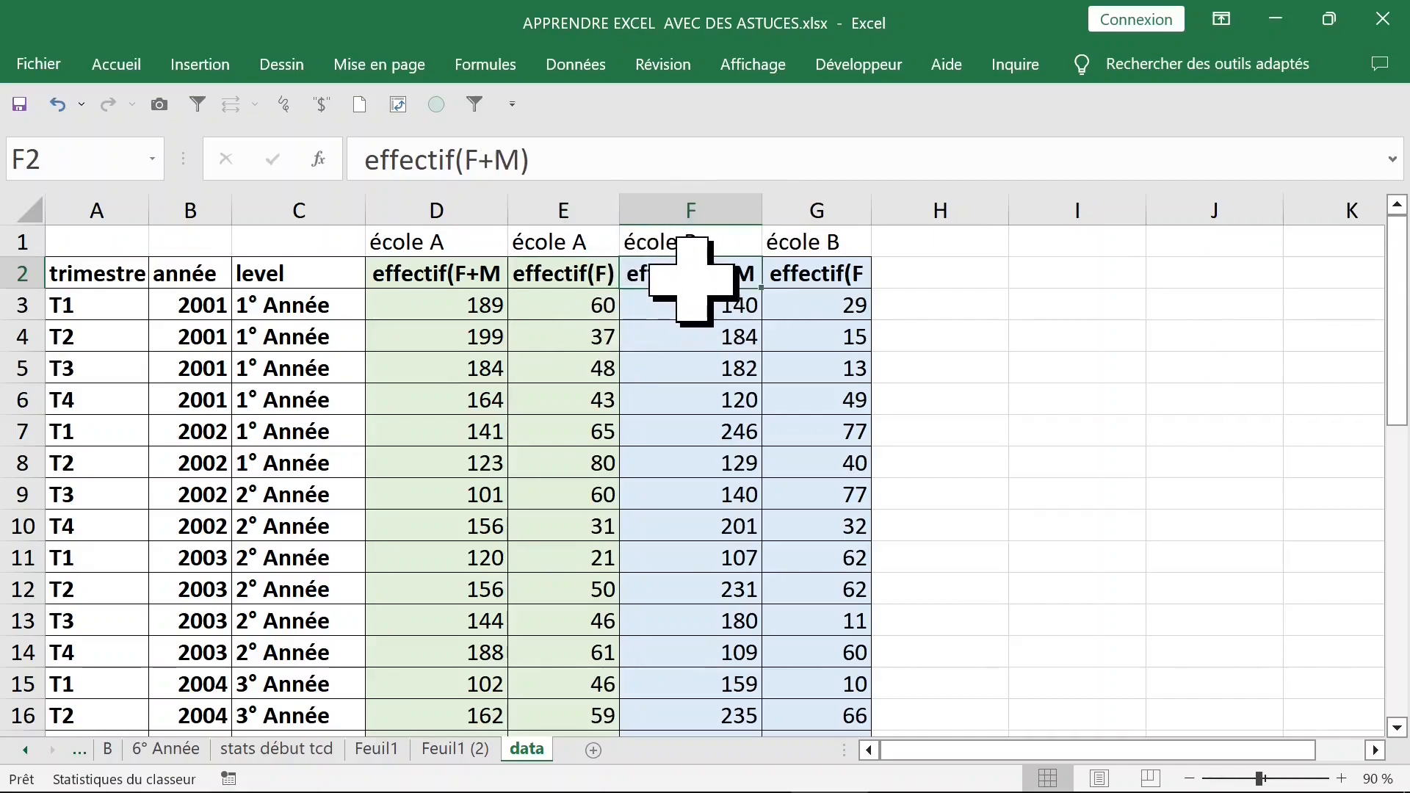
click(830, 277)
drag(419, 243, 551, 236)
drag(694, 243, 825, 236)
Step: Create a pivot table on a new worksheet from the range A2:G38 of the data sheet
drag(92, 273, 810, 286)
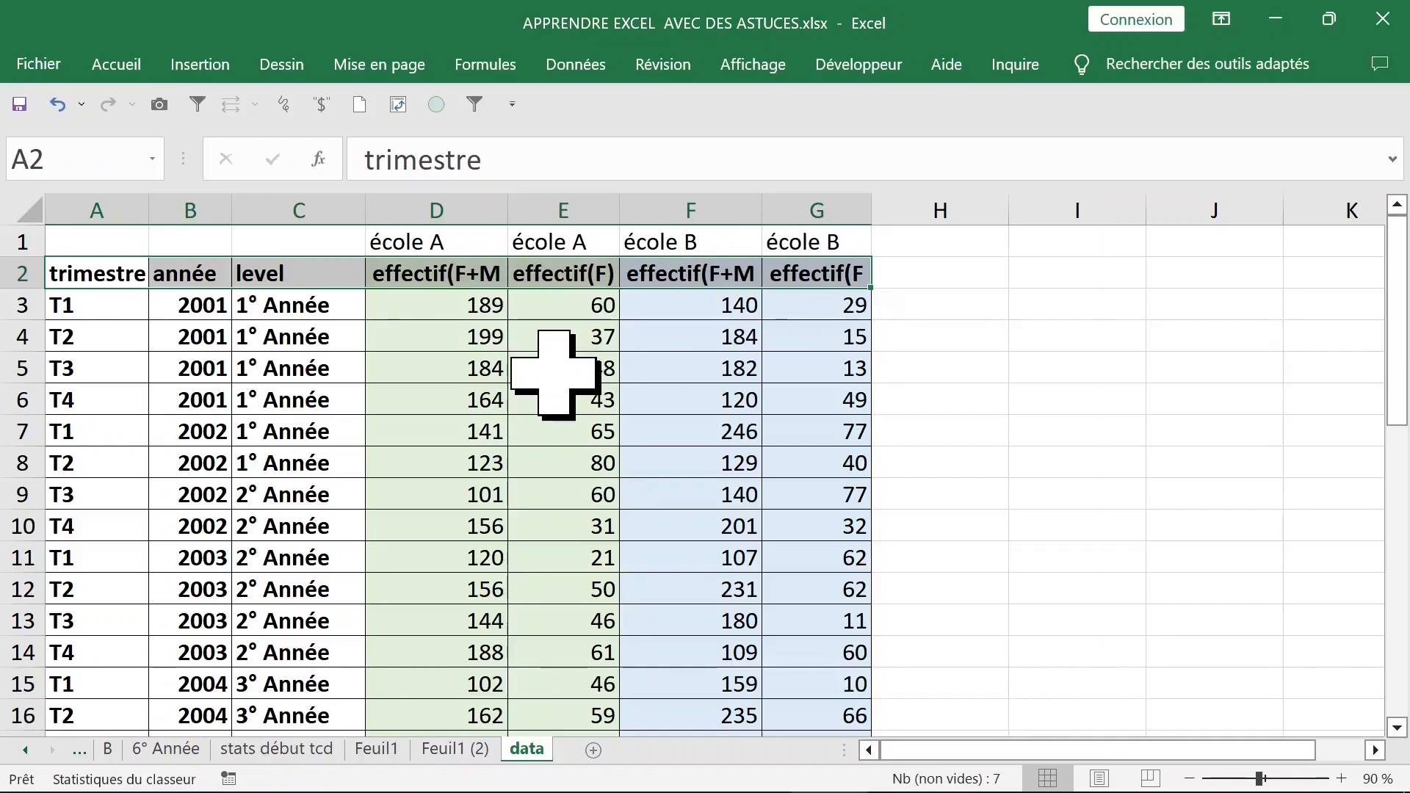
key(ctrl+shift+Down)
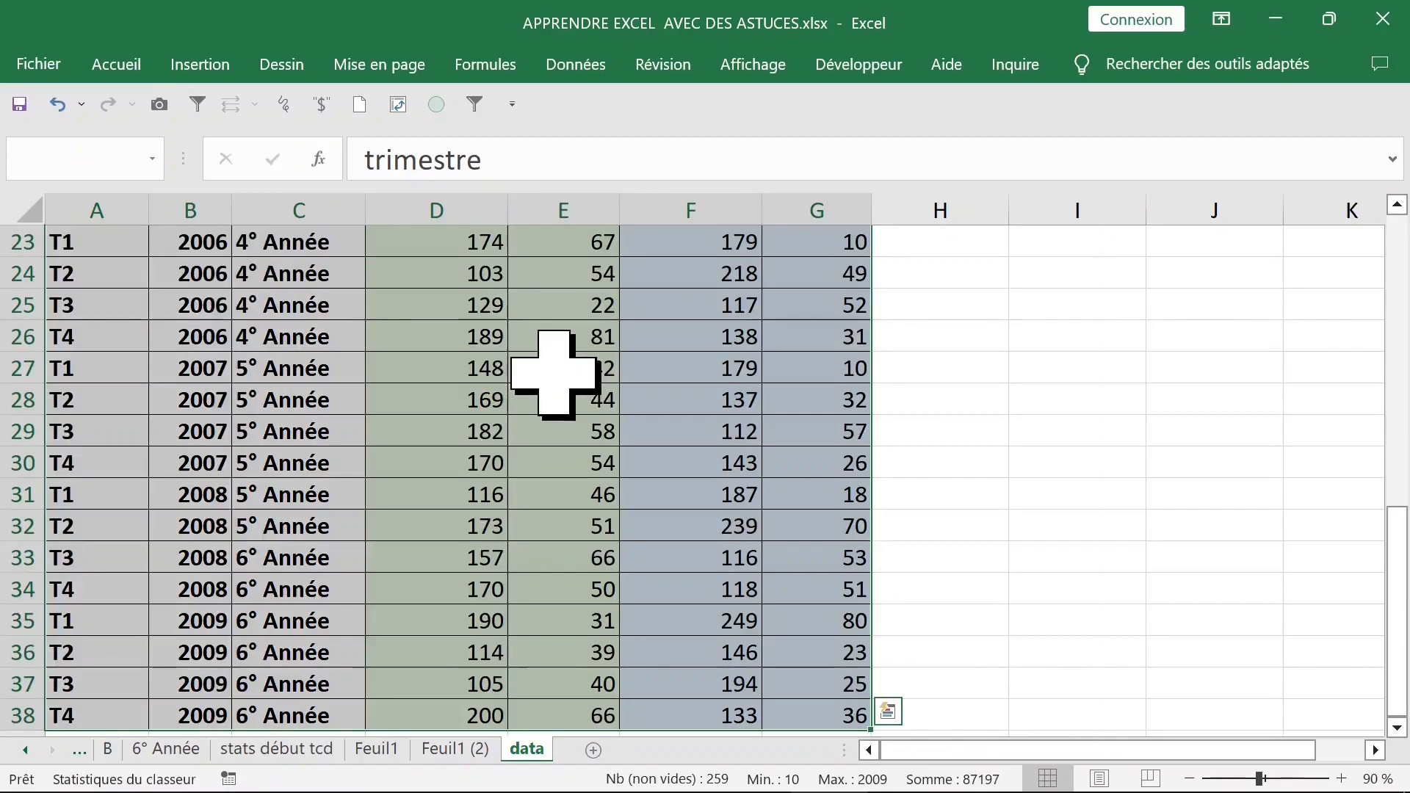
scroll(555, 374, up, 8)
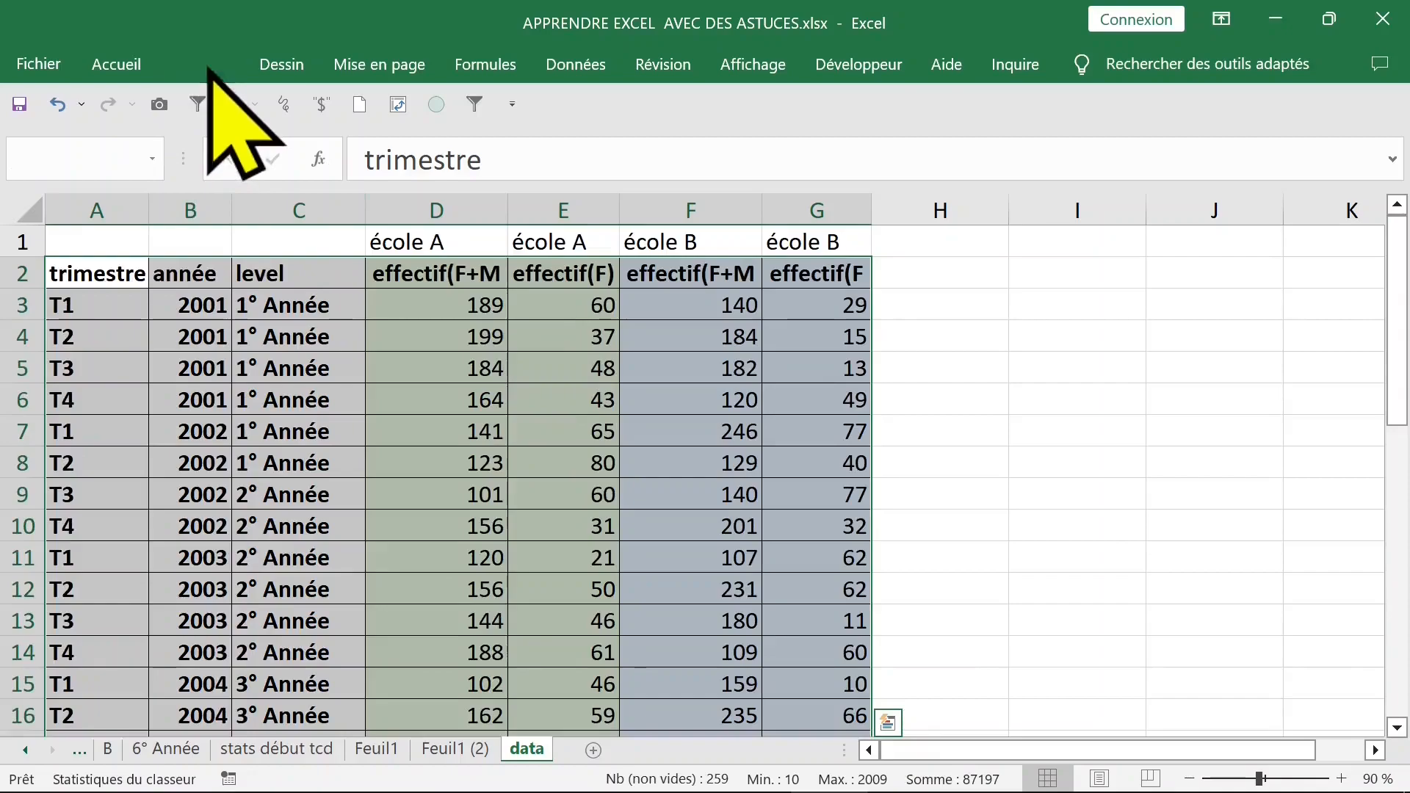
click(199, 64)
click(60, 118)
click(61, 246)
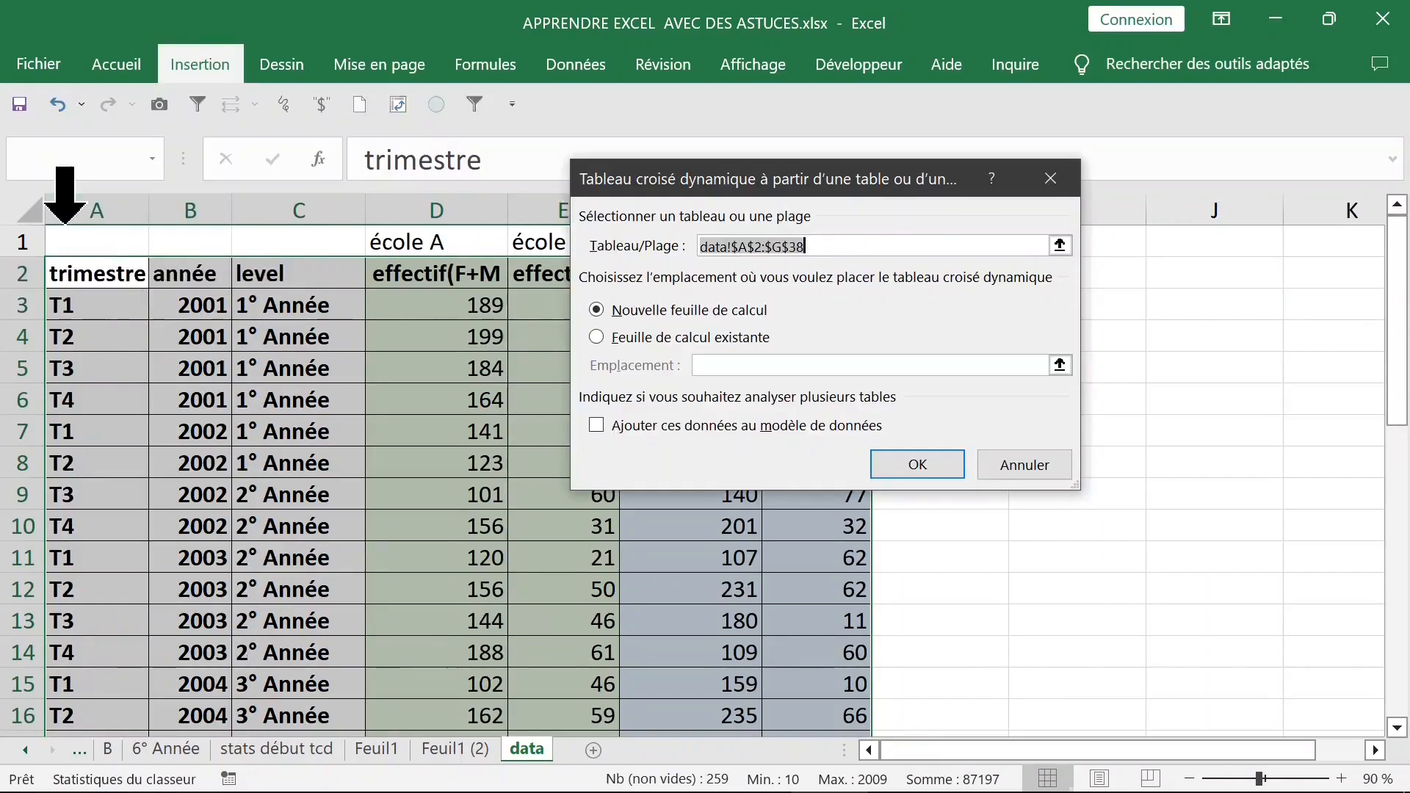
click(918, 461)
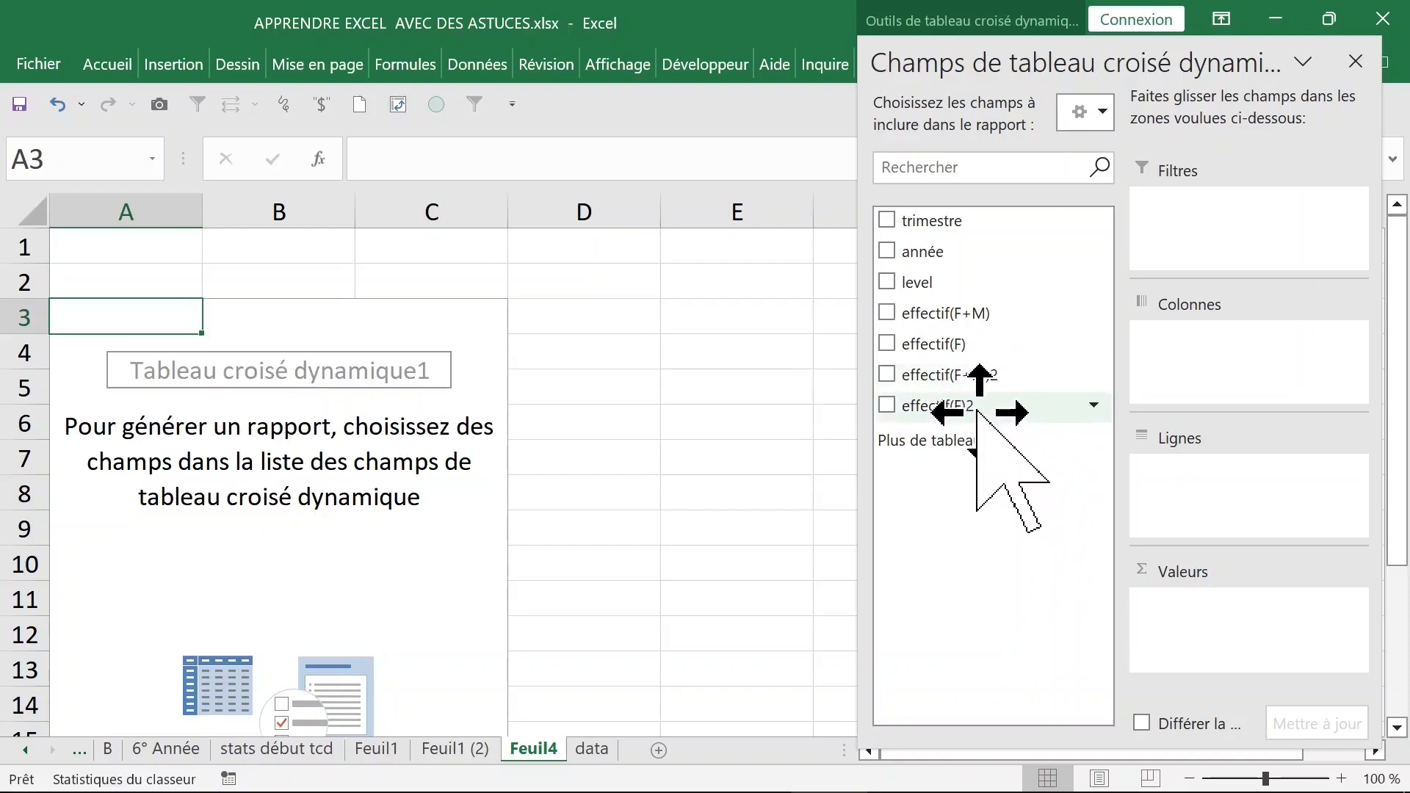
Step: Return to the data sheet and examine the duplicate effectif headers in columns D and F
click(607, 749)
click(661, 433)
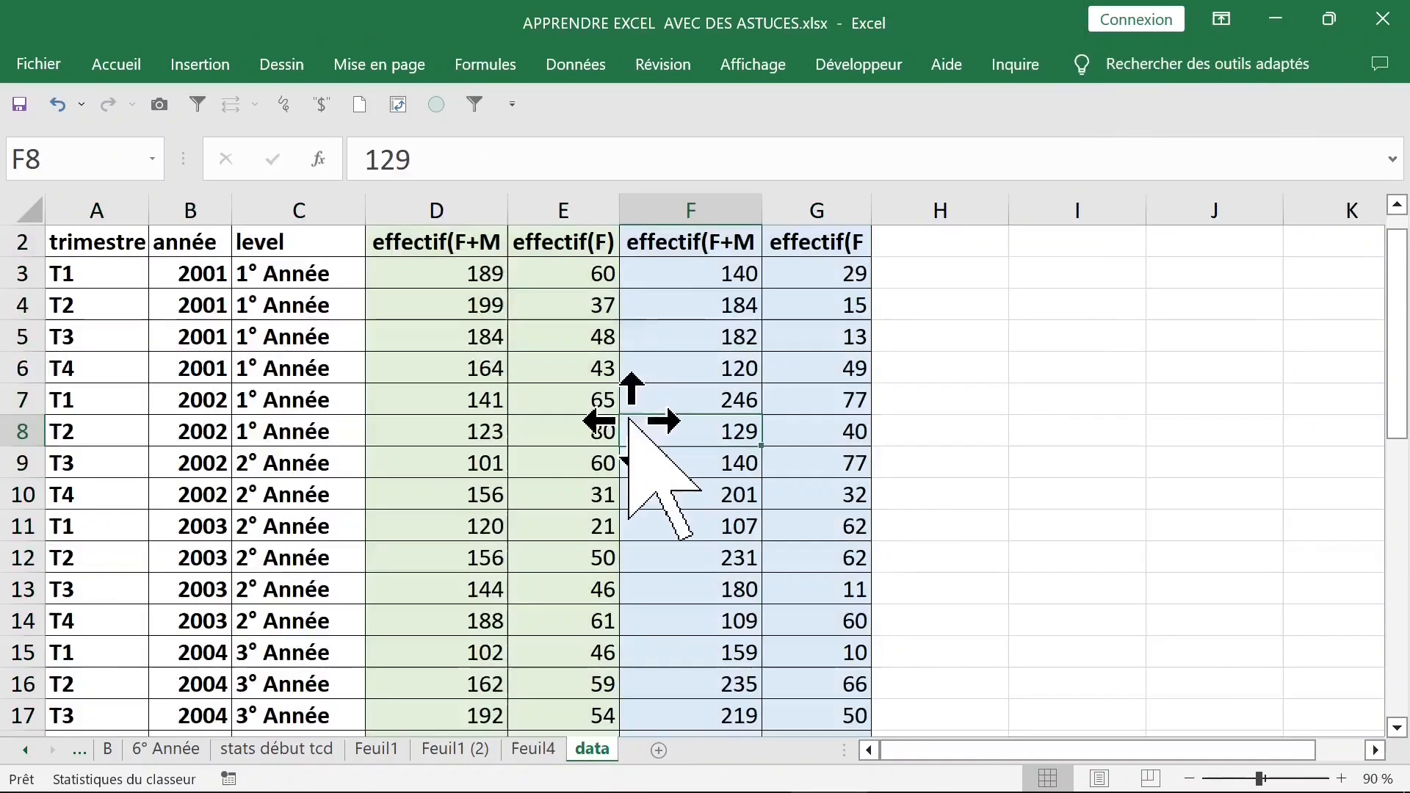
click(492, 273)
click(441, 241)
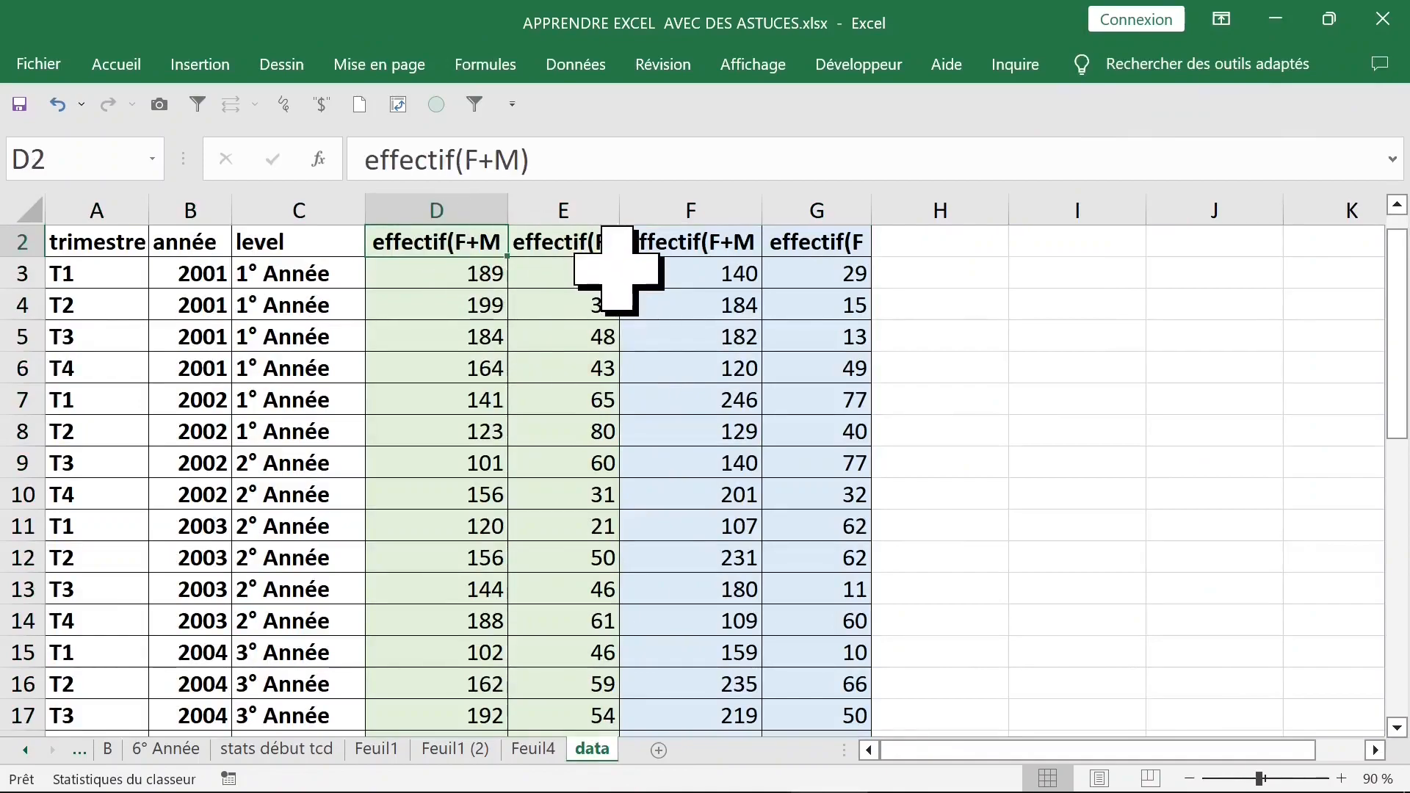
click(737, 240)
click(438, 209)
click(703, 212)
click(661, 249)
click(450, 248)
scroll(615, 269, up, 1)
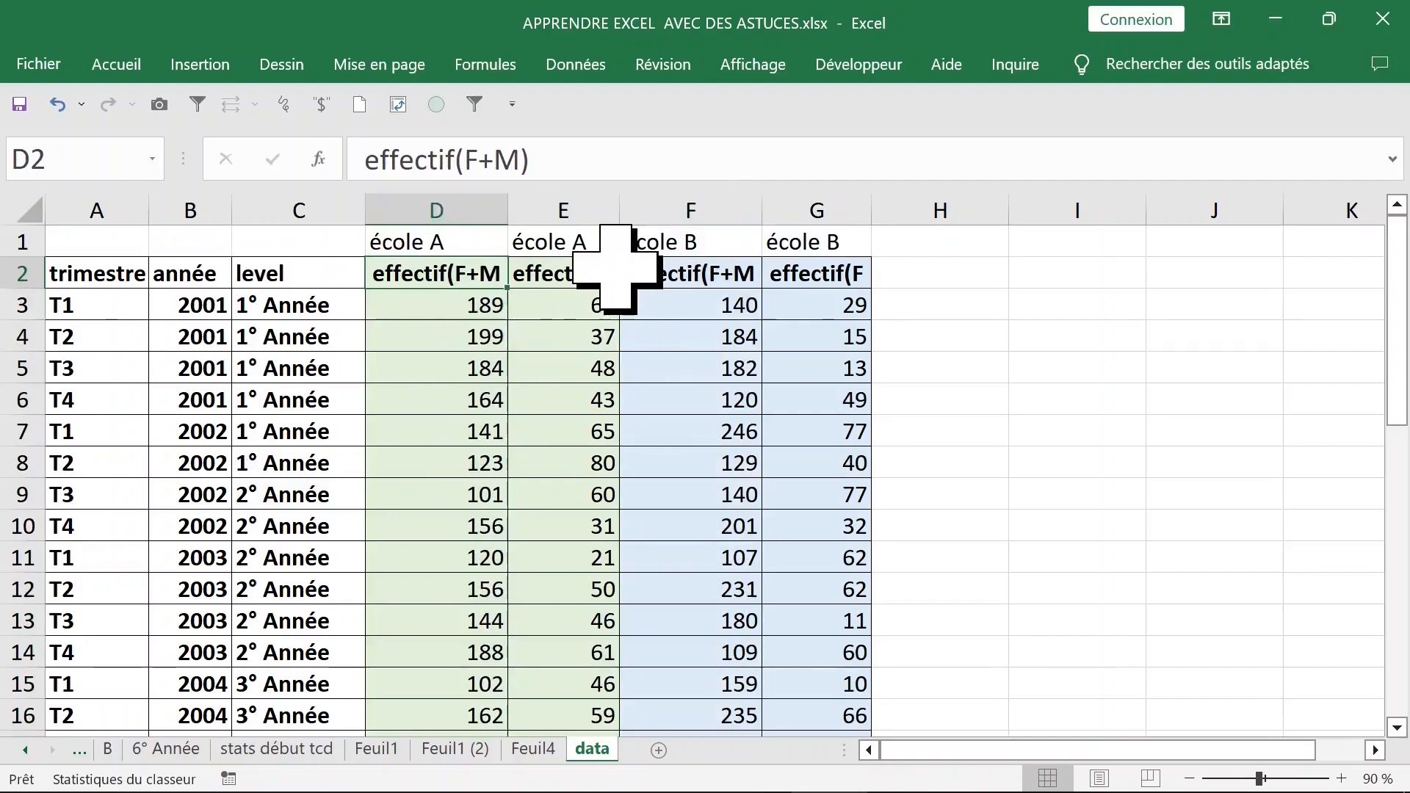
Step: Widen column D to fit its whole effectif(F+M) header and check the school names in row 1
drag(507, 209, 552, 210)
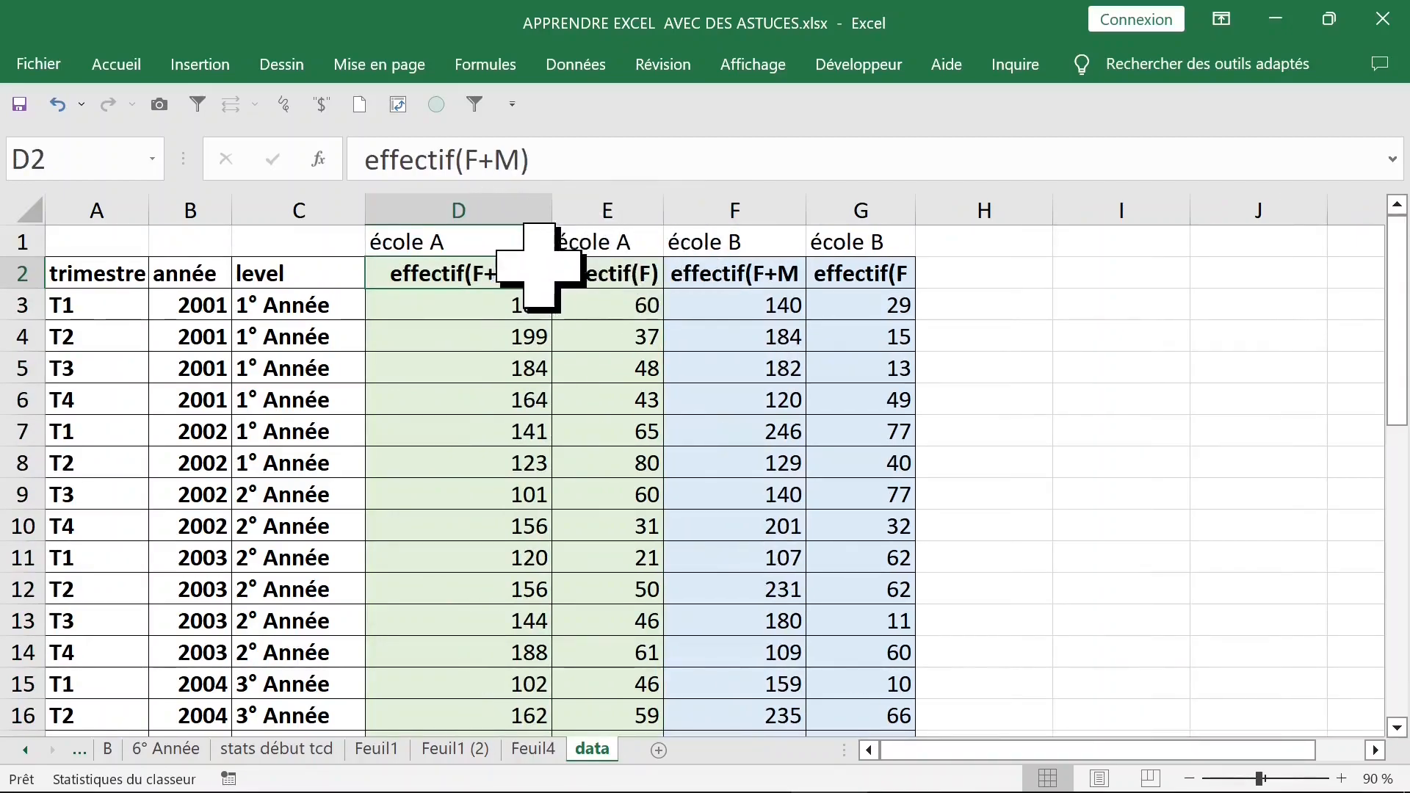
click(455, 241)
click(692, 241)
click(523, 271)
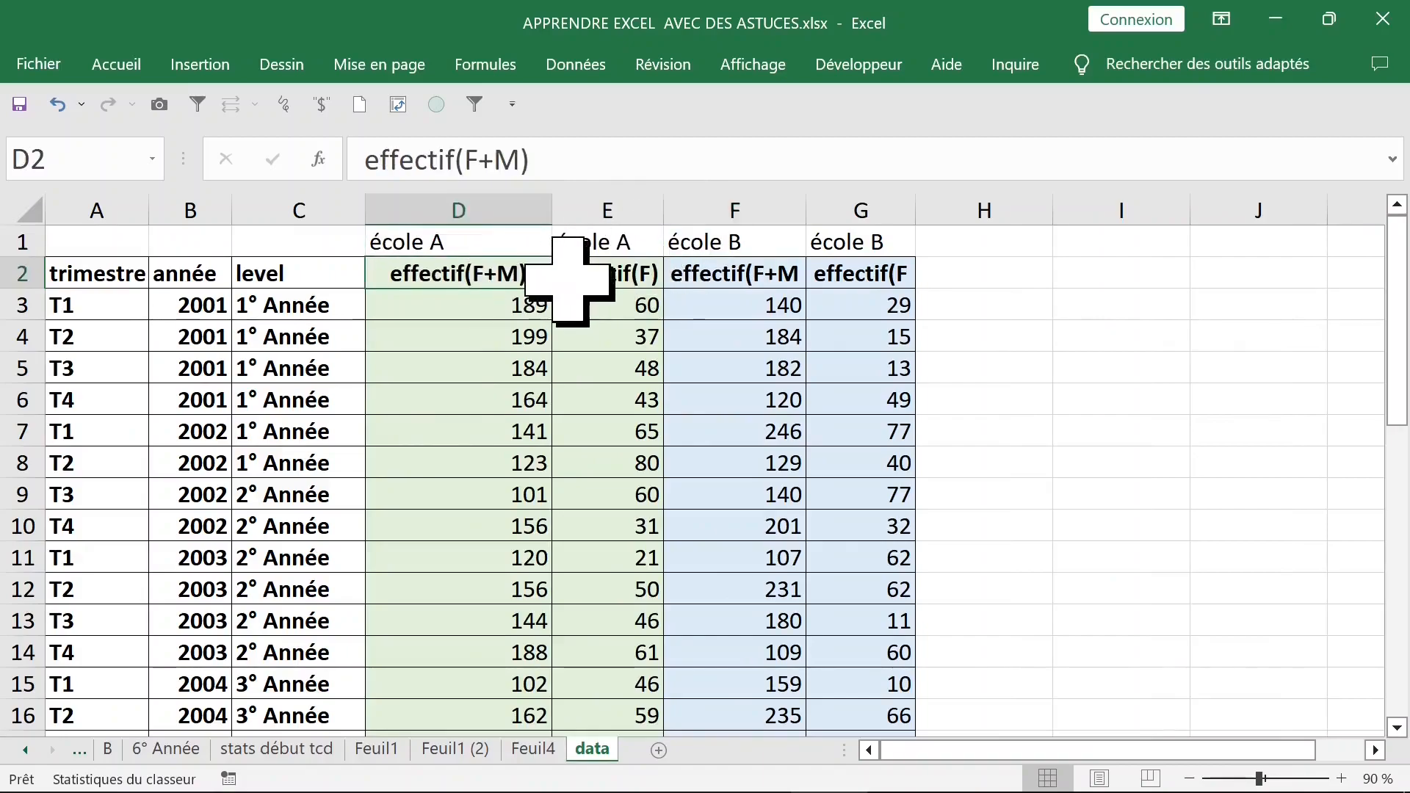
Step: Insert a blank row above the header row and move the headers from A3:G3 up into A2:G2
click(22, 273)
right_click(29, 273)
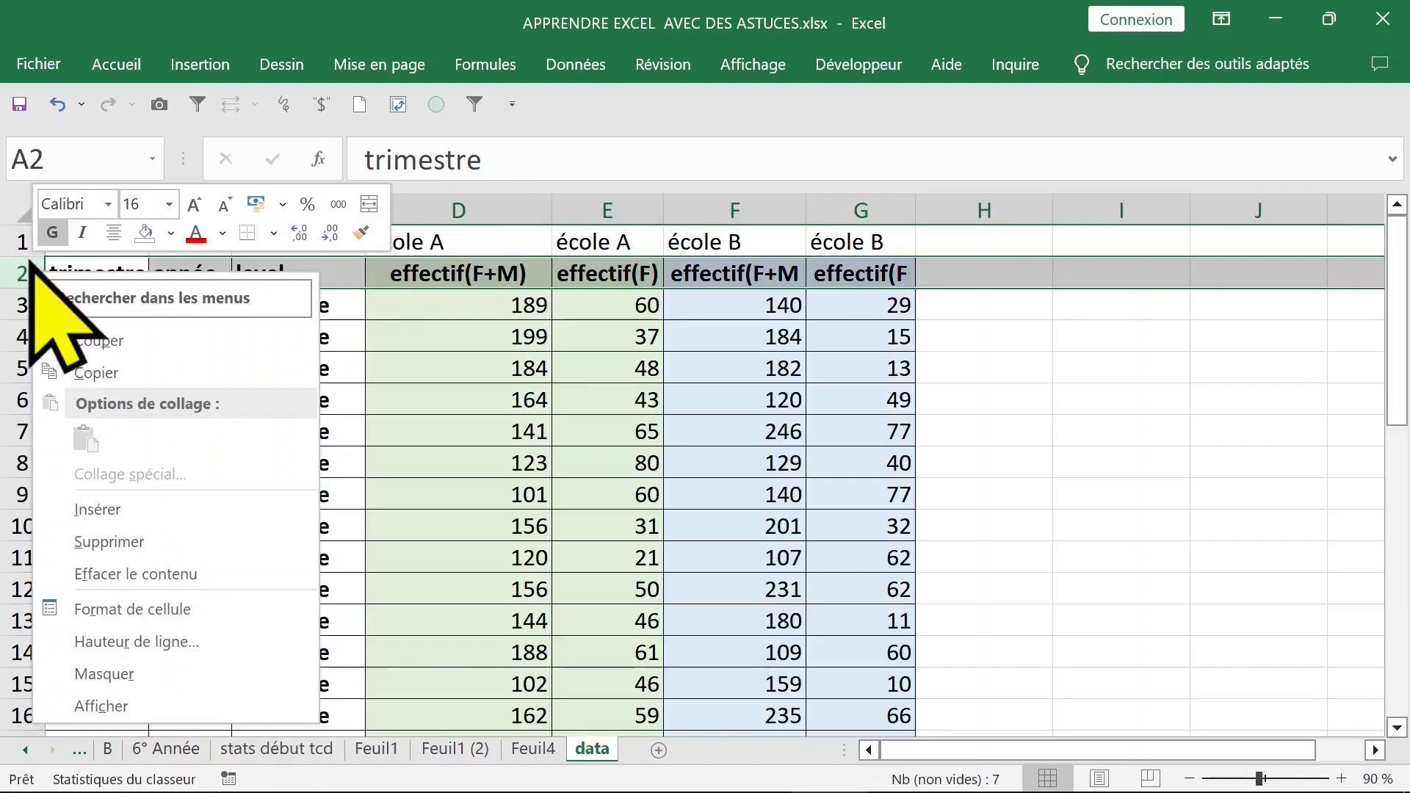
click(139, 509)
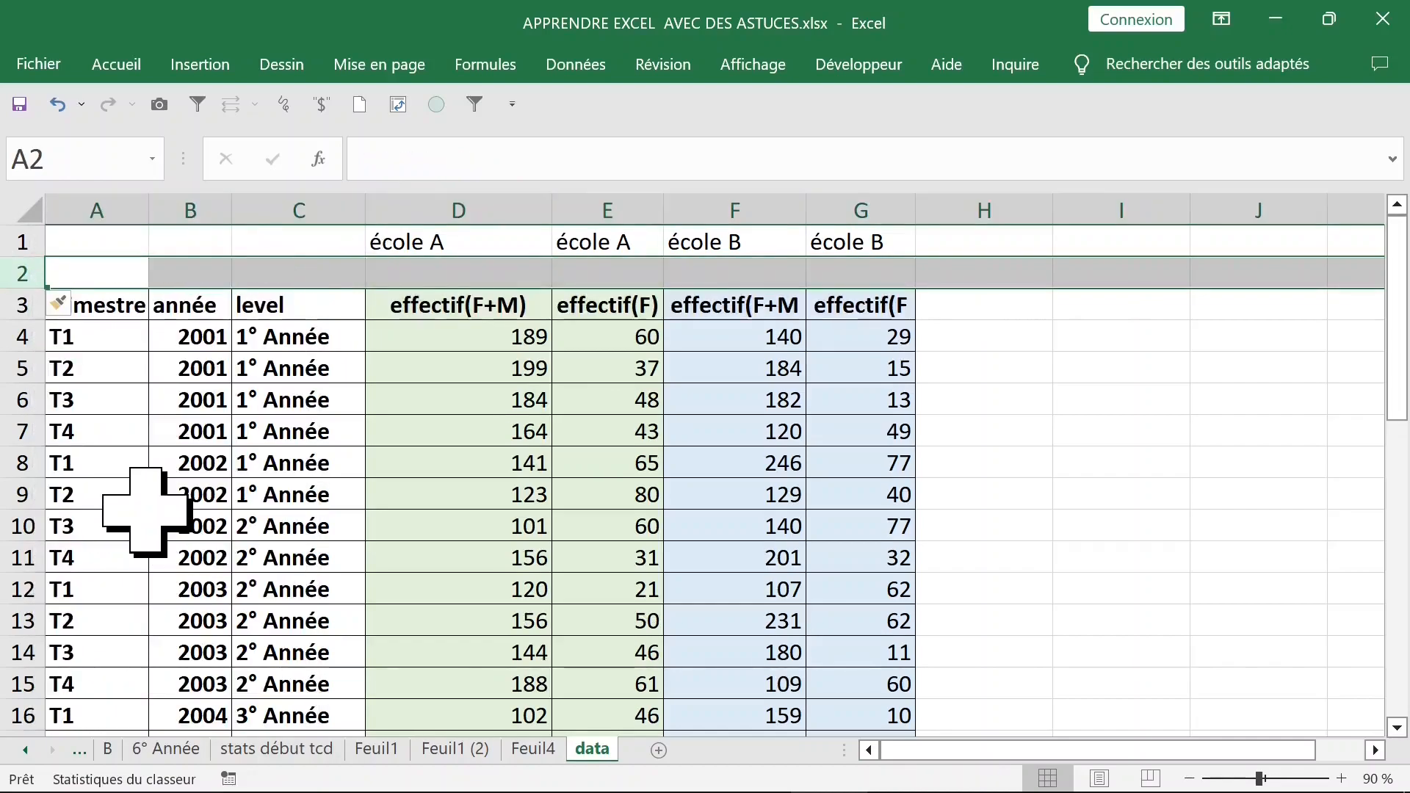
drag(110, 304, 812, 298)
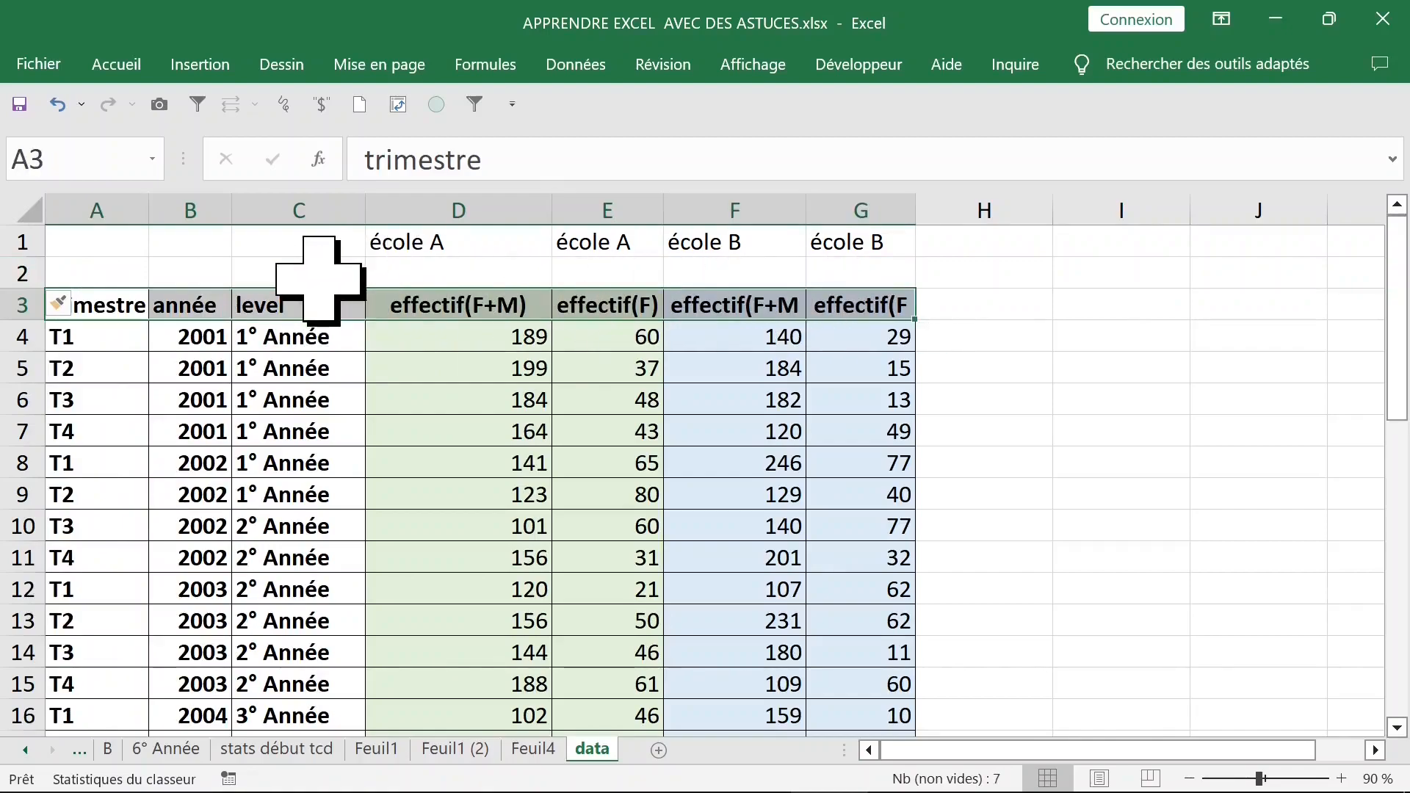
drag(192, 282, 213, 272)
Step: Enter =A2 in cell A3 and fill the formula across to G3
click(146, 305)
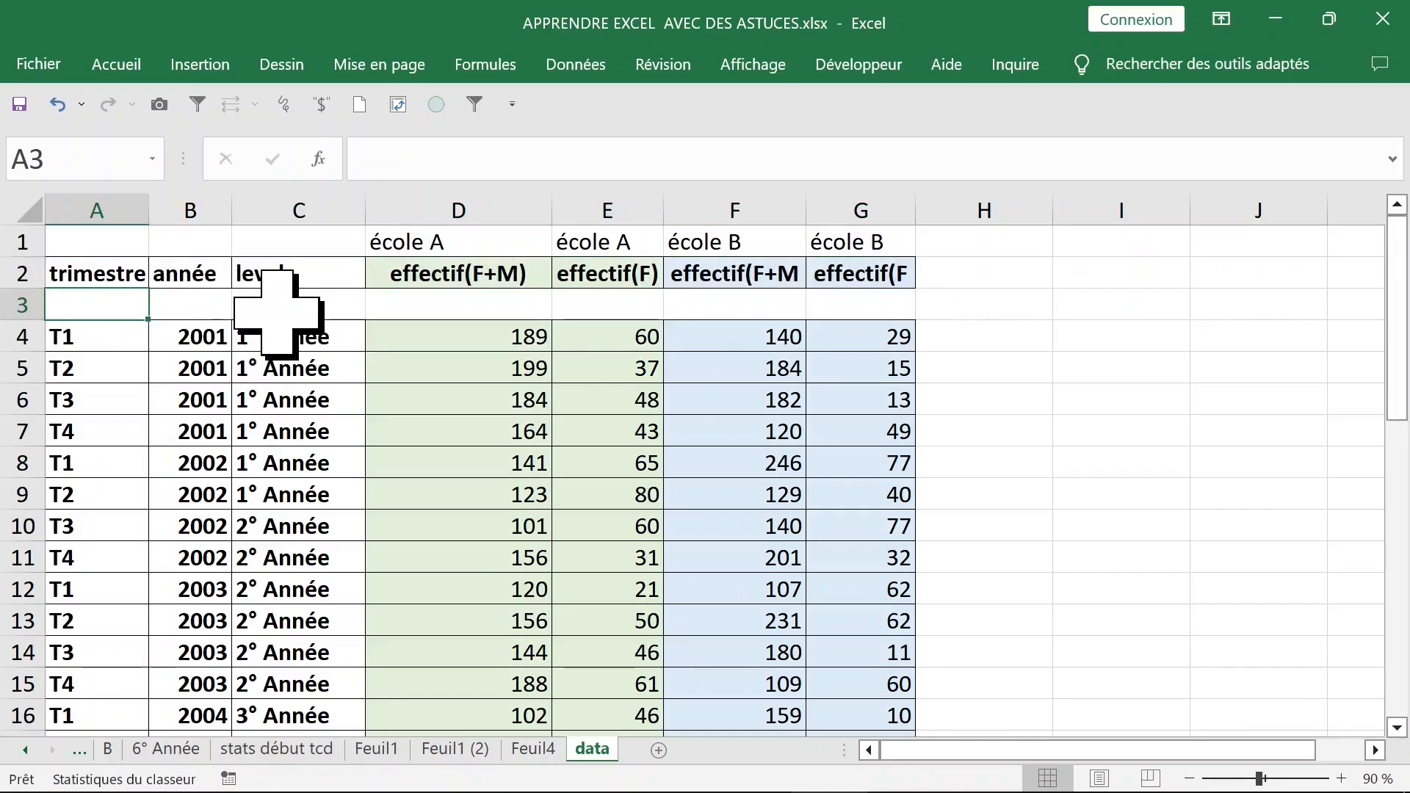
text(=)
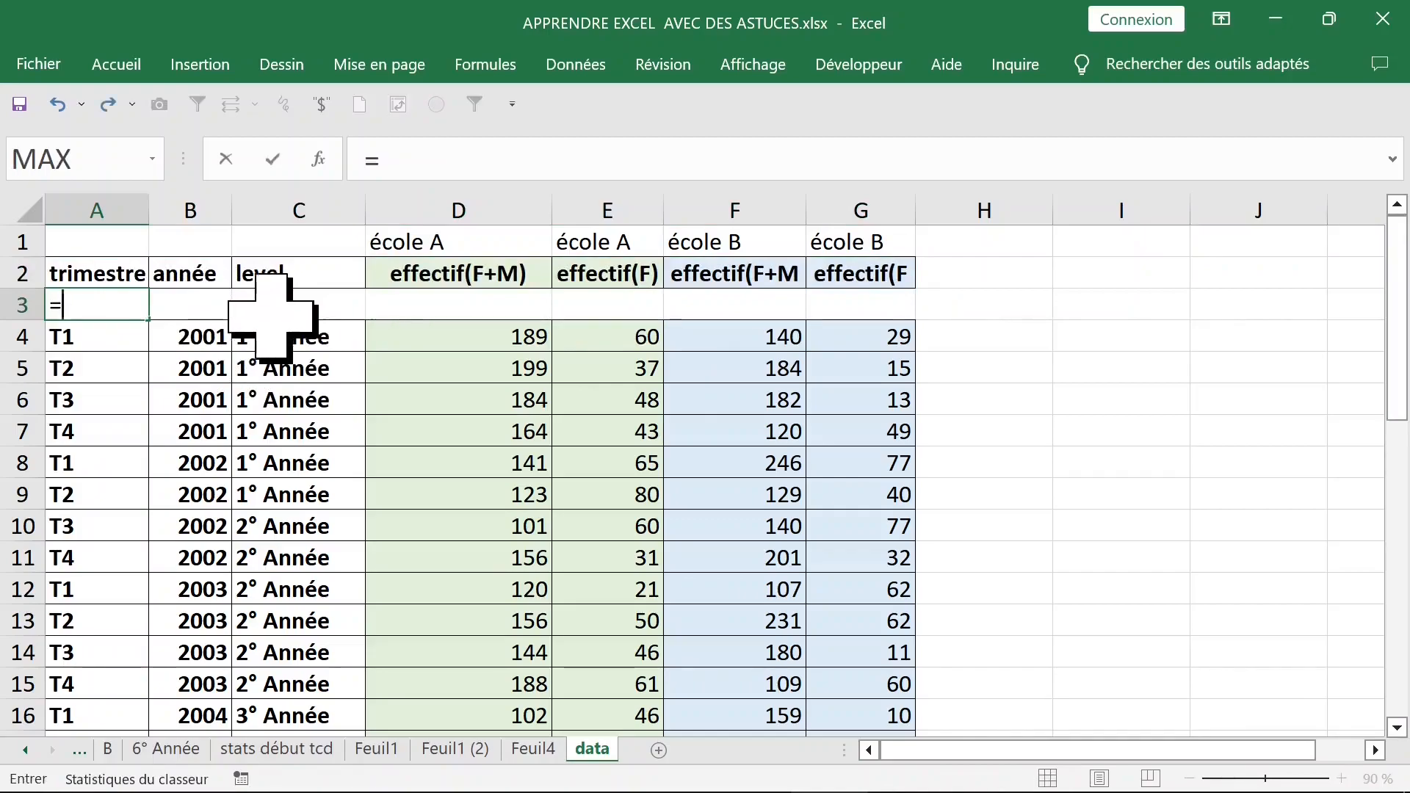
click(94, 276)
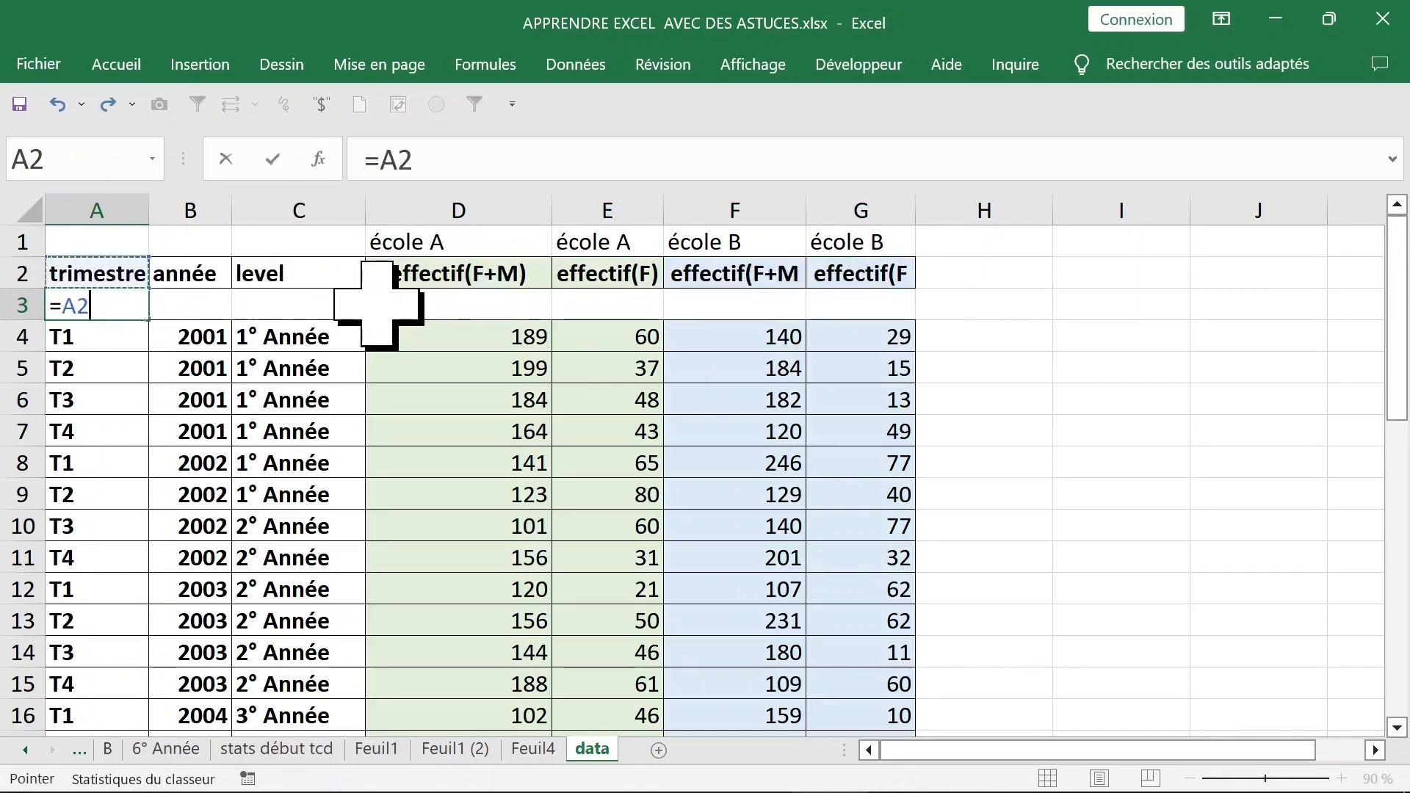
key(Return)
click(121, 312)
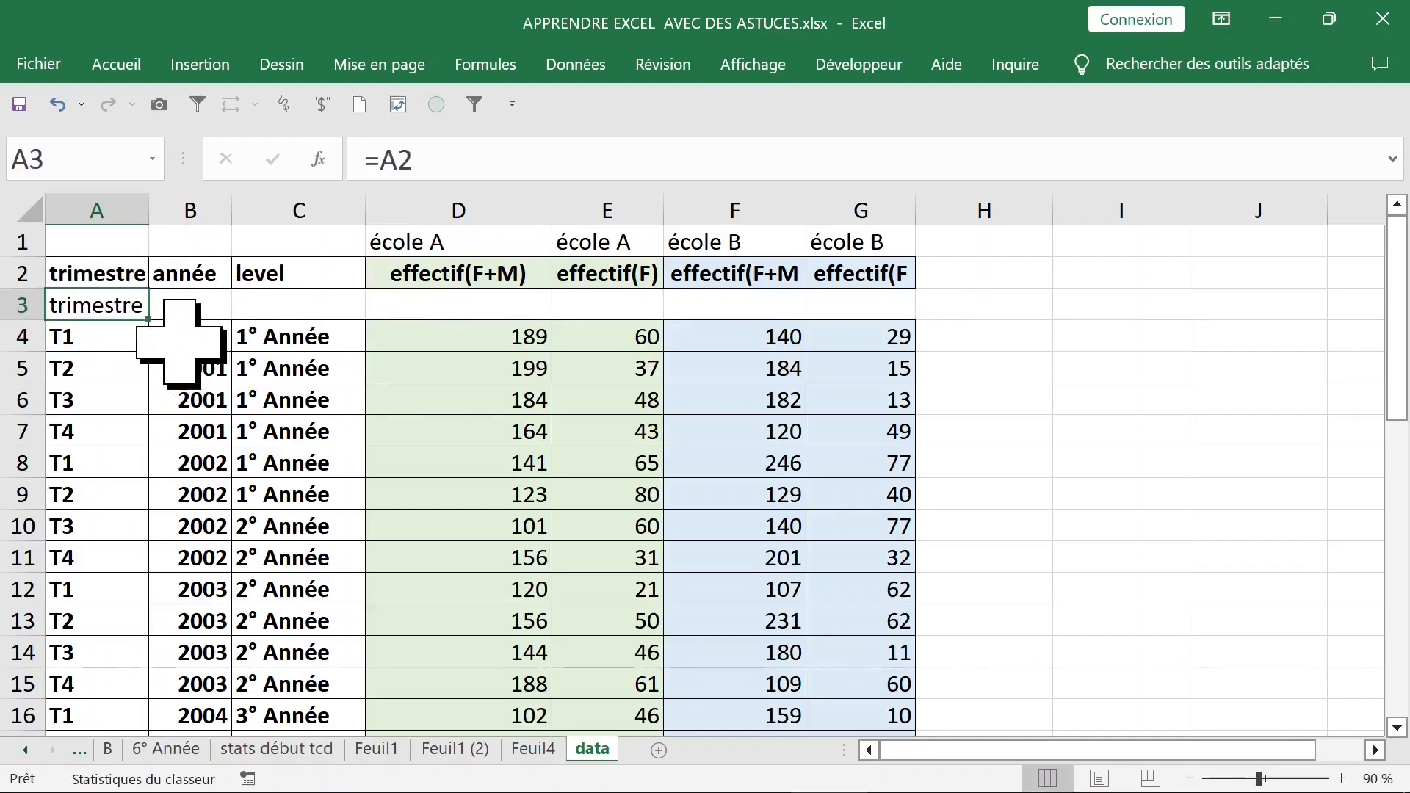
drag(150, 321, 889, 321)
Step: Change the formula in D3 to =D2&D1 to join header and school name, and fill it across to G3
click(426, 306)
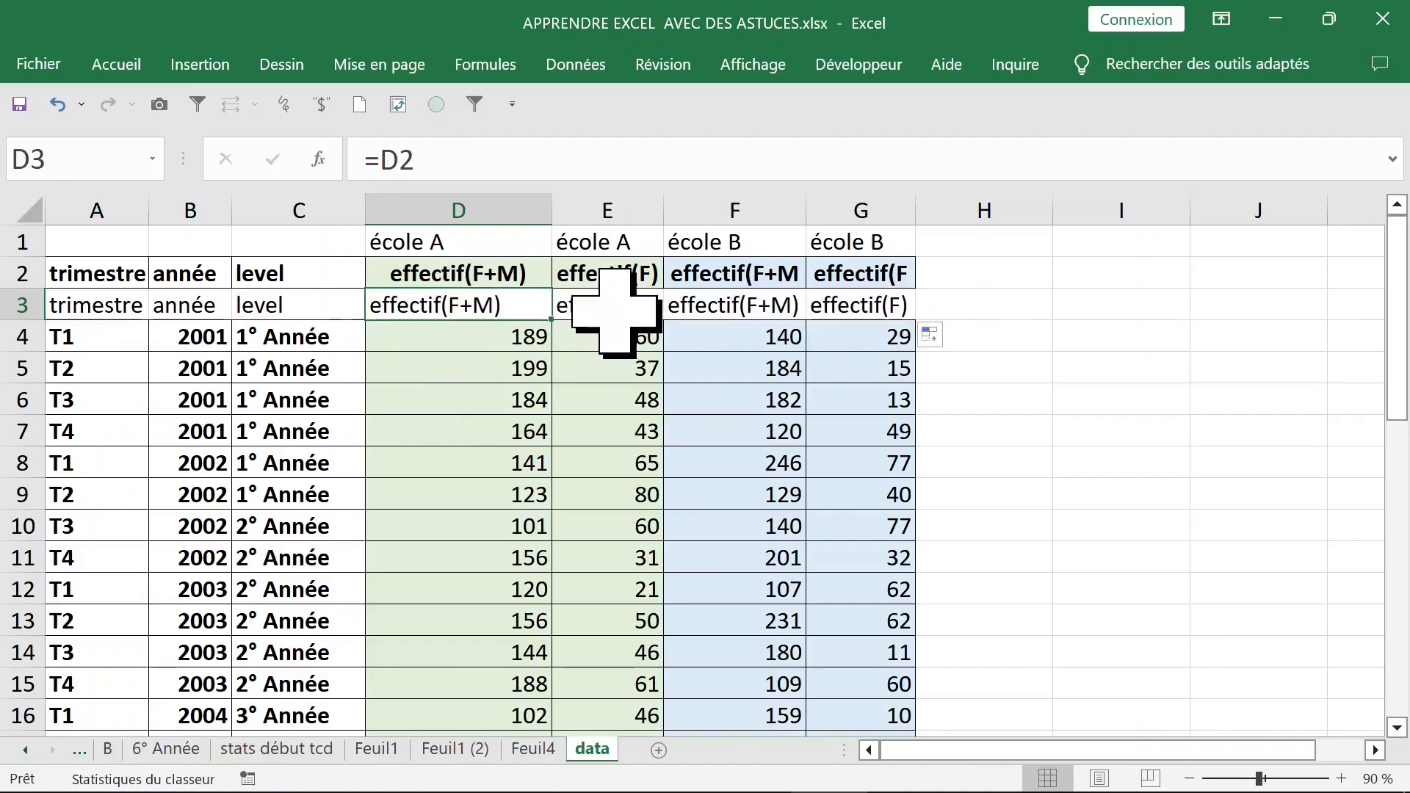
click(614, 313)
click(465, 314)
click(444, 159)
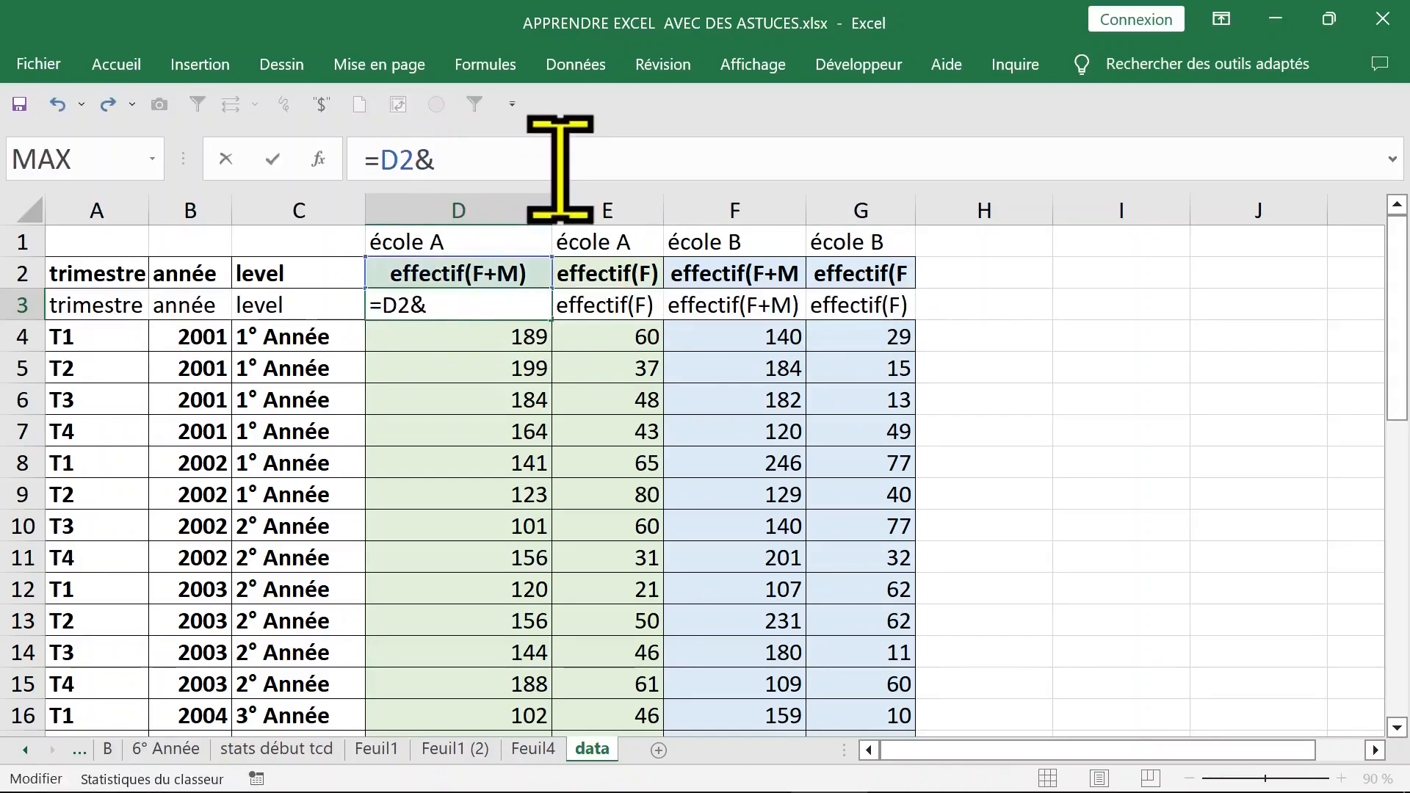
click(441, 239)
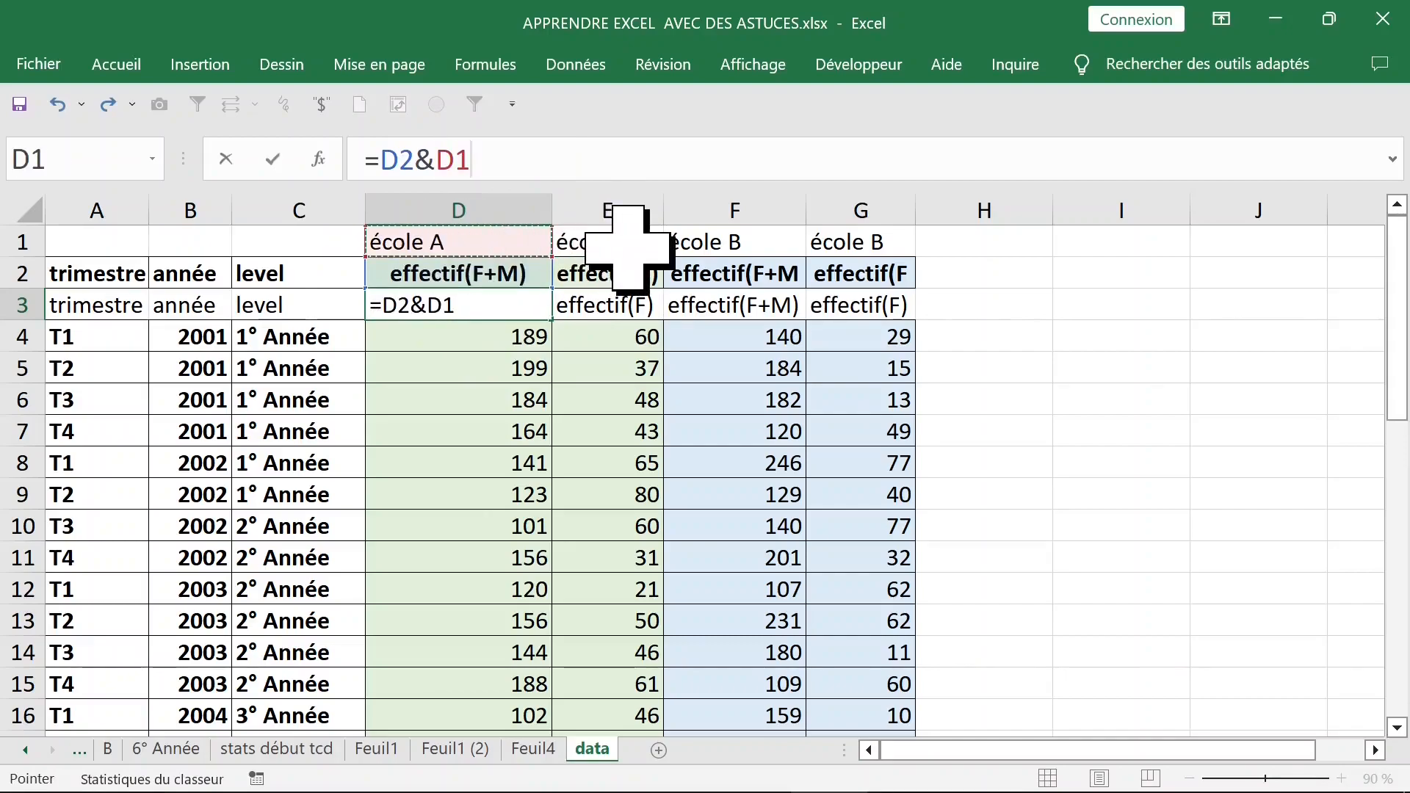
key(Return)
click(495, 309)
drag(556, 325, 917, 318)
Step: Fit the widths of columns D to G to their contents and check the header formulas in row 3
click(580, 363)
drag(458, 210, 811, 211)
double_click(807, 210)
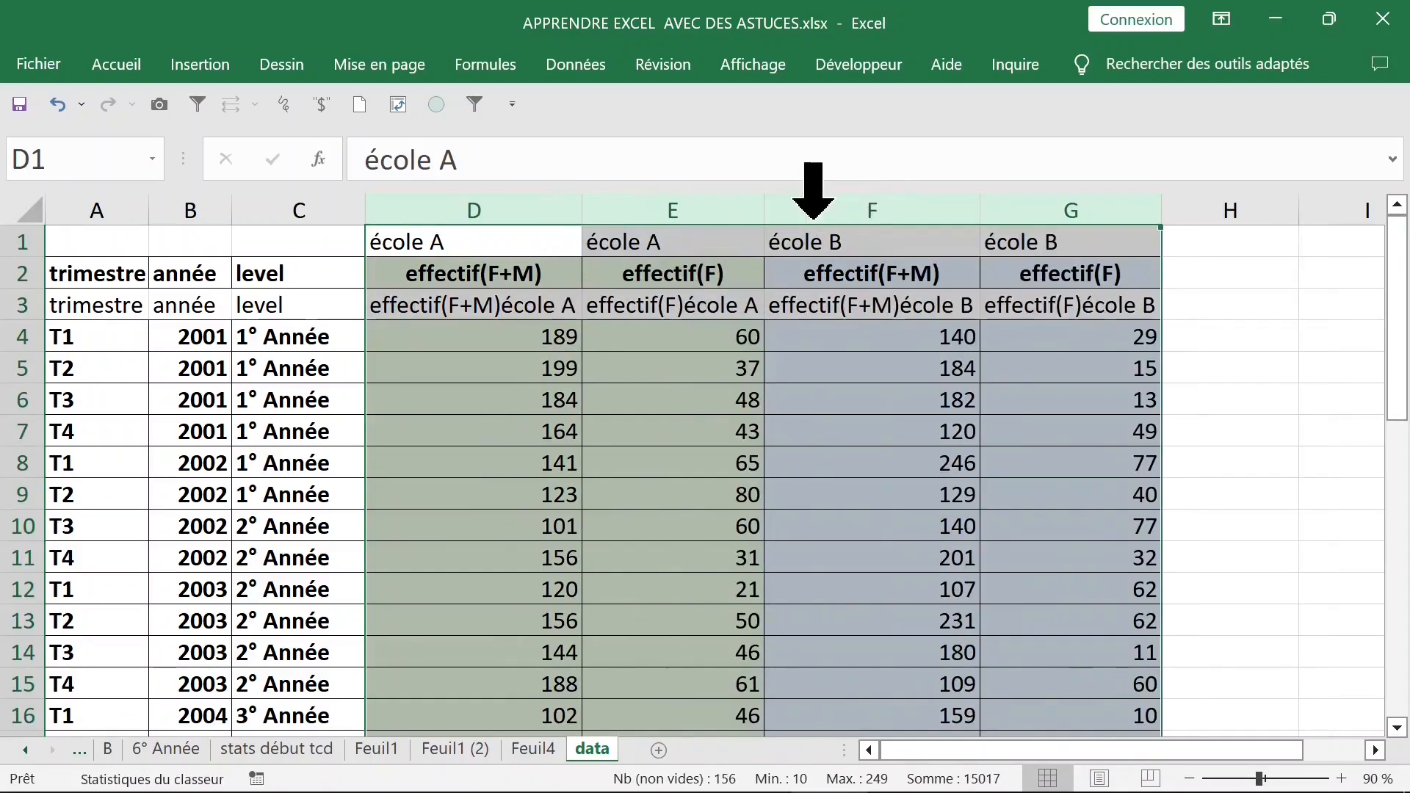
click(266, 301)
click(94, 297)
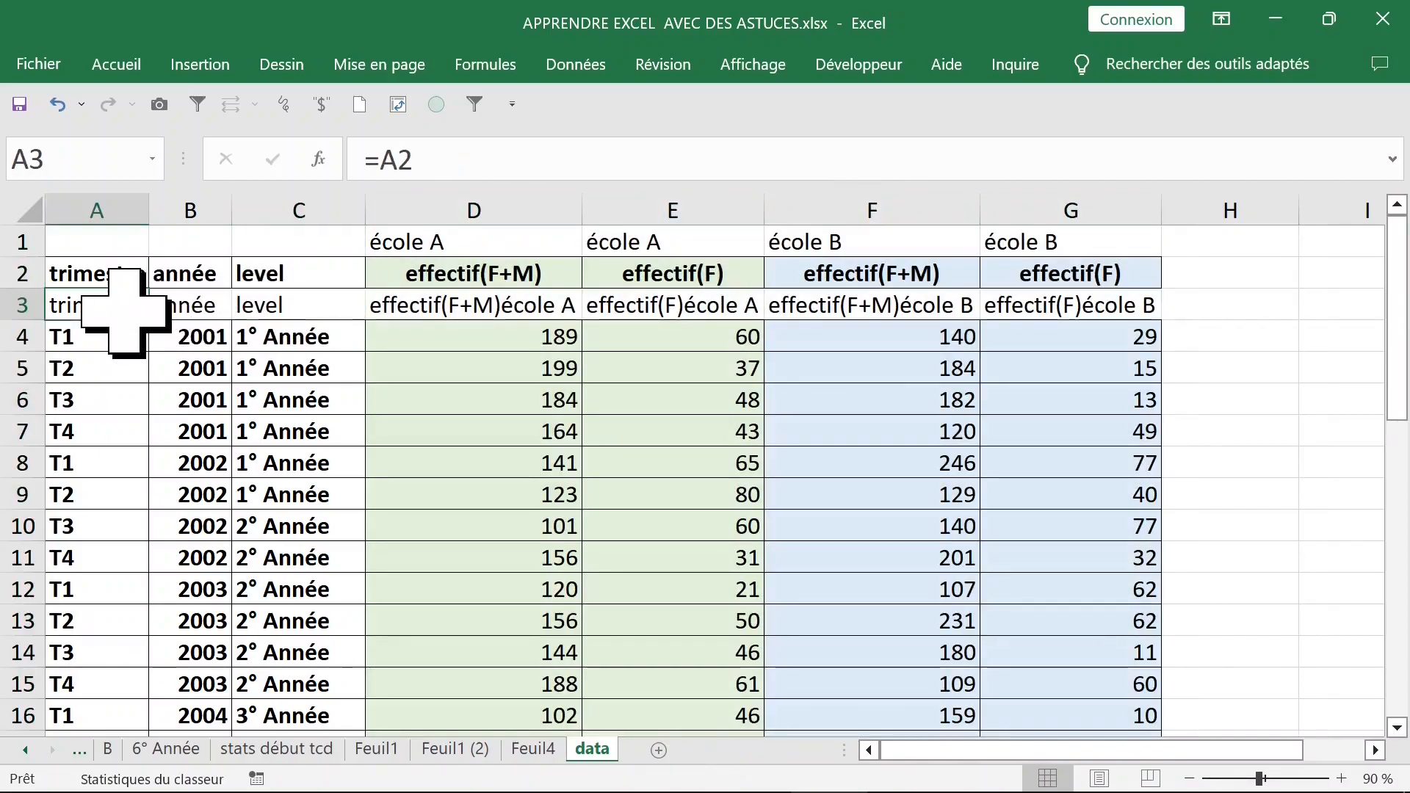
click(489, 307)
click(741, 307)
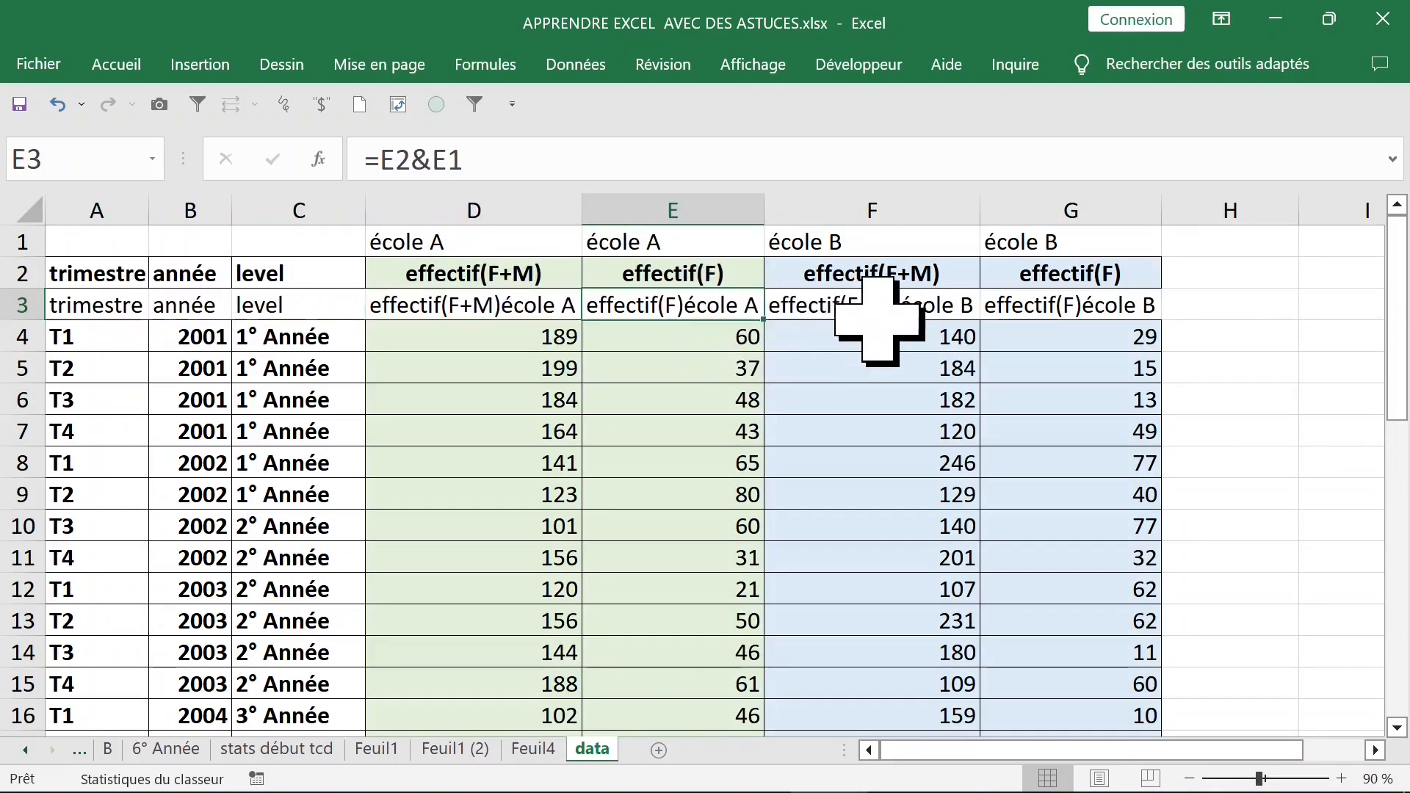
click(931, 312)
click(1086, 308)
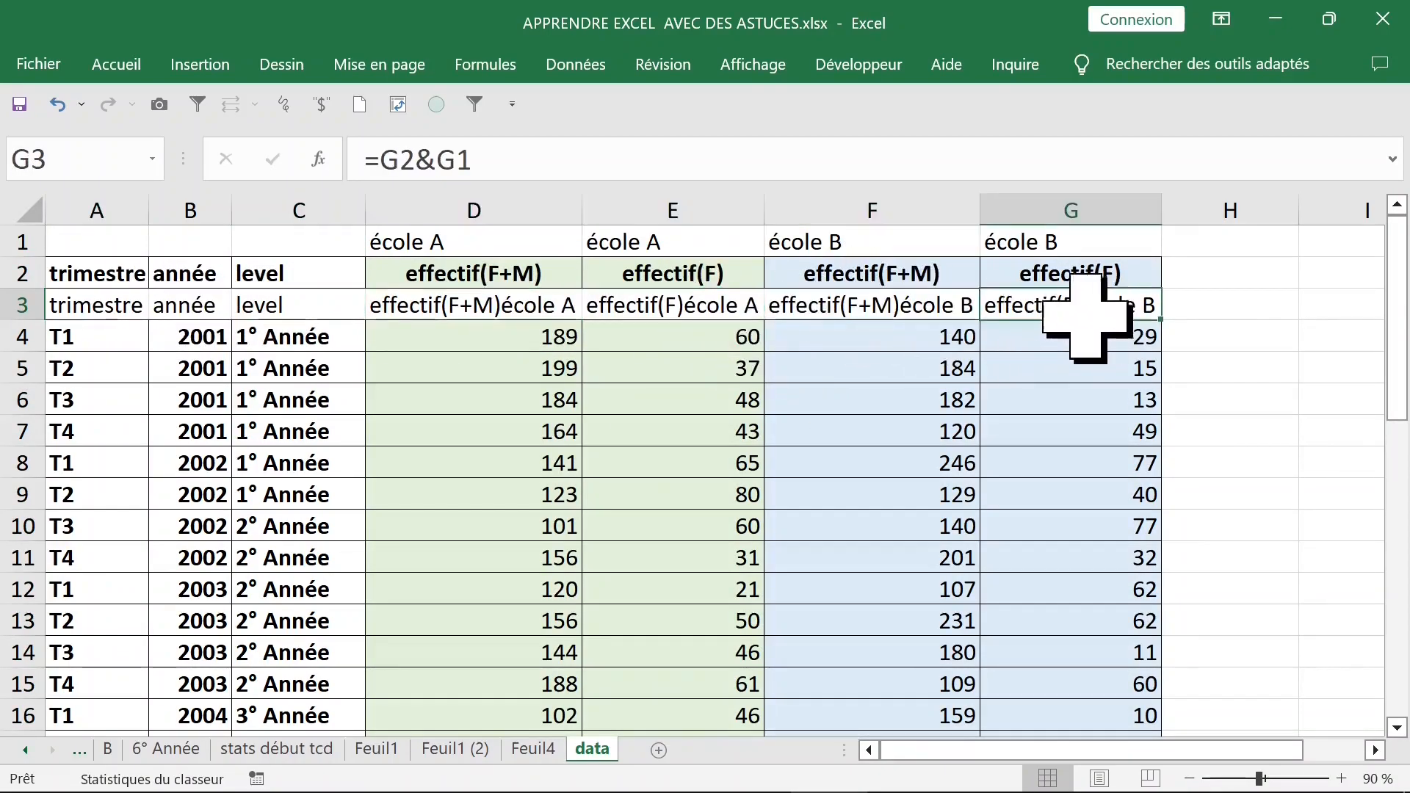
Step: Create a pivot table on a new worksheet from the range A3:G39 with the combined headers
click(118, 308)
drag(116, 309, 1072, 727)
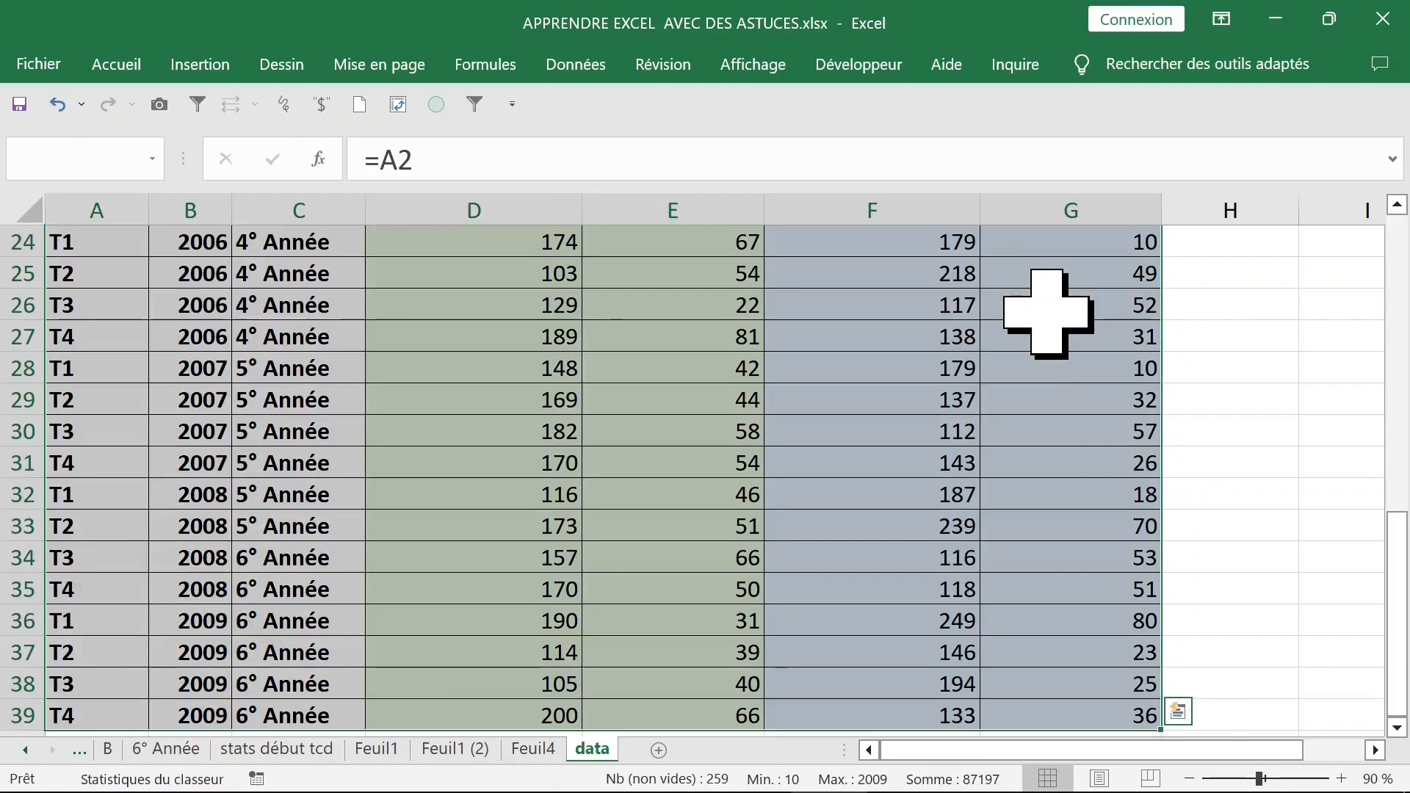
click(209, 67)
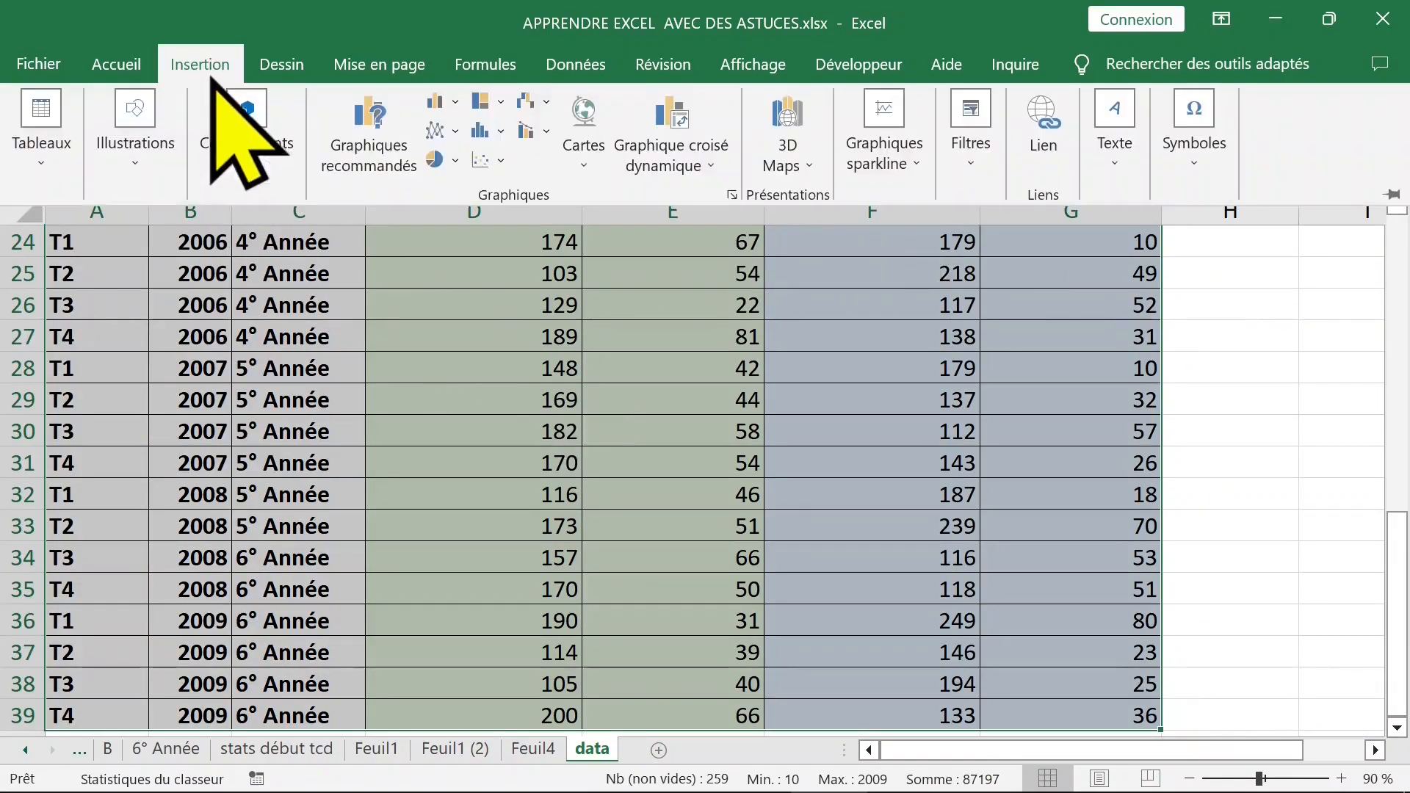
click(41, 121)
click(41, 264)
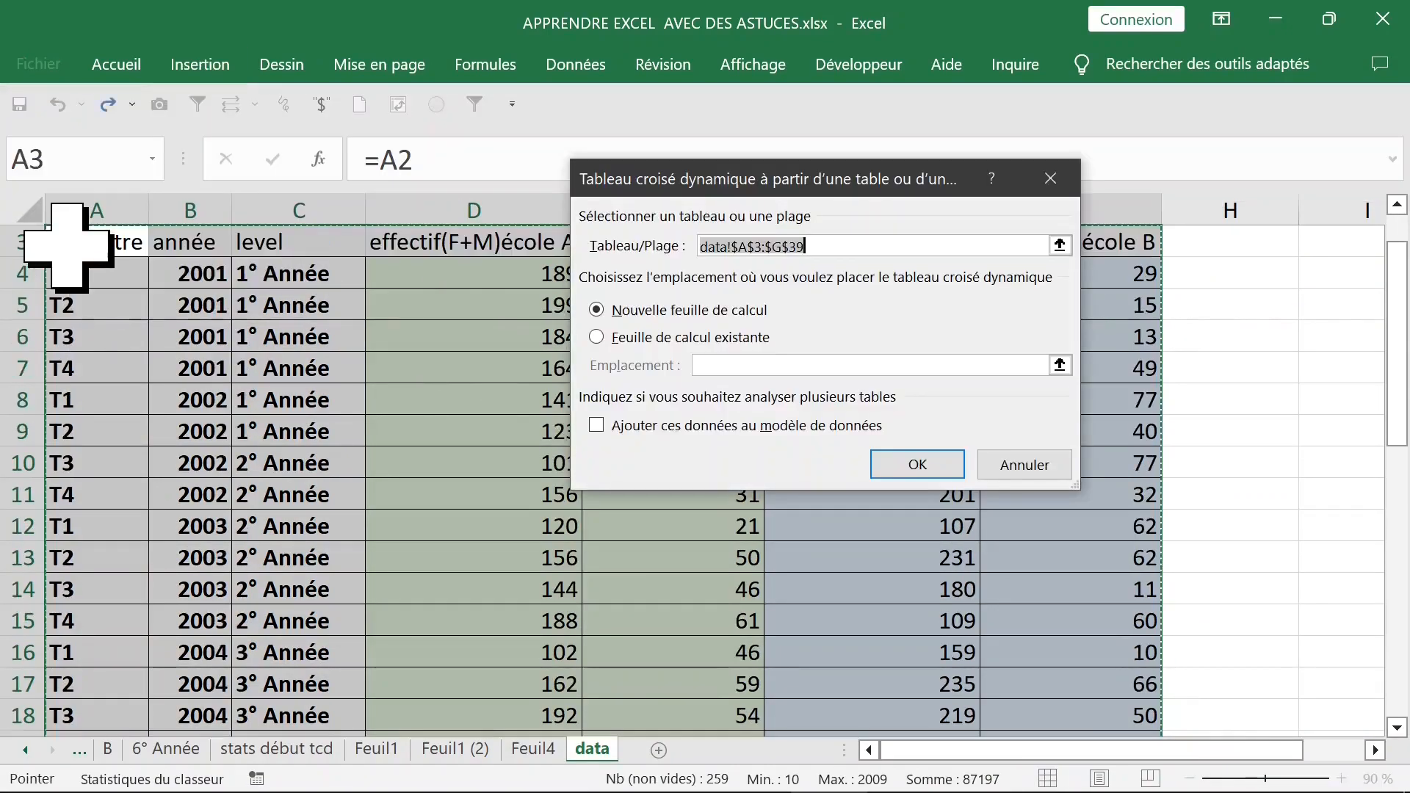
click(915, 467)
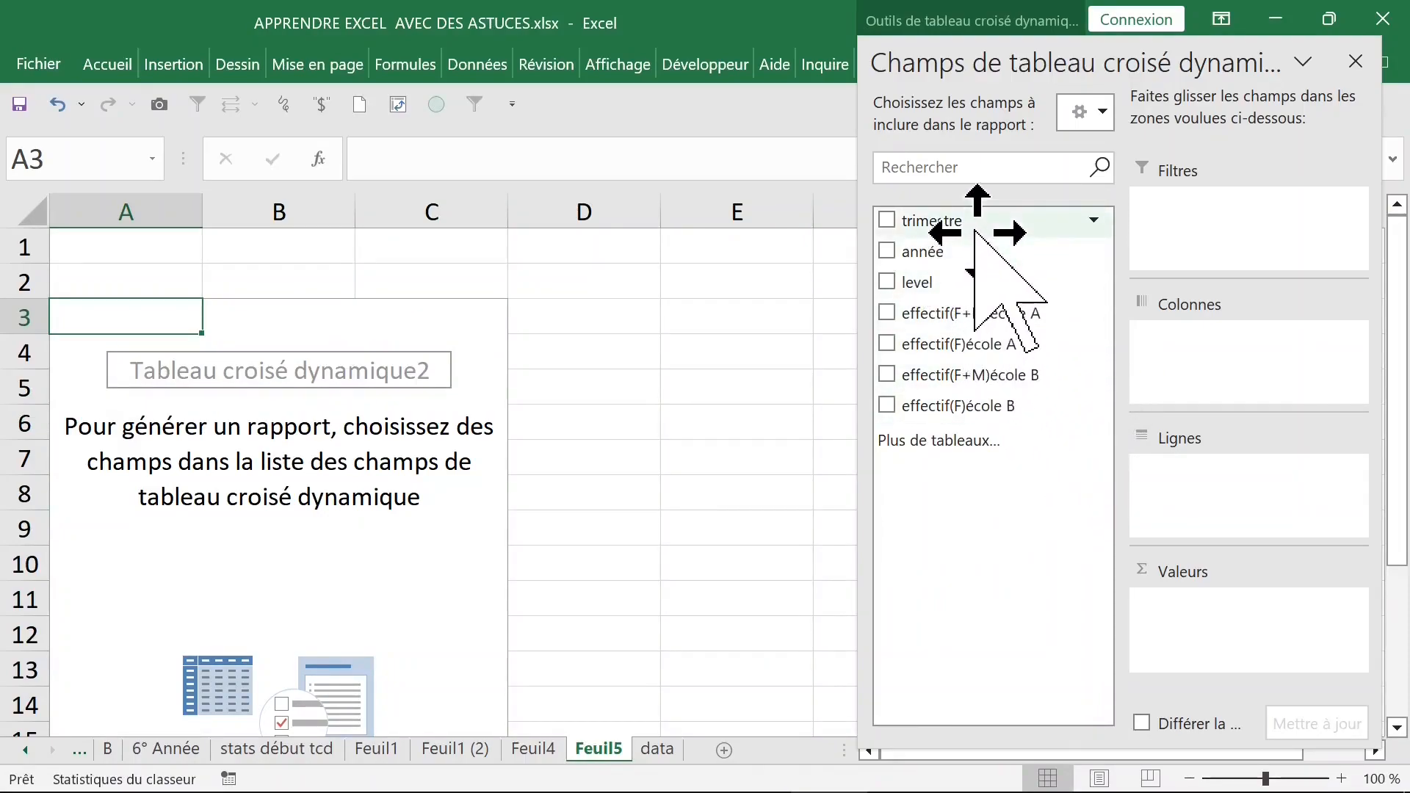
Step: Rename the new pivot table's worksheet as tcd data
double_click(613, 748)
text(t)
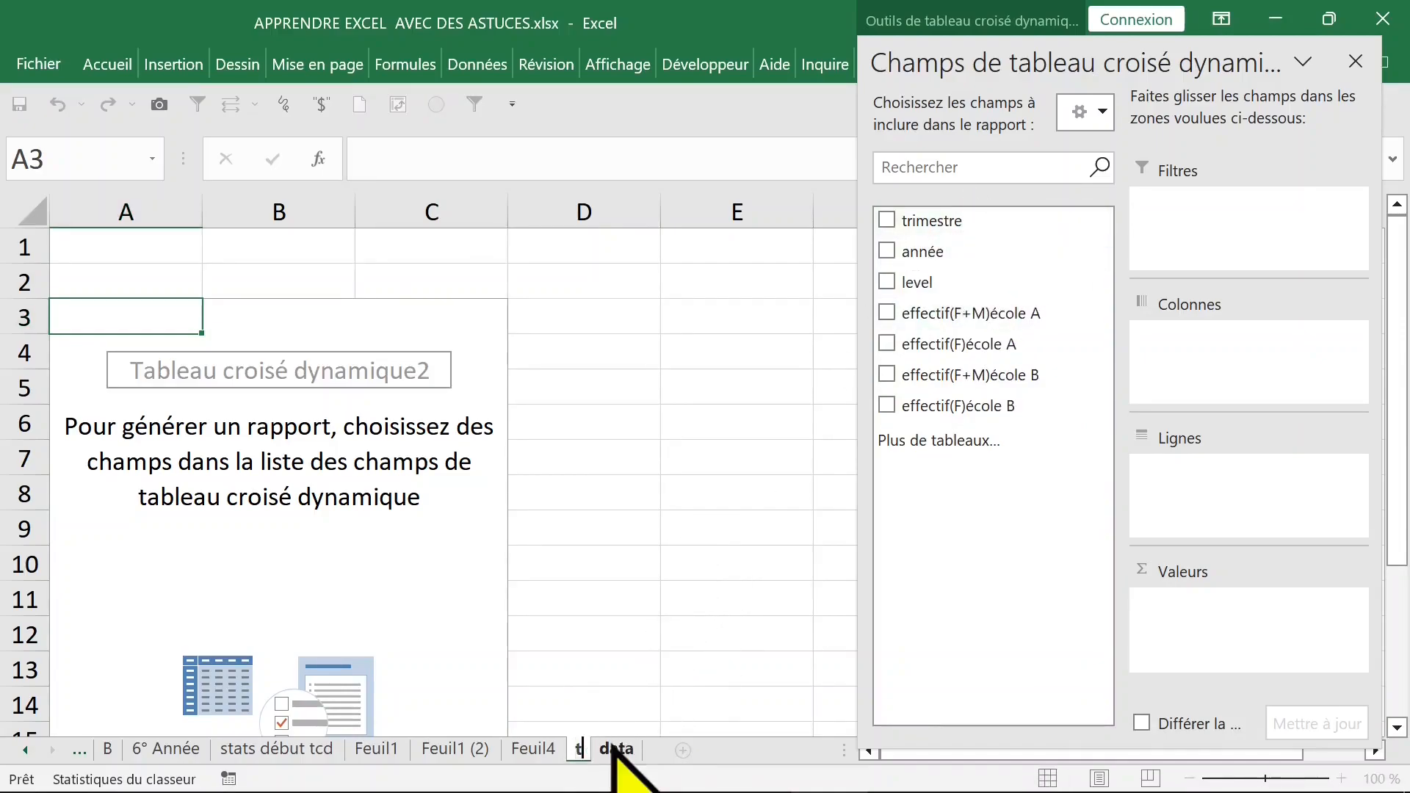
text(cd data)
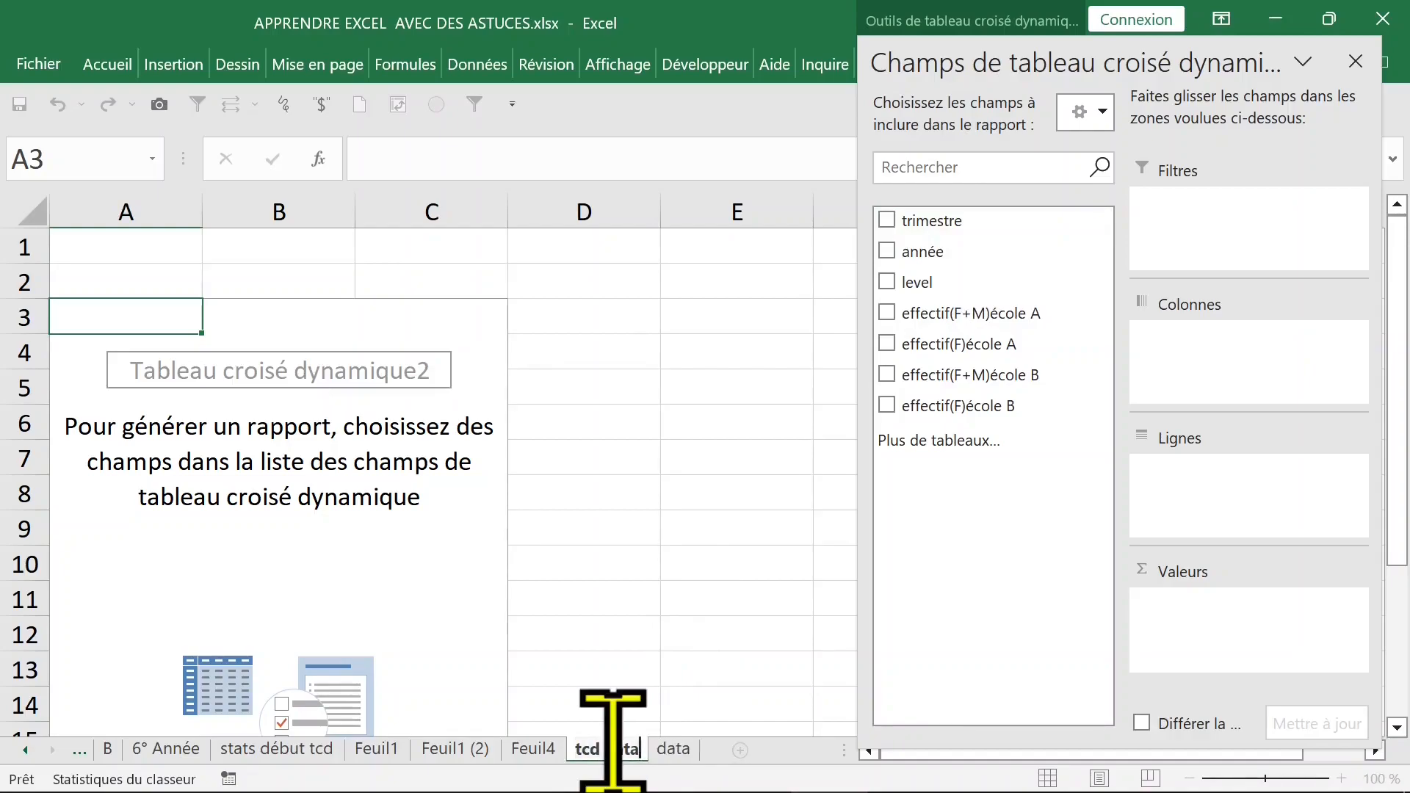
key(Return)
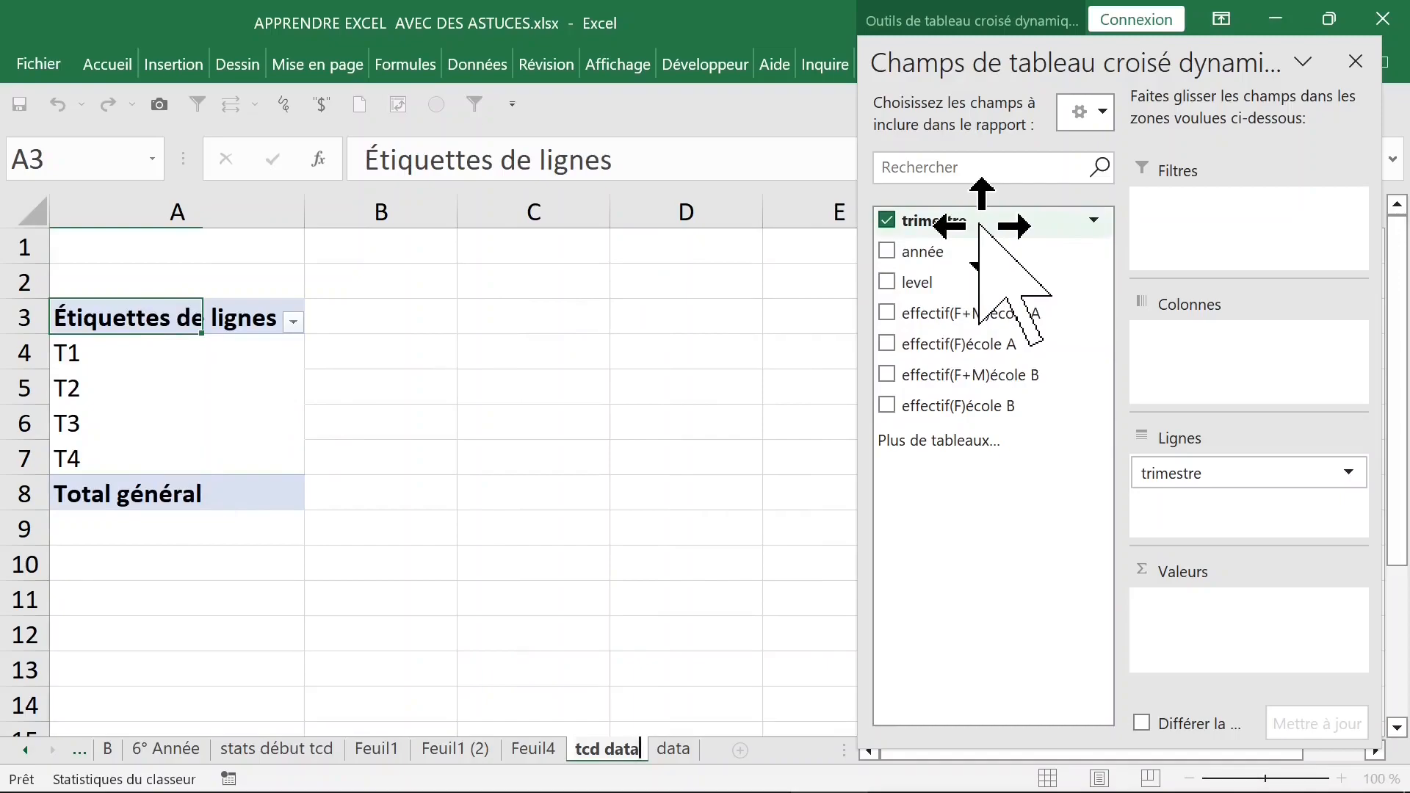
Step: Add the trimestre field to the pivot table's Valeurs area to count it for each quarter
drag(980, 226, 1210, 610)
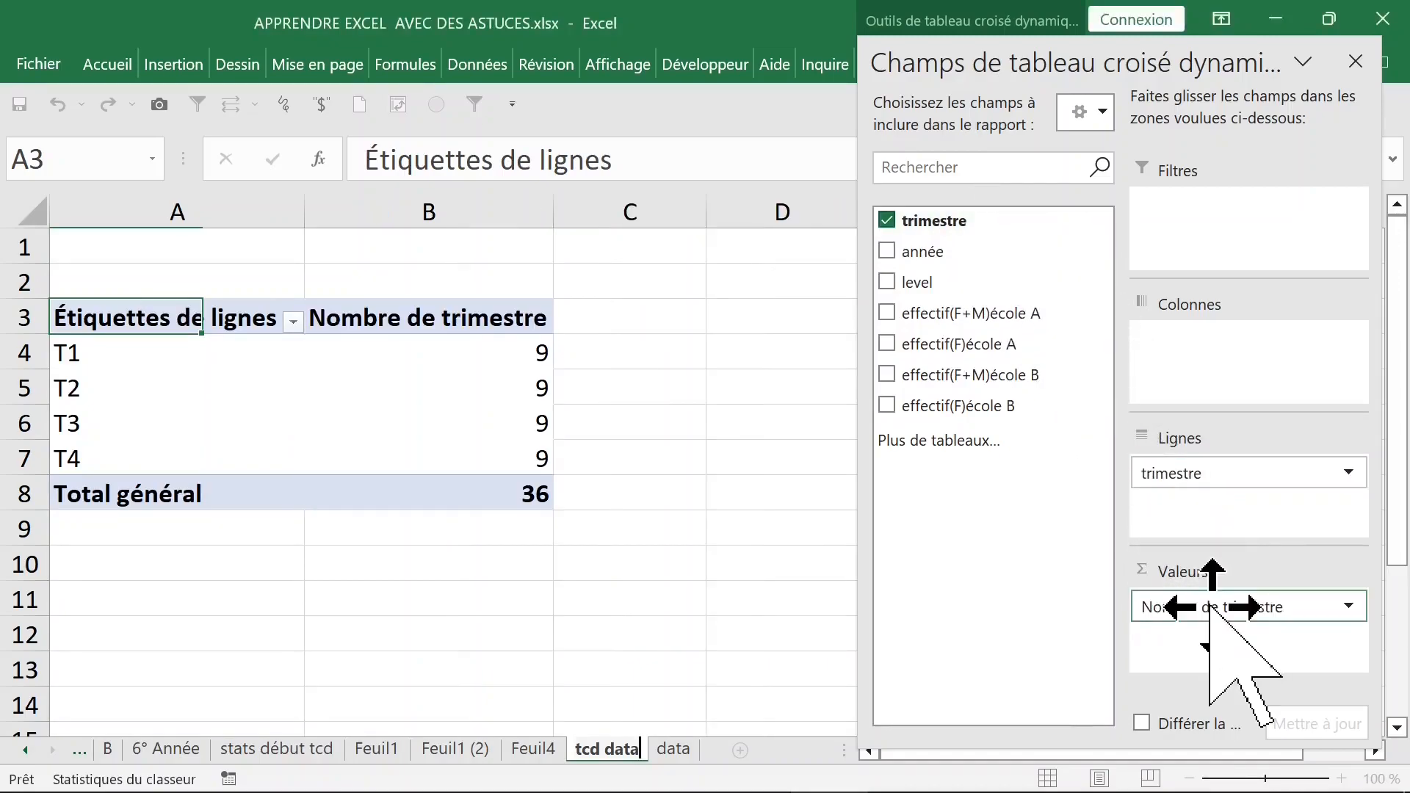
Step: Review the trimestre column and the header rows 1 to 3 on the data sheet
click(674, 748)
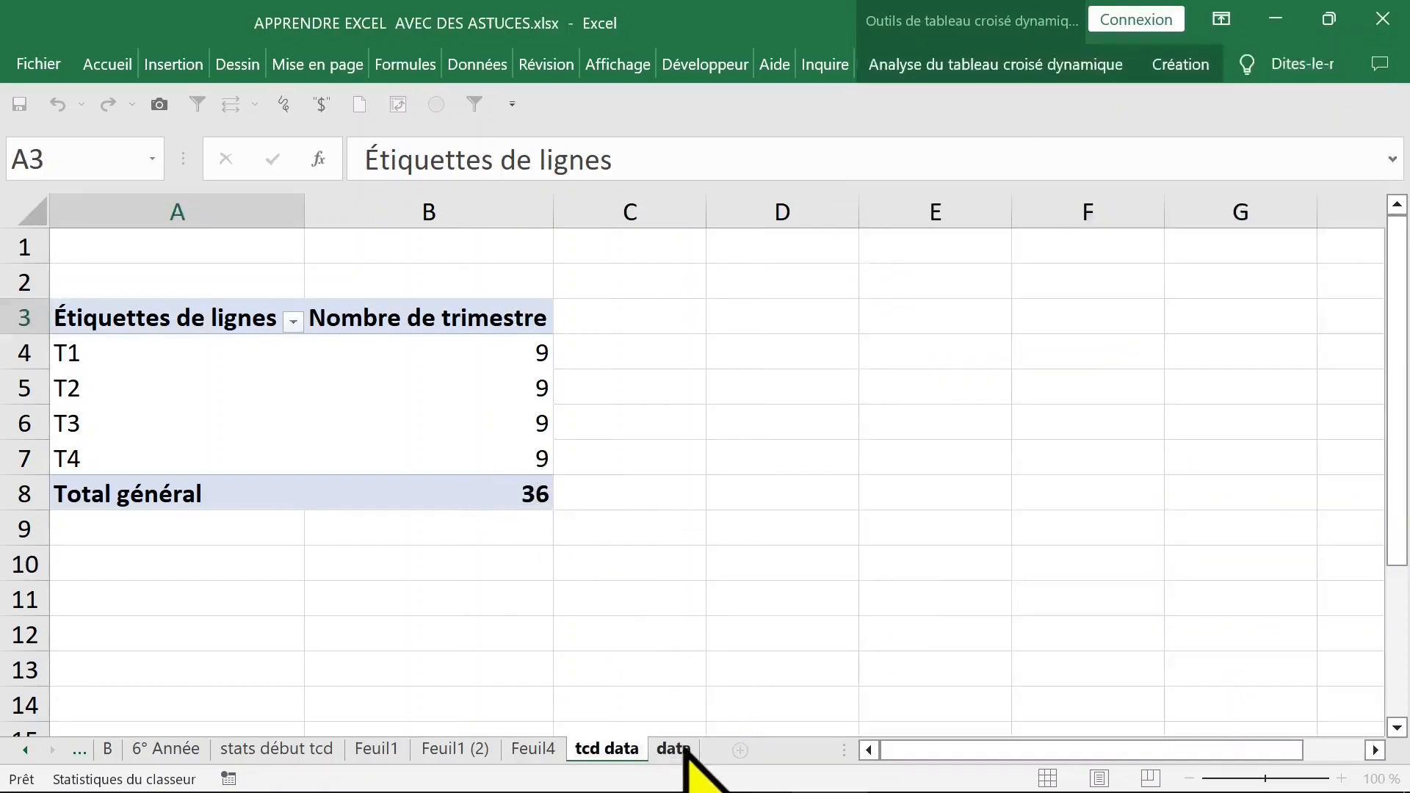
click(103, 368)
click(113, 283)
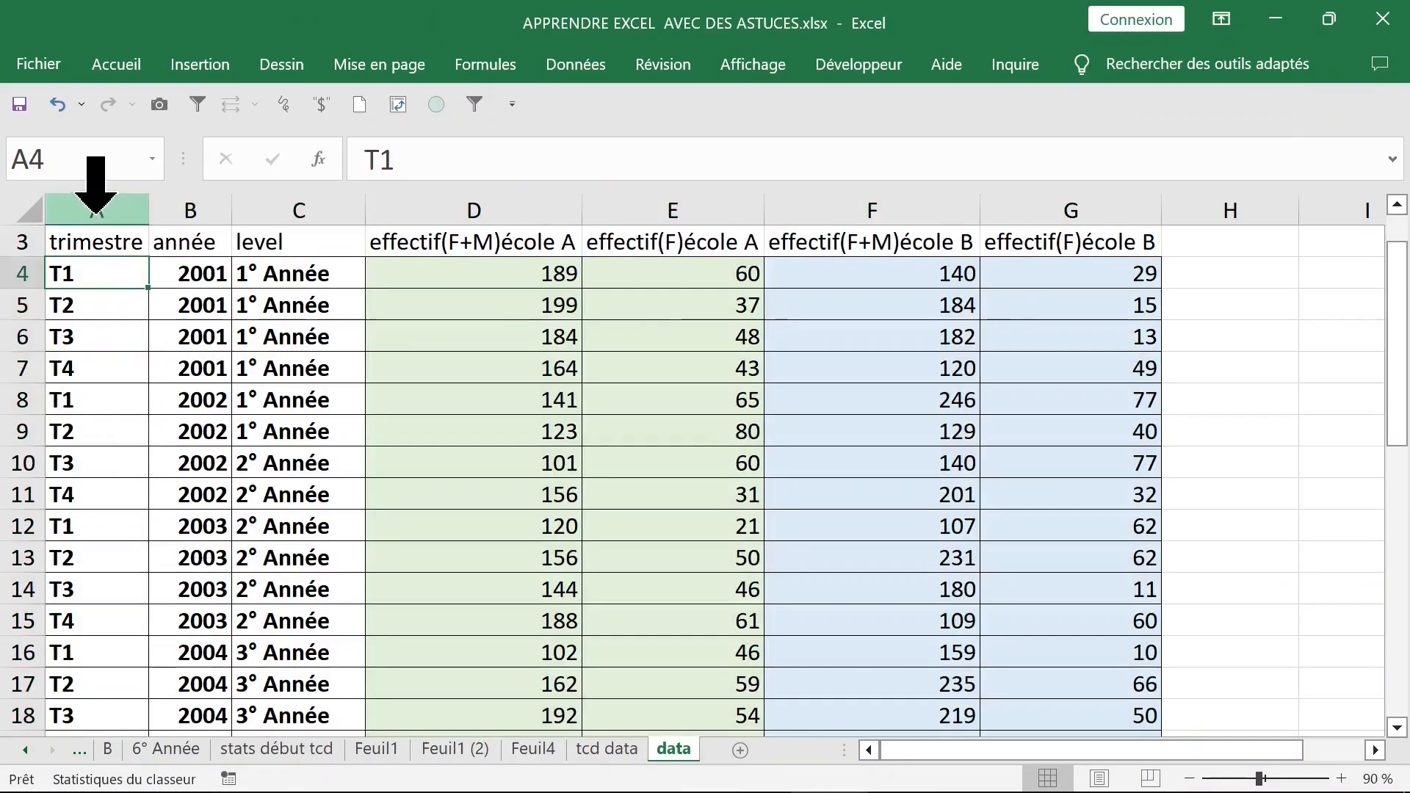
click(99, 211)
click(92, 243)
scroll(396, 360, up, 1)
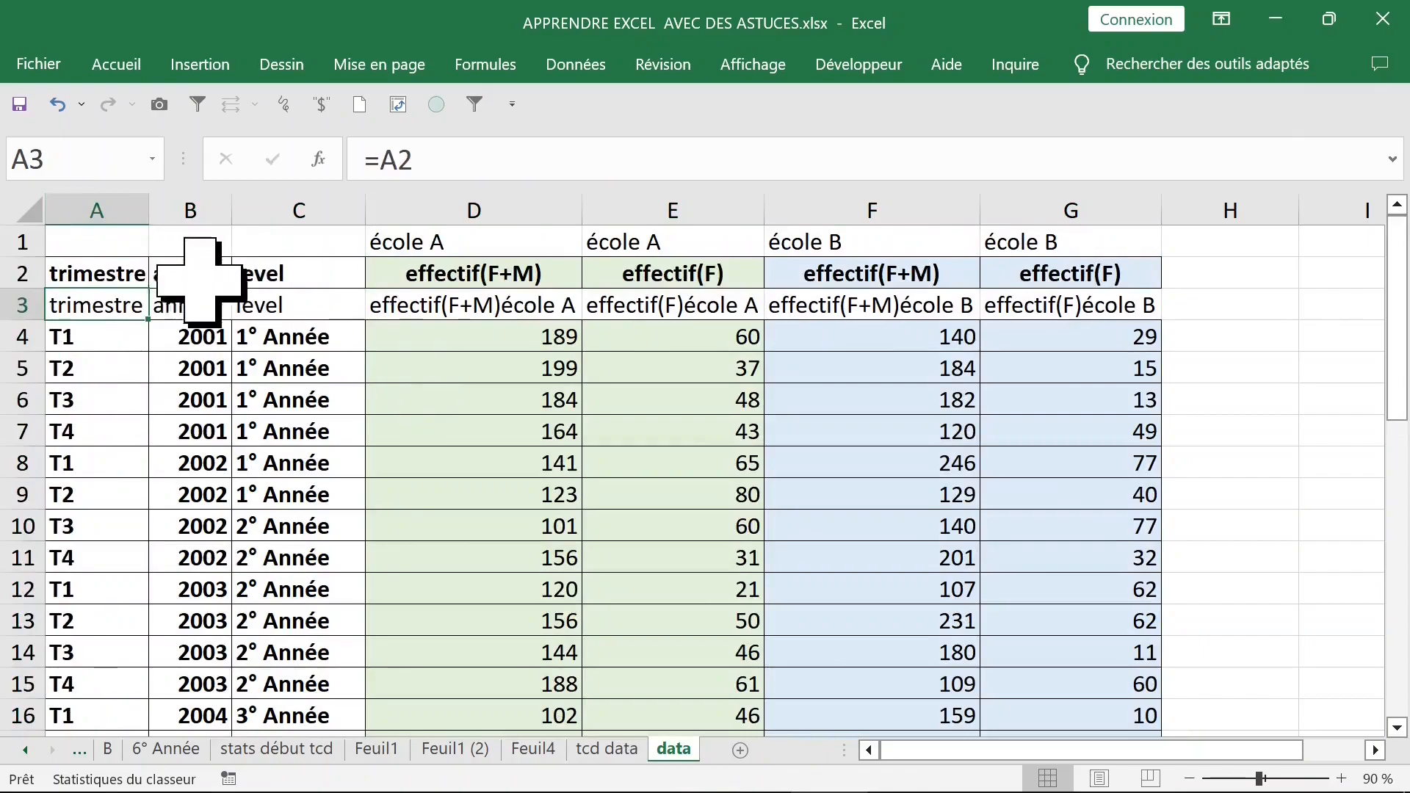
drag(67, 266, 675, 267)
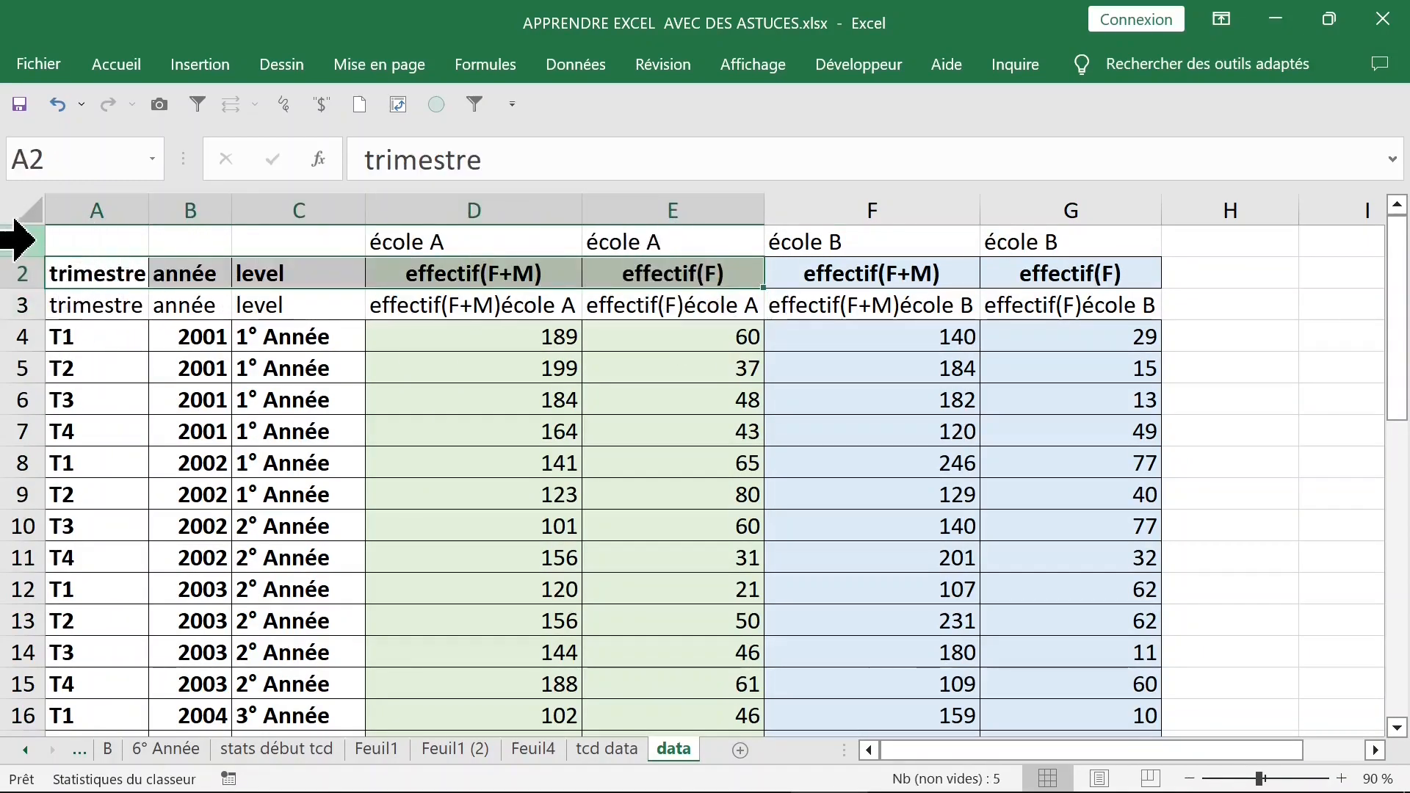
click(20, 240)
click(16, 273)
click(86, 305)
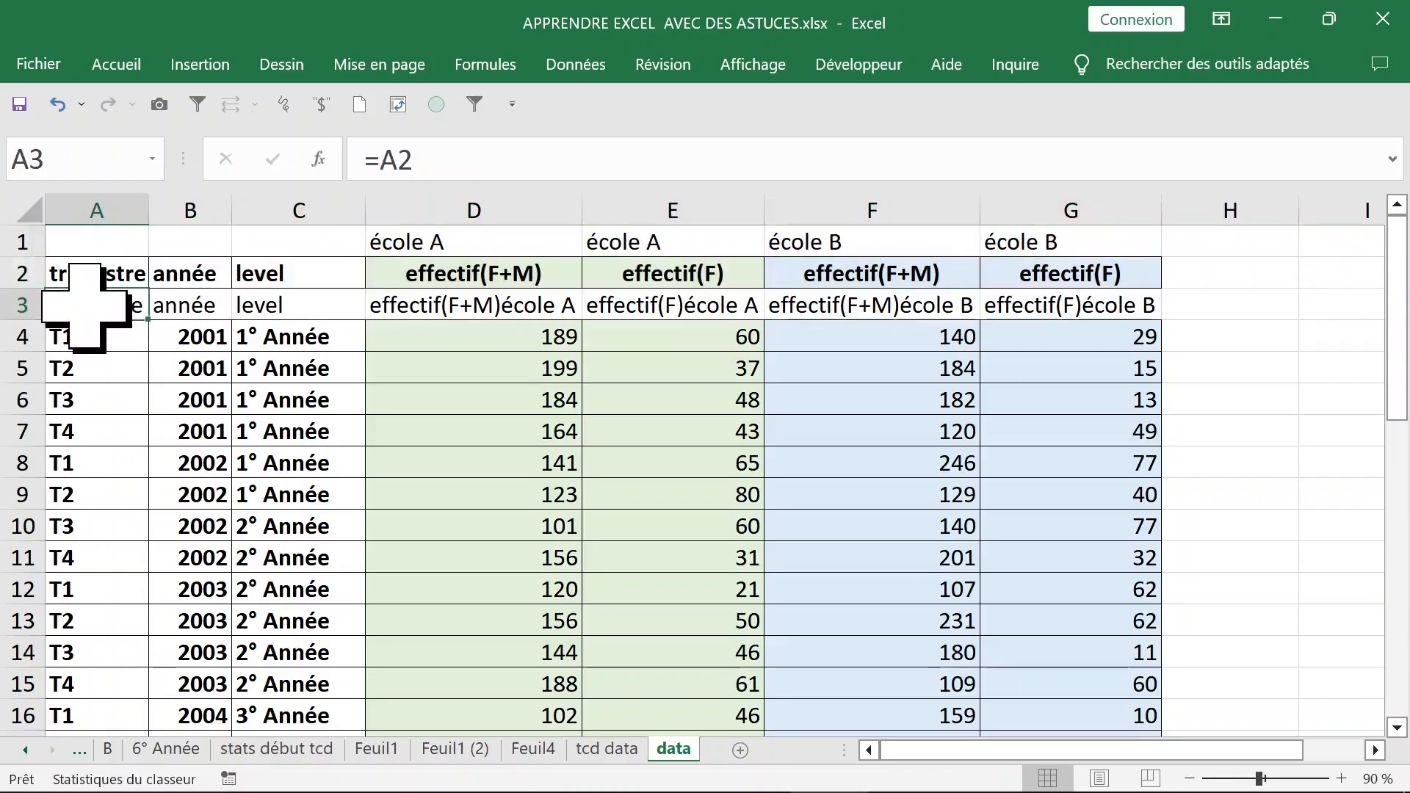
Step: Select the range from the combined headers in A3:G3 down to row 39 to check the pivot table's source
drag(87, 306, 1047, 308)
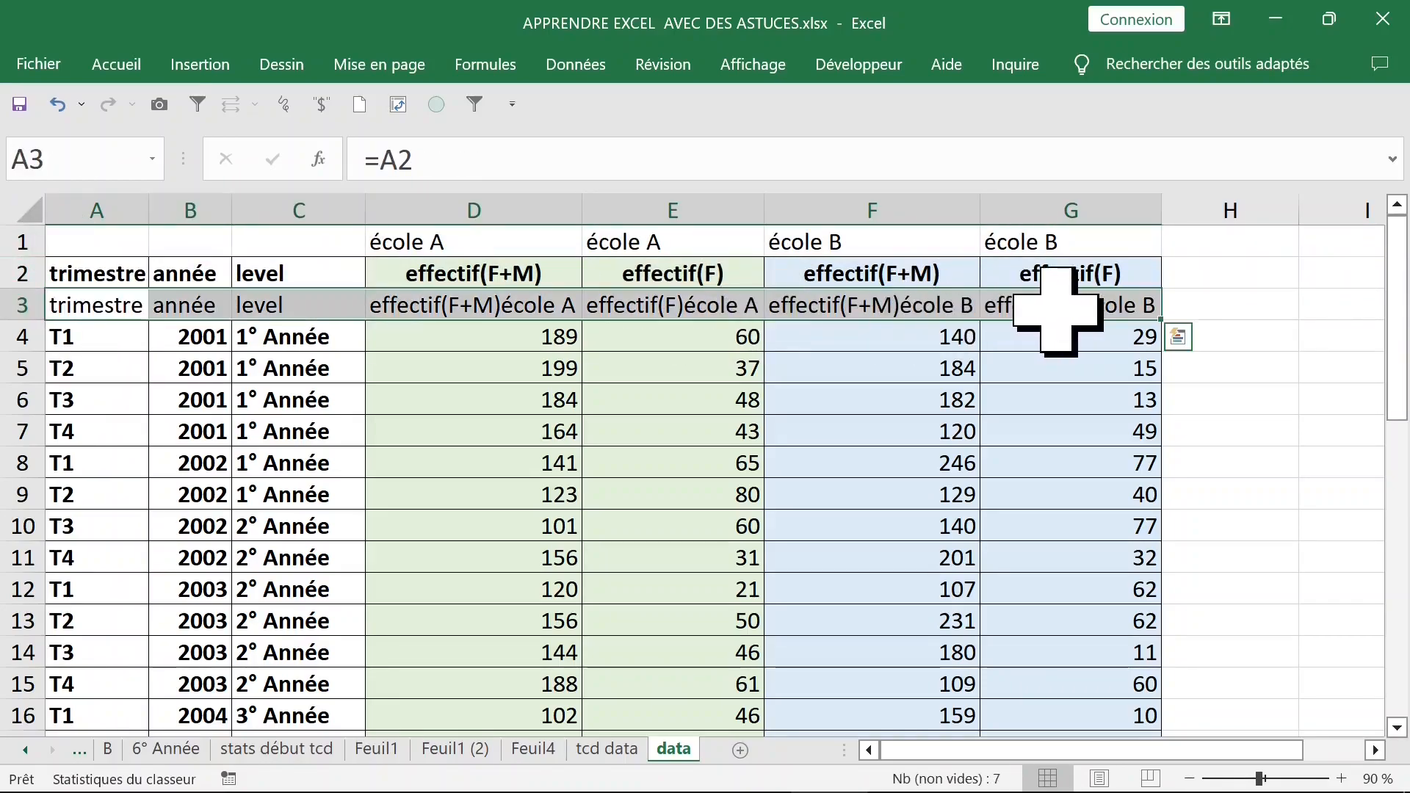
key(ctrl+shift+Down)
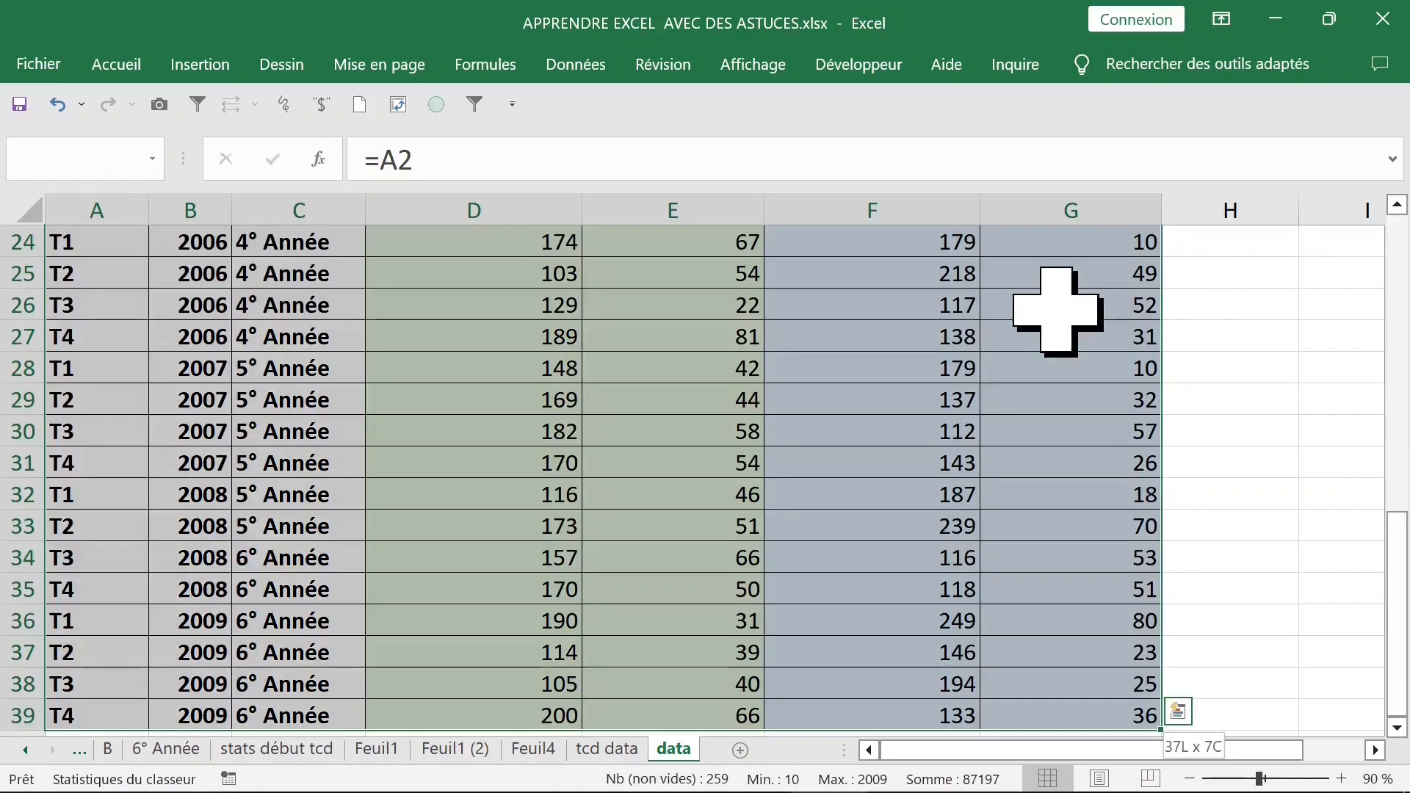
key(ctrl+BackSpace)
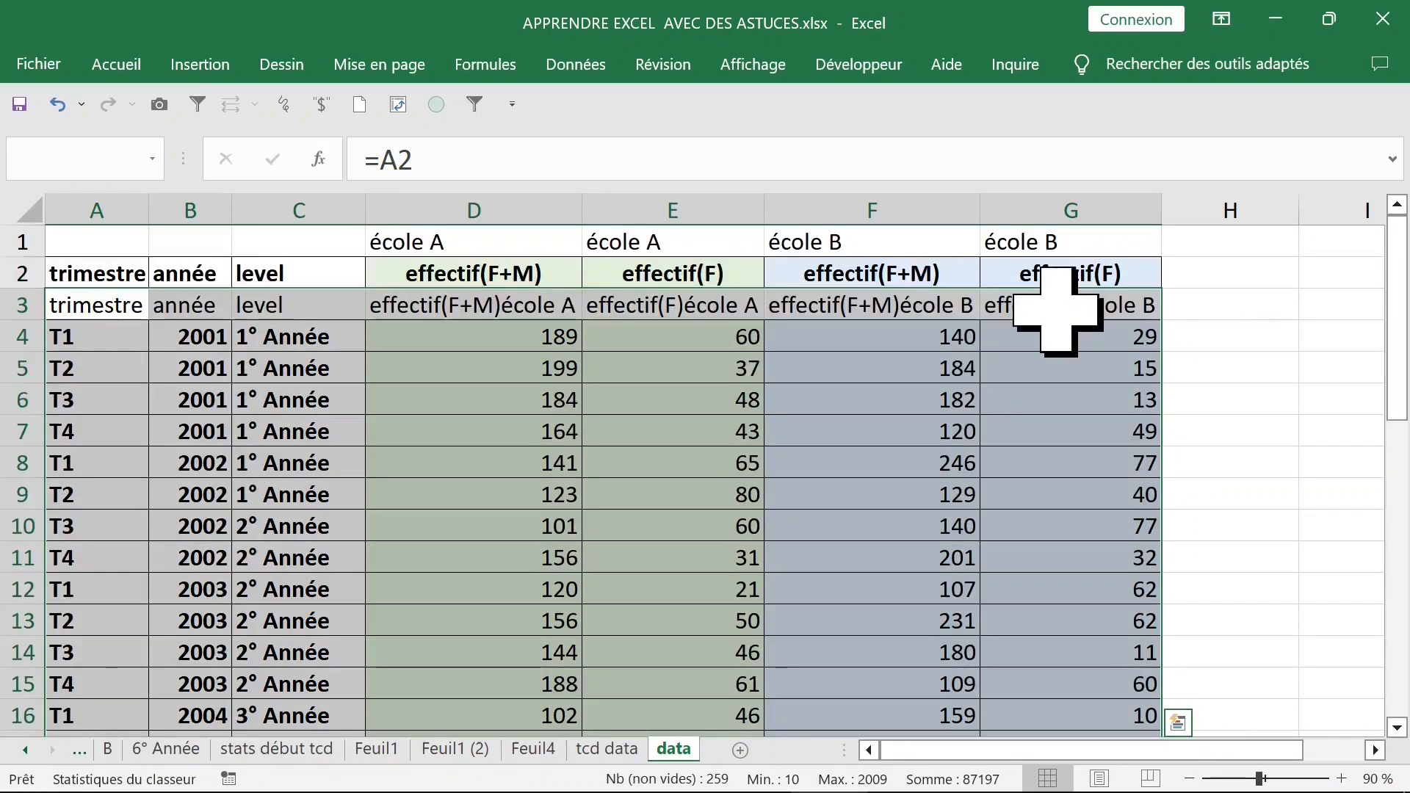
Step: Return to the tcd data sheet and add the année field to the pivot table
click(609, 748)
click(488, 359)
click(485, 458)
click(431, 360)
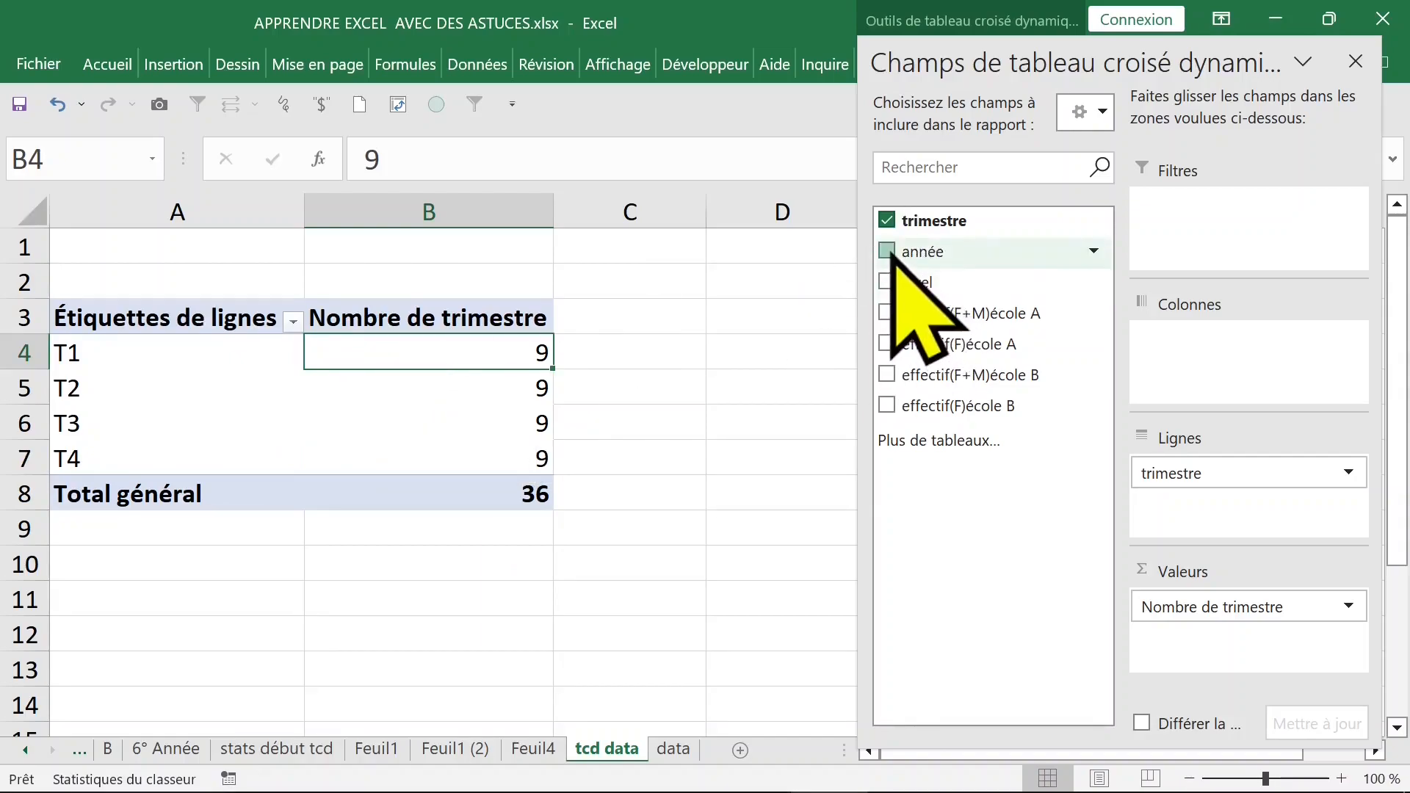
click(887, 251)
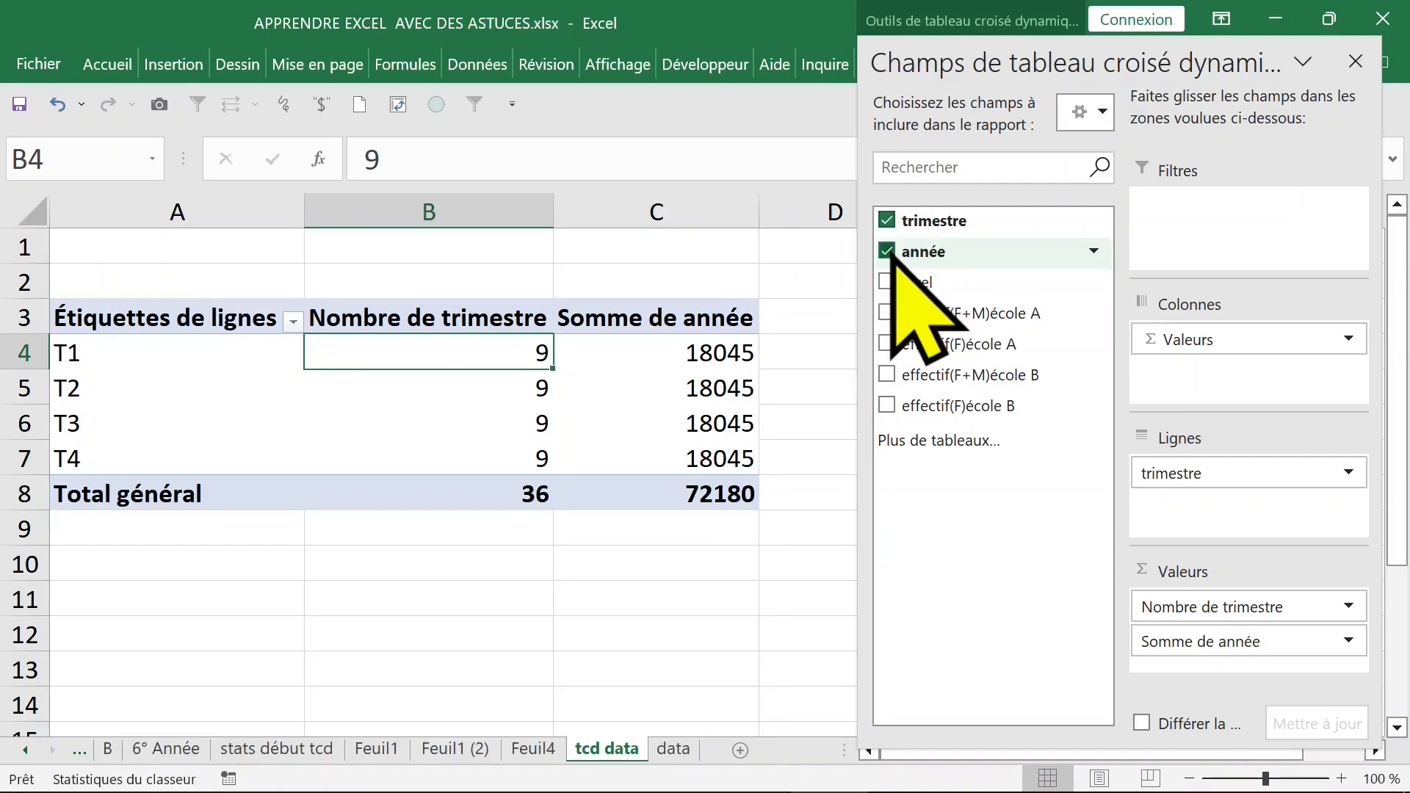
Step: Check the années on the data sheet and move the pivot table's année field from Valeurs via Lignes to Colonnes
click(674, 748)
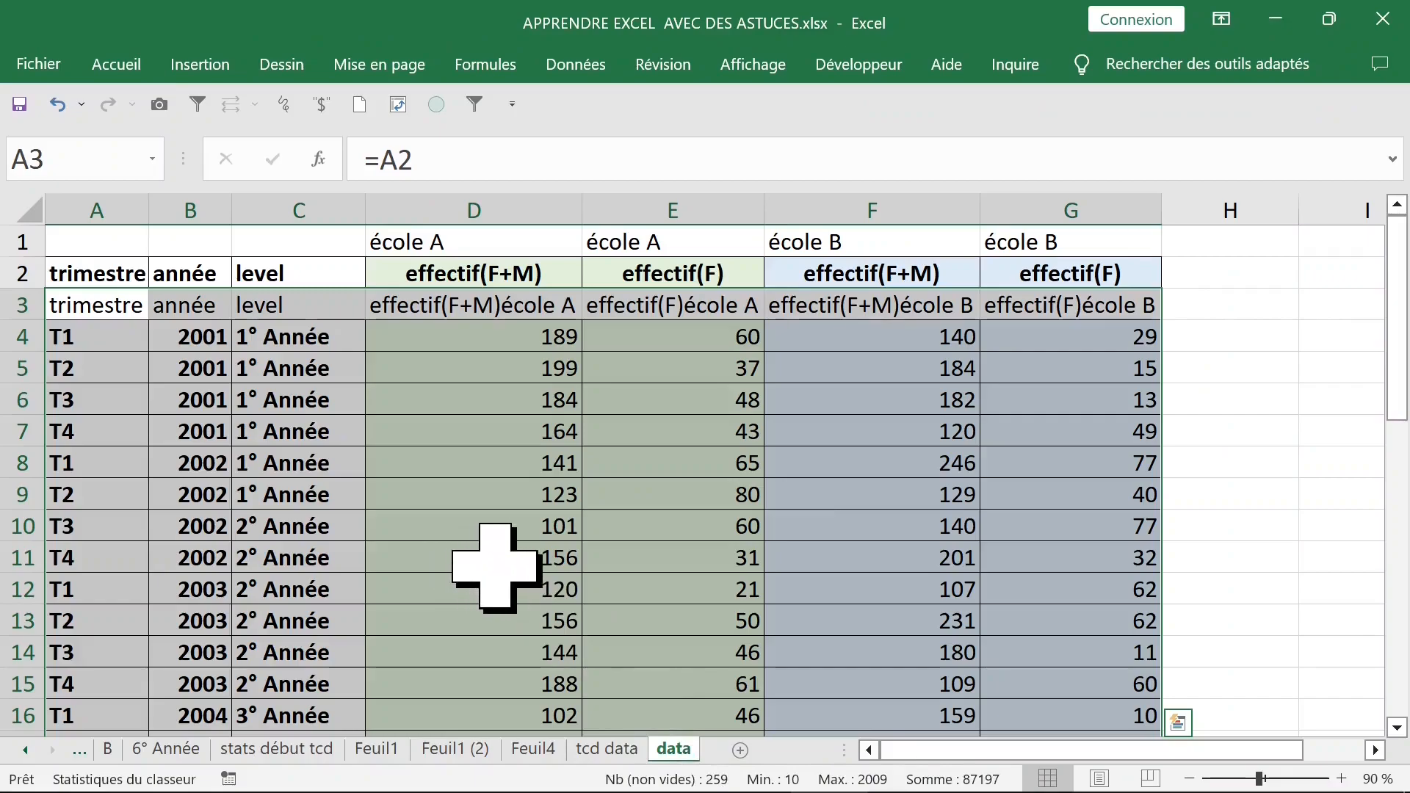
click(190, 399)
click(217, 336)
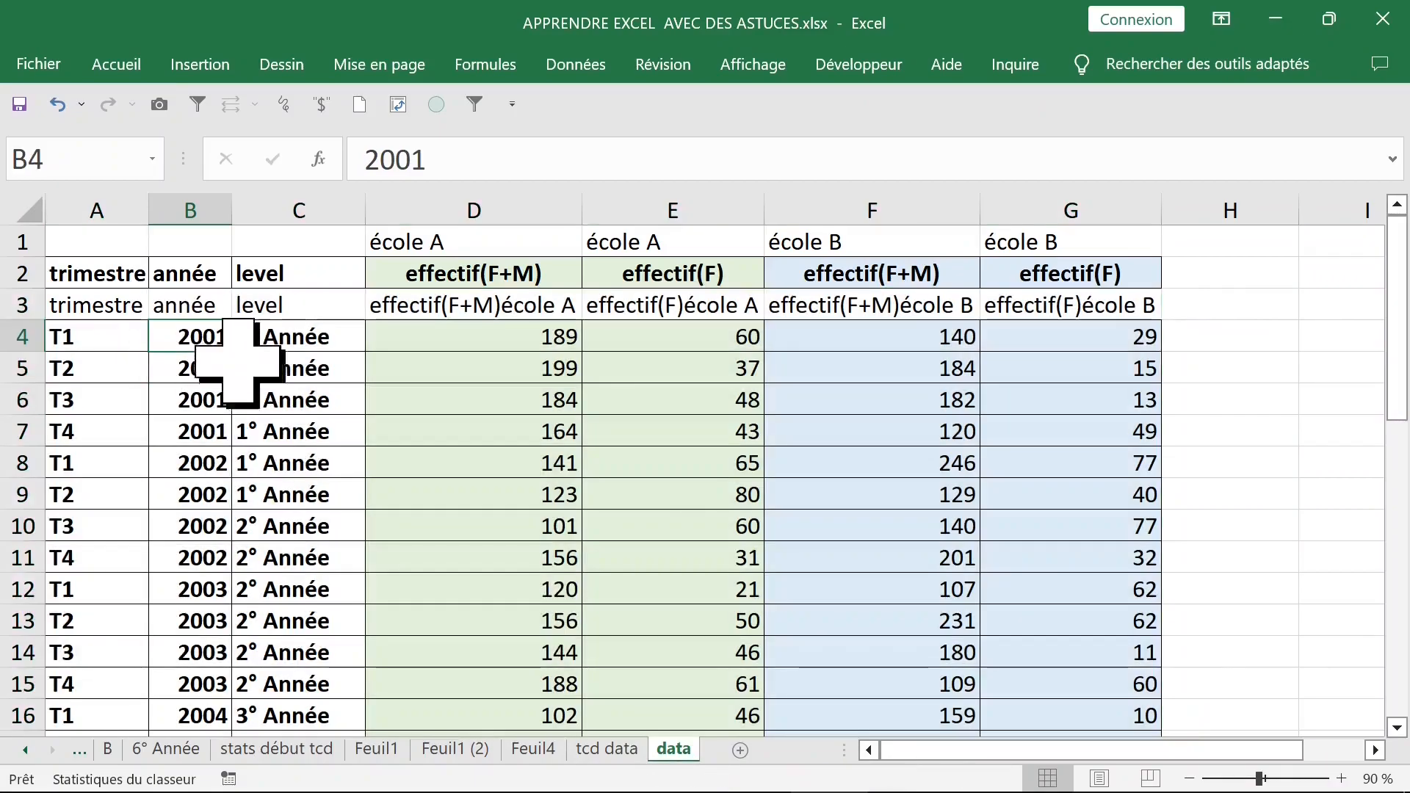
click(609, 756)
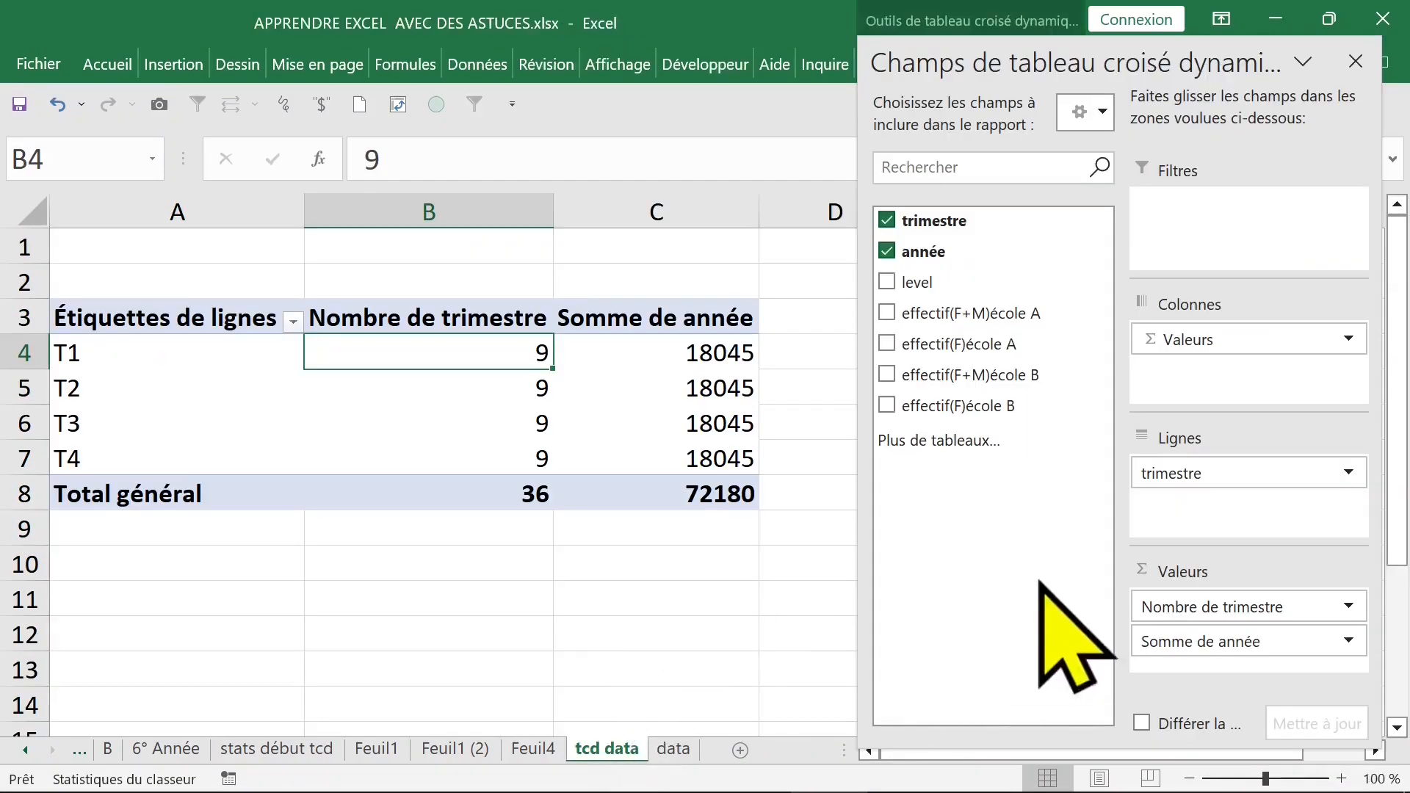
drag(1274, 650, 1255, 509)
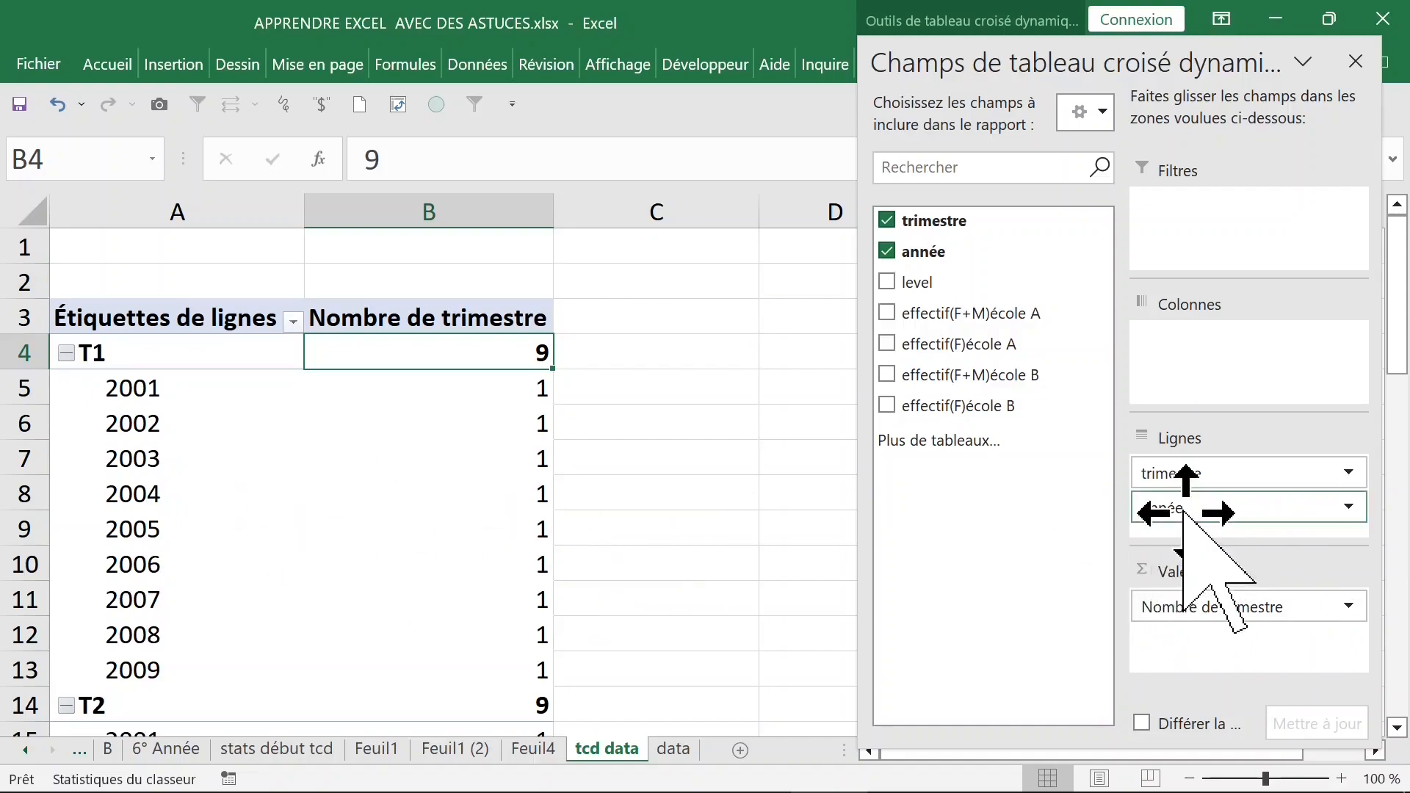
drag(1184, 512, 1177, 365)
click(564, 606)
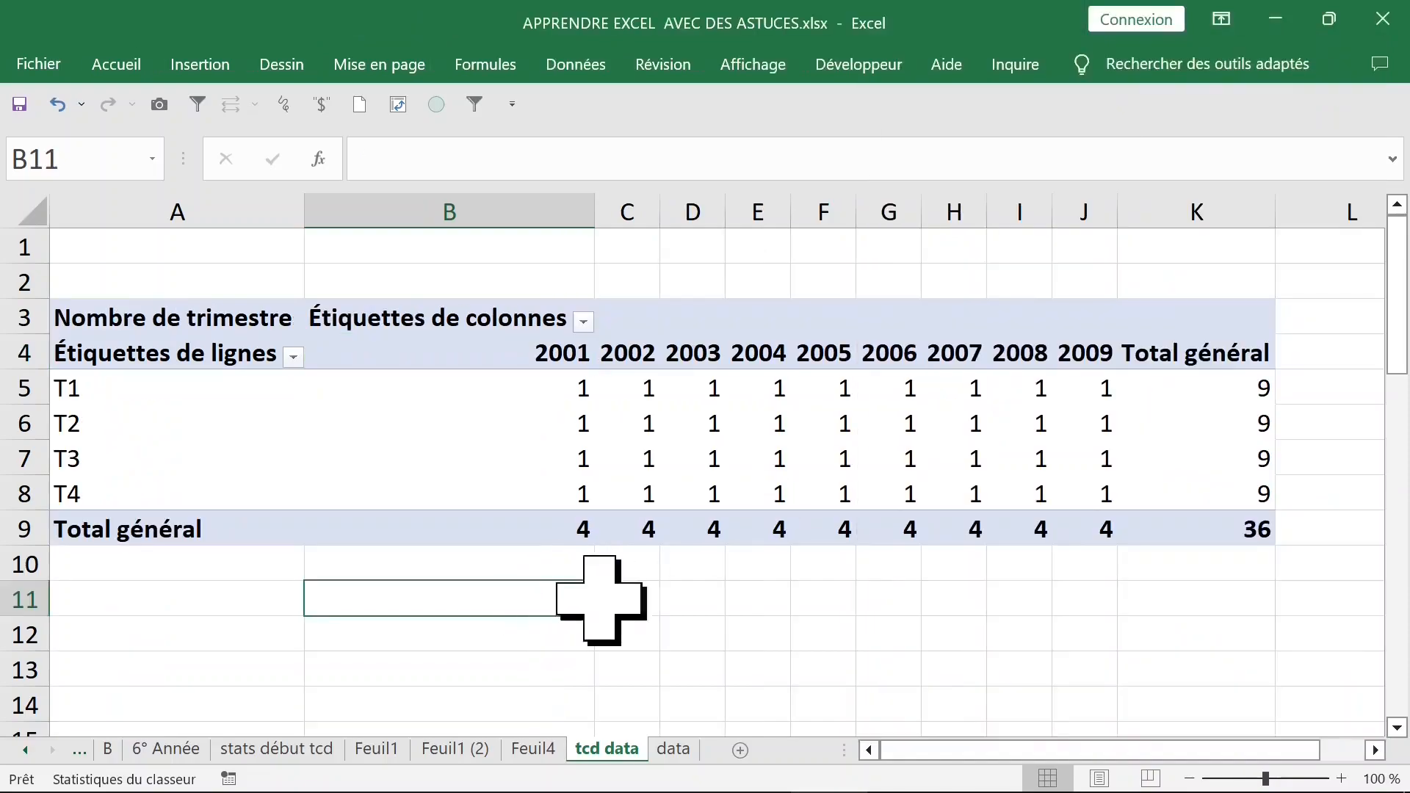
Step: Remove the trimestre count from the pivot table's Valeurs area
click(680, 453)
click(95, 440)
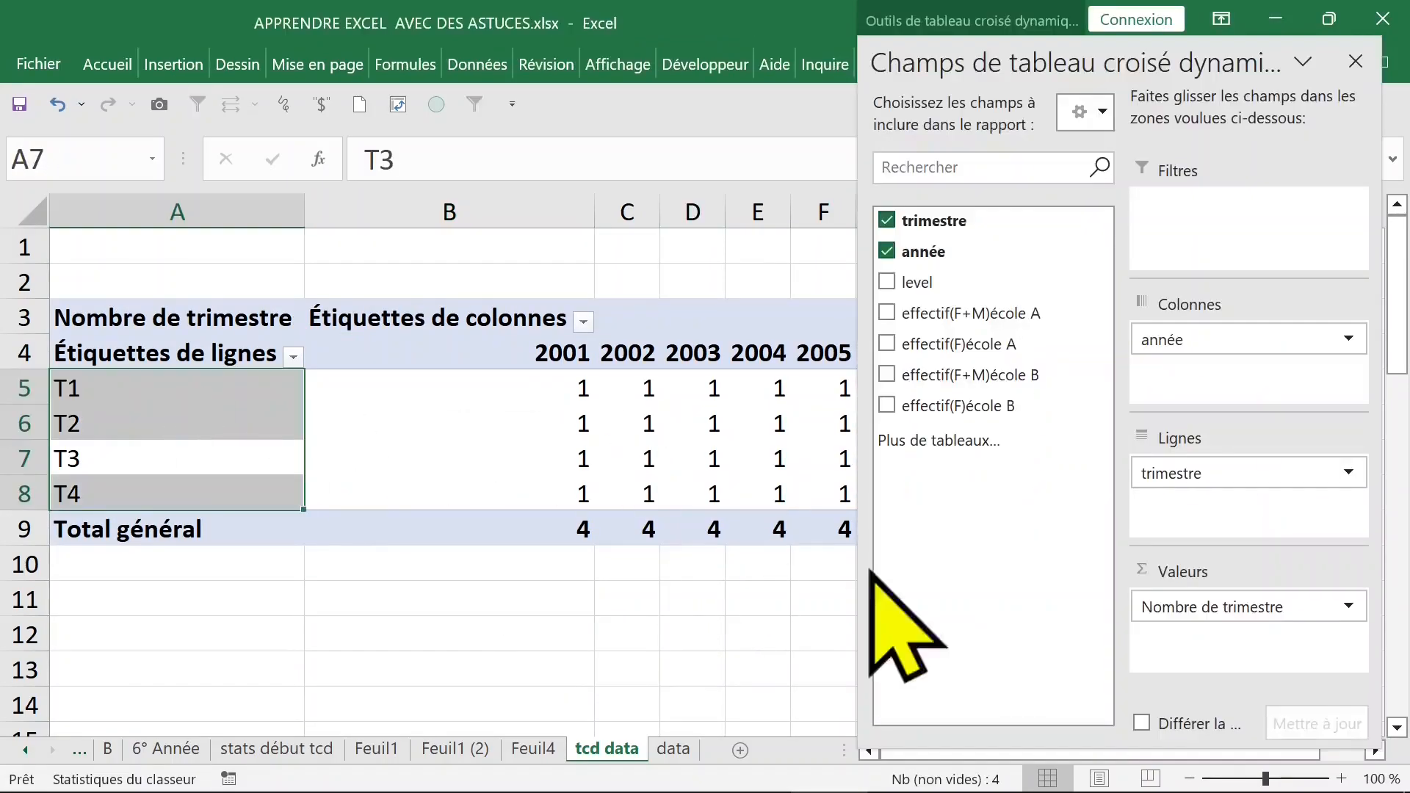
drag(1216, 608, 1013, 605)
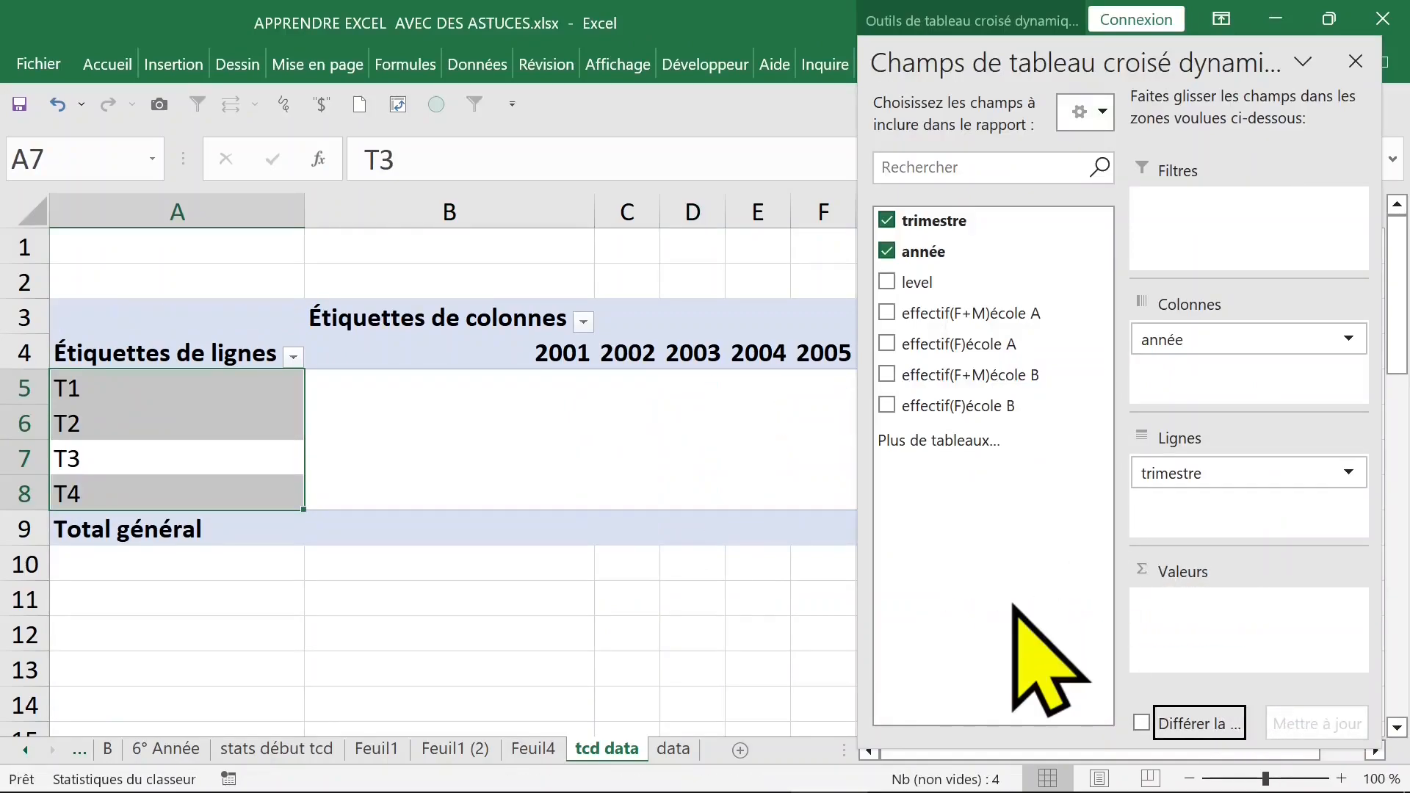
click(630, 591)
click(511, 429)
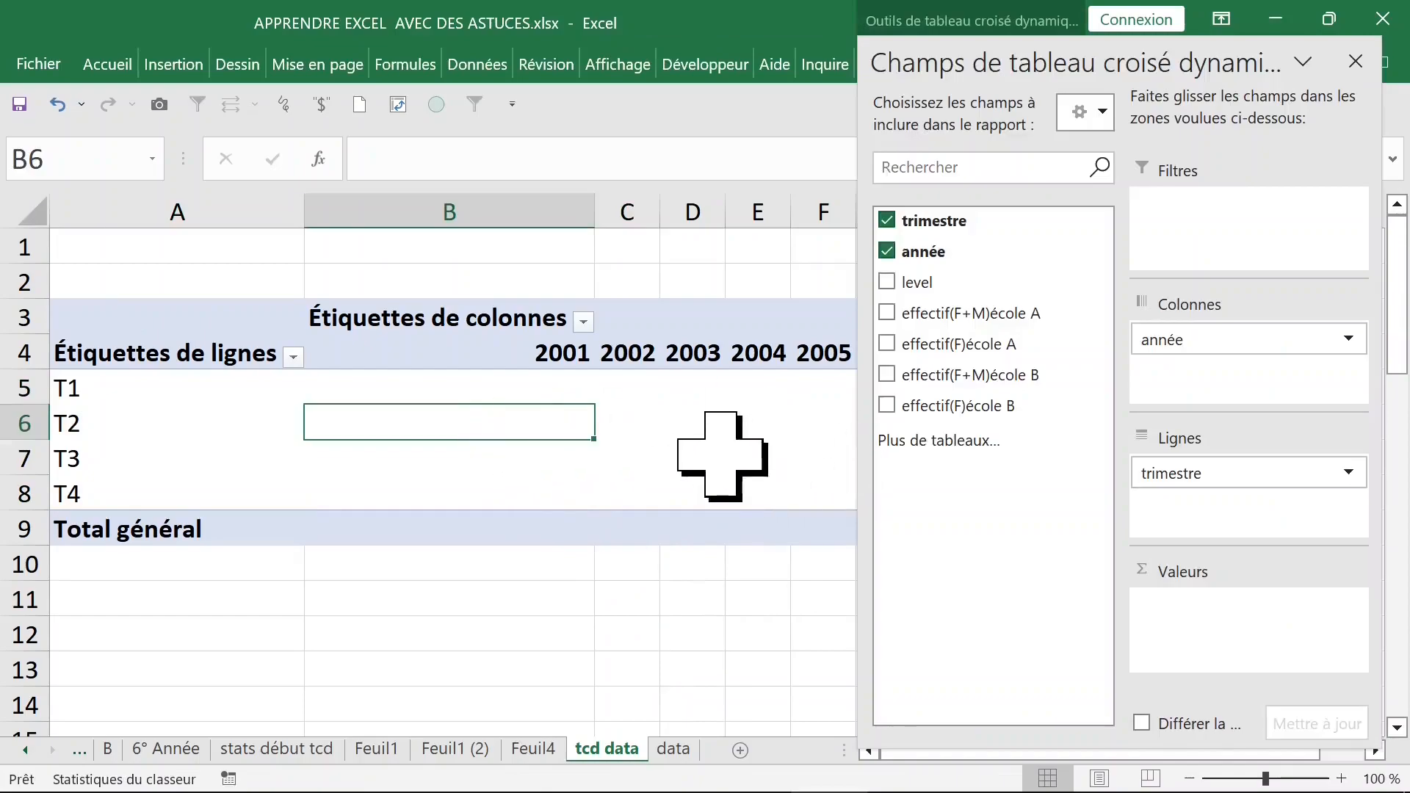
Step: Hide the field list, set the pivot table's report layout to tabular form and check the trimestre and année labels
click(1354, 61)
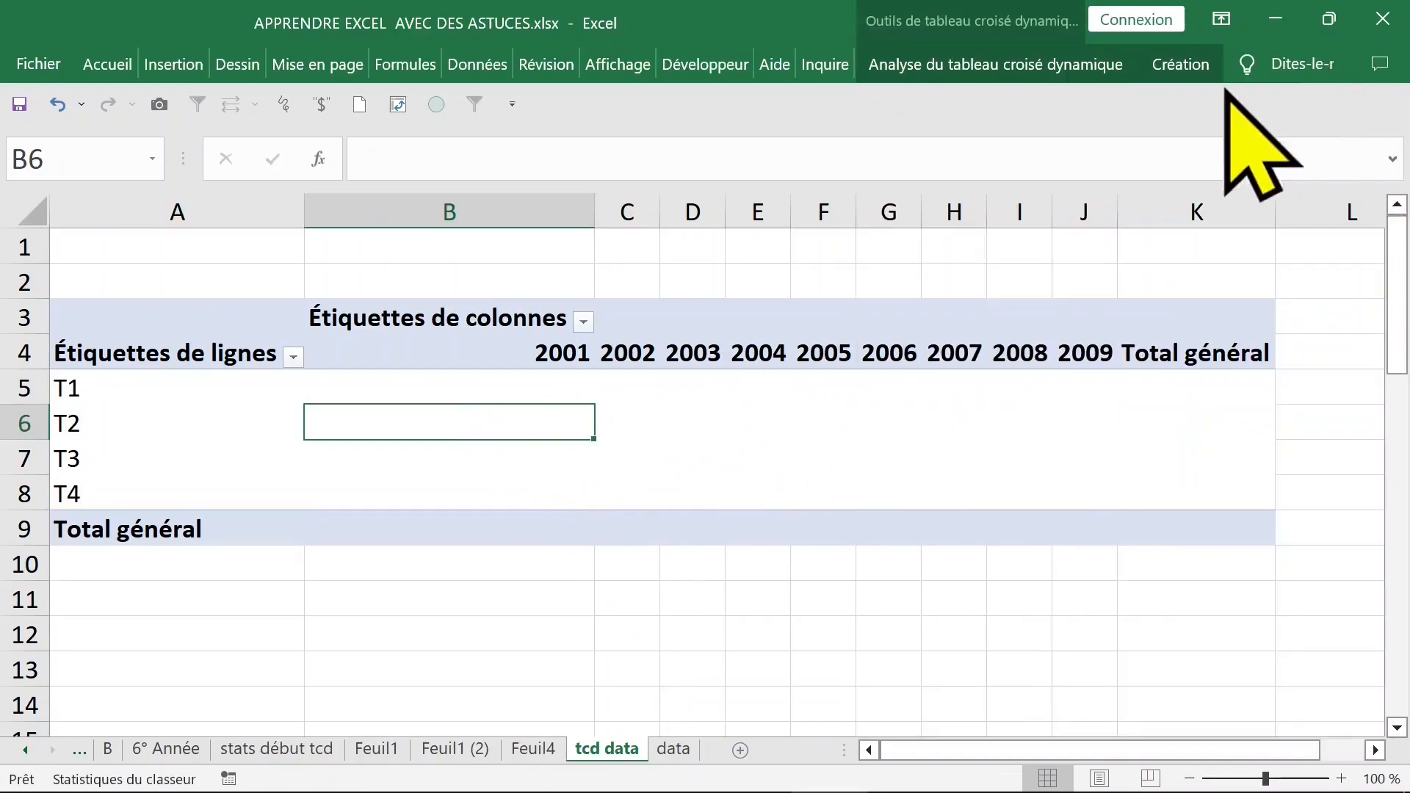
click(1178, 66)
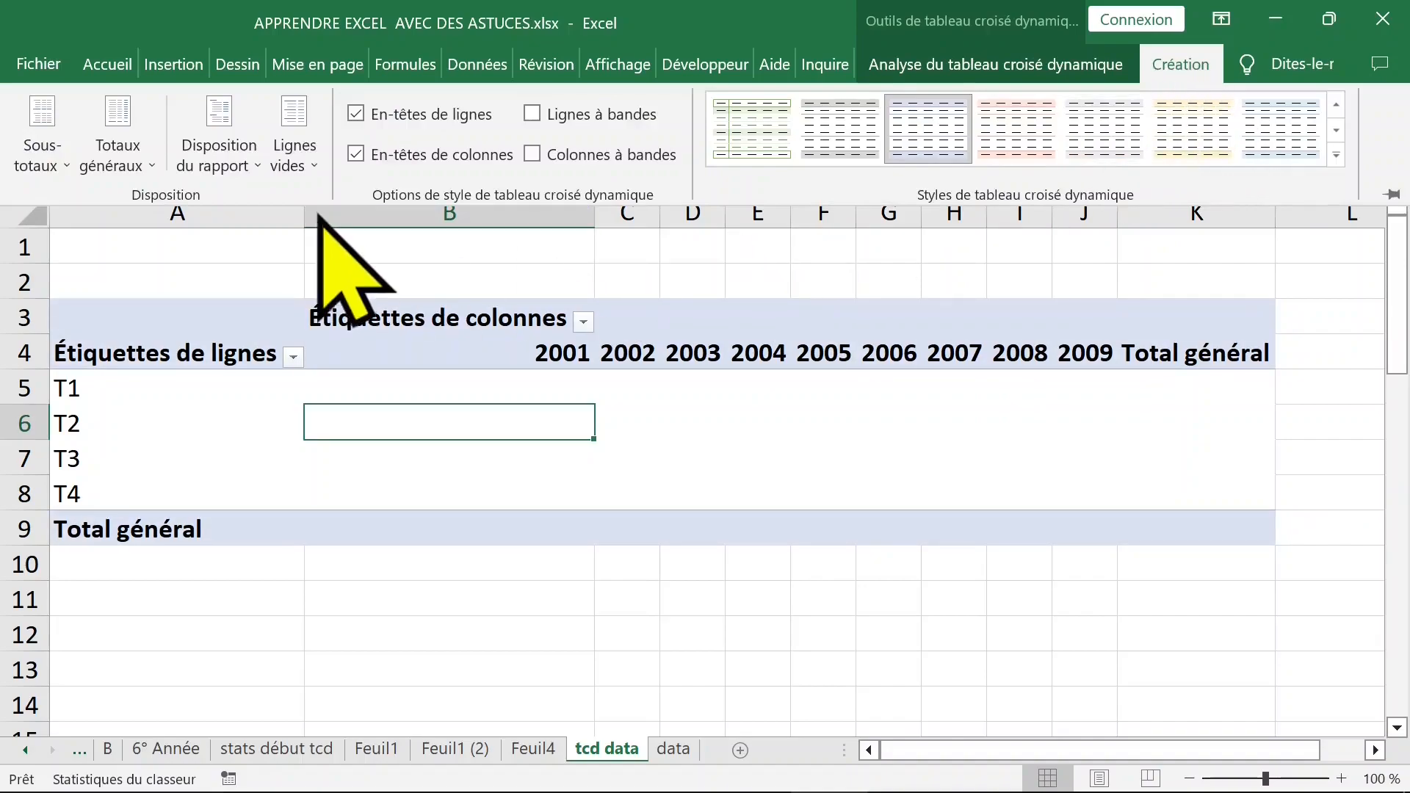
click(254, 168)
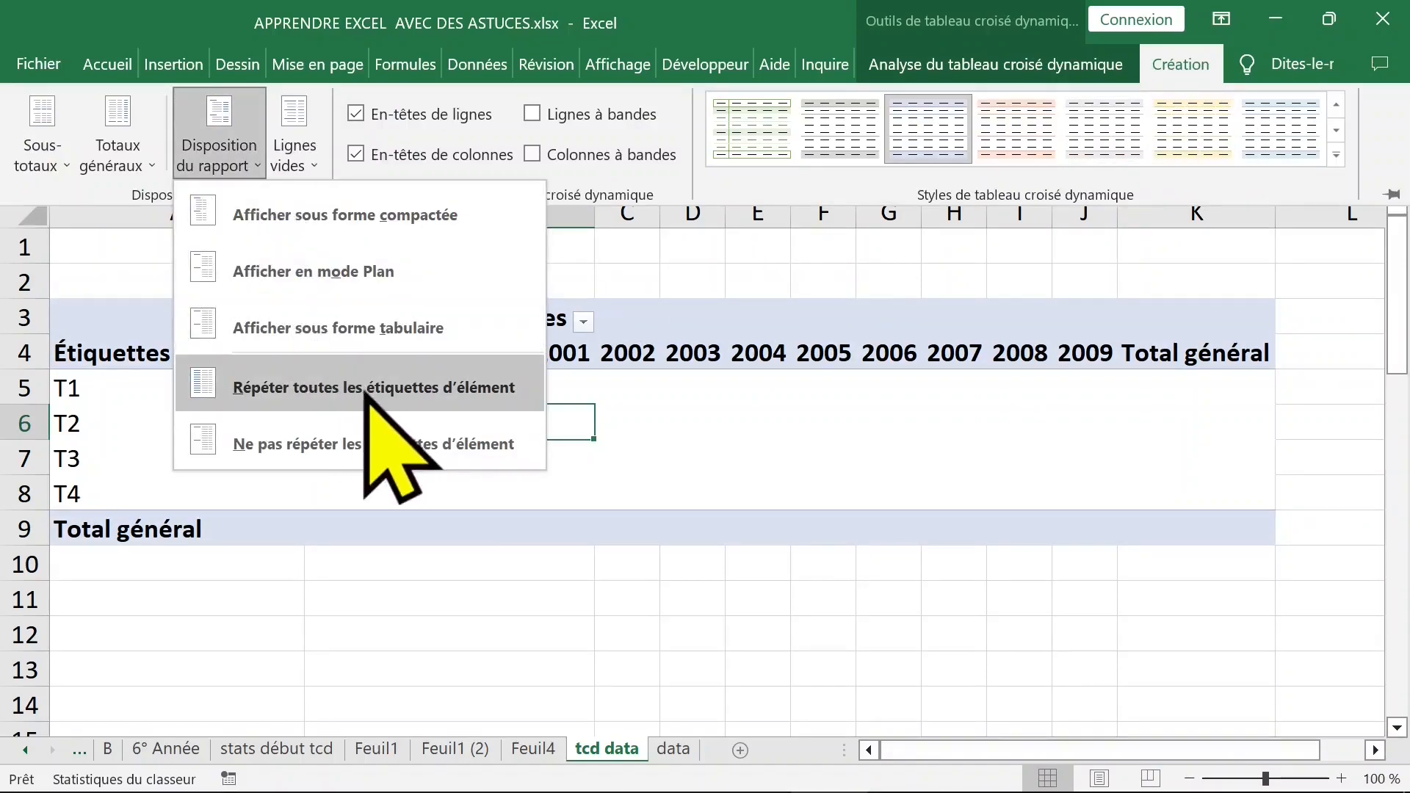
click(314, 339)
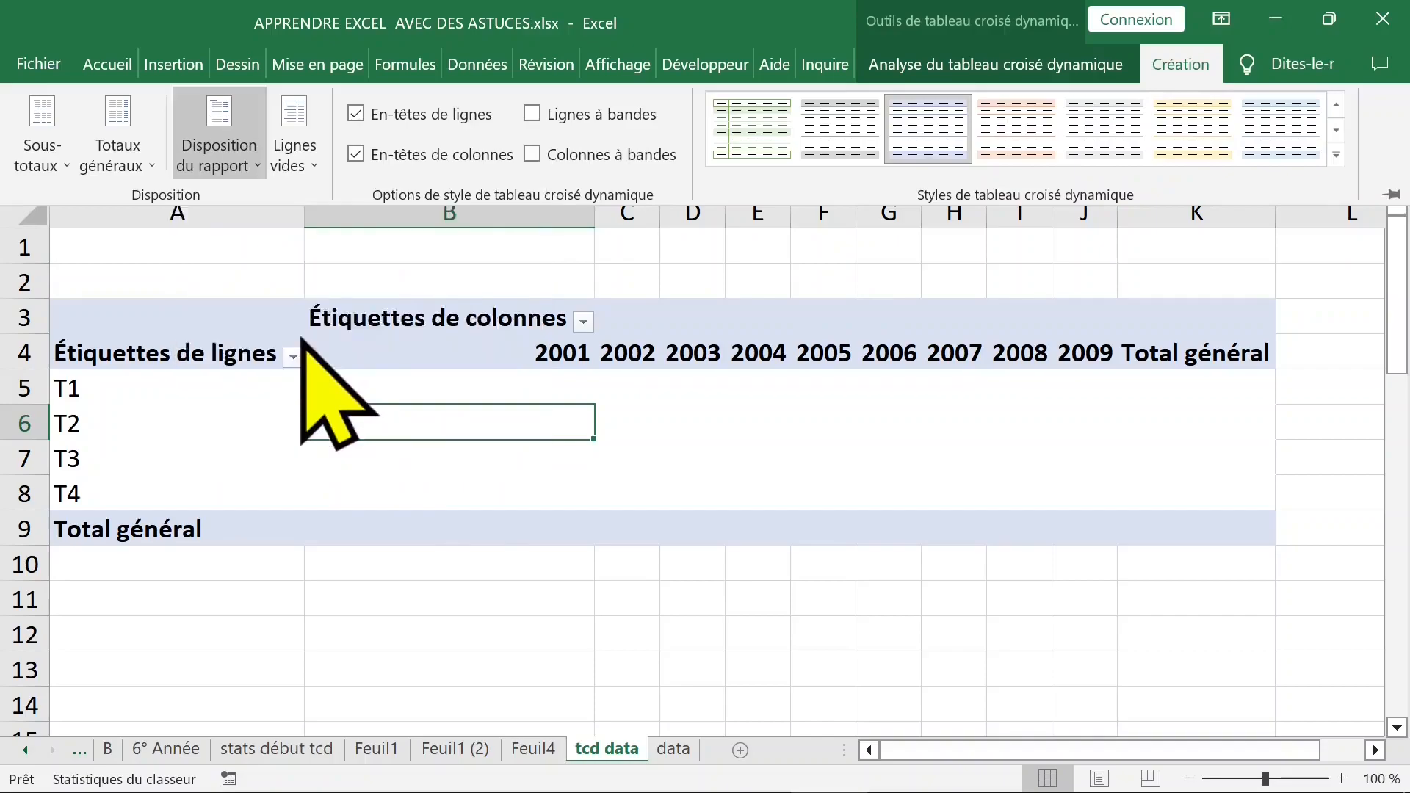
click(499, 419)
click(416, 413)
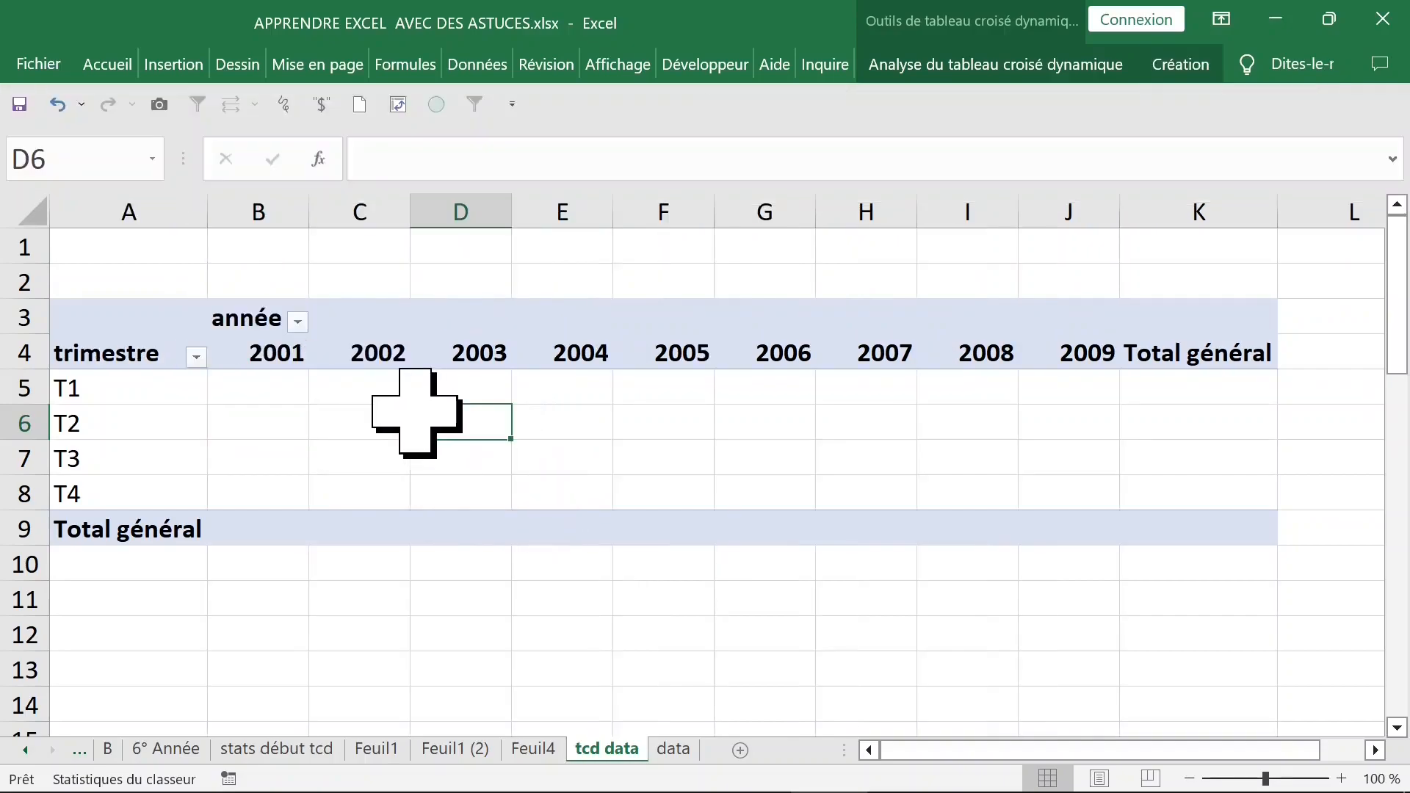
click(268, 409)
click(265, 355)
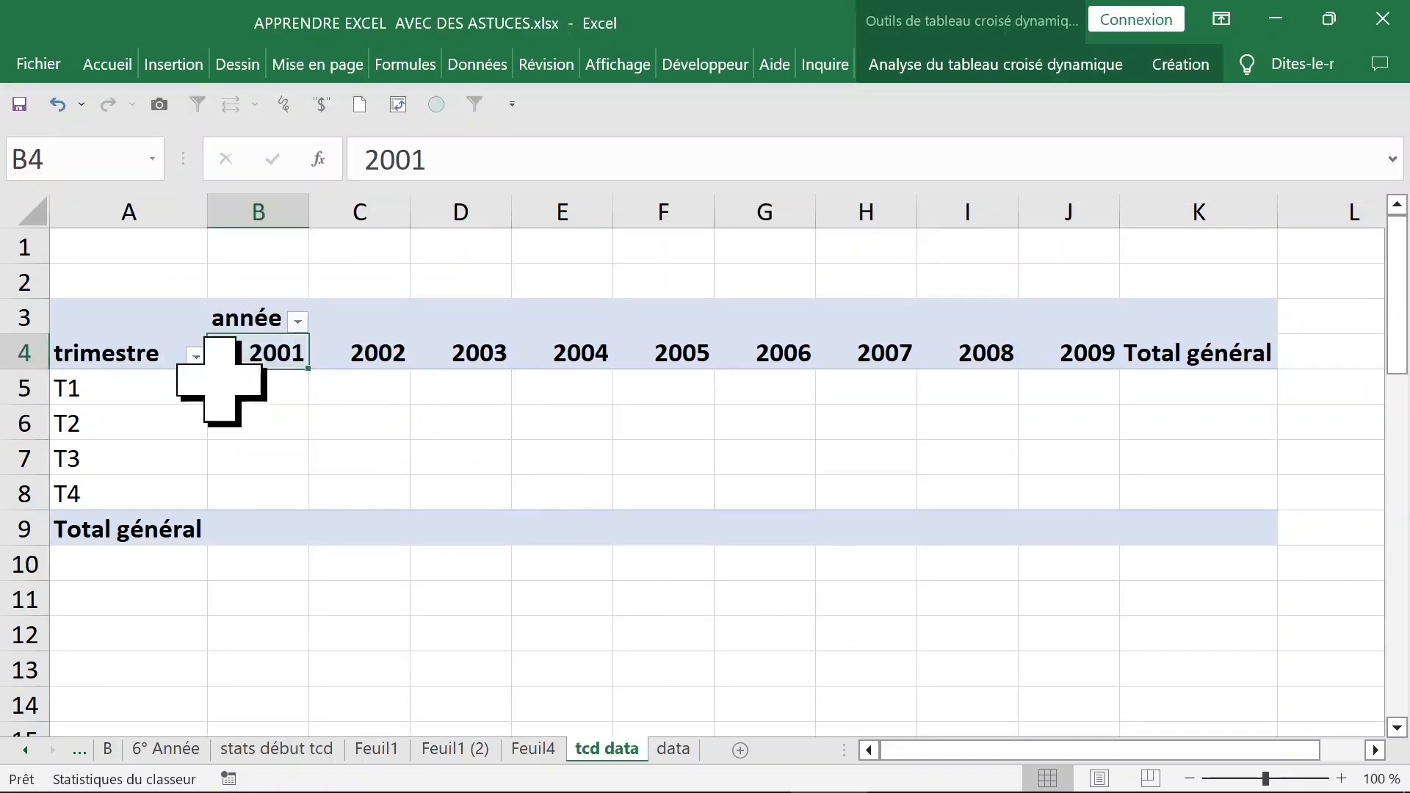
click(121, 367)
click(127, 411)
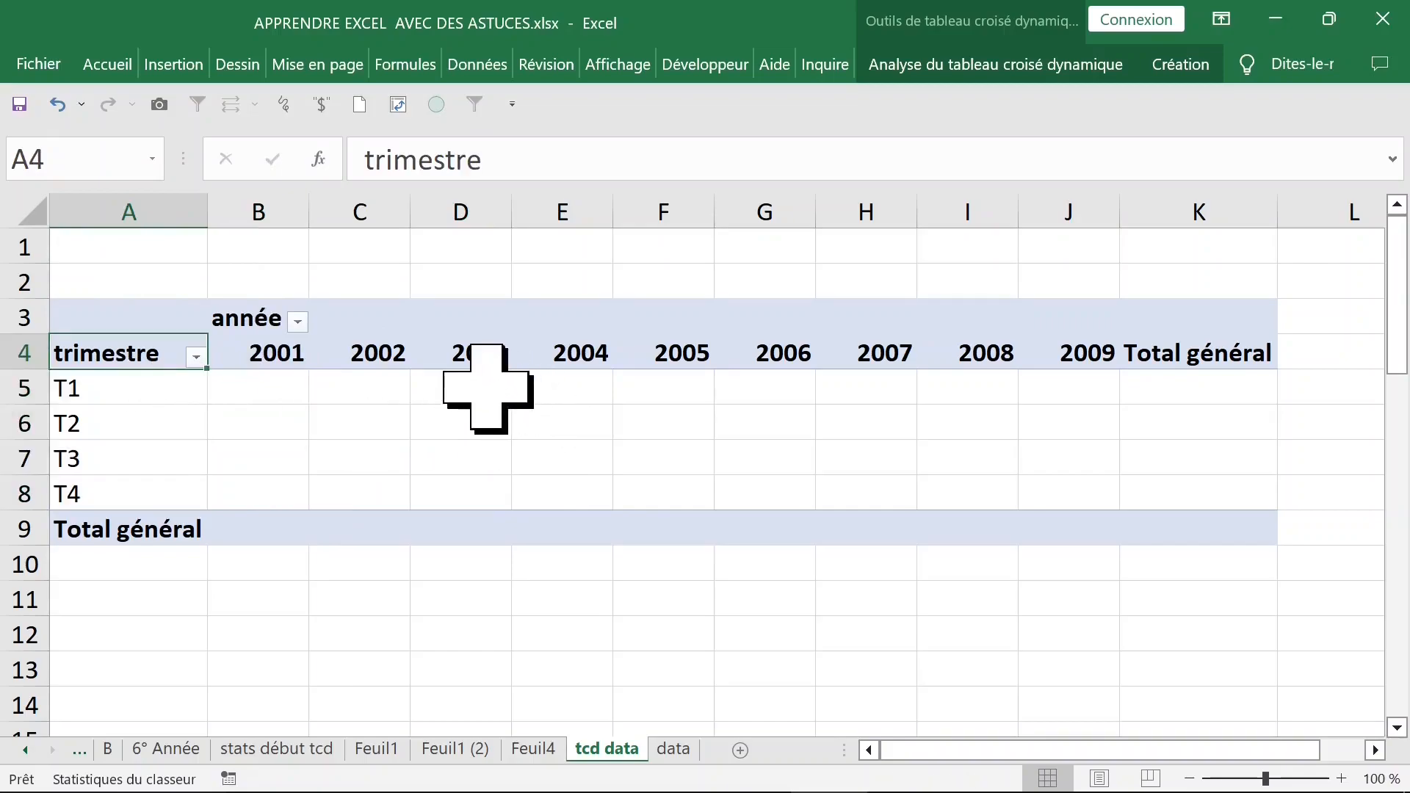
Step: Show the field list again, add the sum of effectif(F+M)école A to Valeurs, and close the list
click(484, 388)
right_click(481, 388)
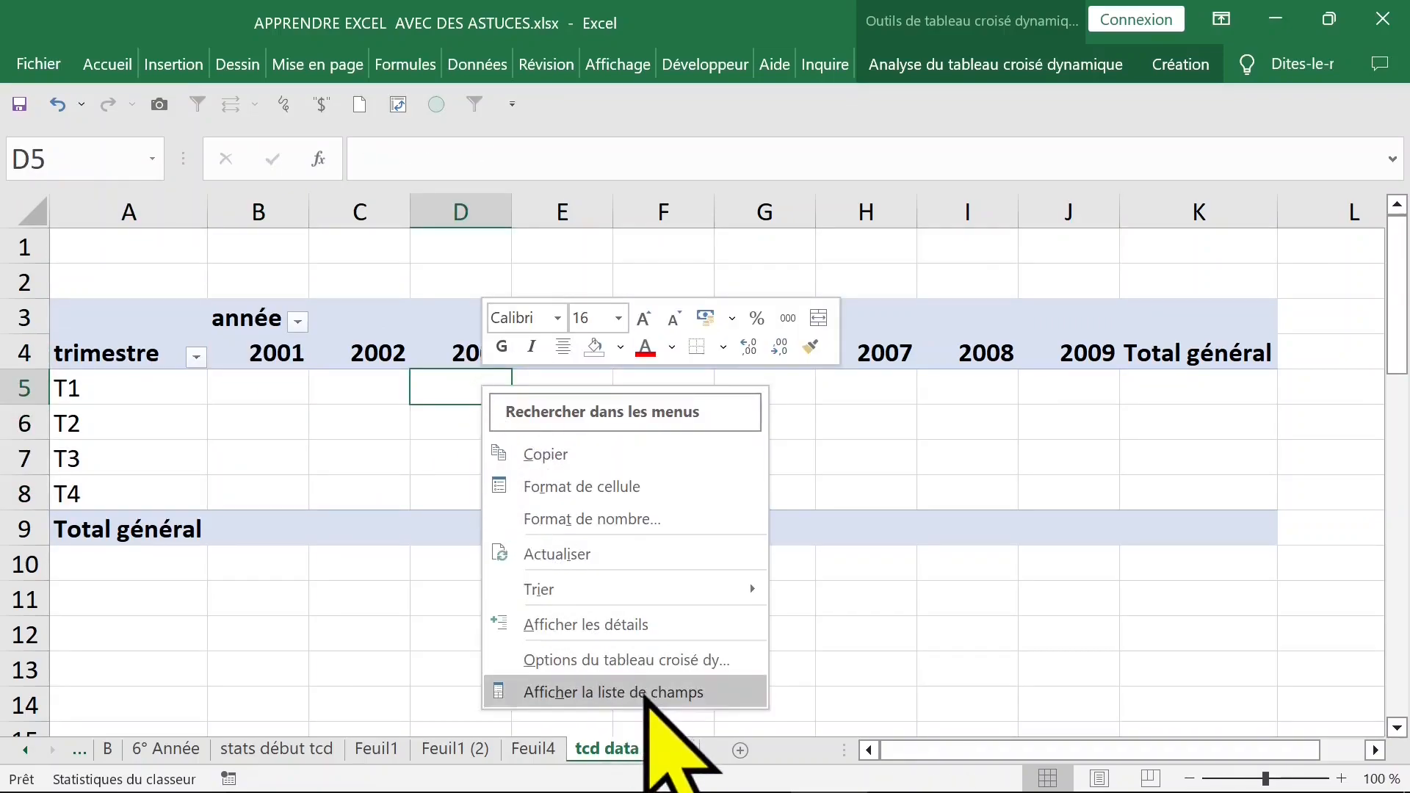
click(613, 692)
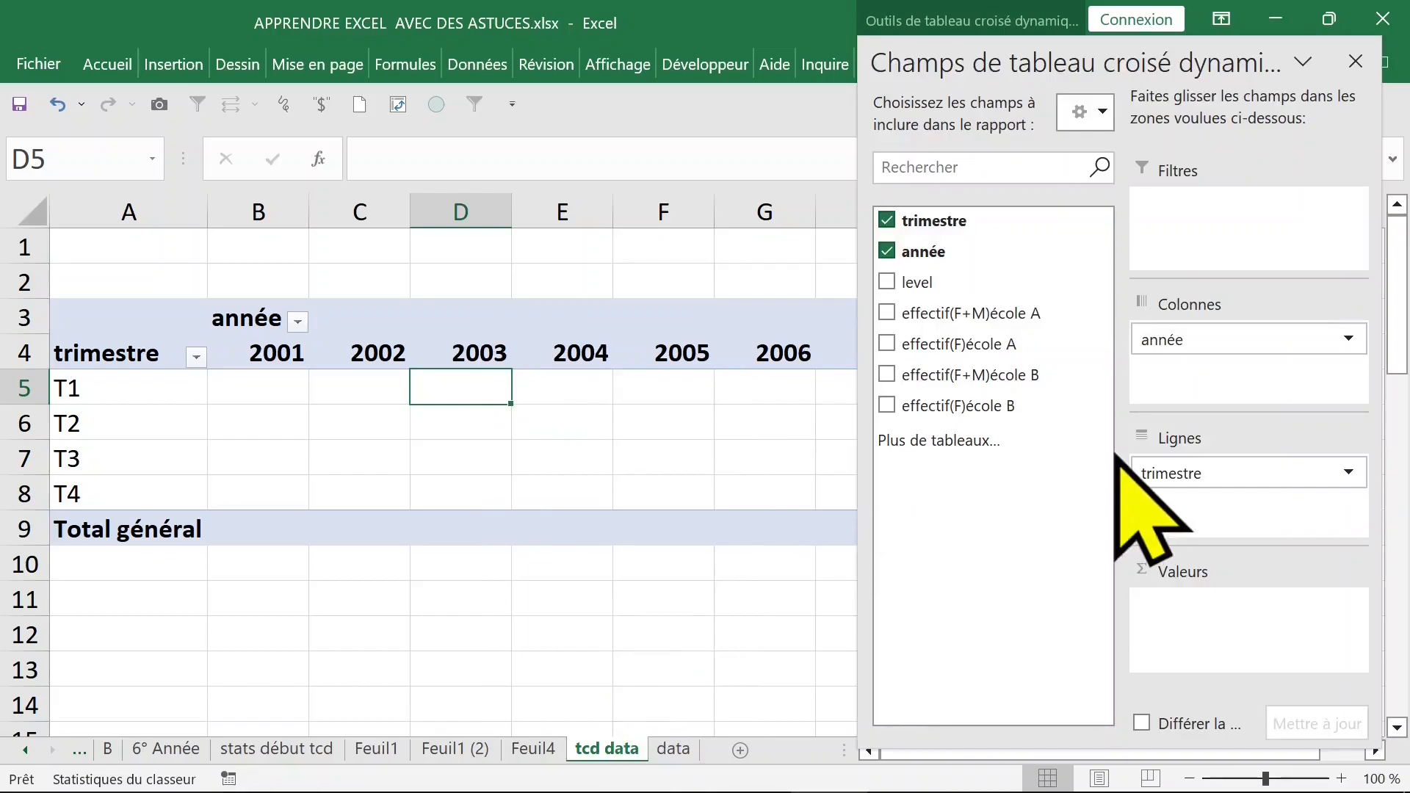
click(887, 313)
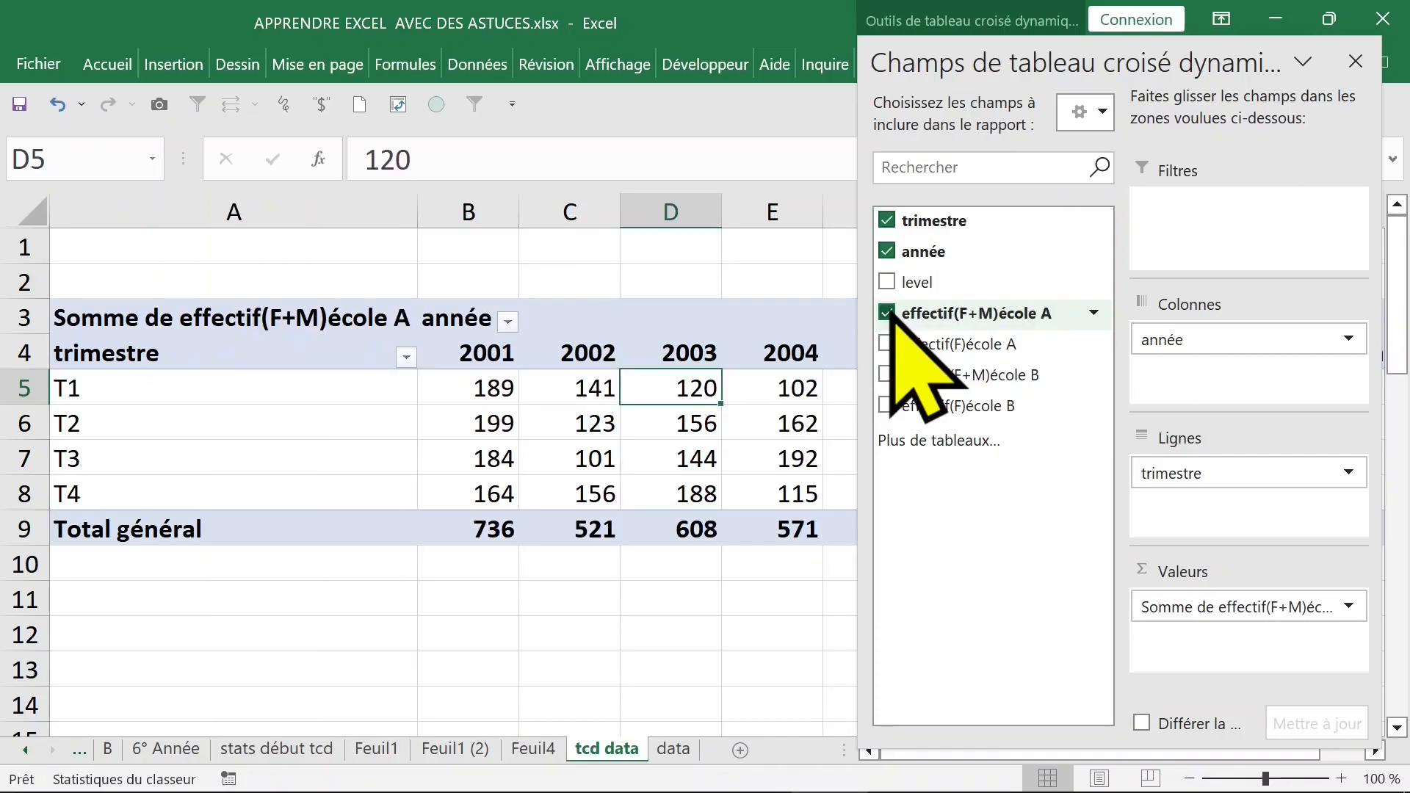
click(1355, 61)
click(648, 452)
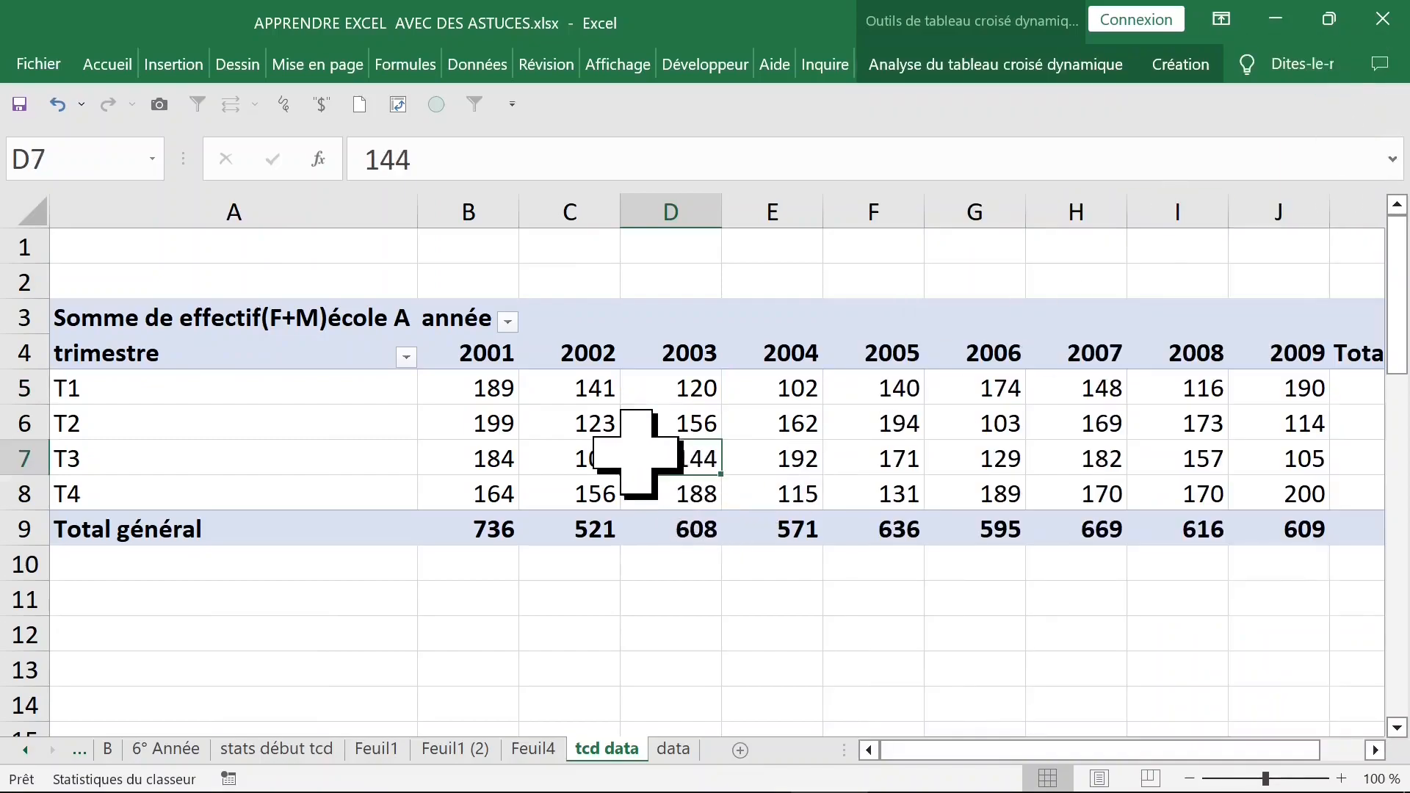
Step: Fit the widths of columns C to J to their contents
click(486, 396)
drag(575, 214, 1184, 213)
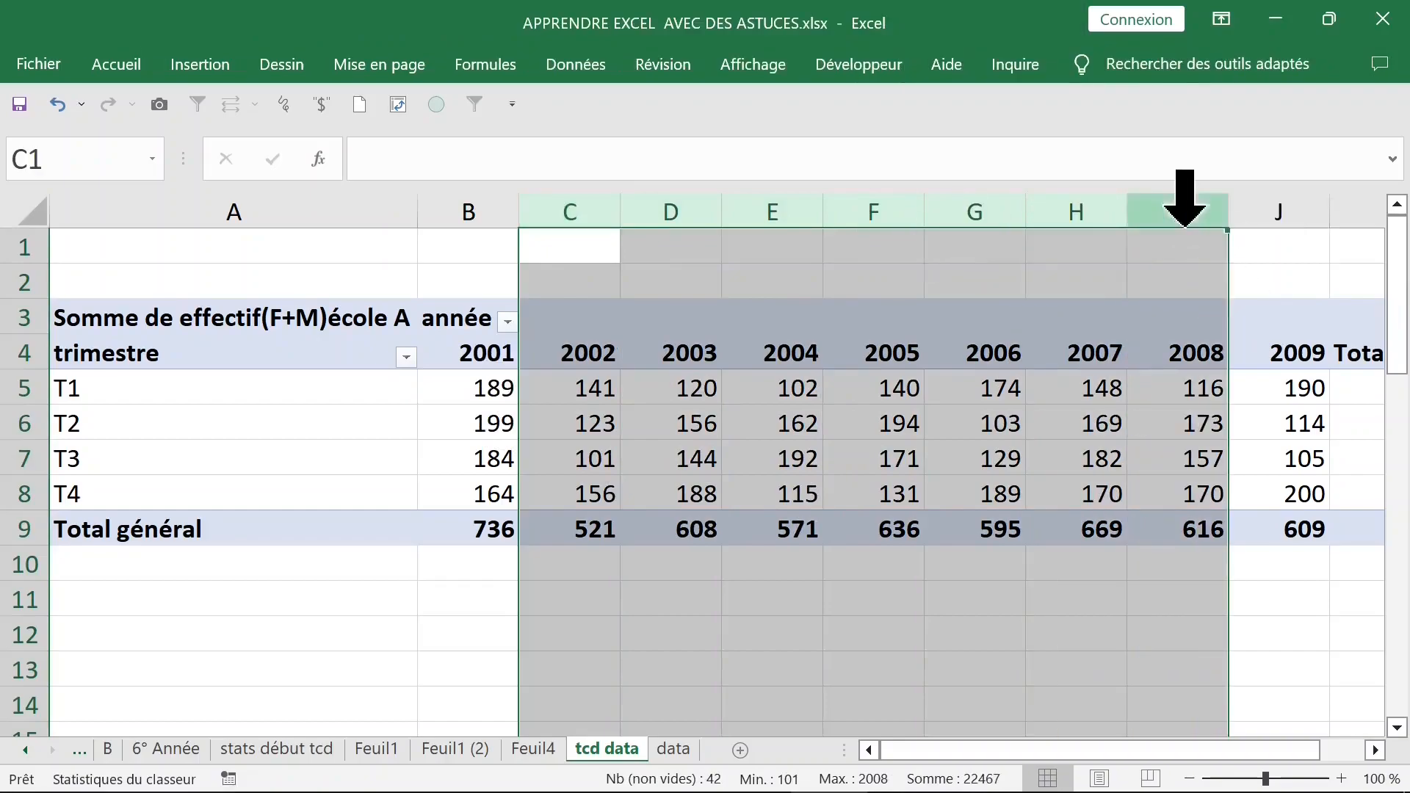
double_click(1127, 213)
click(1006, 307)
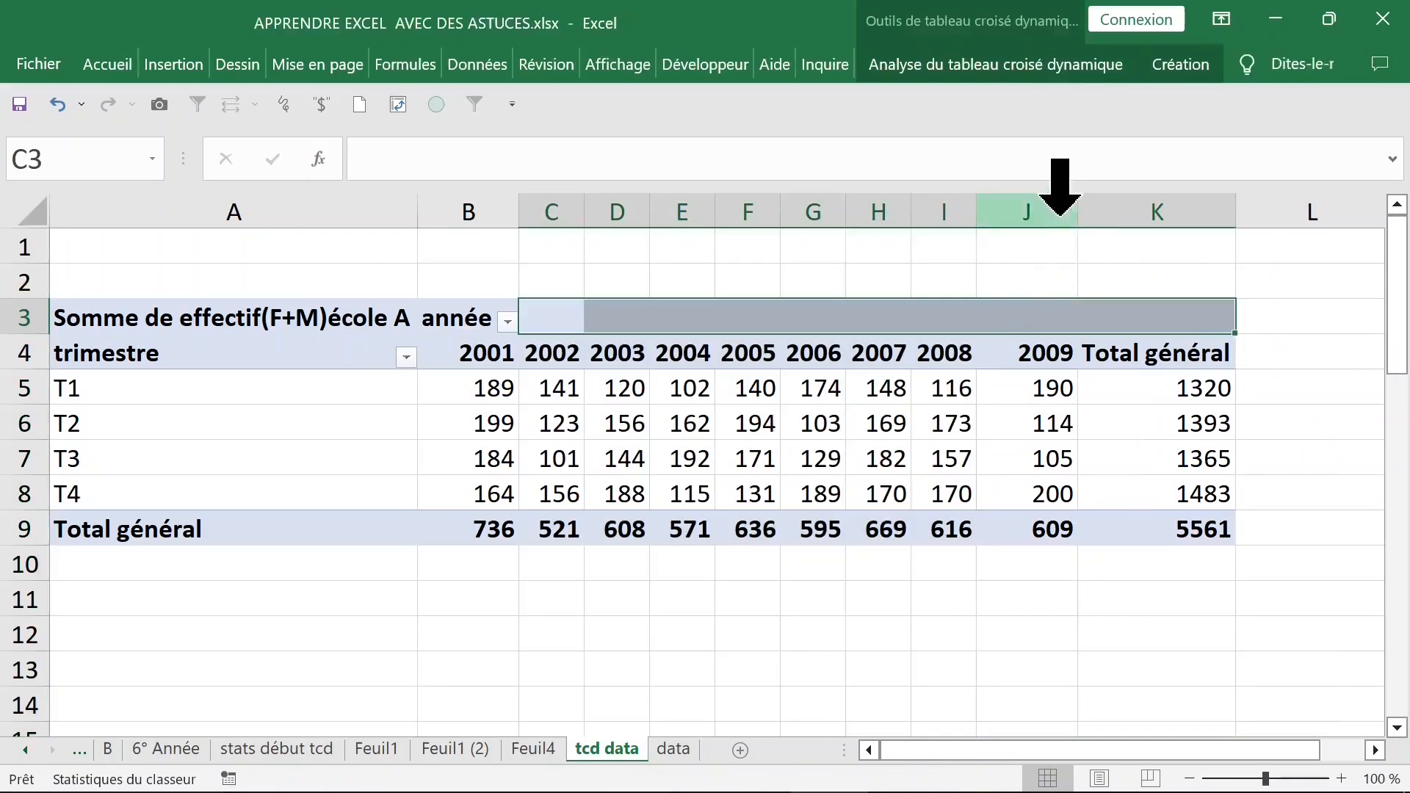
click(1068, 210)
double_click(1076, 211)
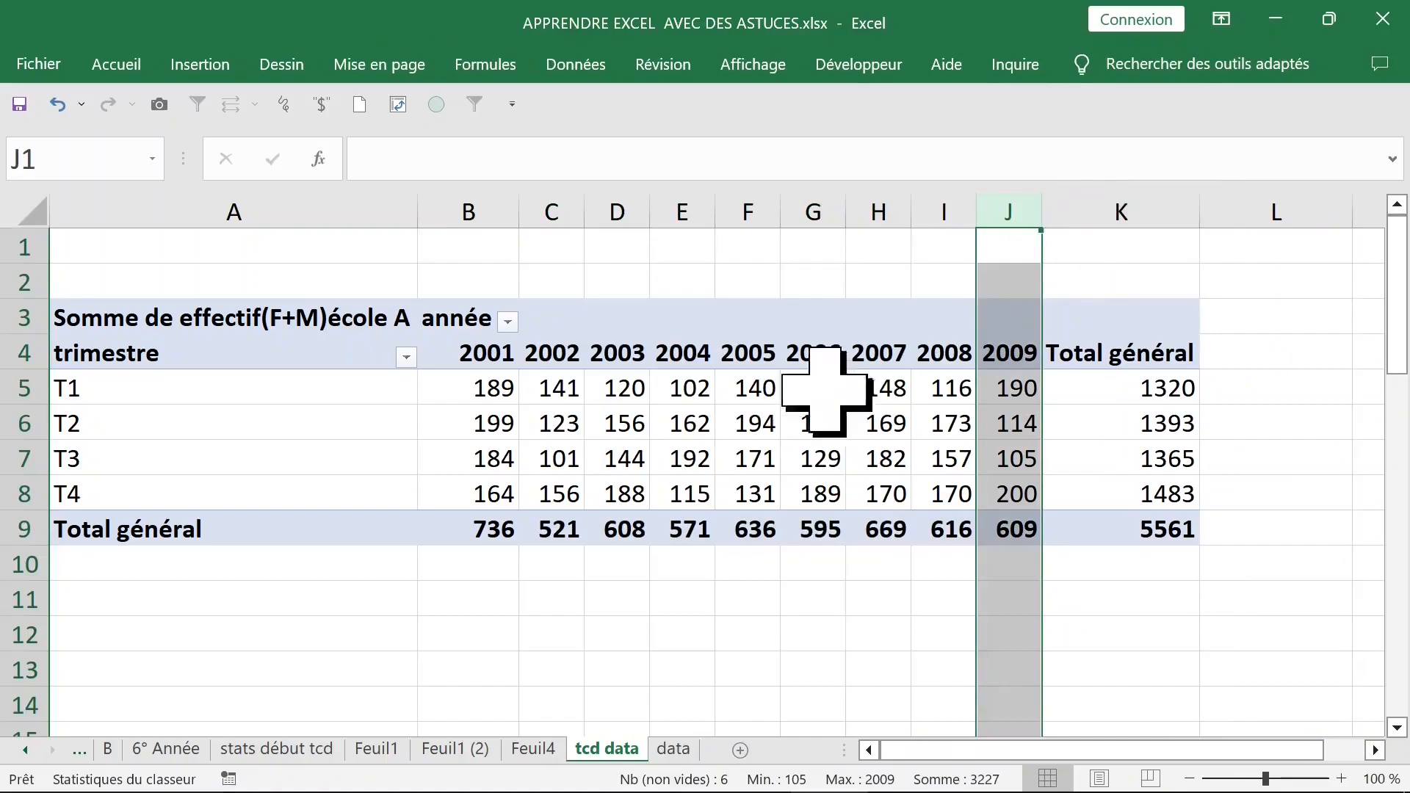
Step: Examine the effectif(F+M)école A sums in the pivot table, including the T1 value for 2001
click(754, 392)
click(569, 389)
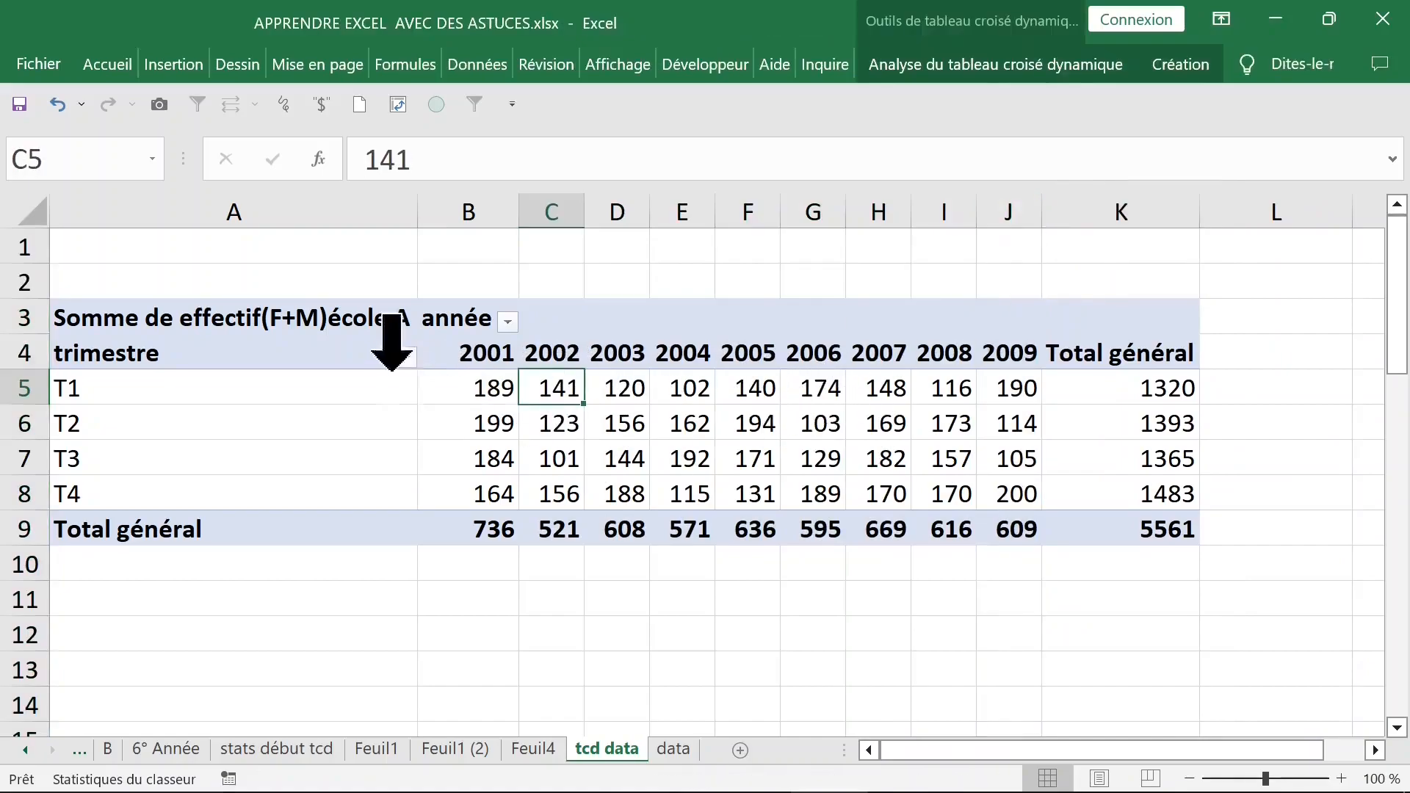
click(191, 332)
click(191, 329)
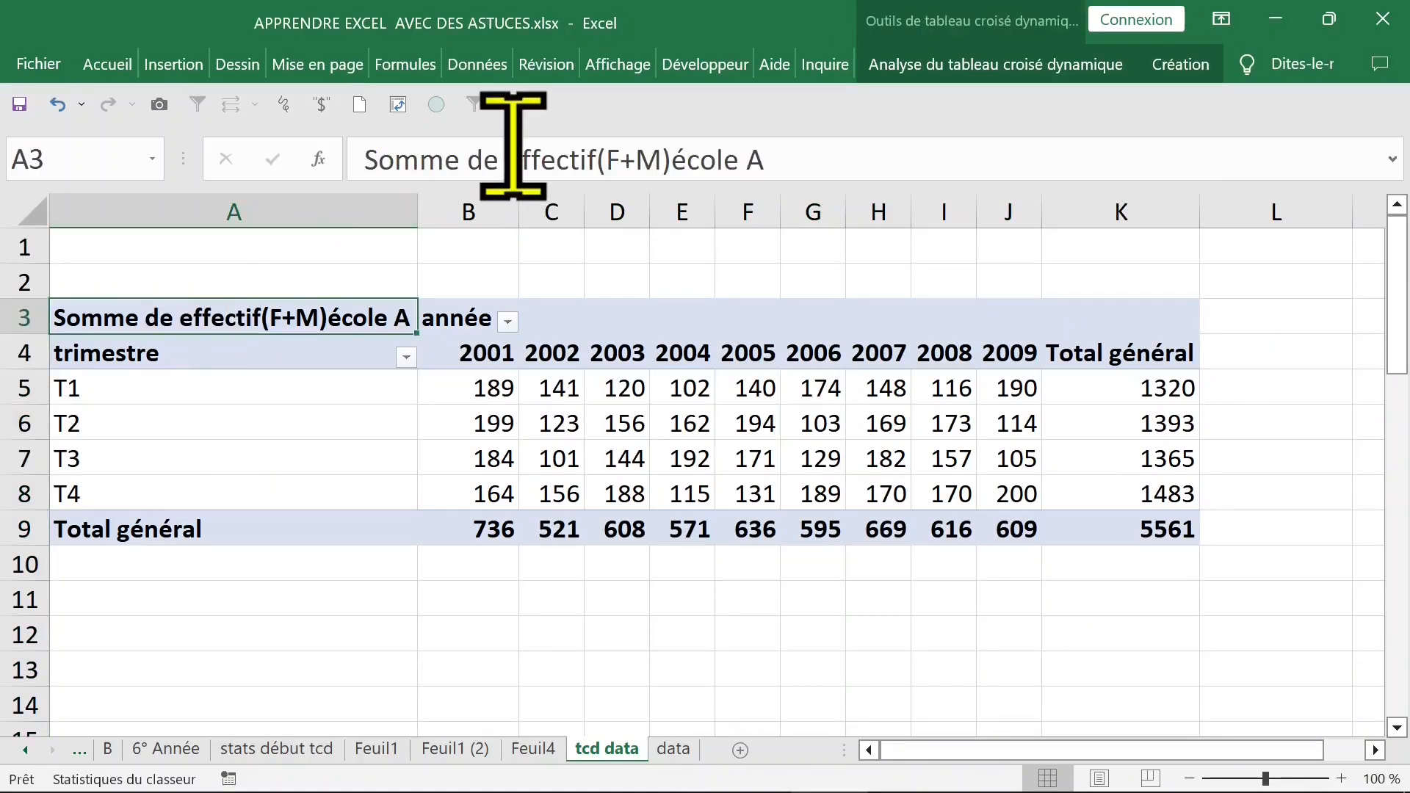
click(480, 397)
click(181, 389)
click(478, 391)
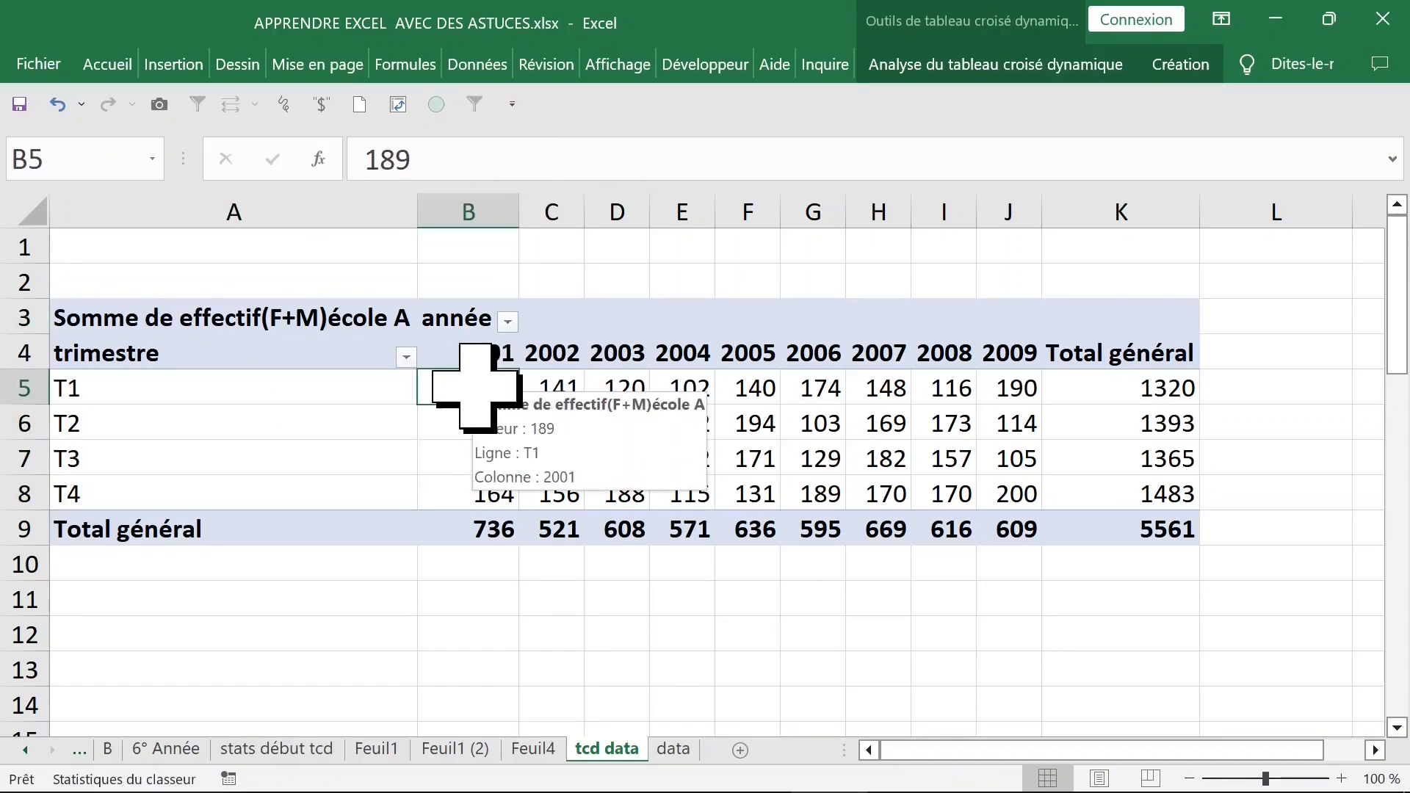
Step: Show the pivot table's effectif(F+M)école A values as % du total de la colonne
right_click(477, 387)
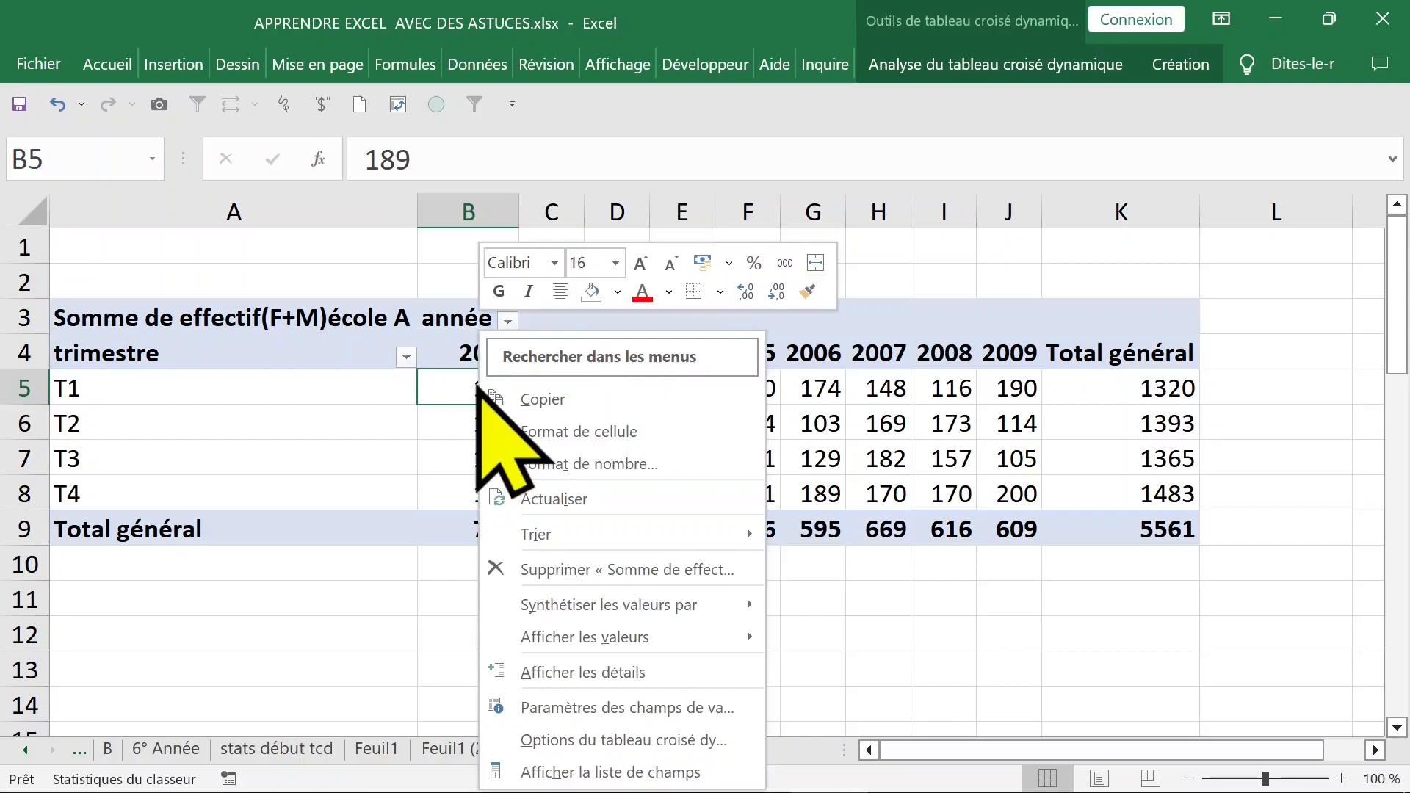
mouse_move(562, 638)
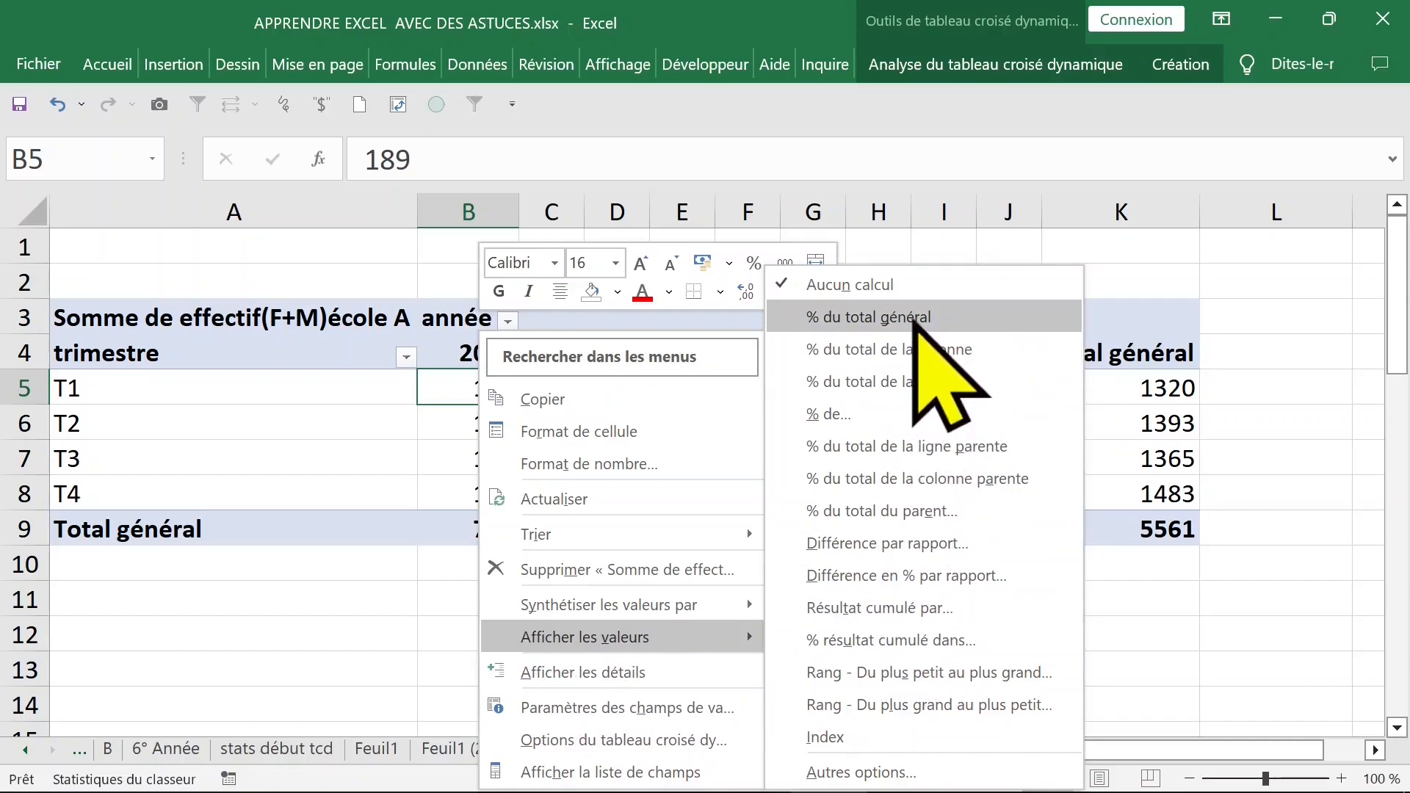
mouse_move(649, 611)
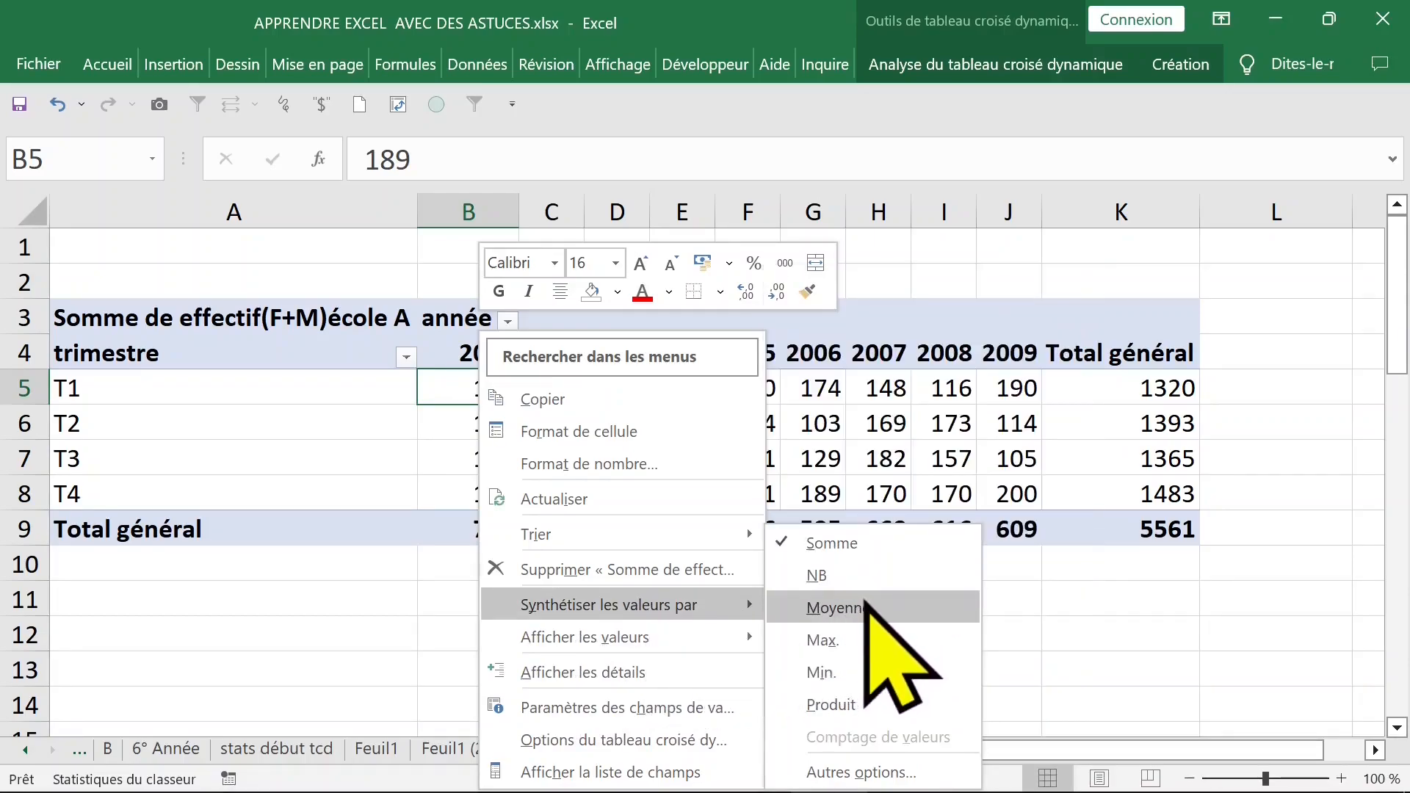
mouse_move(651, 639)
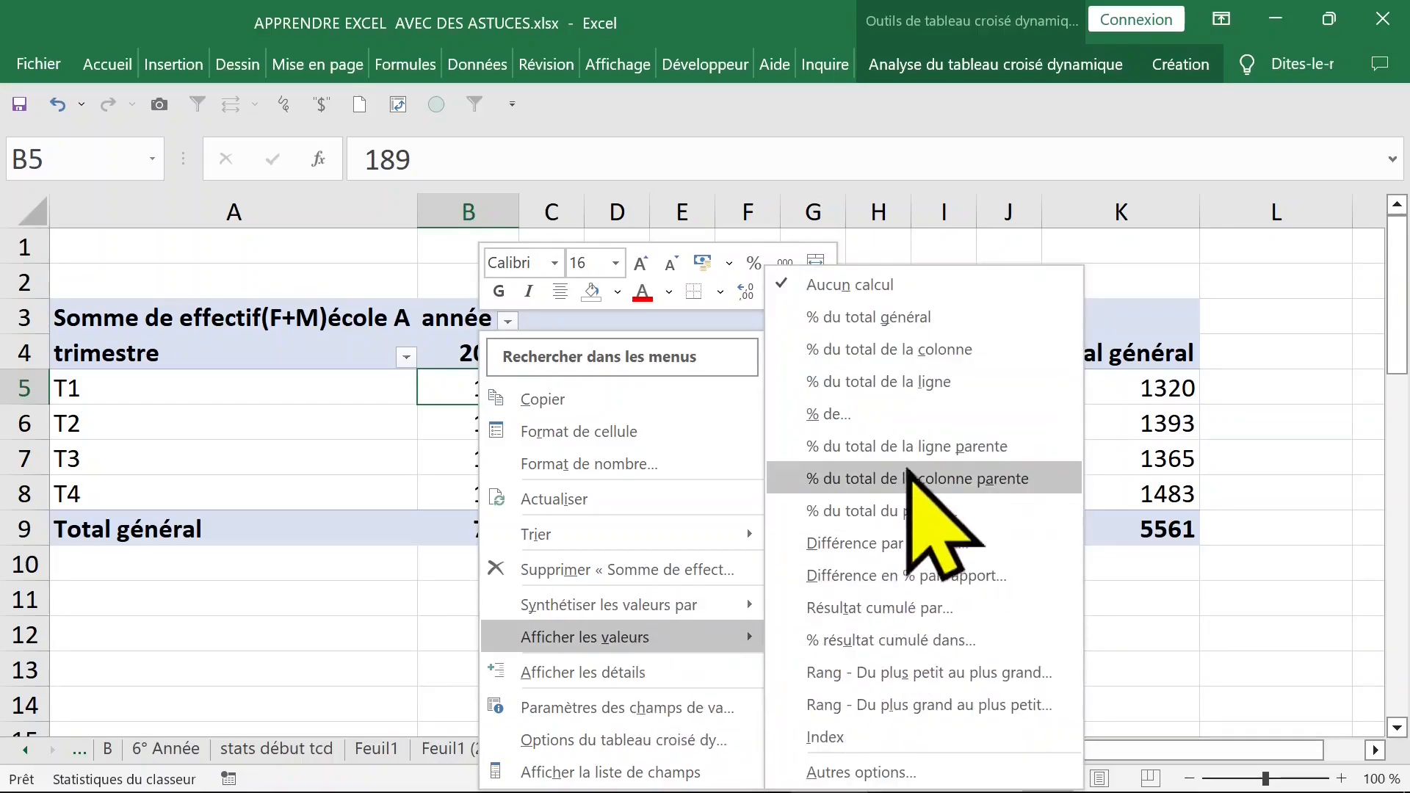
click(1002, 360)
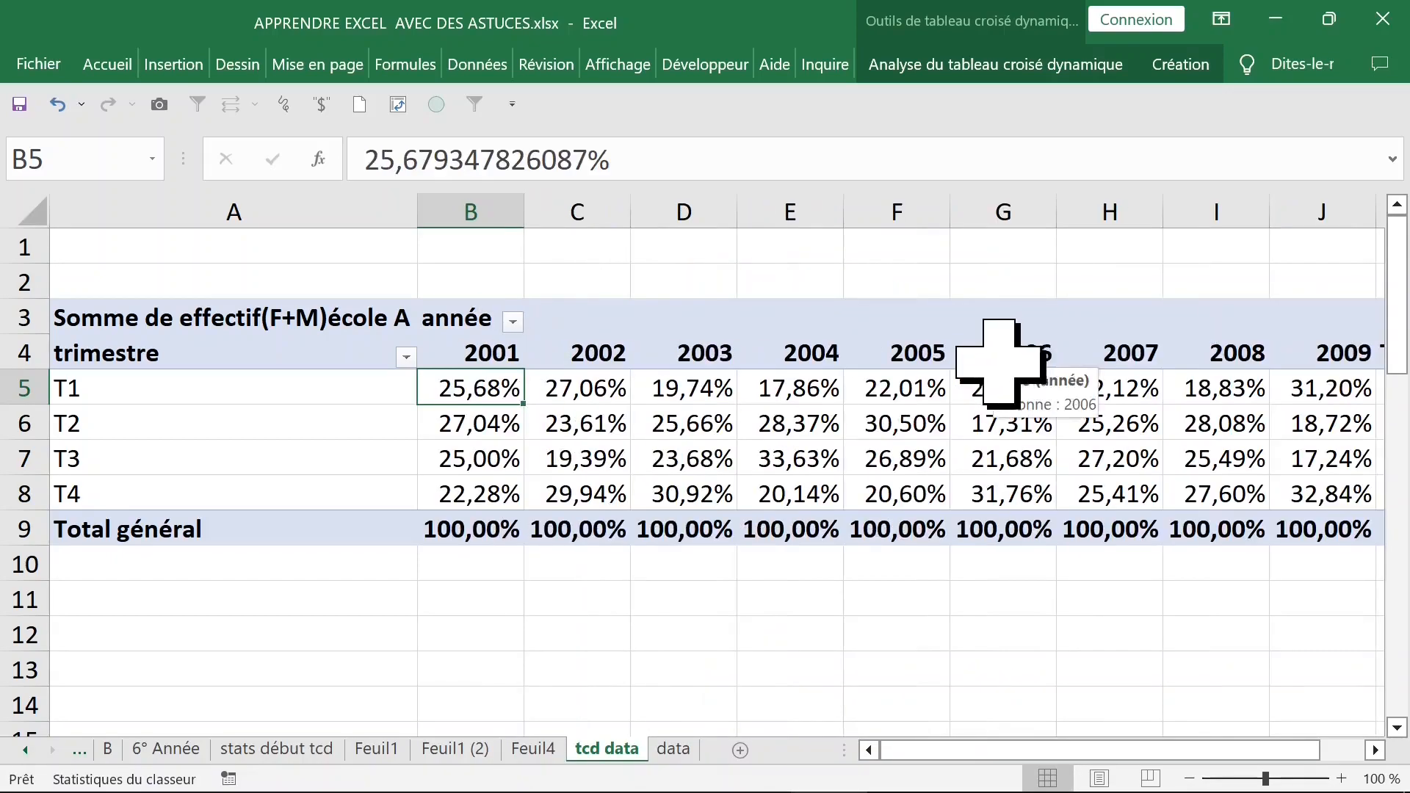
Step: Examine the column percentages of T1 to T4 and the Total général row, including the 2001 and 2004 columns
click(472, 529)
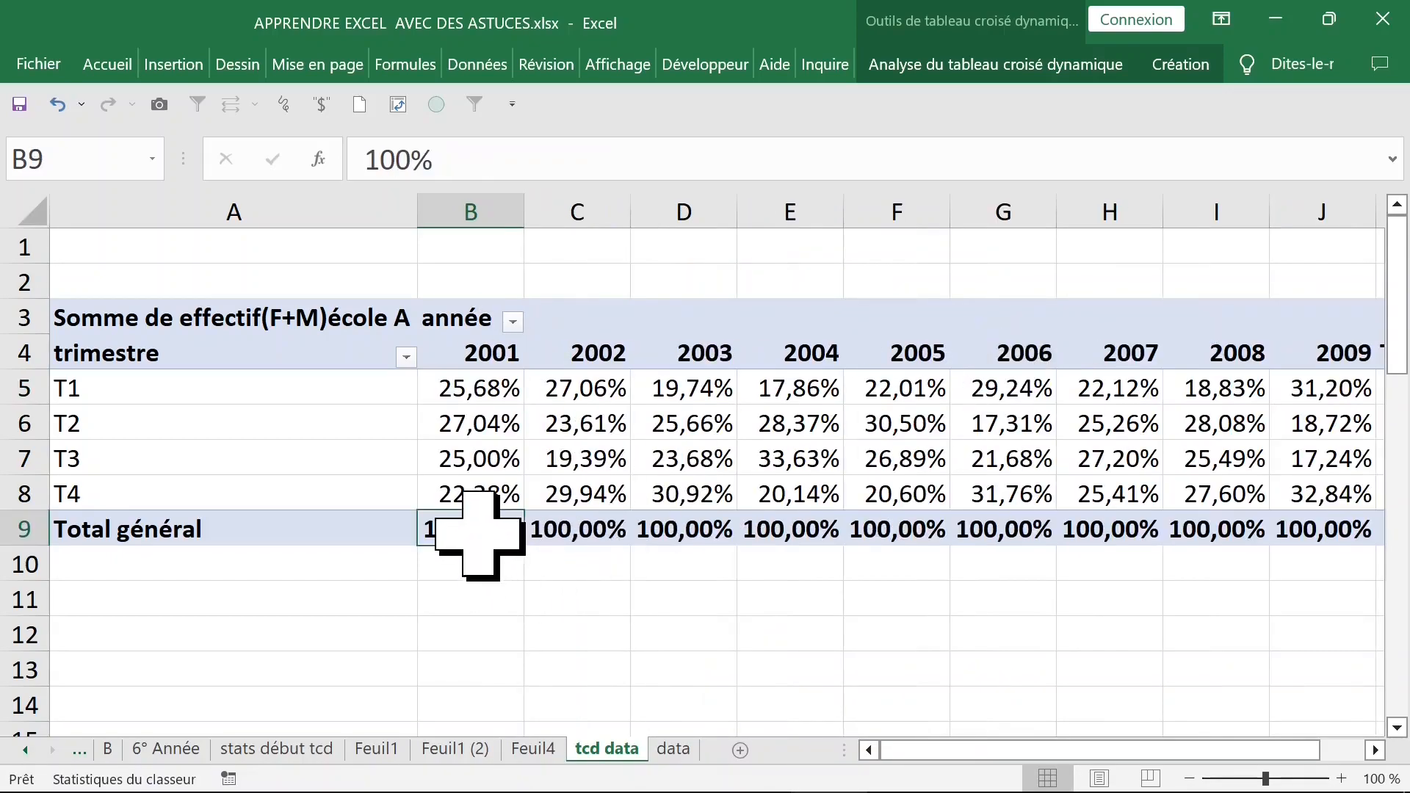
click(470, 217)
click(469, 397)
click(380, 442)
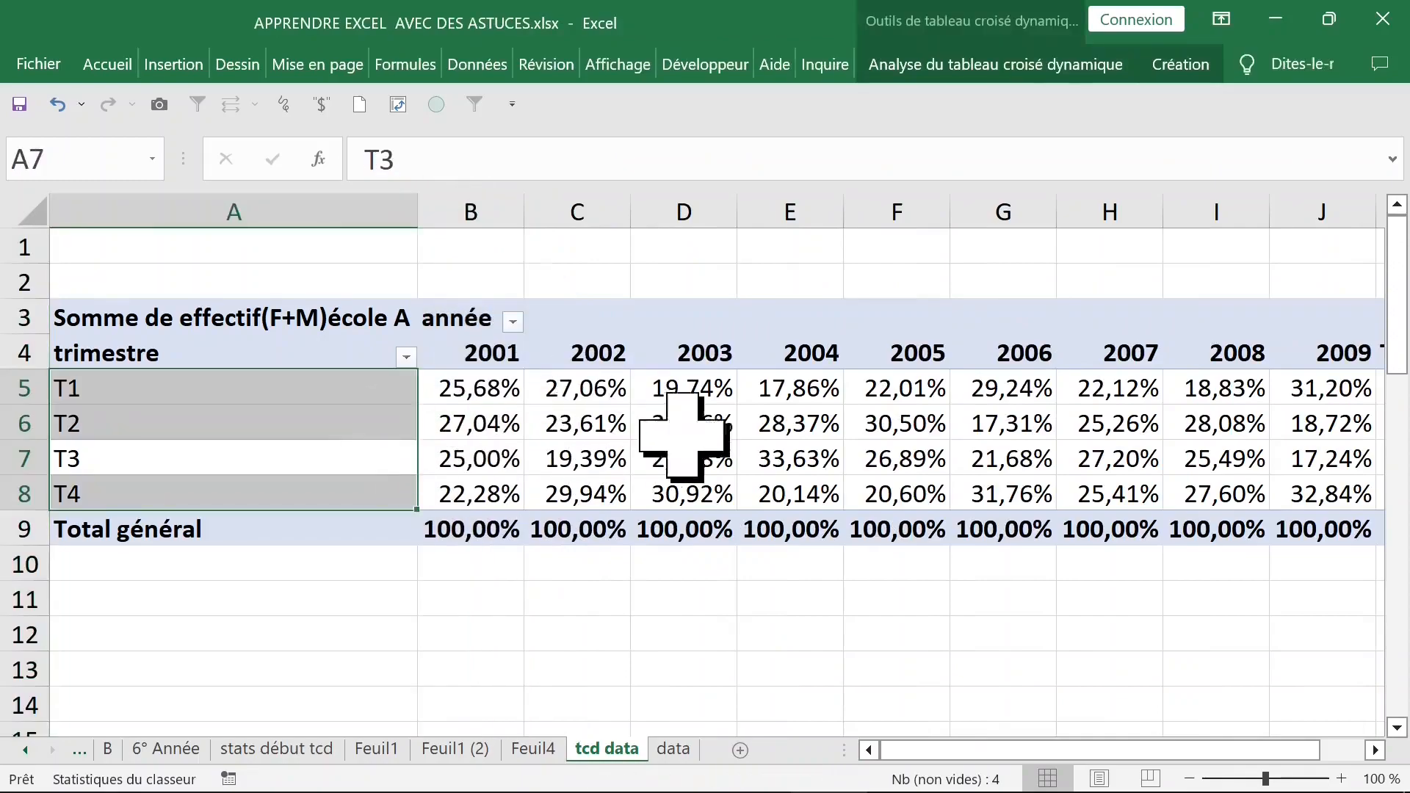
click(661, 434)
click(824, 384)
click(807, 217)
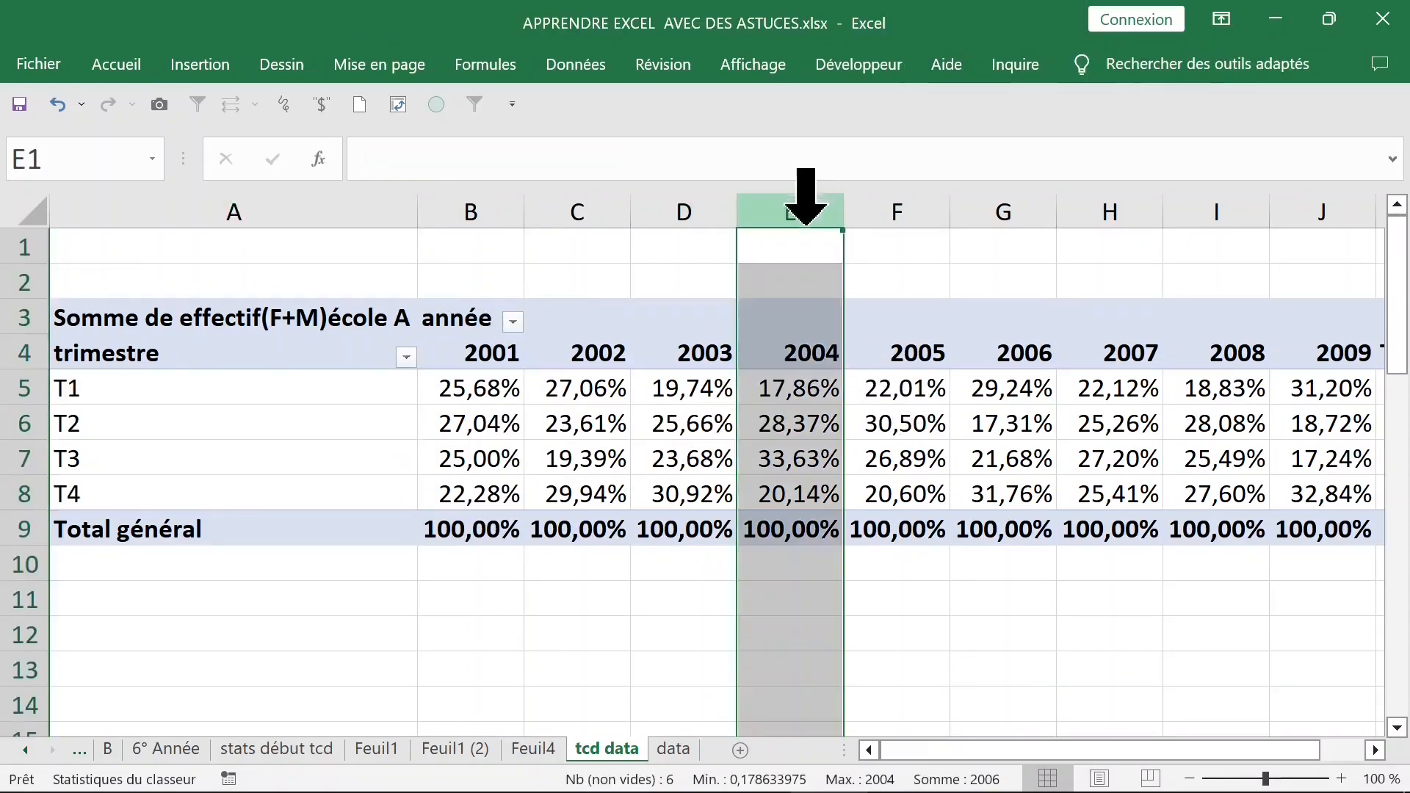
drag(802, 372, 808, 497)
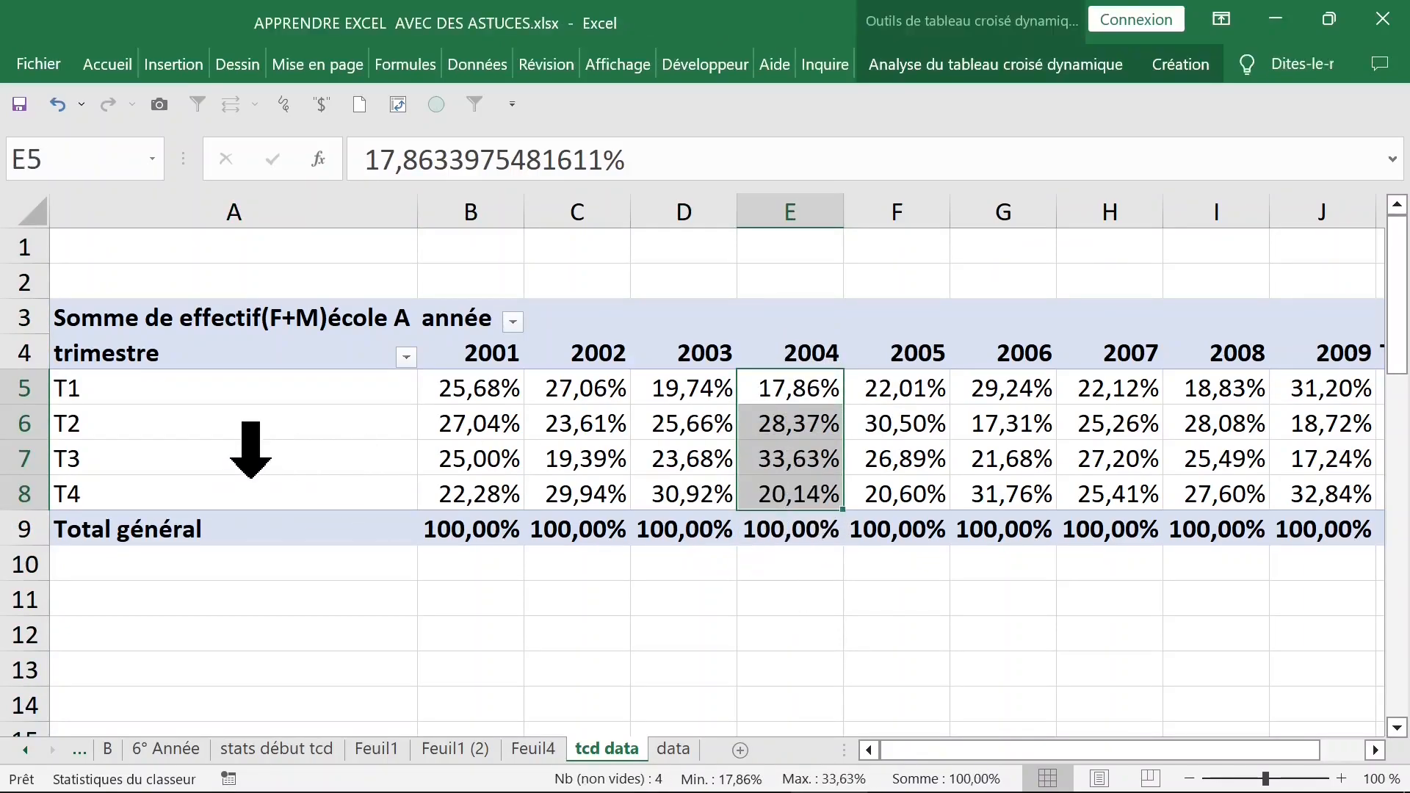
Step: Set the pivot table values back to Aucun calcul
click(472, 391)
right_click(446, 389)
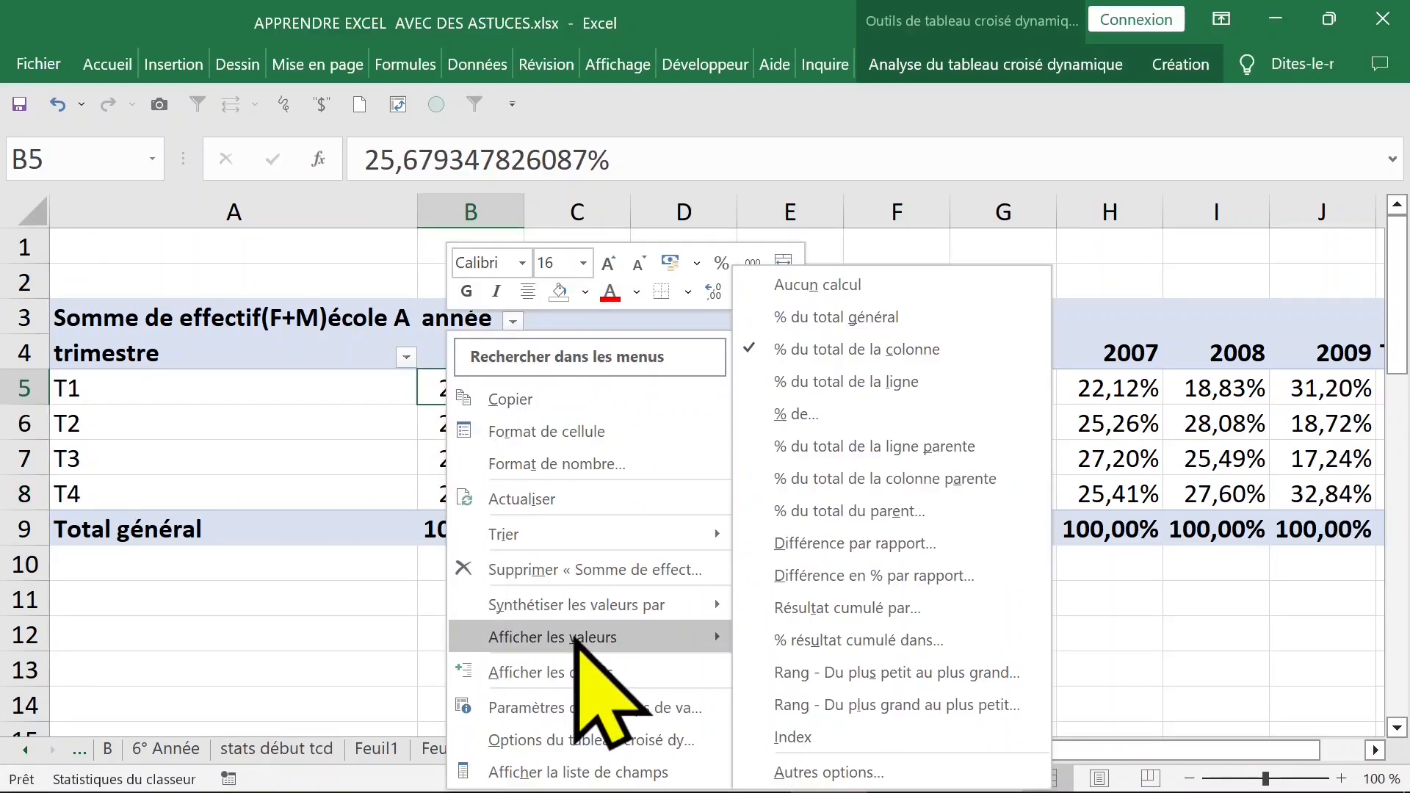
click(872, 288)
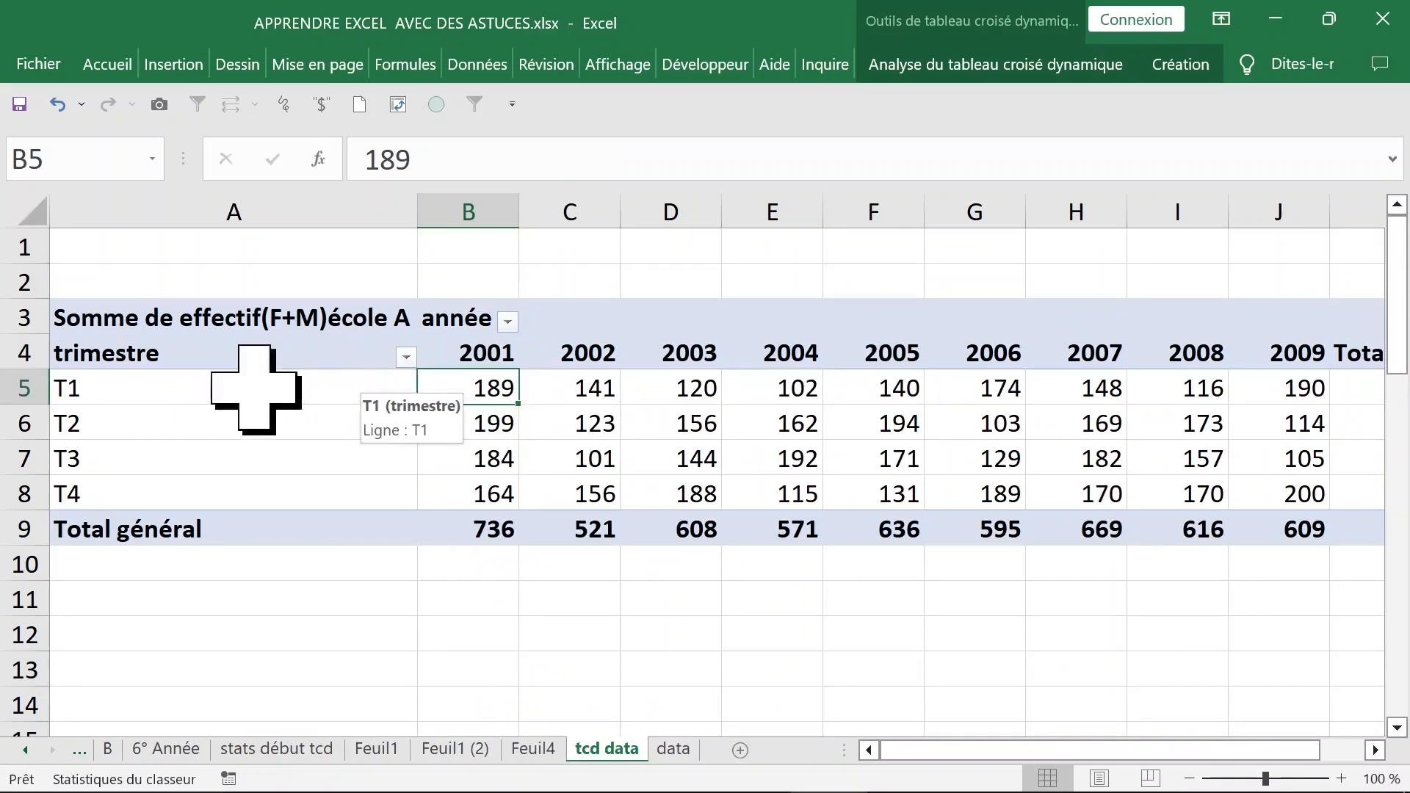
Step: Review the T1 values across the years and show the pivot table values as % du total de la ligne
click(151, 389)
click(488, 392)
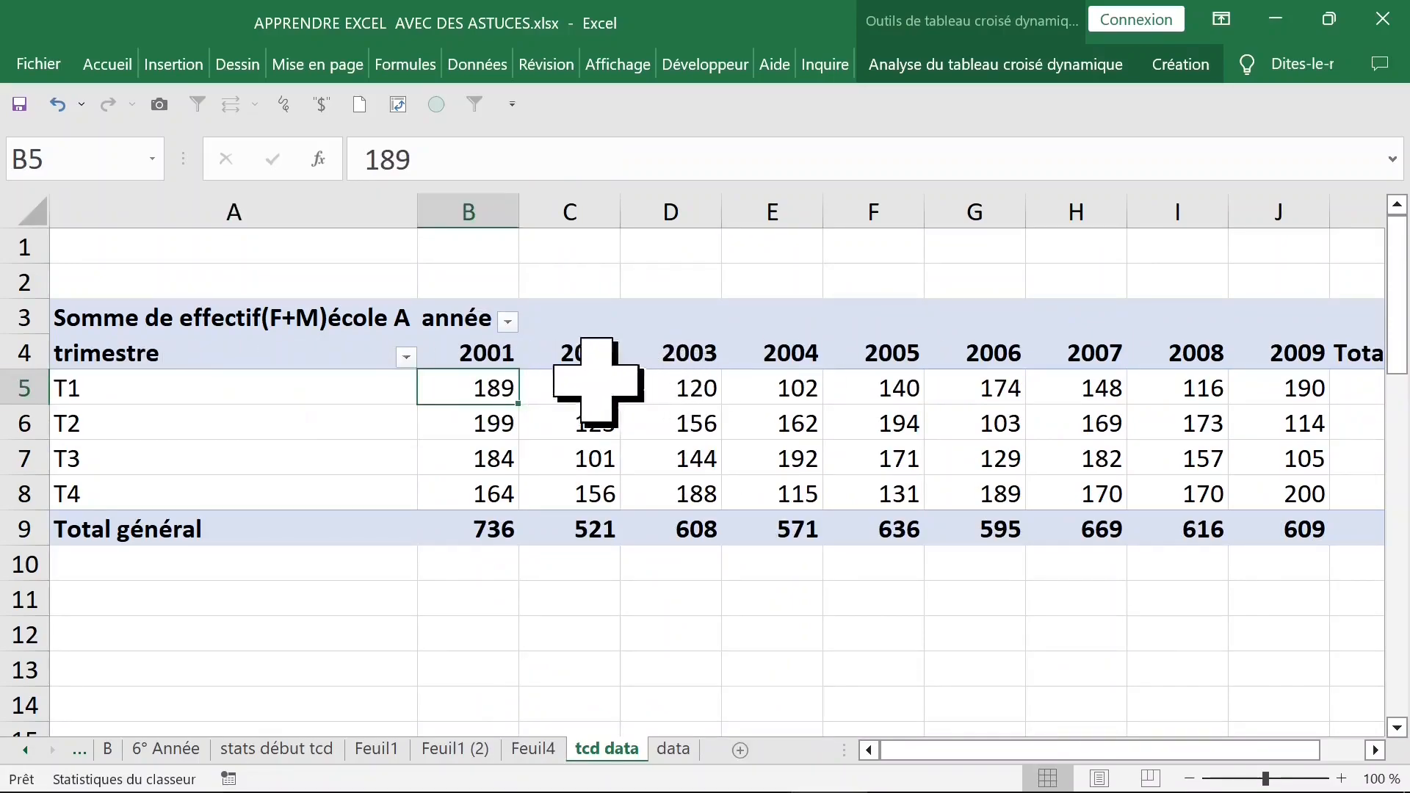
drag(478, 394, 1075, 386)
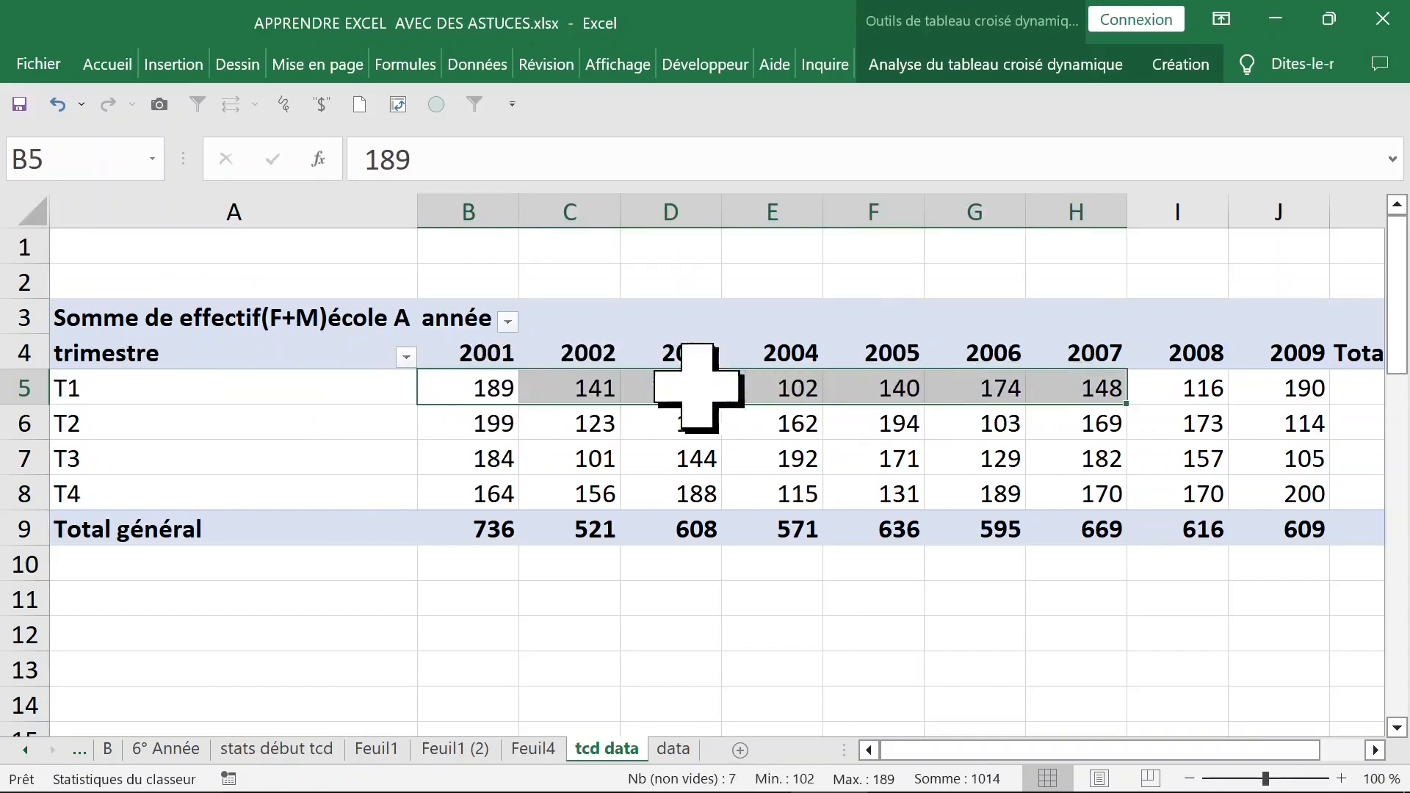
click(468, 393)
right_click(470, 389)
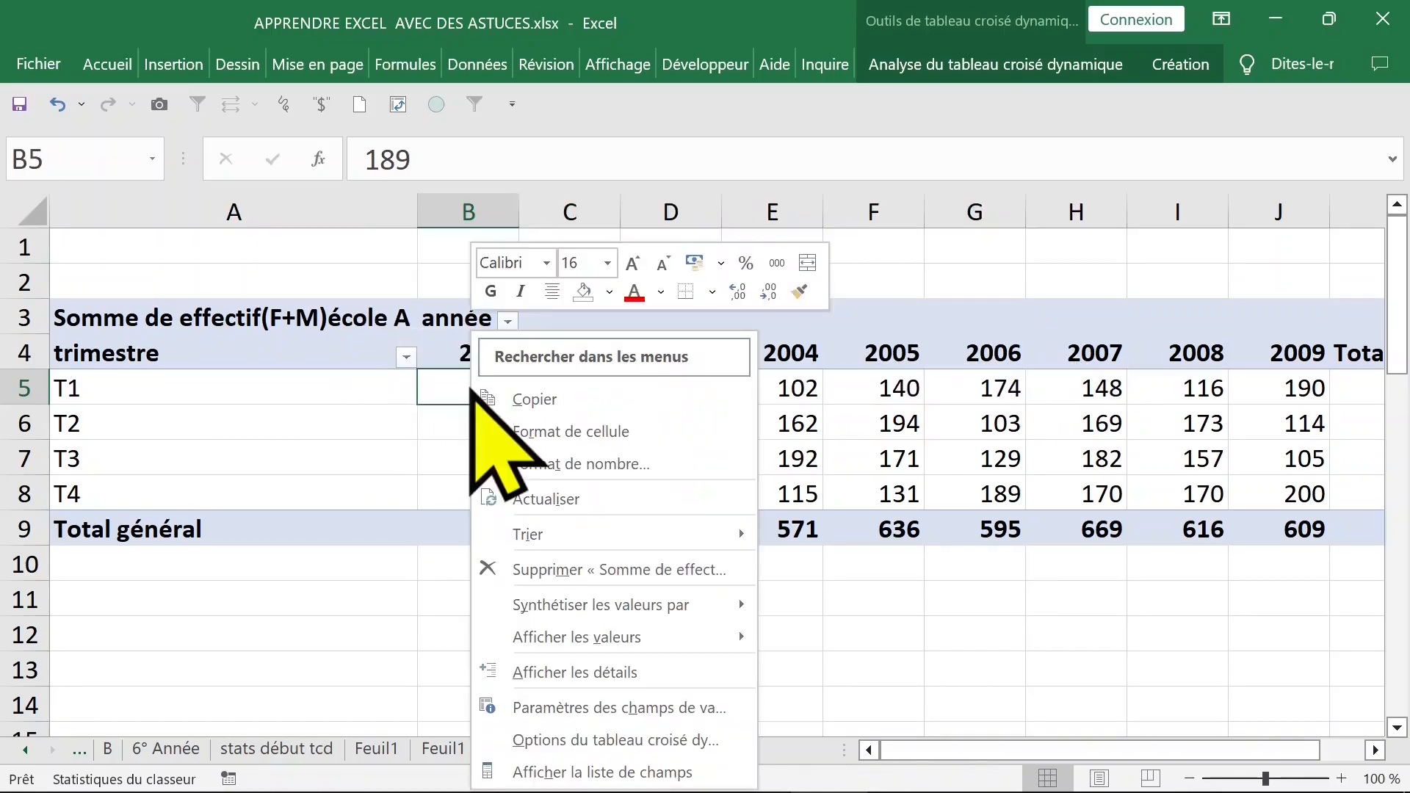
mouse_move(561, 631)
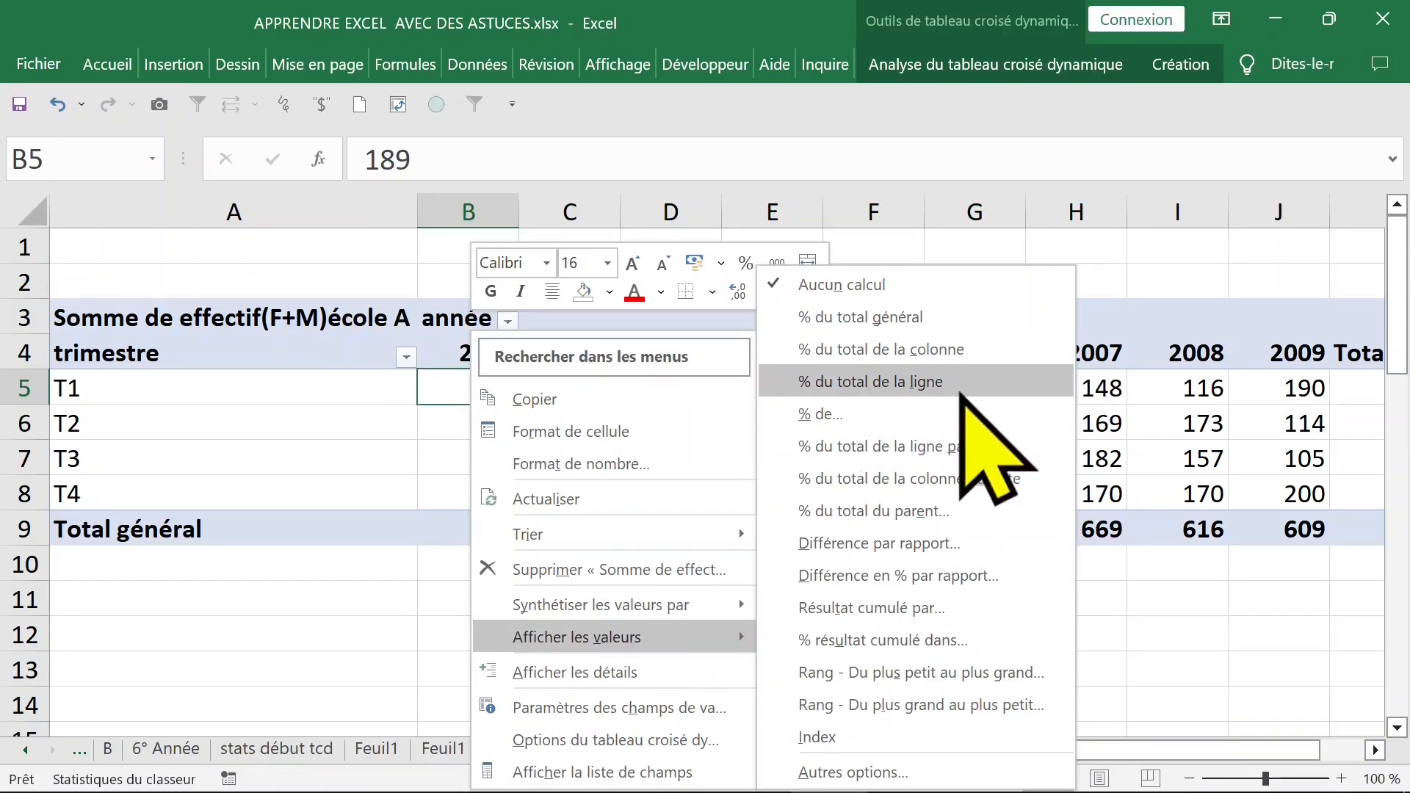
click(961, 395)
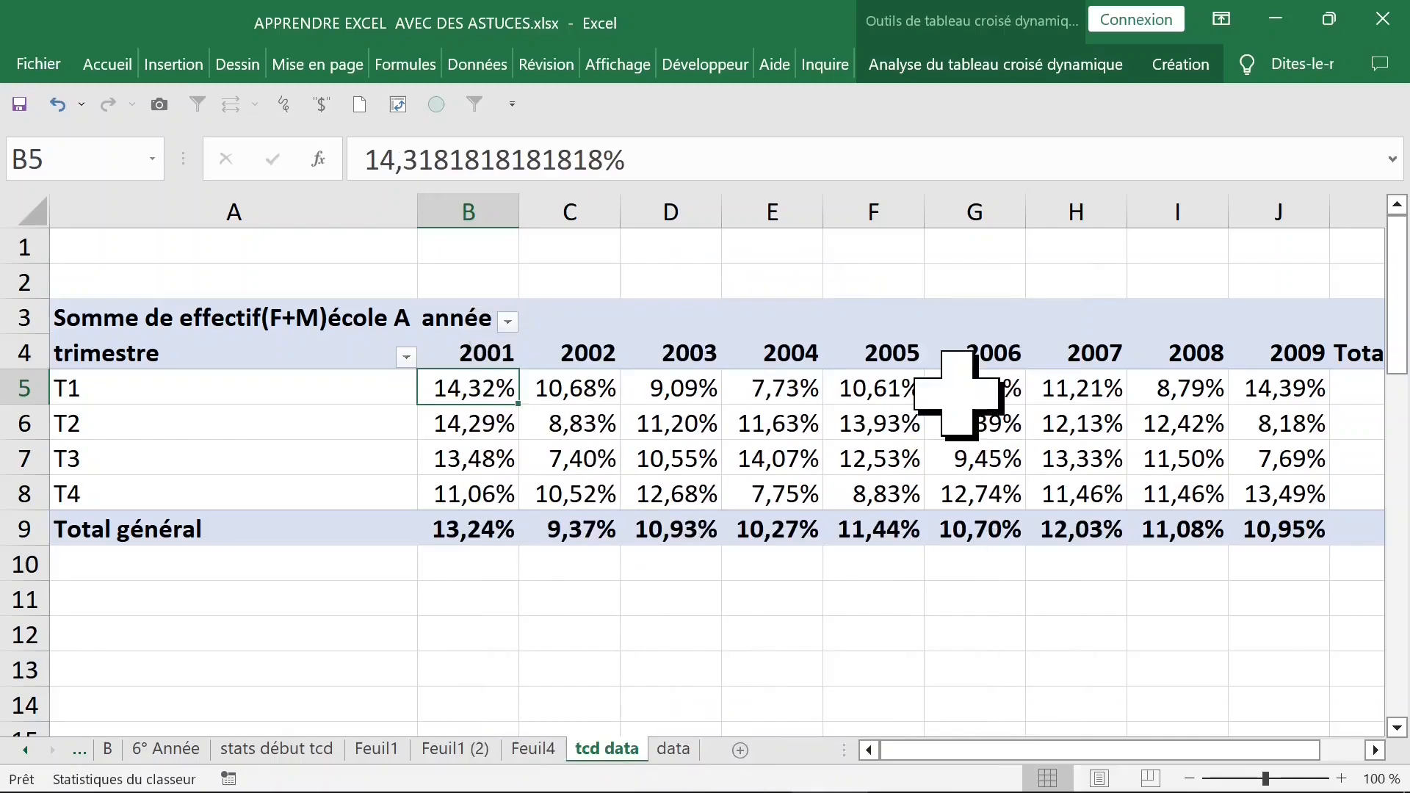
Step: Narrow column A so the pivot table's year columns and Total général column fit in view
click(335, 396)
drag(418, 221, 293, 221)
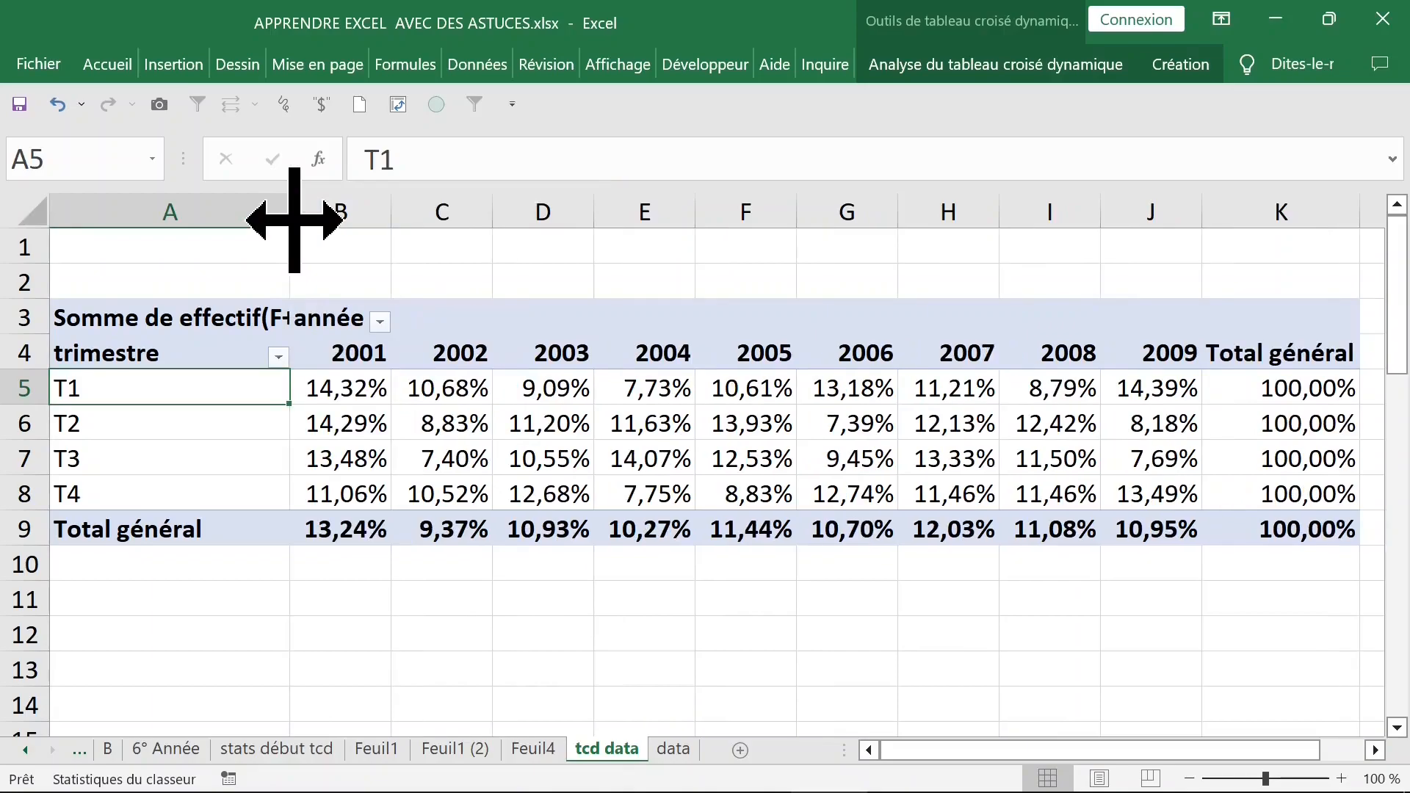
click(226, 292)
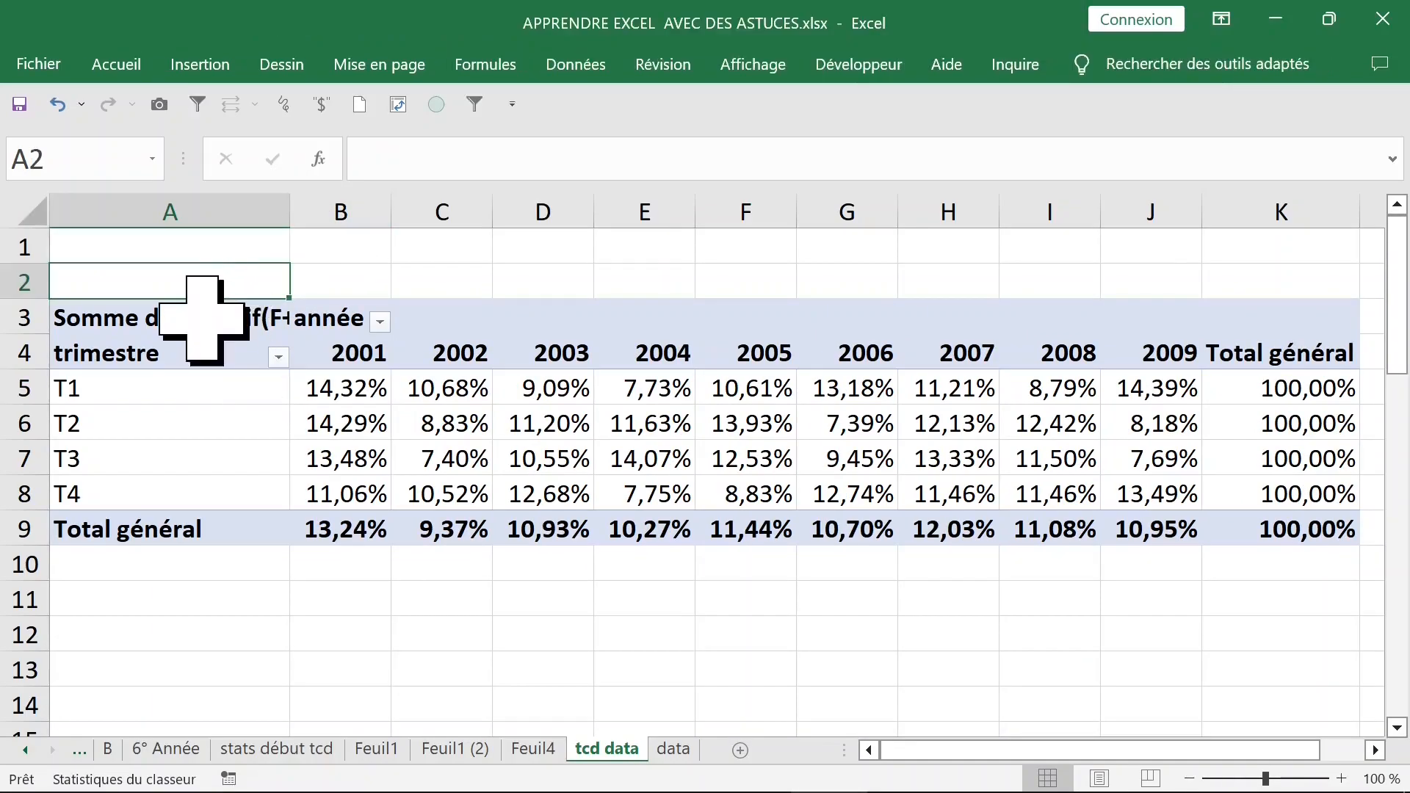
click(209, 308)
drag(291, 217, 243, 218)
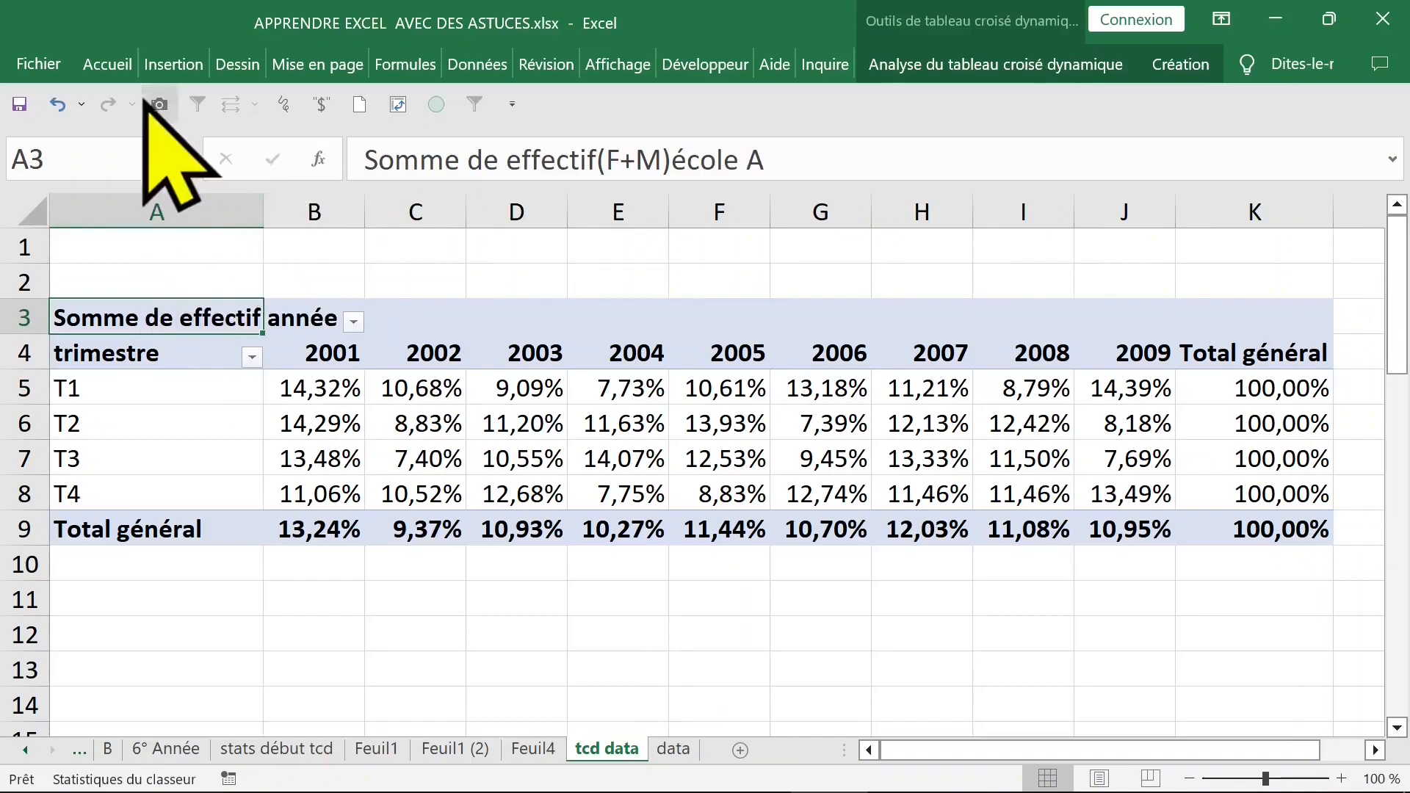
Step: Wrap the text of the Somme de effectif(F+M)école A header in A3 and narrow column A further
click(126, 74)
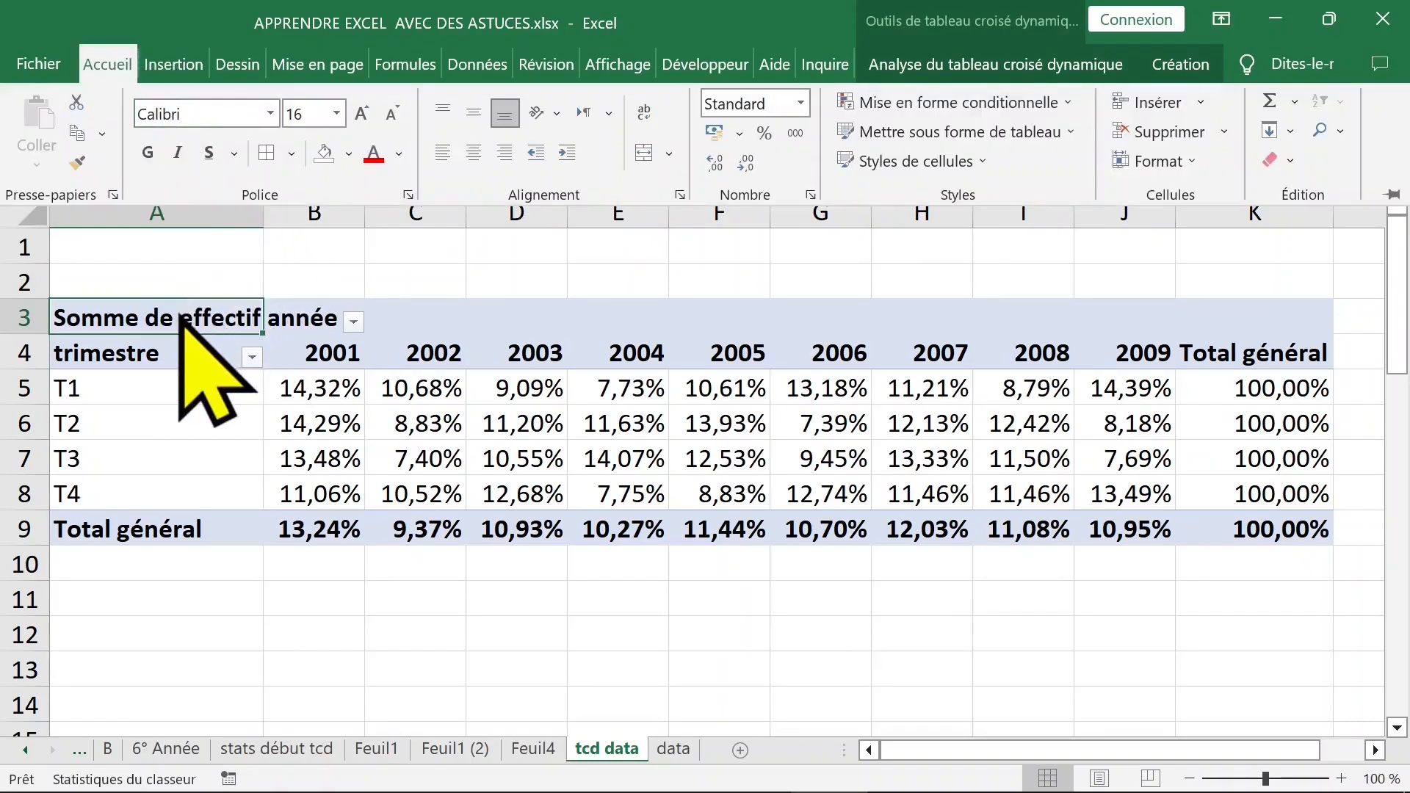
click(645, 113)
key(ctrl+F1)
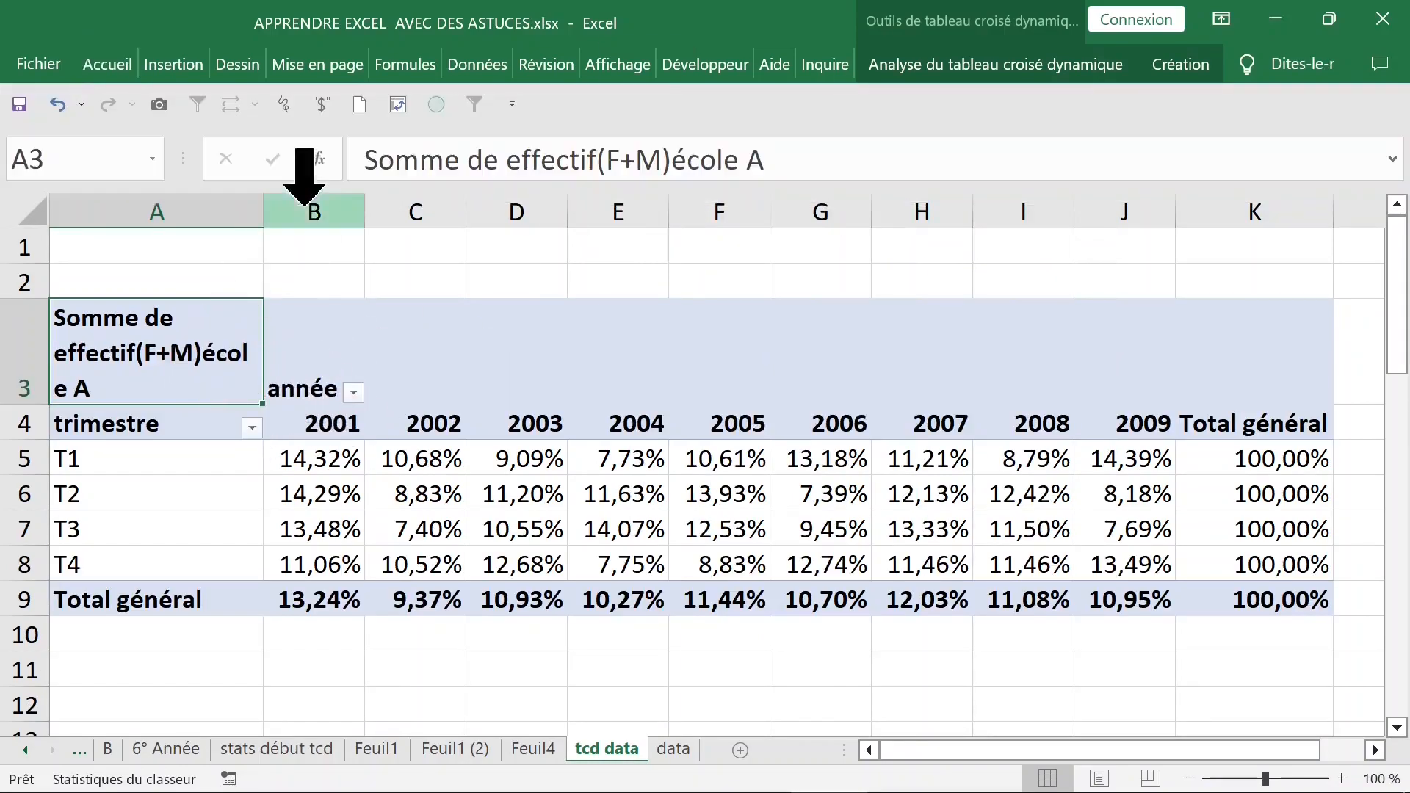
drag(264, 220, 210, 221)
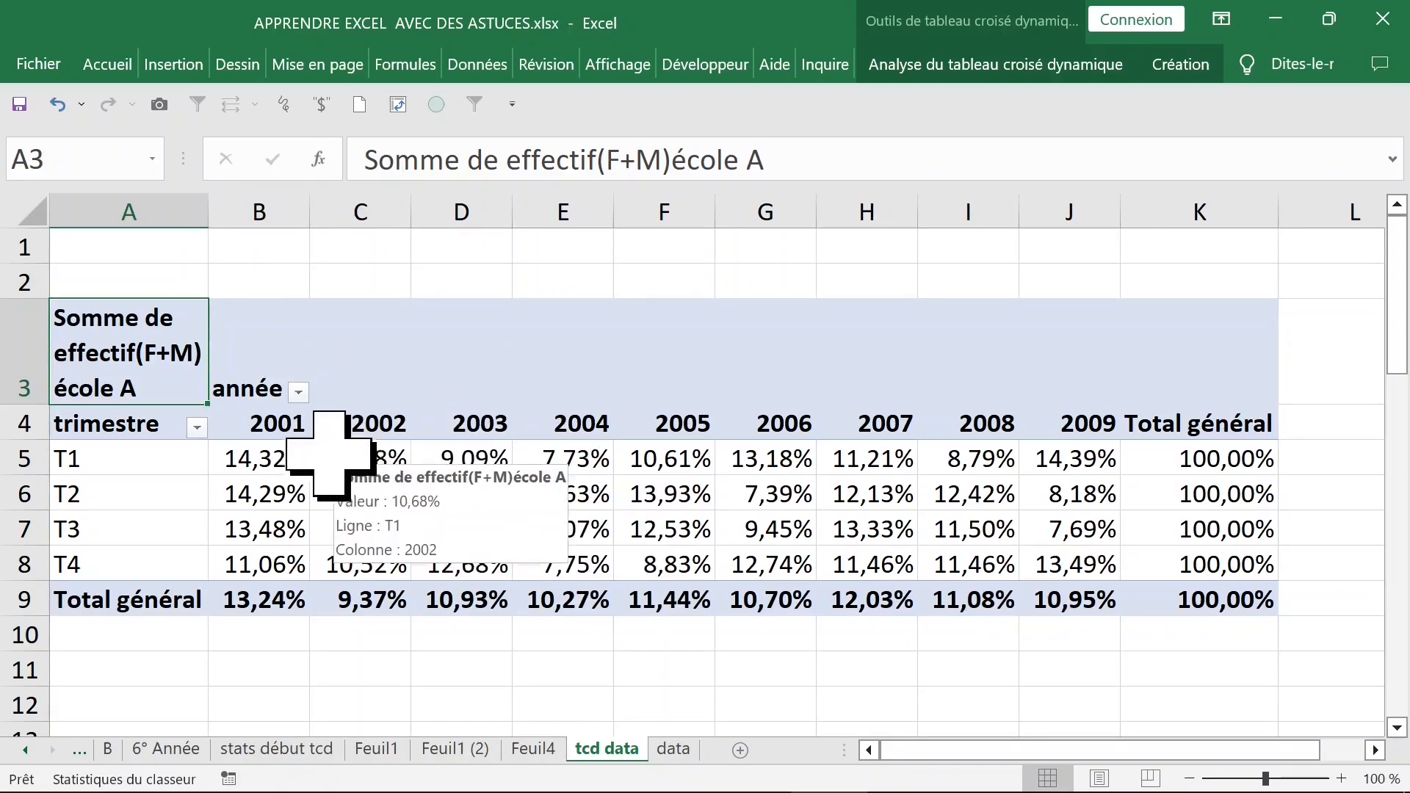
Step: Examine the row percentages by trimestre, including the T1 shares for 2001 and 2006
click(315, 446)
click(110, 377)
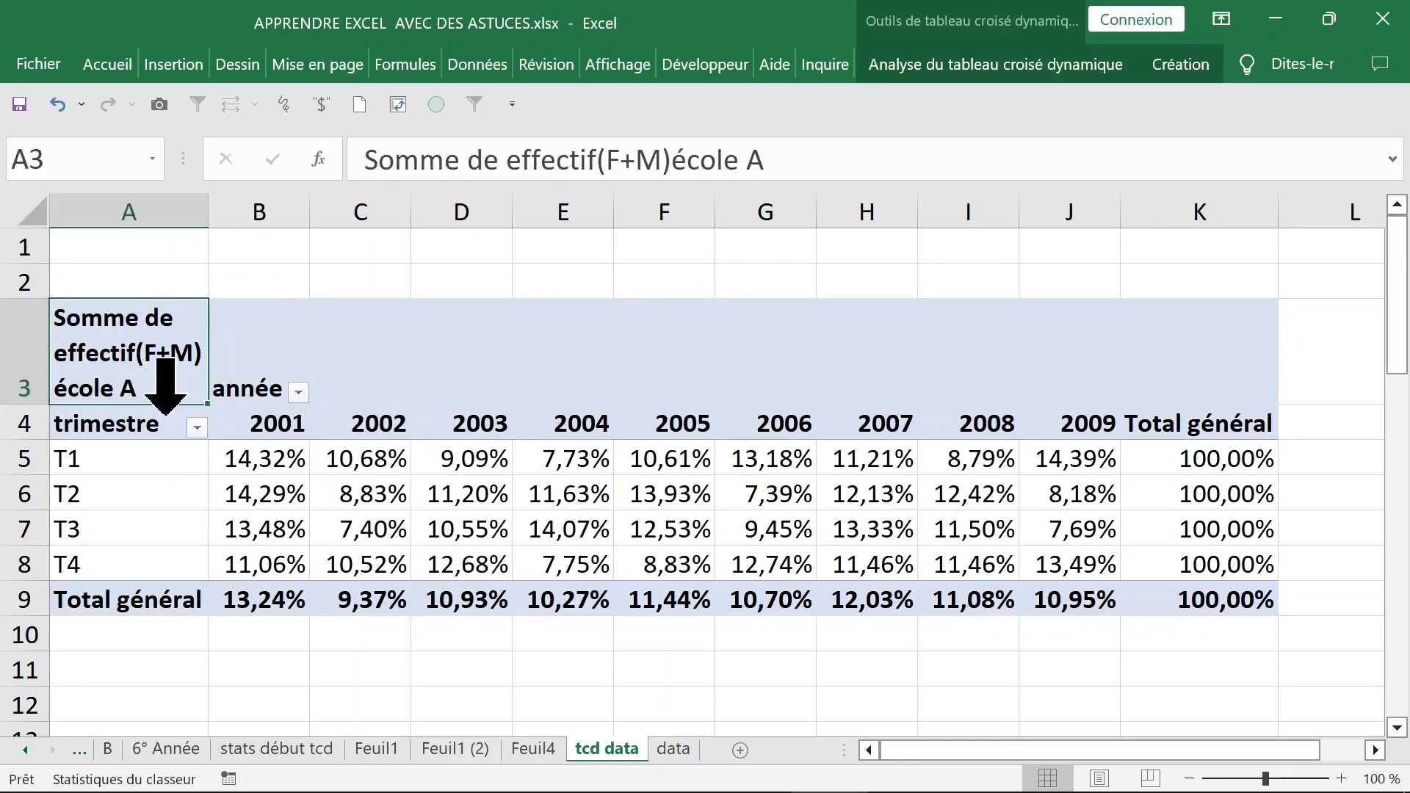
click(284, 456)
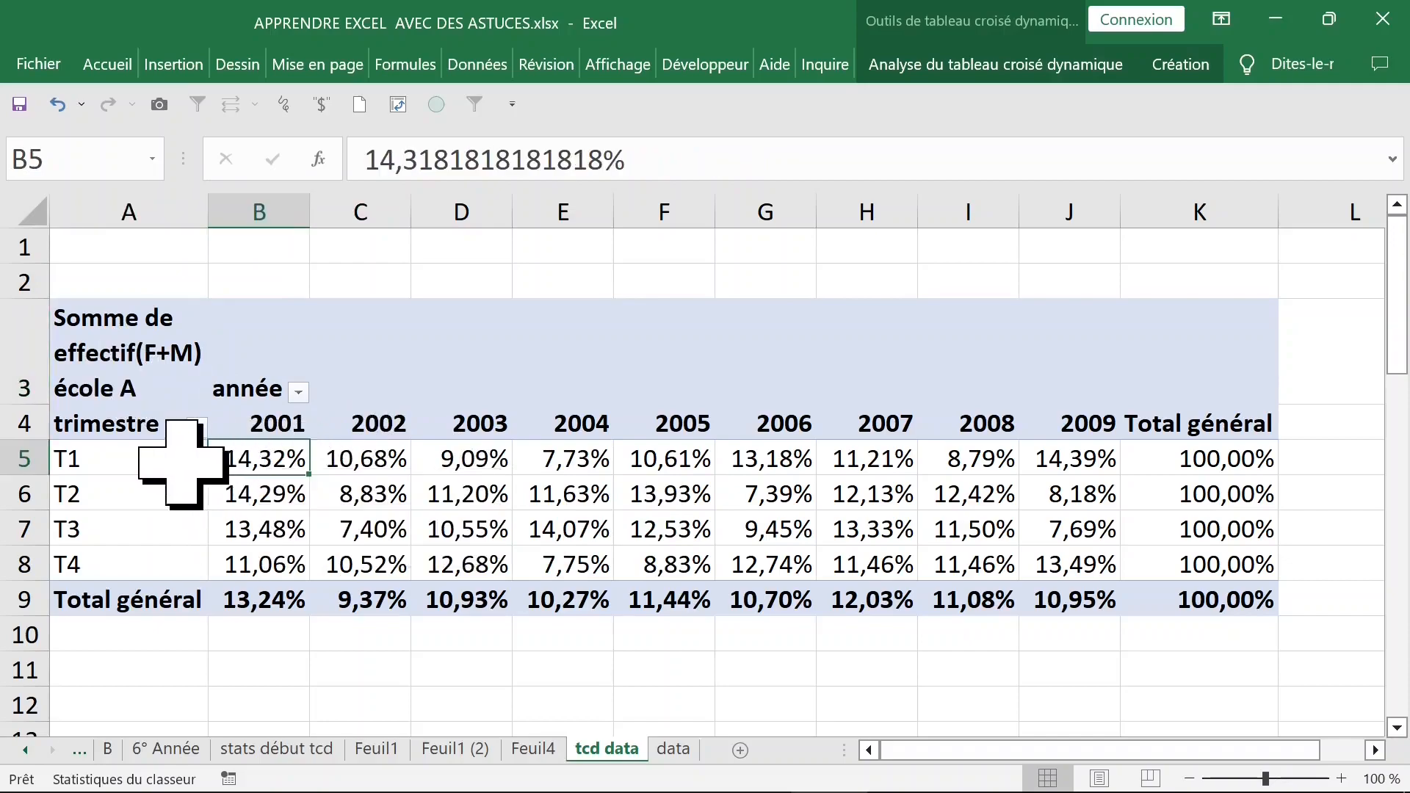
click(66, 460)
click(804, 455)
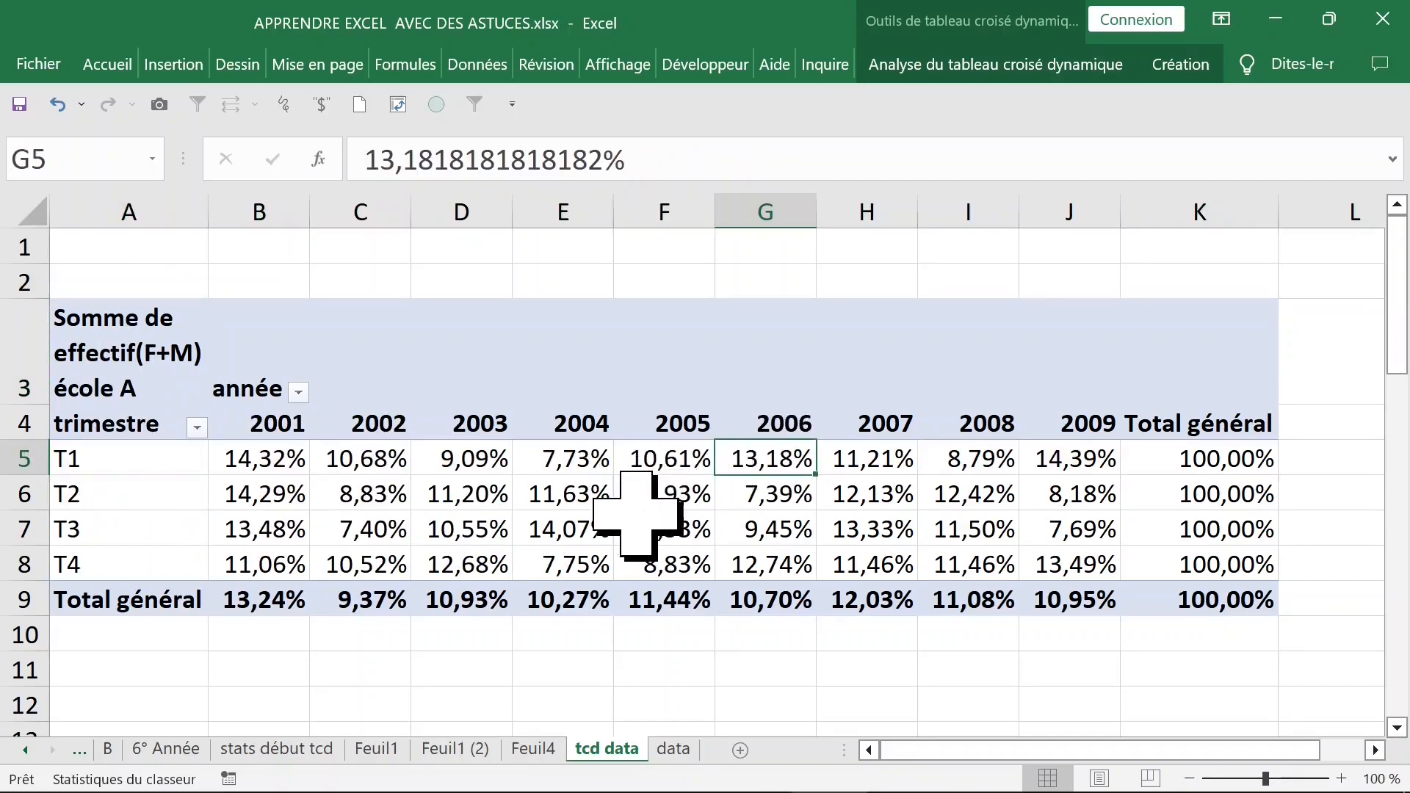
click(679, 530)
click(258, 464)
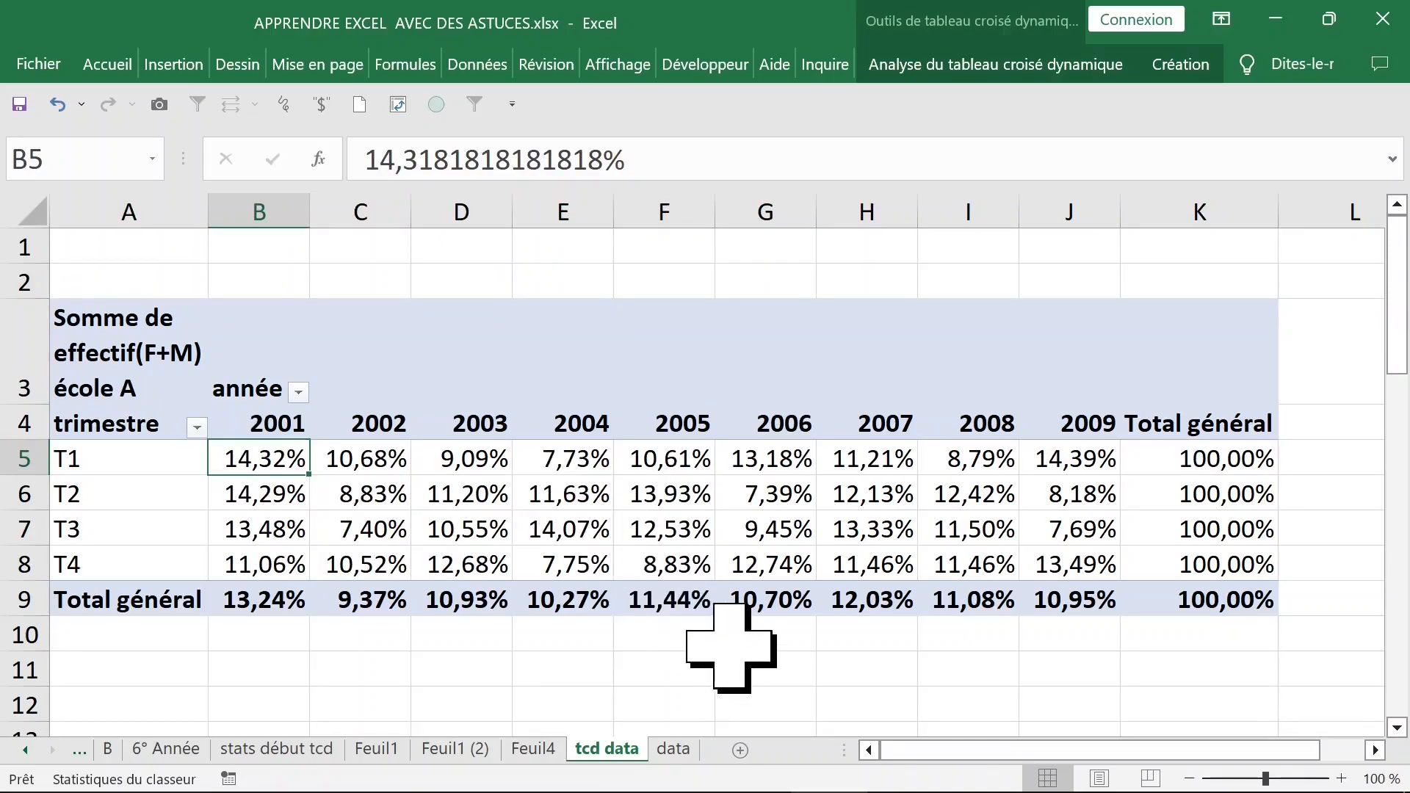
Step: Check the effectif(F+M) source columns for école A and école B on the data sheet
click(673, 749)
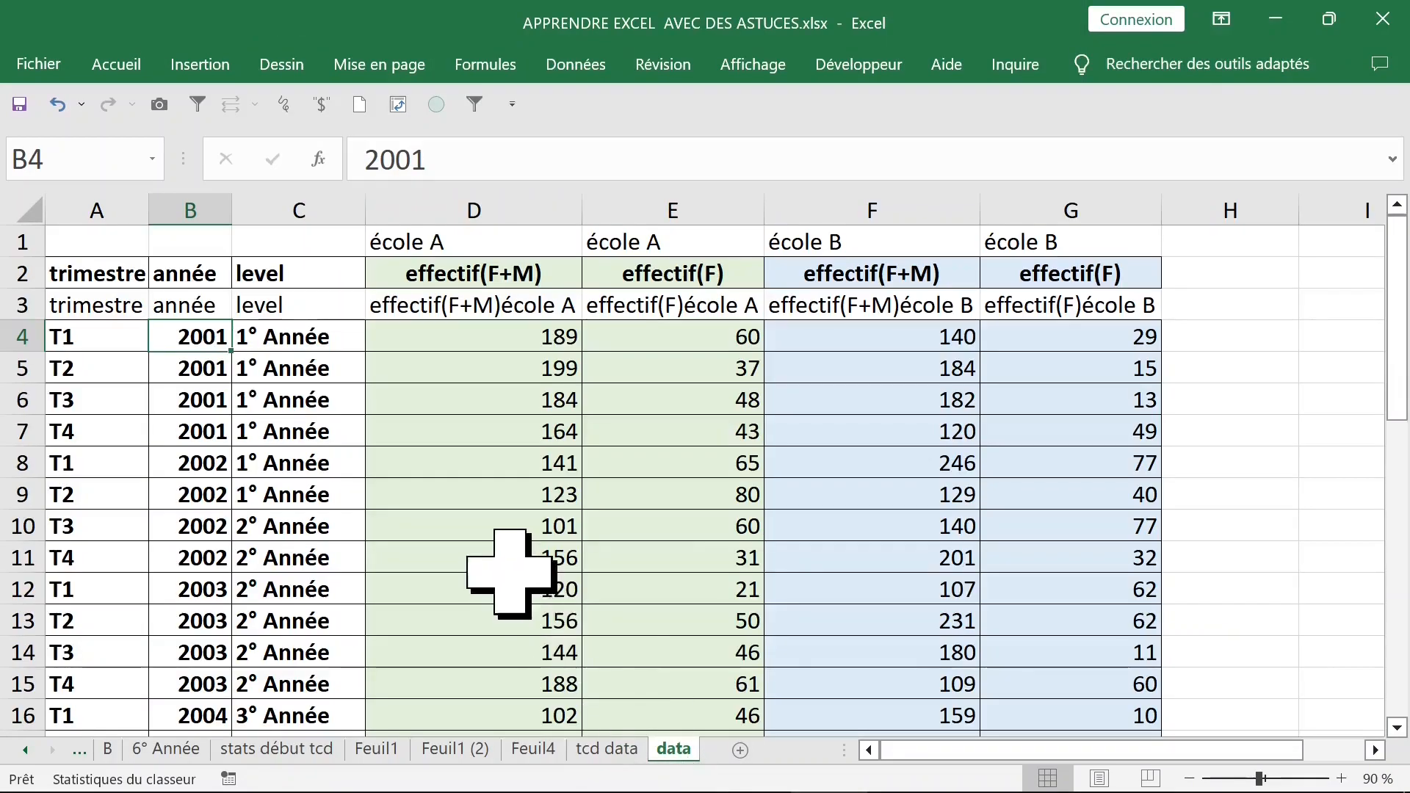
click(510, 491)
click(495, 367)
click(487, 275)
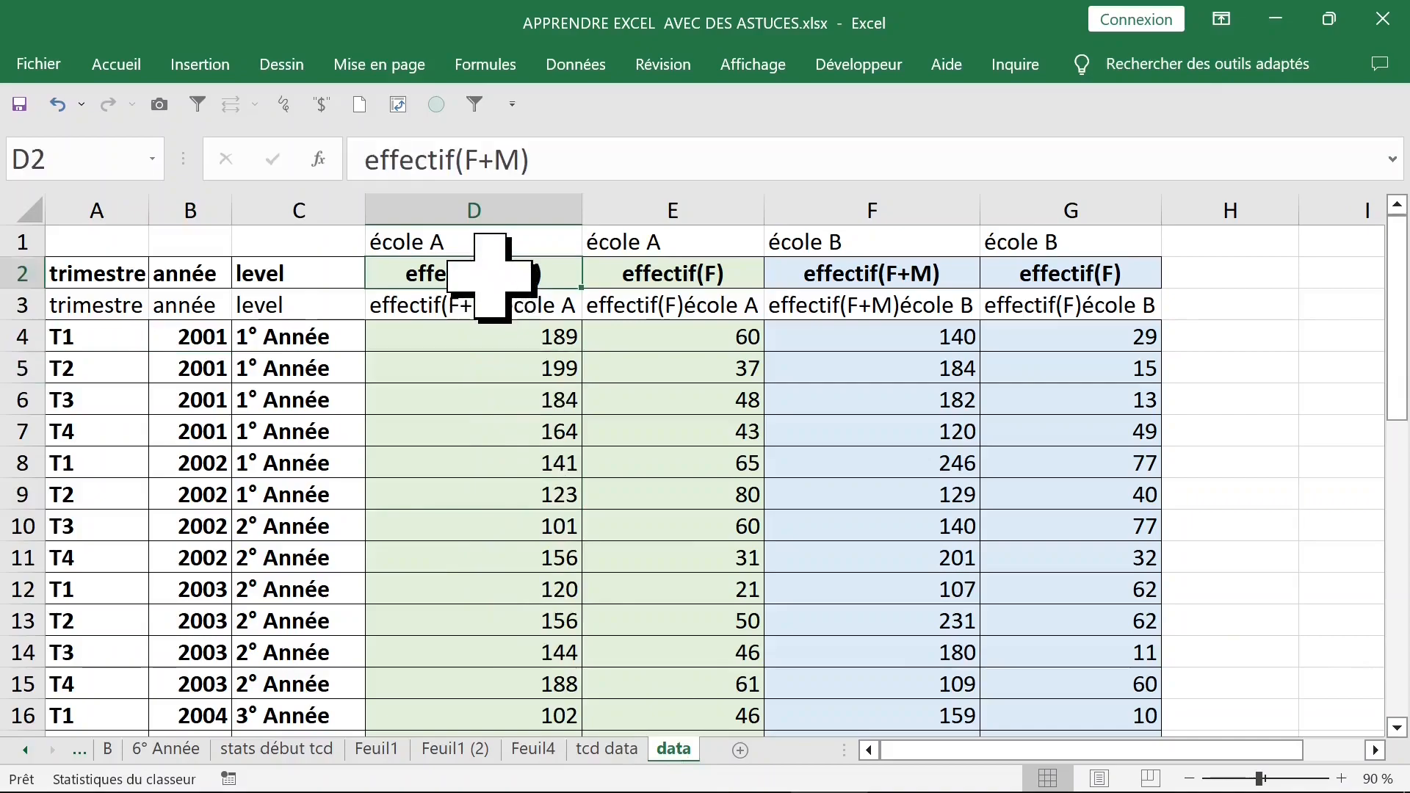
click(477, 344)
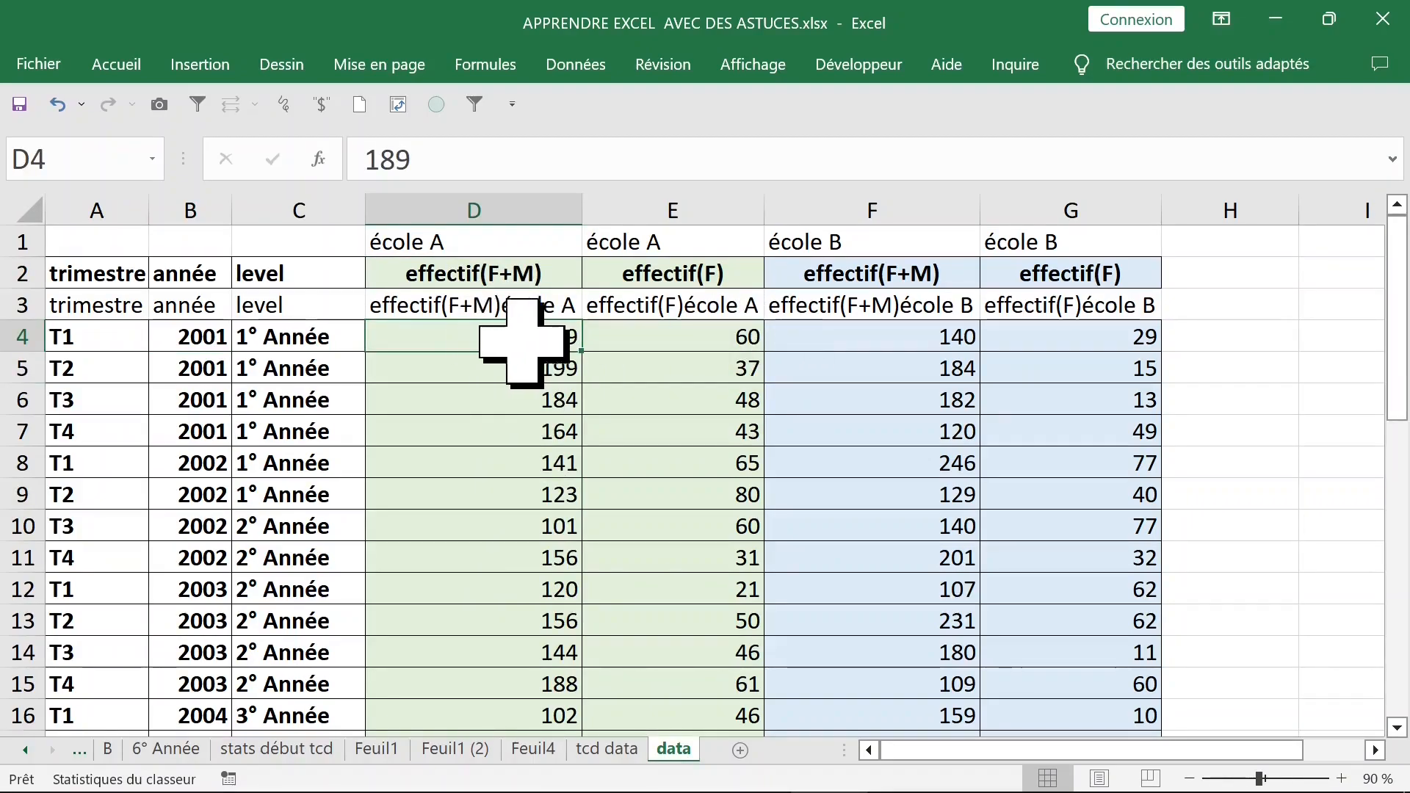
click(784, 343)
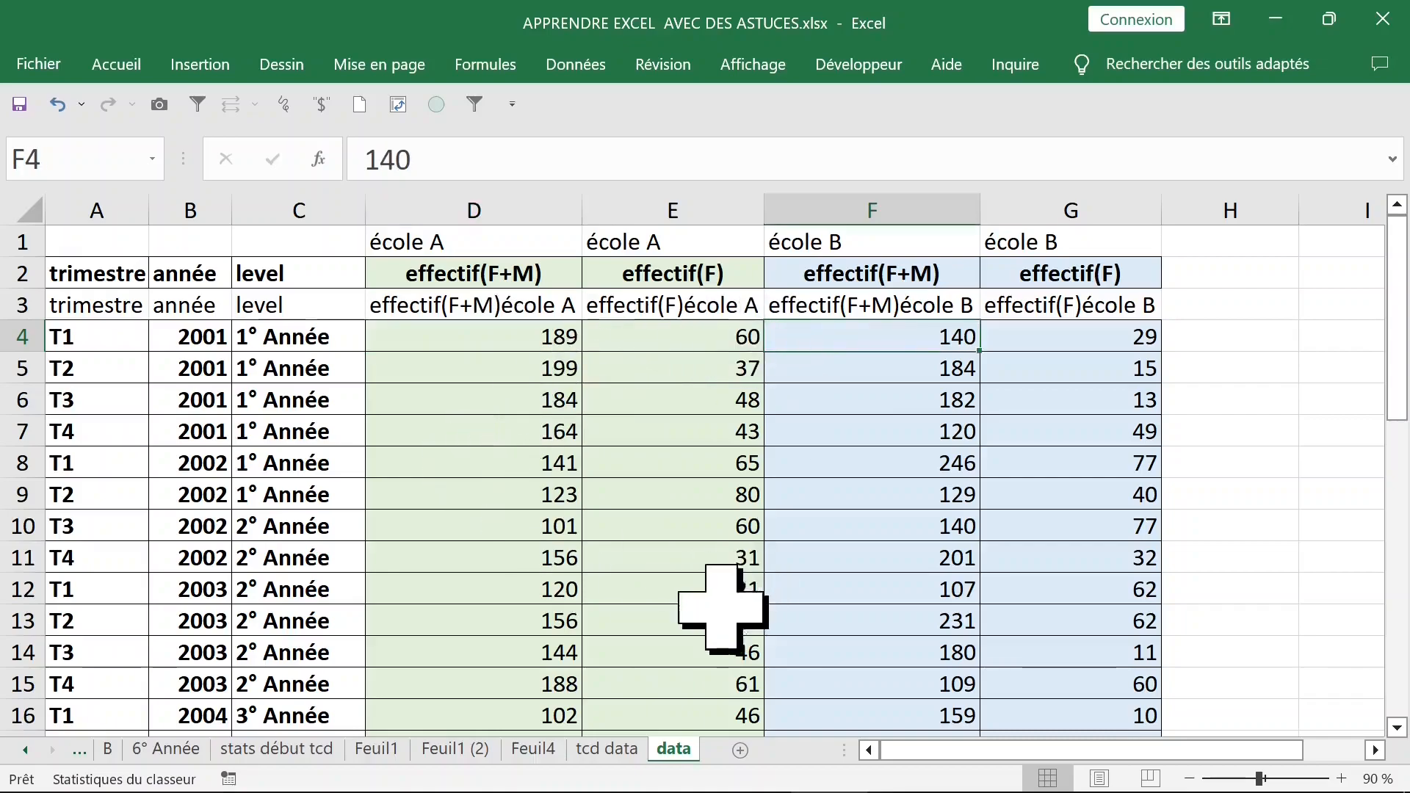
Step: On the tcd data sheet, replace the pivot table's effectif(F+M)école A value field with effectif(F+M)école B
click(621, 749)
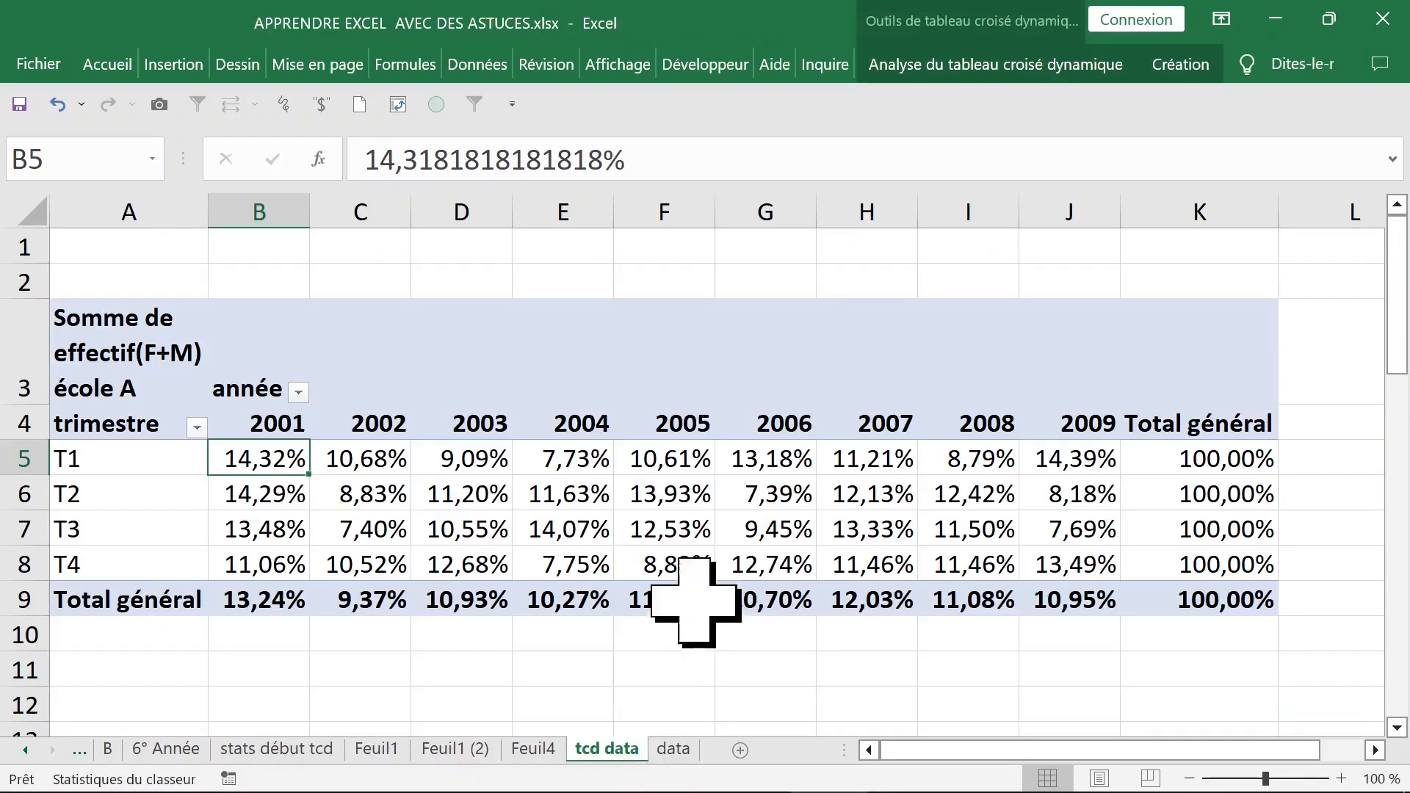
click(189, 395)
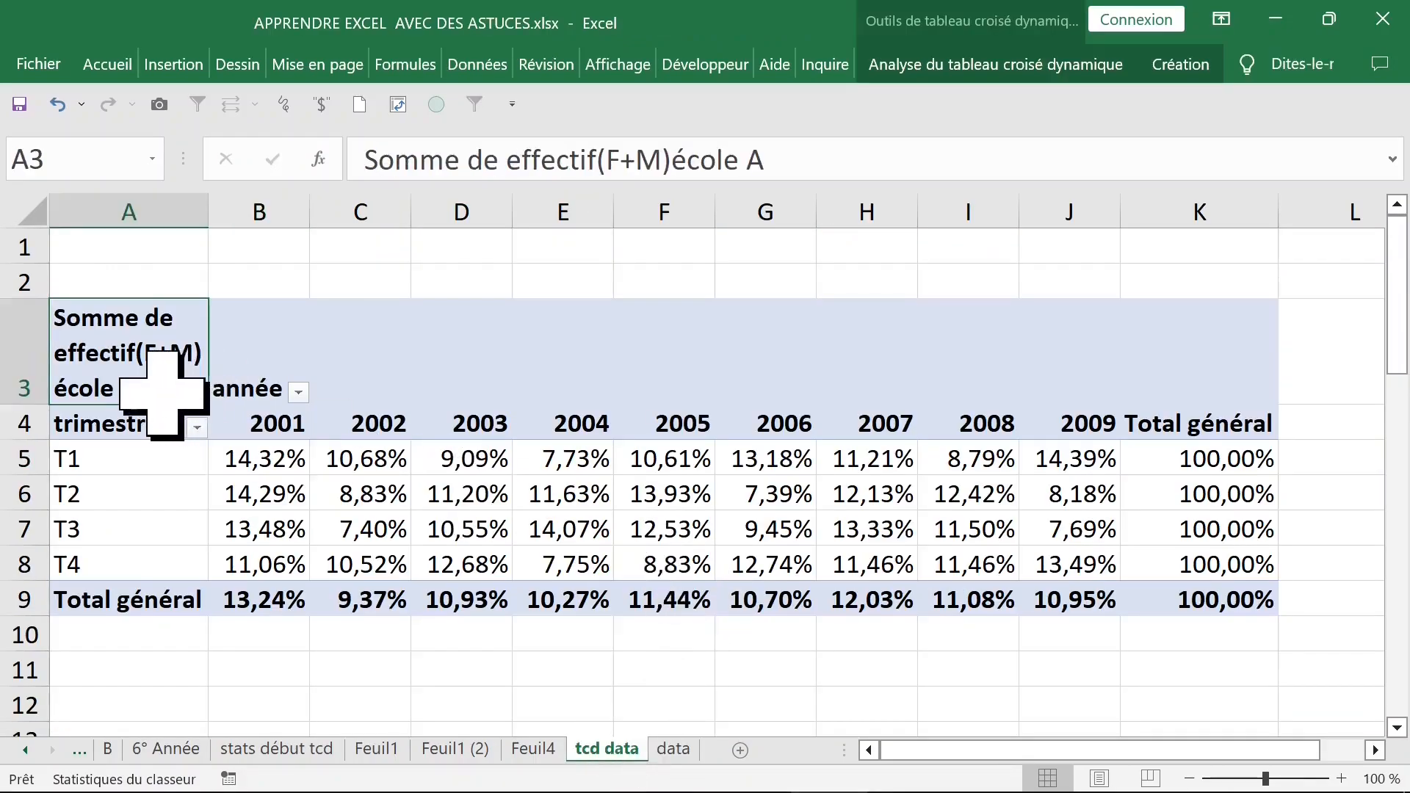
right_click(372, 458)
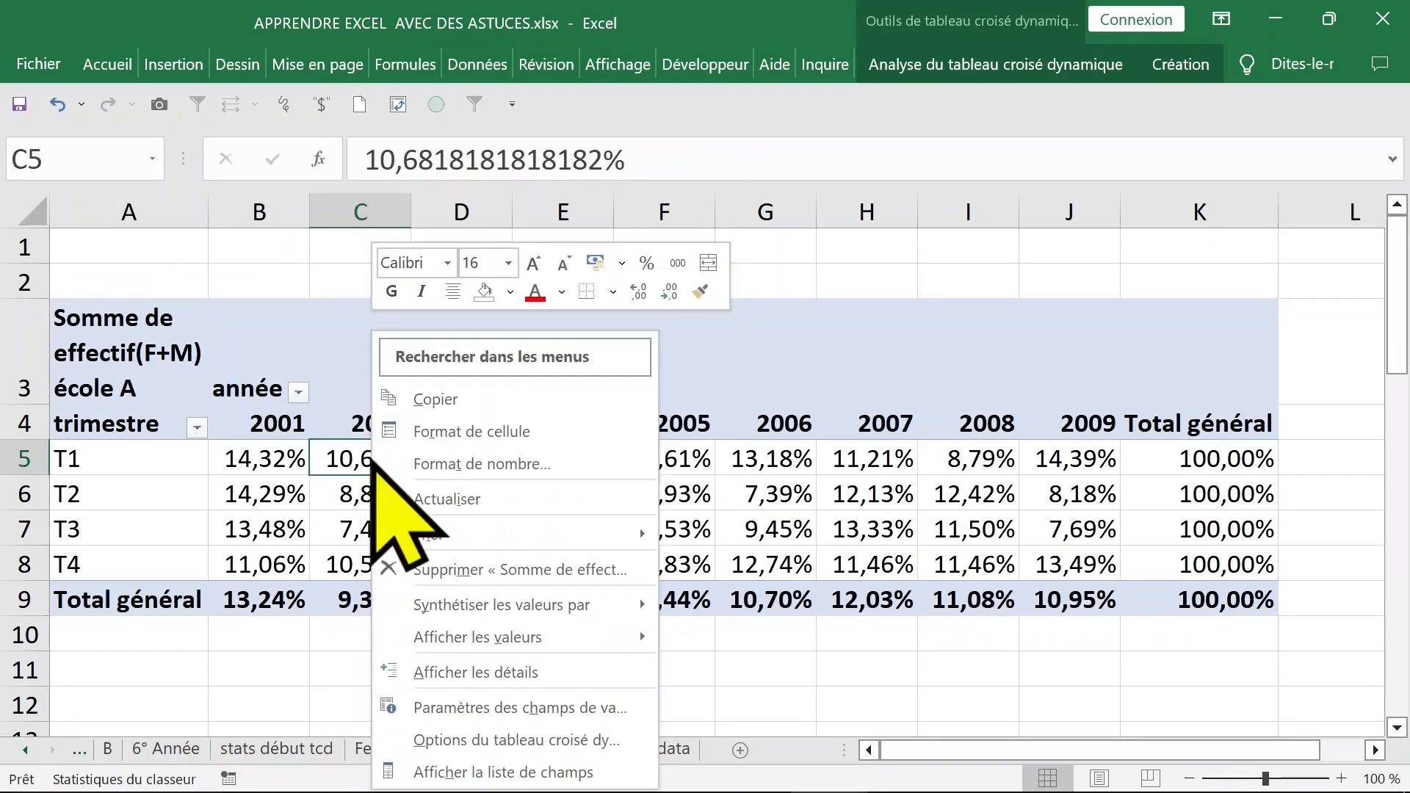
click(503, 771)
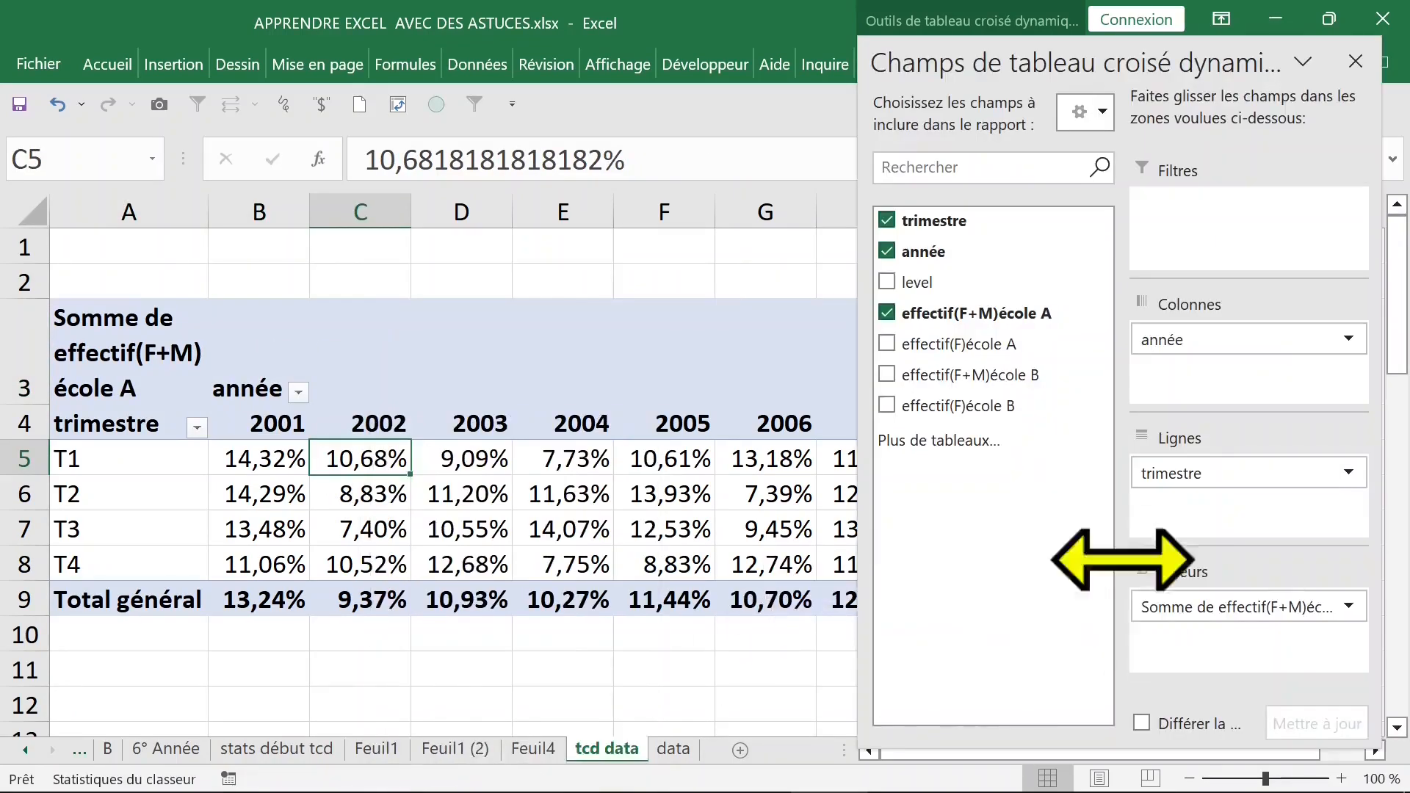
drag(1238, 613, 1197, 622)
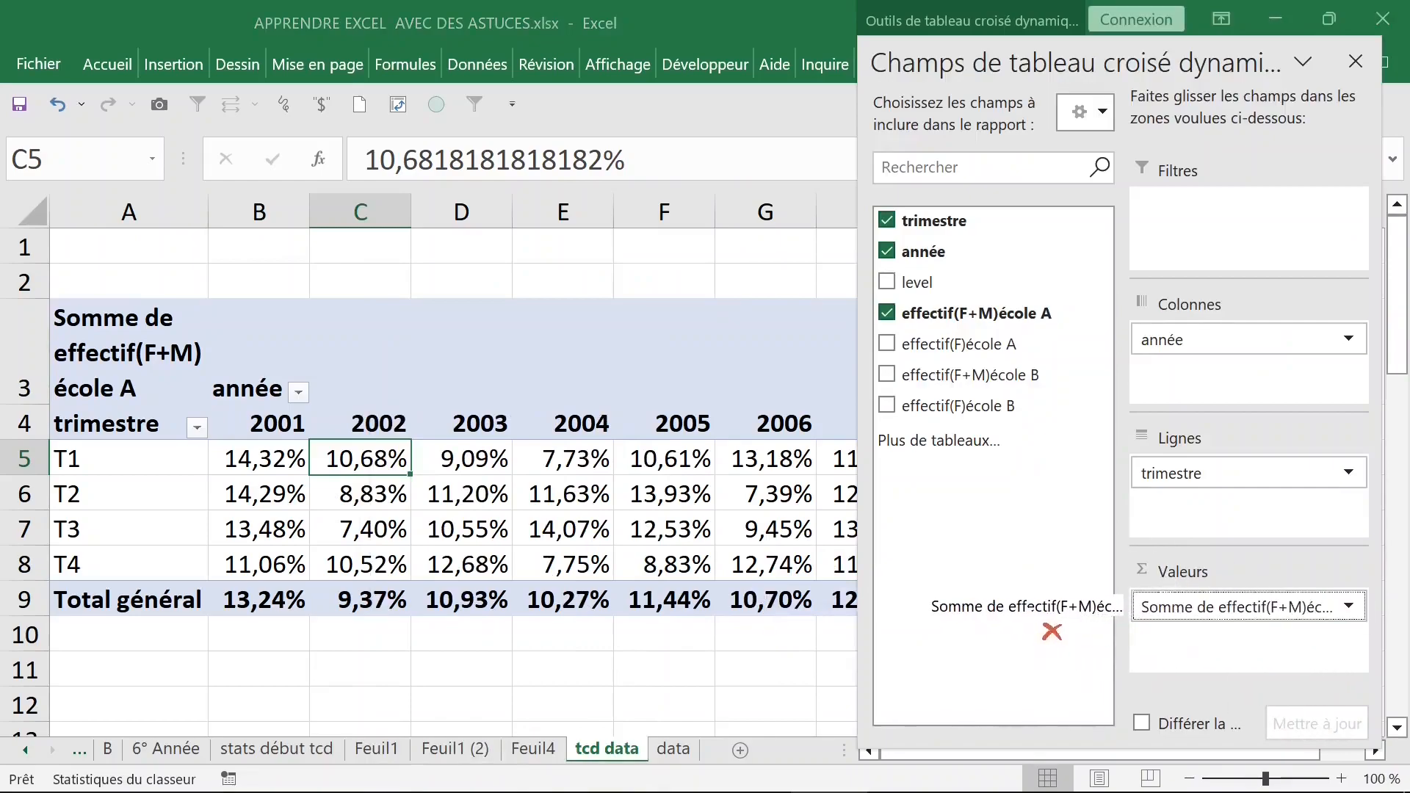
drag(1028, 607, 1027, 604)
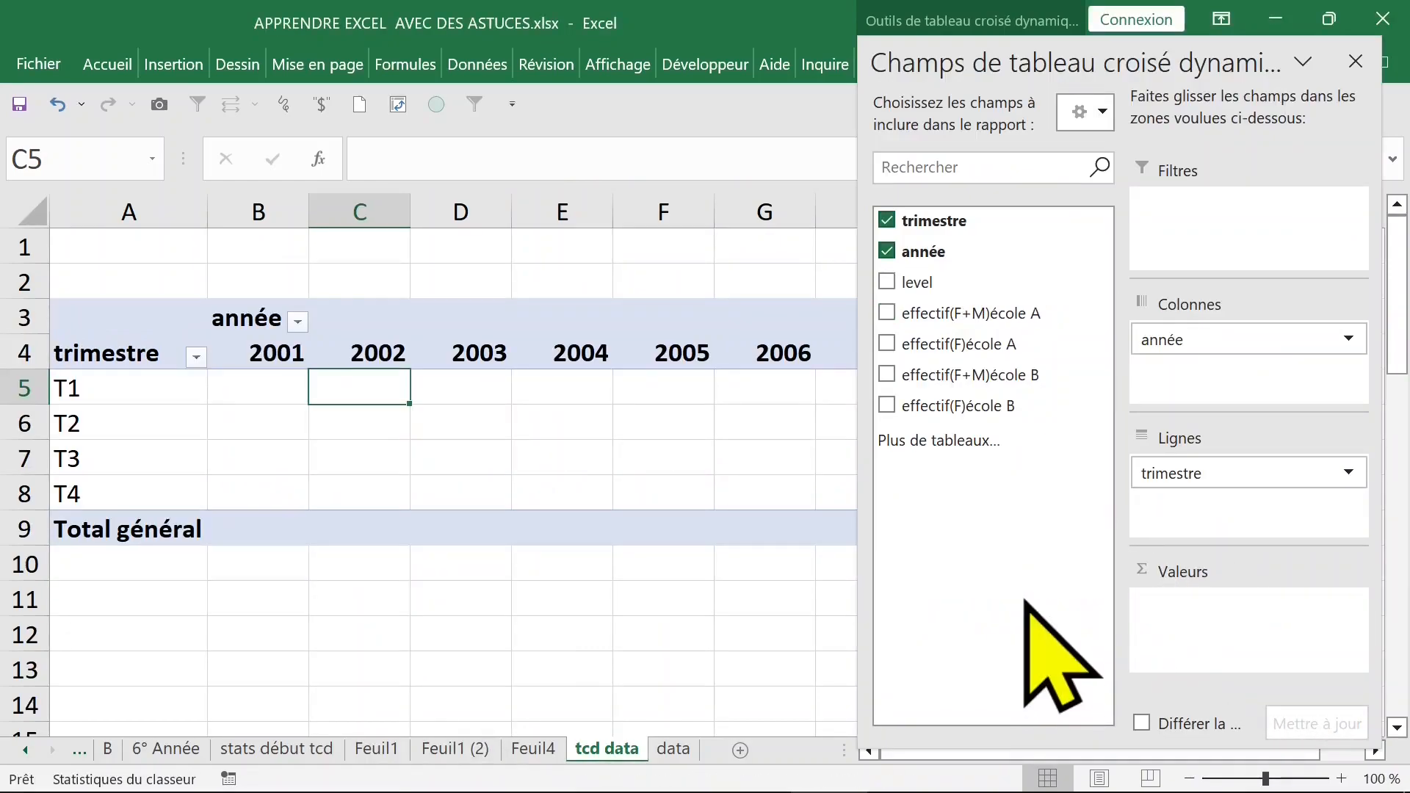
click(887, 375)
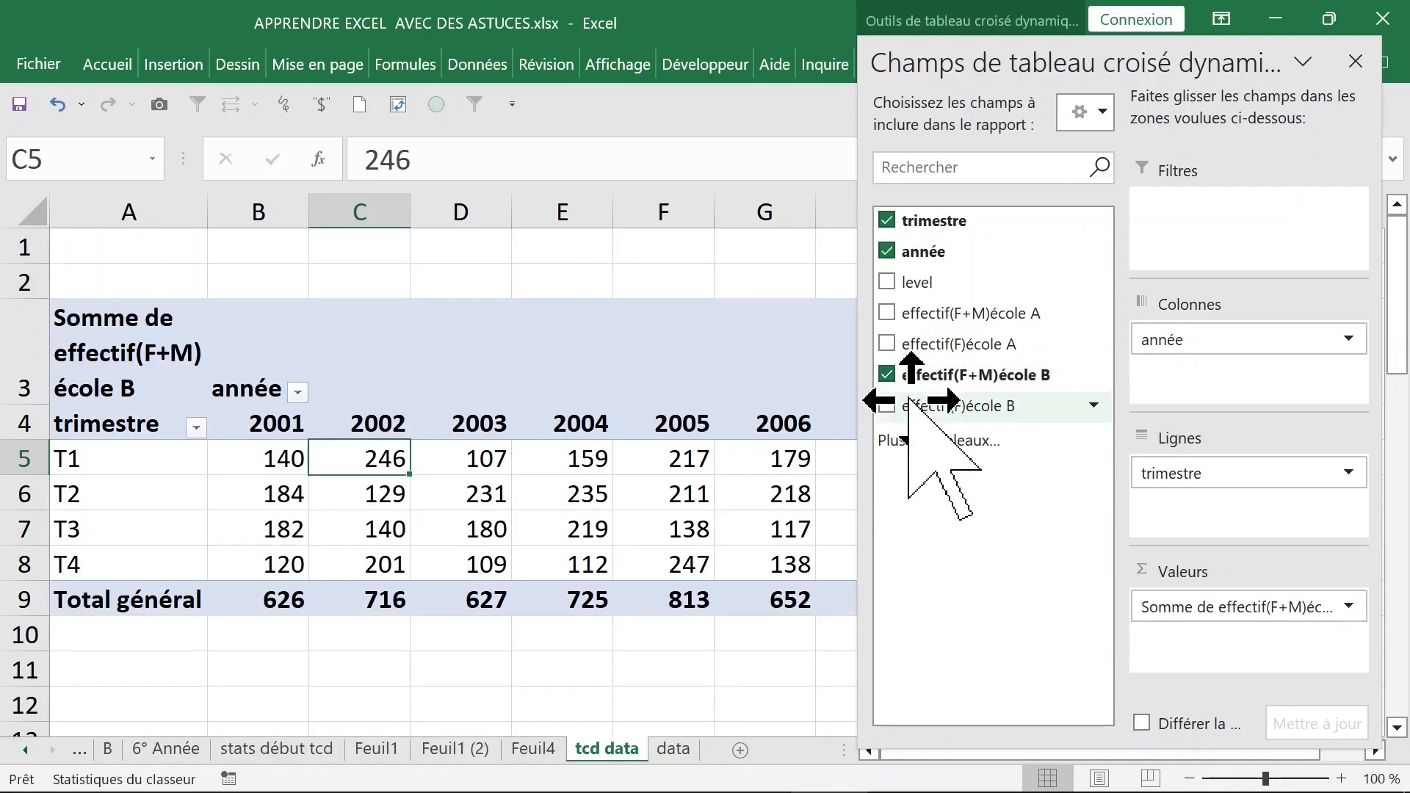
click(152, 320)
click(147, 345)
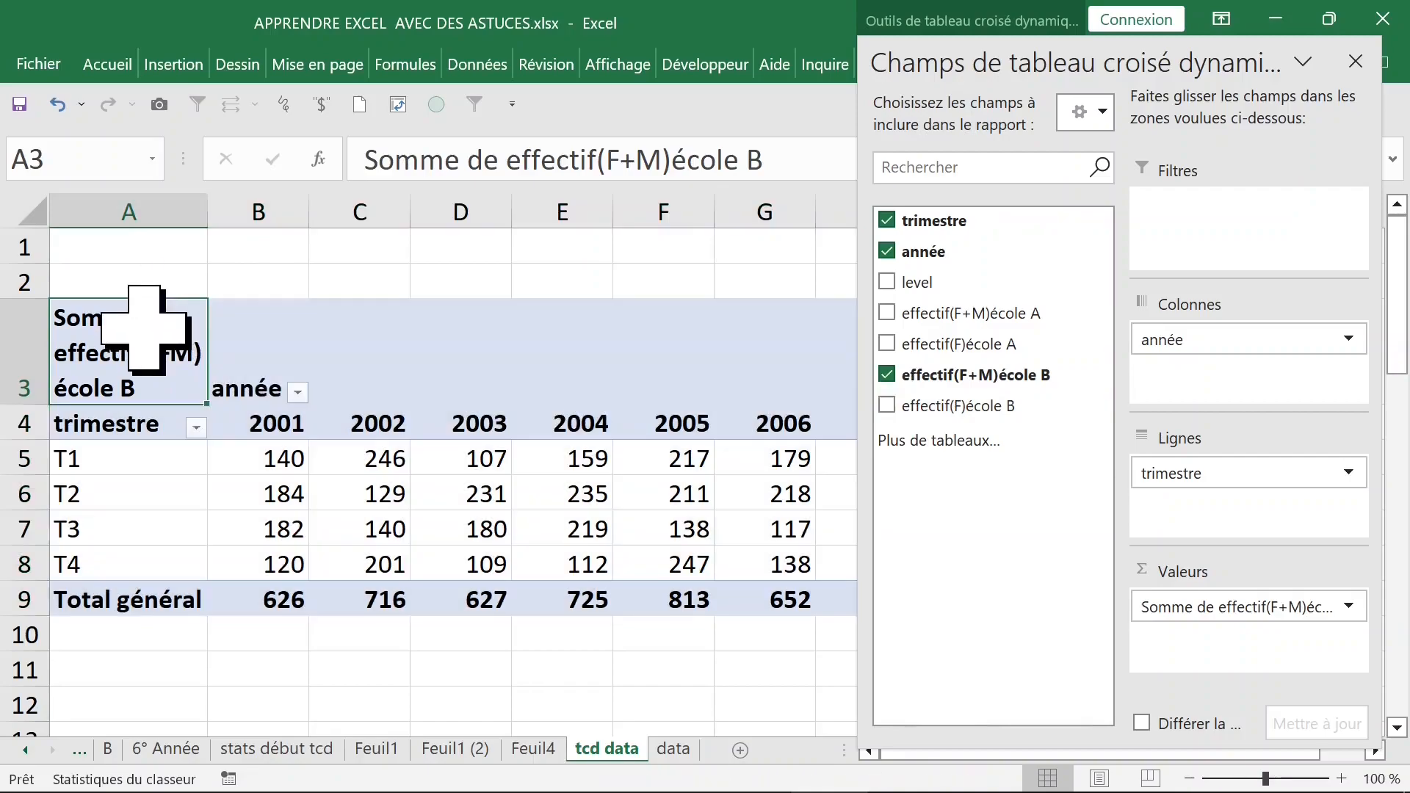
click(1355, 61)
click(566, 490)
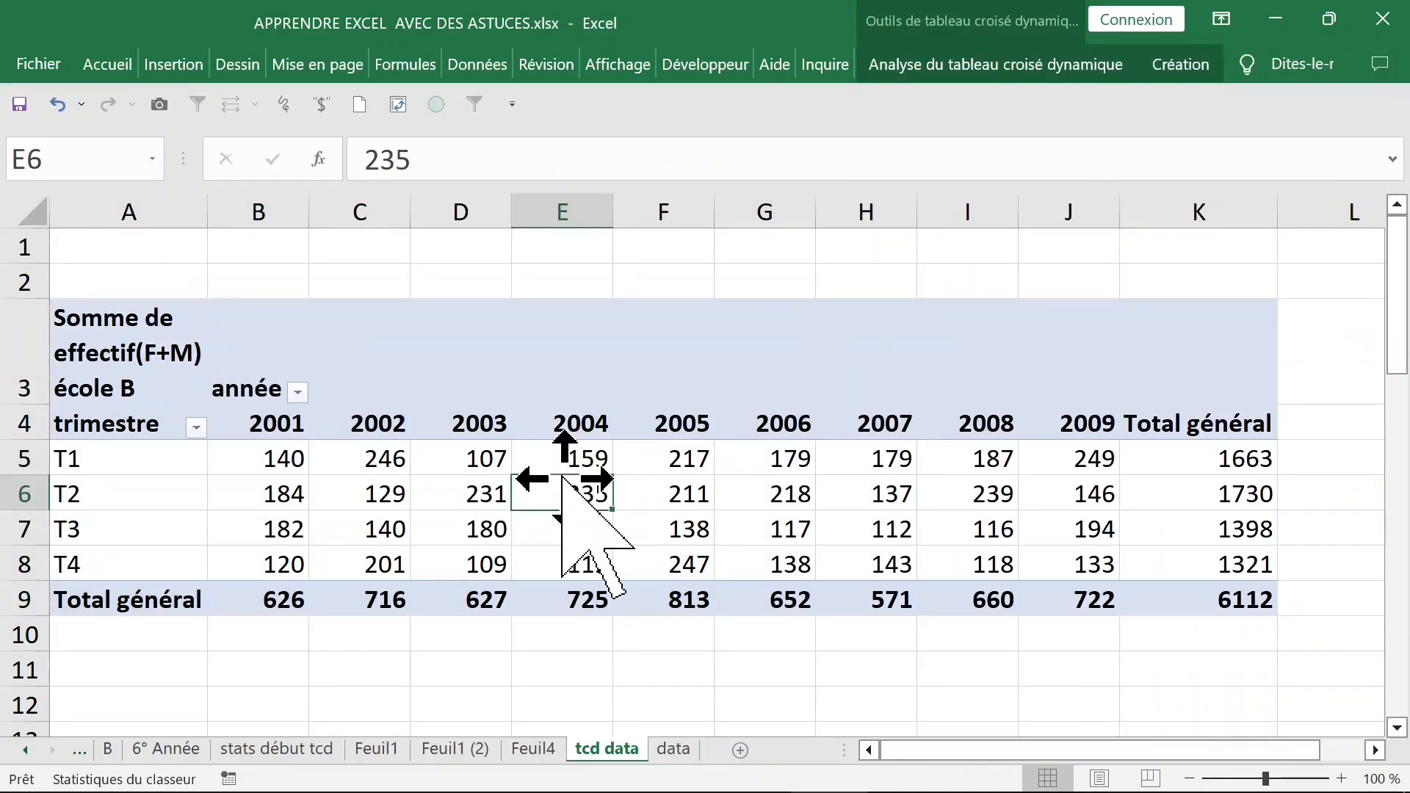
Step: Review the T1 row values for école B and summarise the effectif(F+M)école B field by Max
click(312, 462)
click(267, 462)
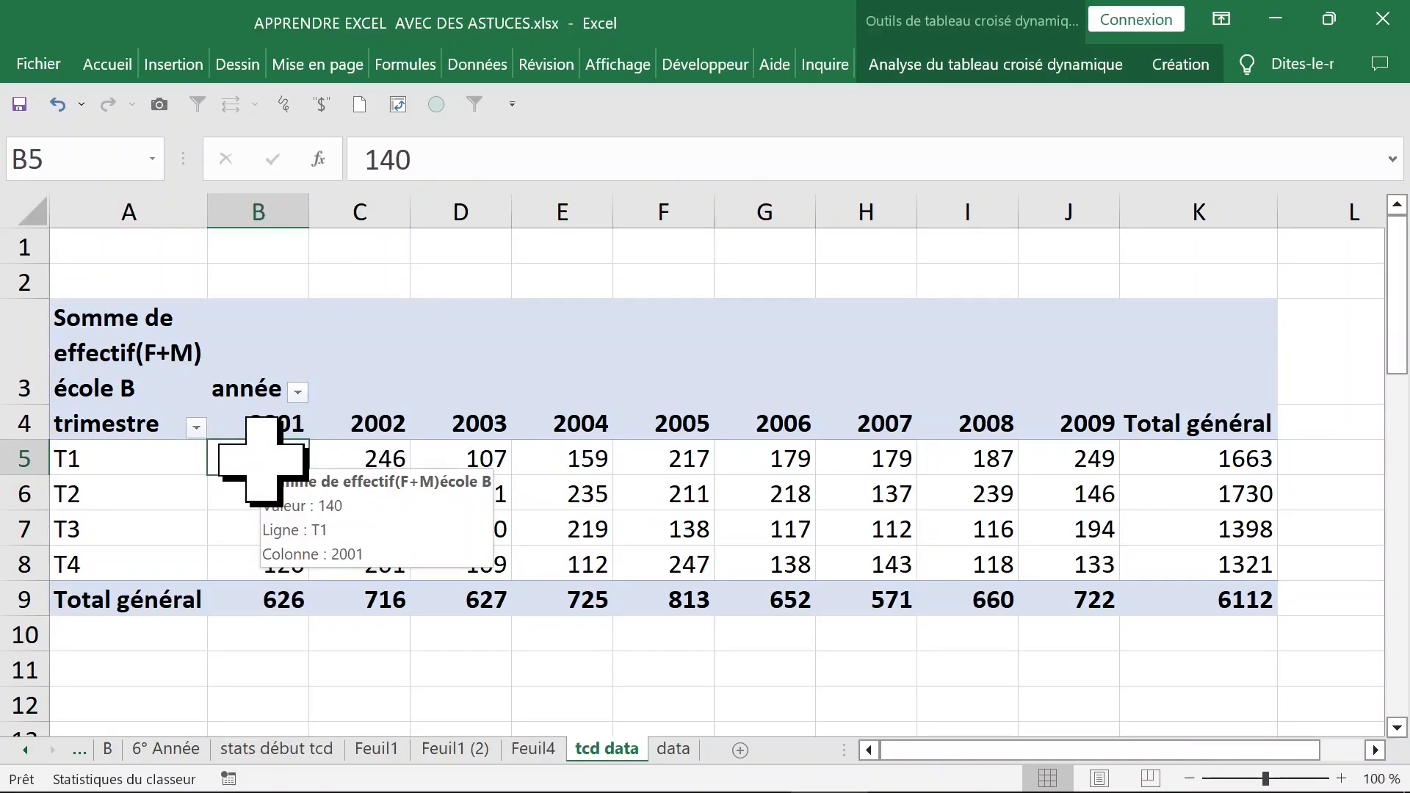
drag(278, 457, 891, 456)
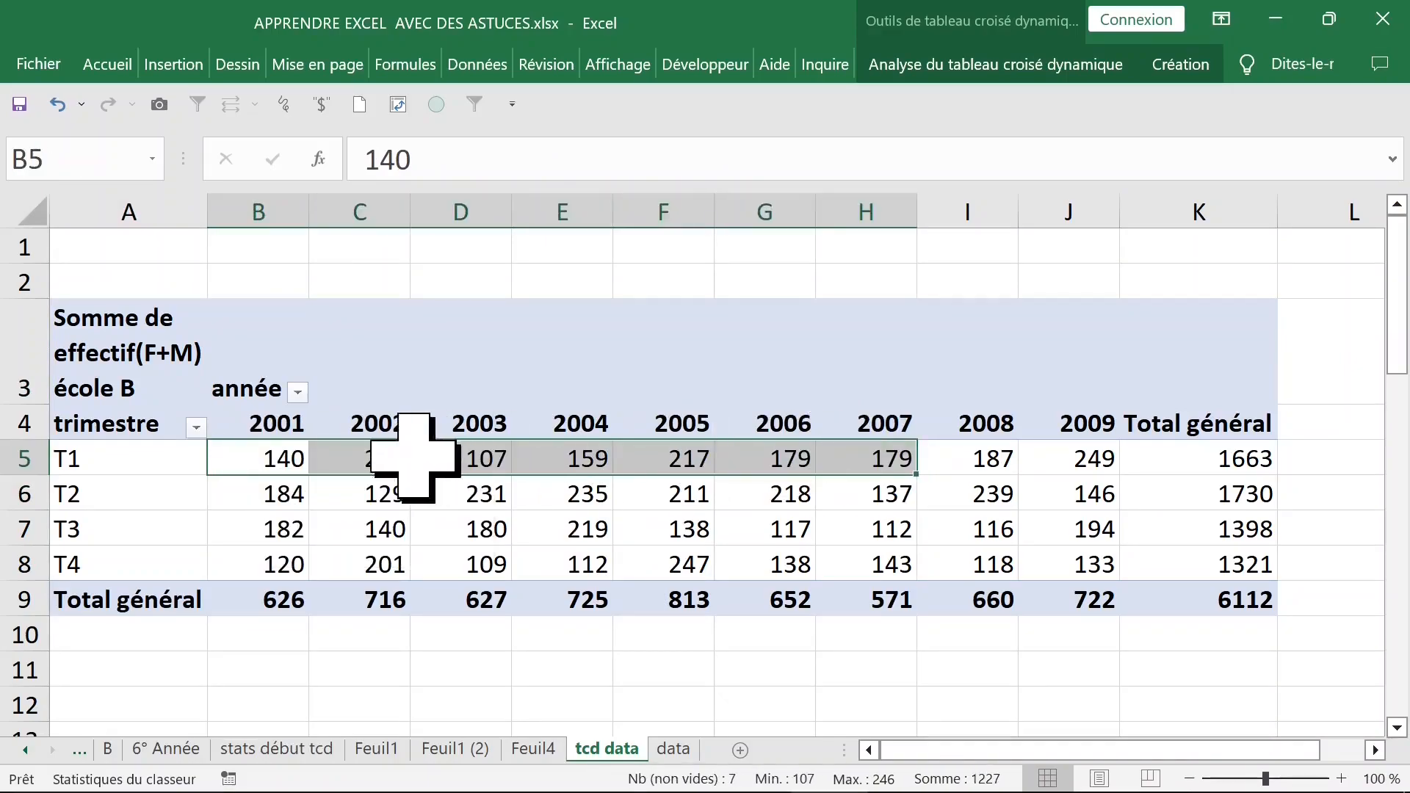
click(260, 463)
click(101, 462)
click(277, 459)
right_click(273, 460)
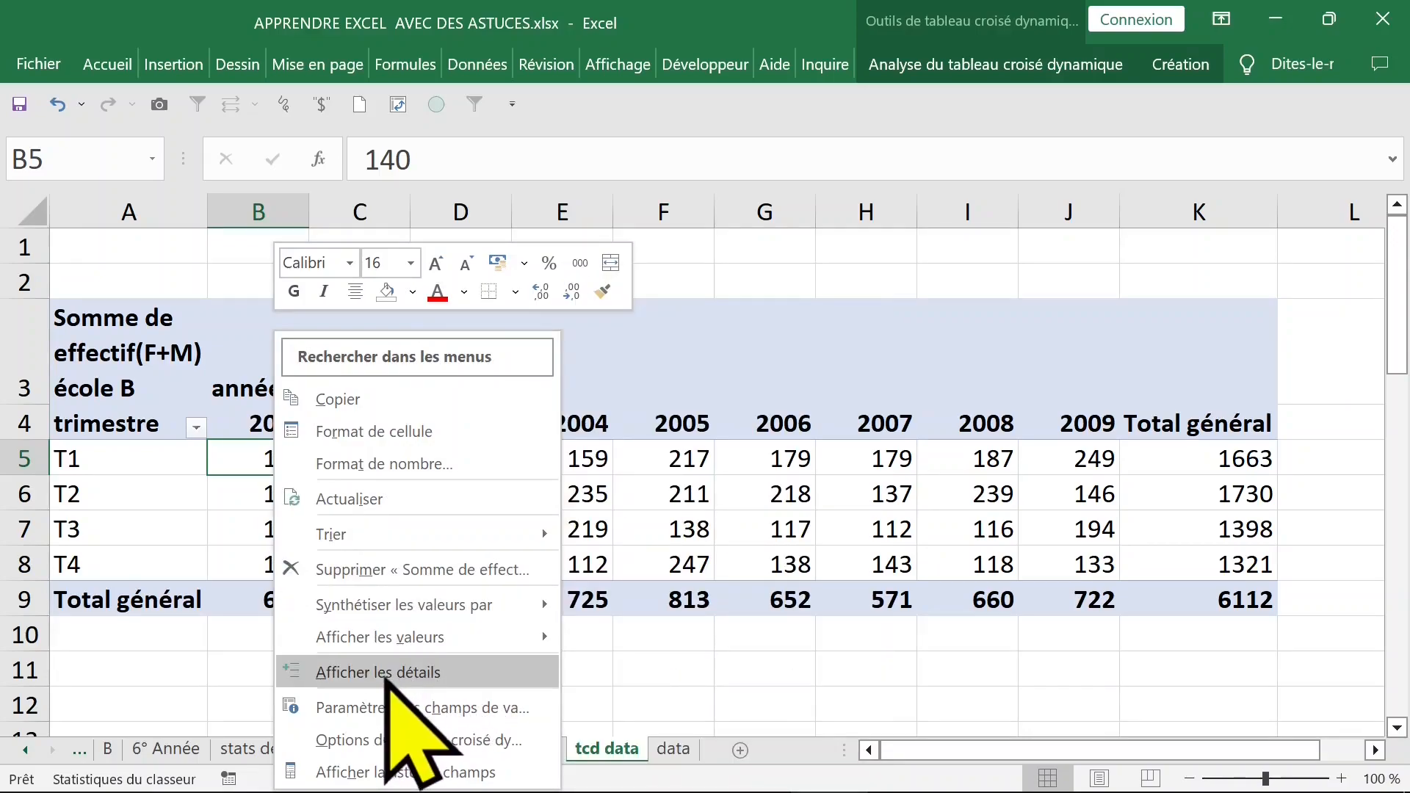
mouse_move(383, 616)
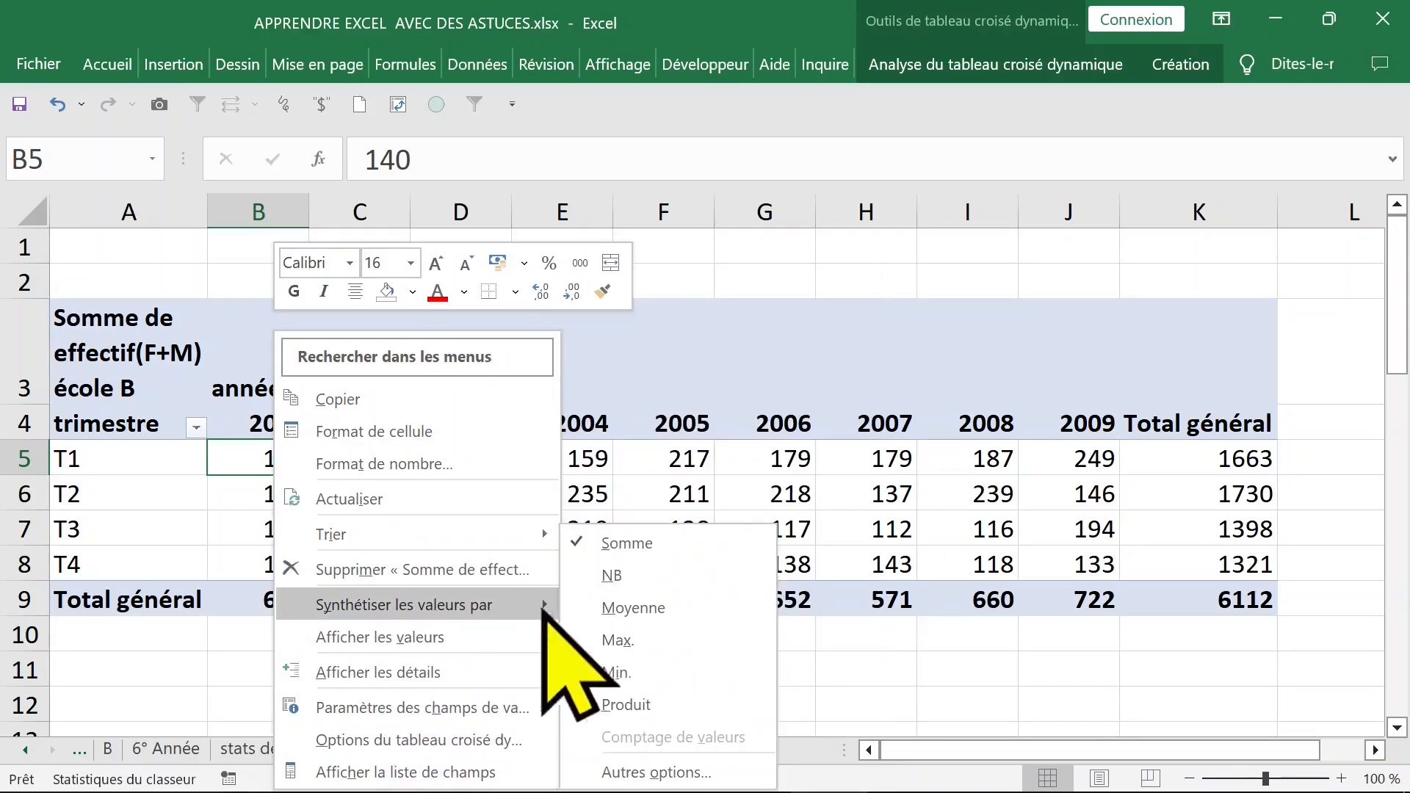
click(683, 641)
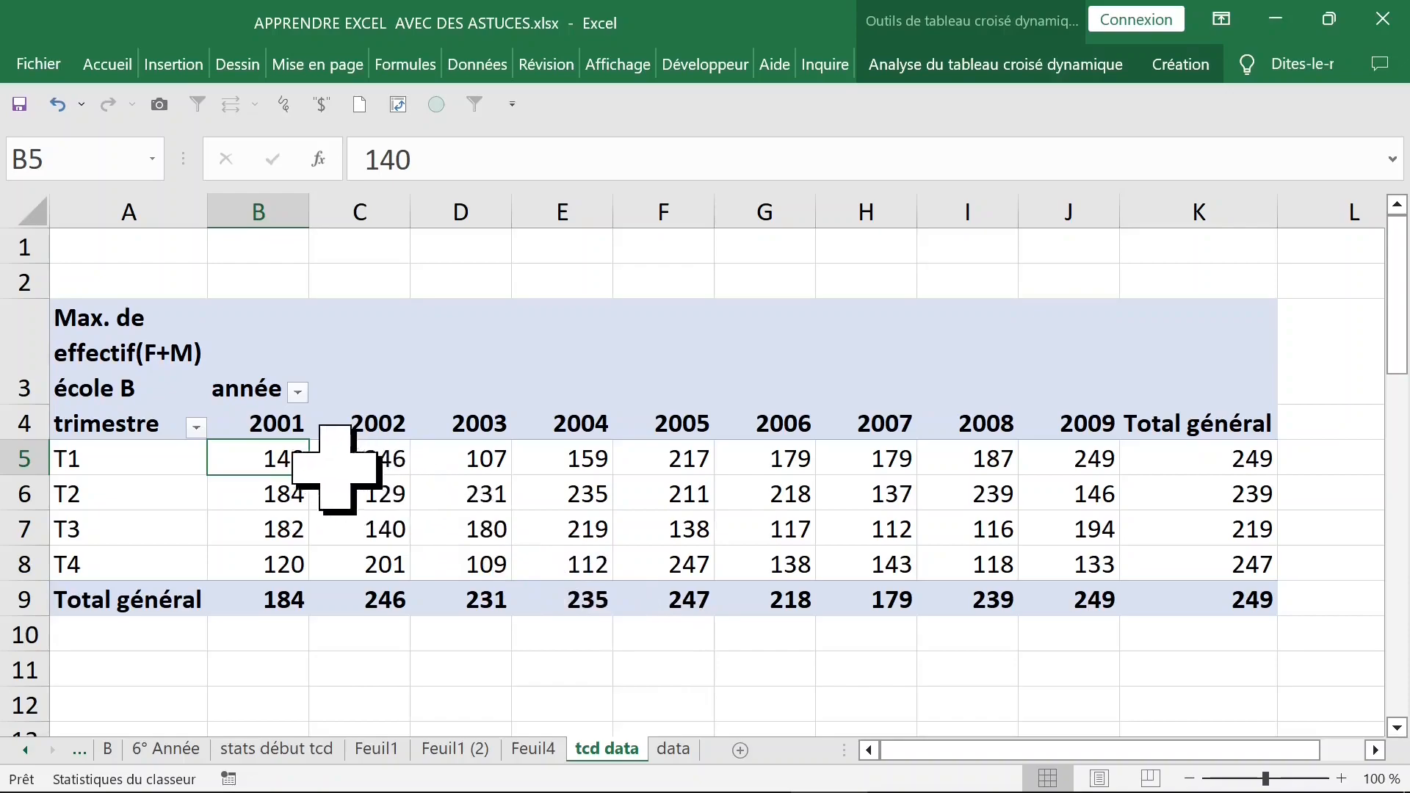
Step: Summarise the effectif(F+M)école B values by Min
right_click(262, 459)
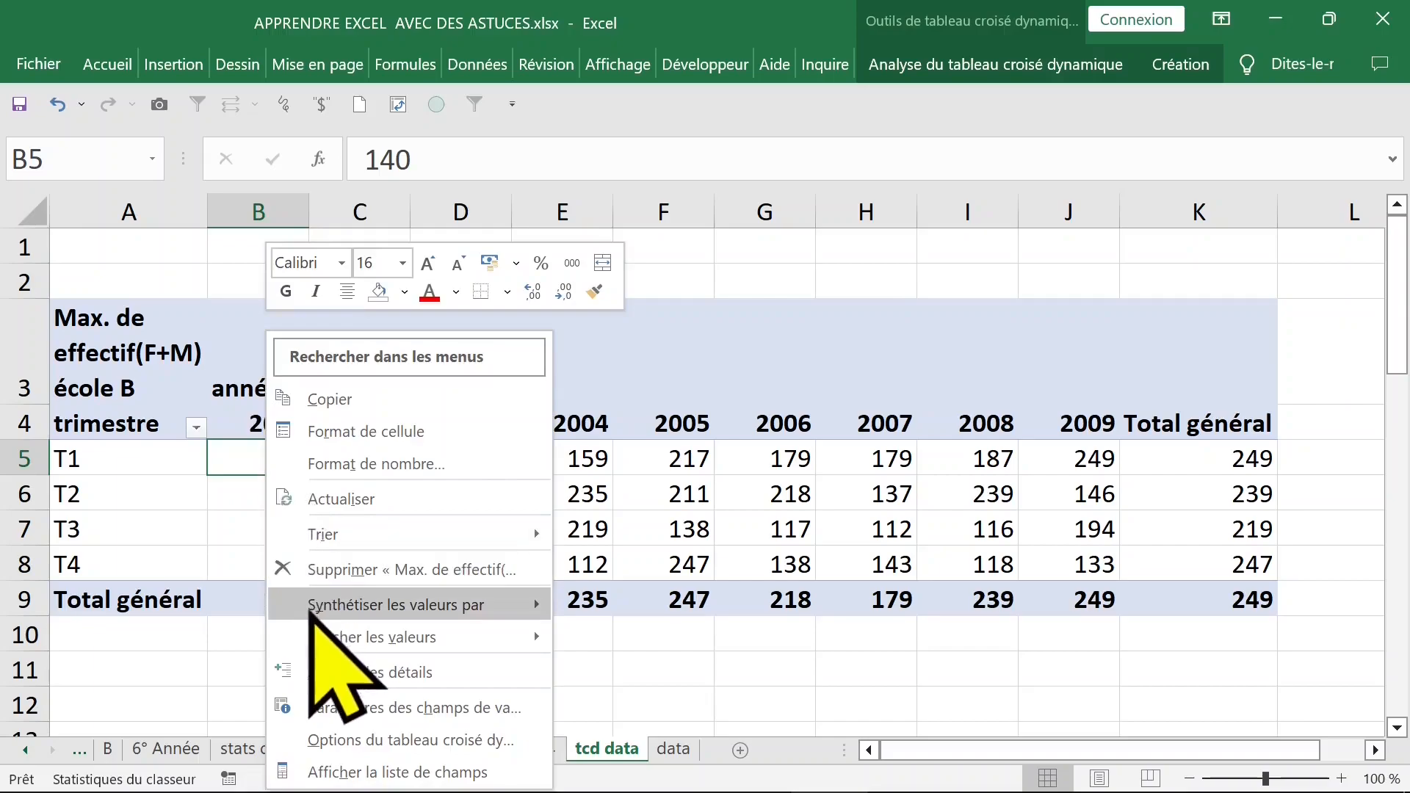
mouse_move(309, 613)
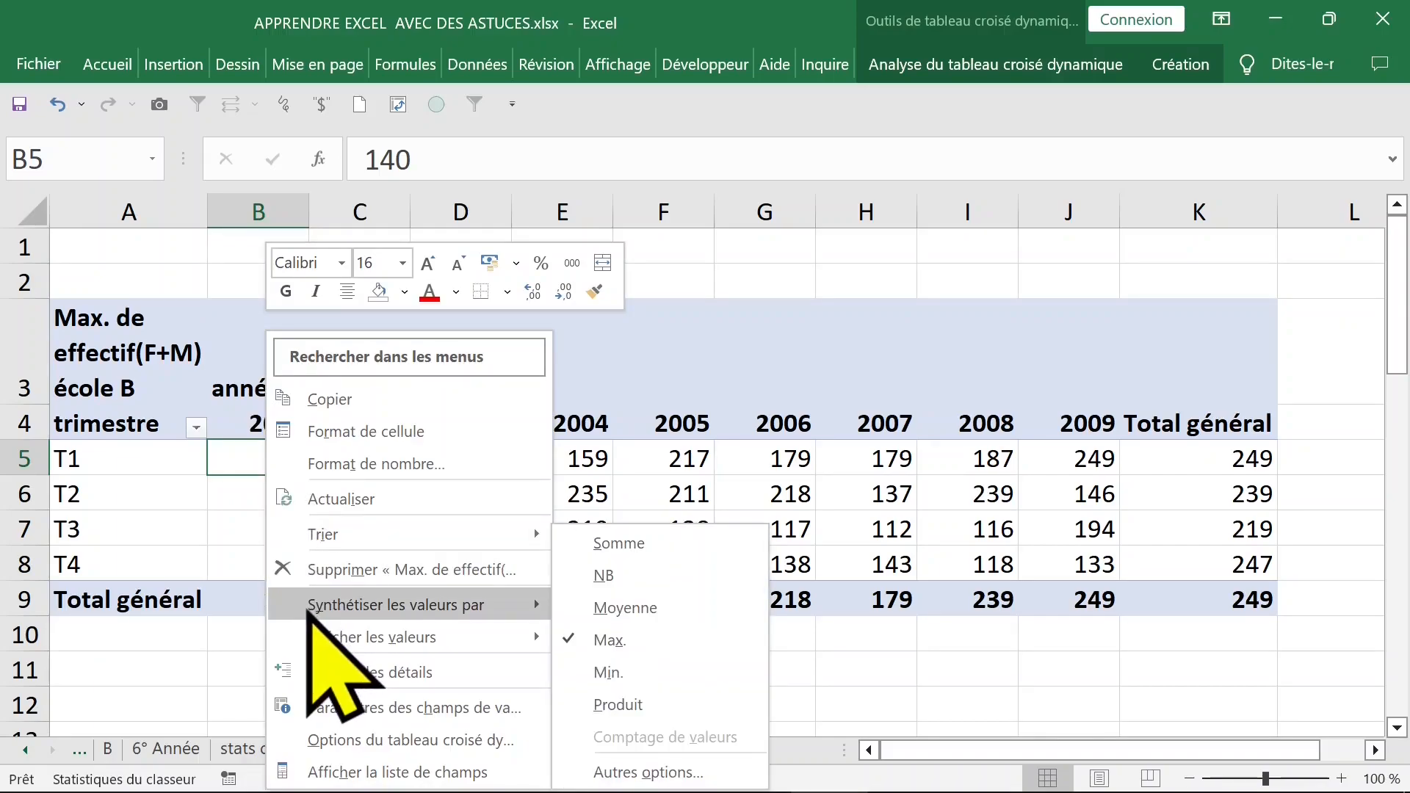
click(686, 674)
Step: Add the effectif(F)école B field to the pivot table's values
right_click(387, 458)
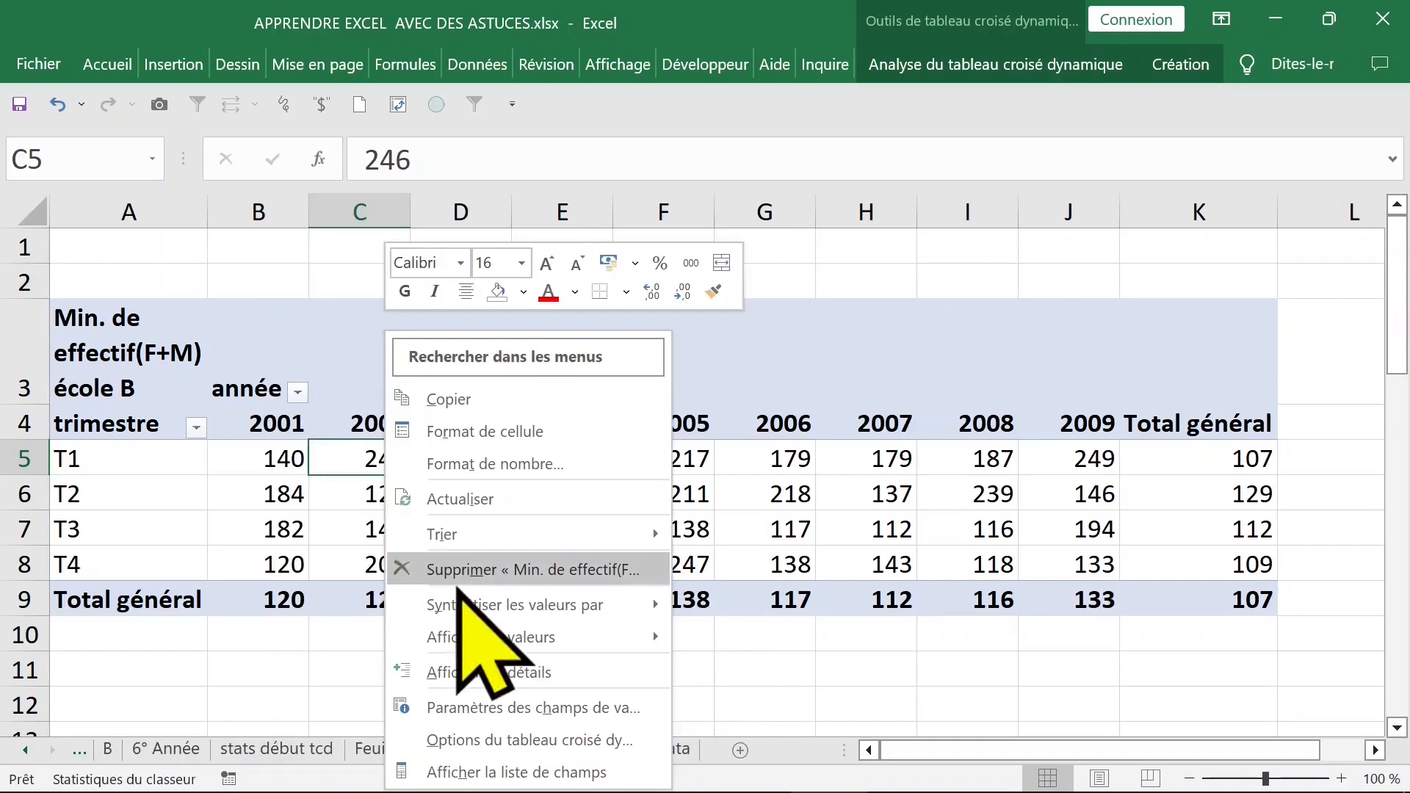
click(488, 772)
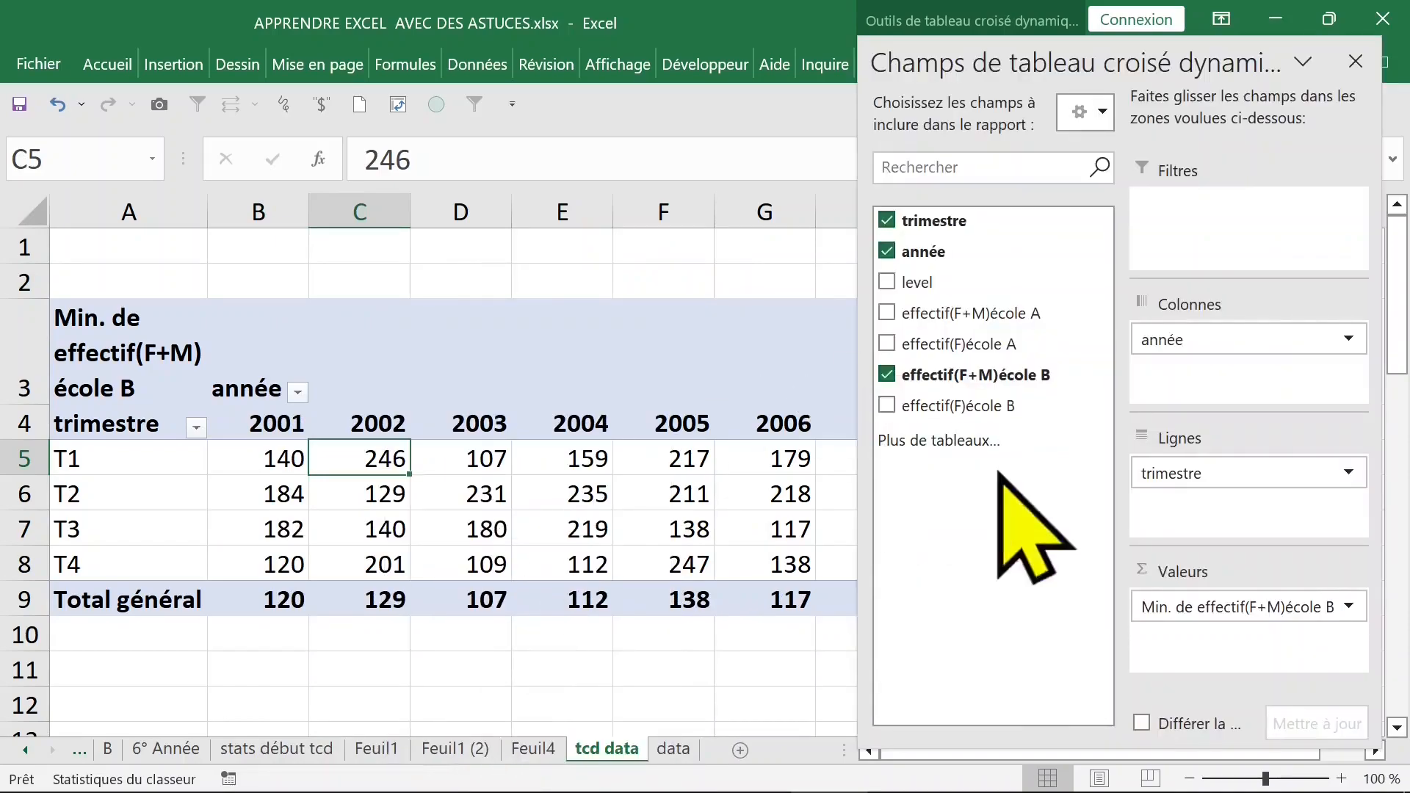
click(887, 406)
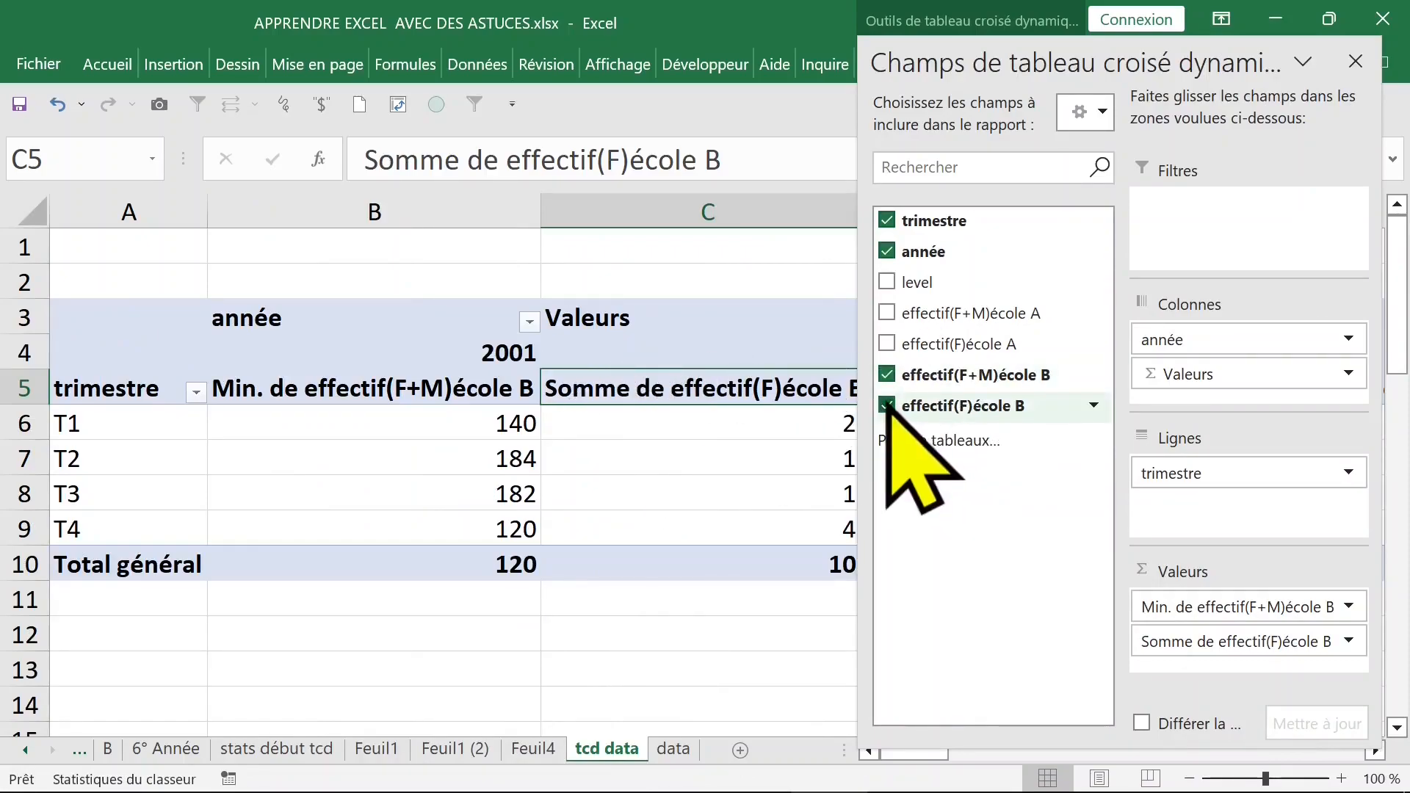
Step: Summarise the effectif(F+M)école B values by Somme
drag(889, 407, 413, 411)
click(378, 371)
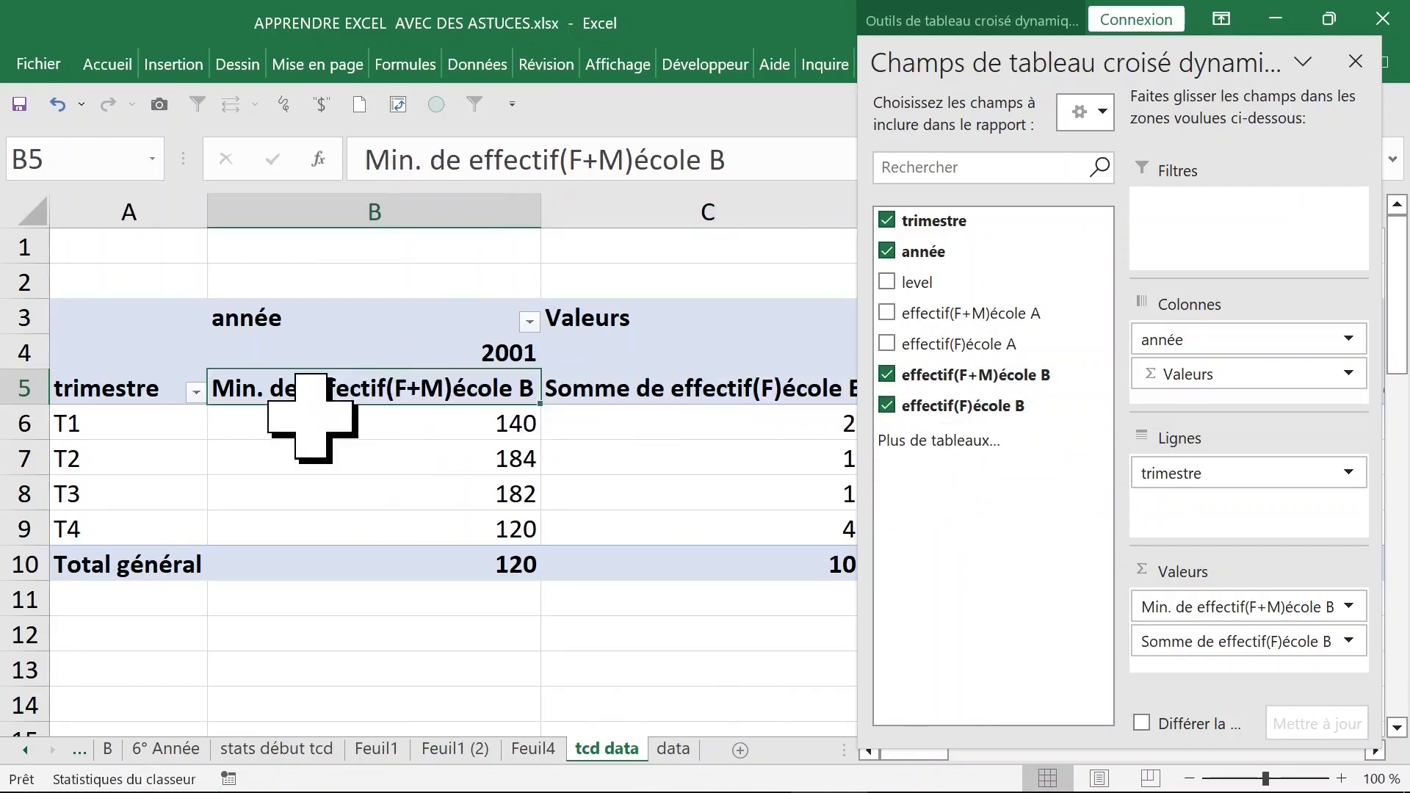
click(284, 411)
right_click(282, 426)
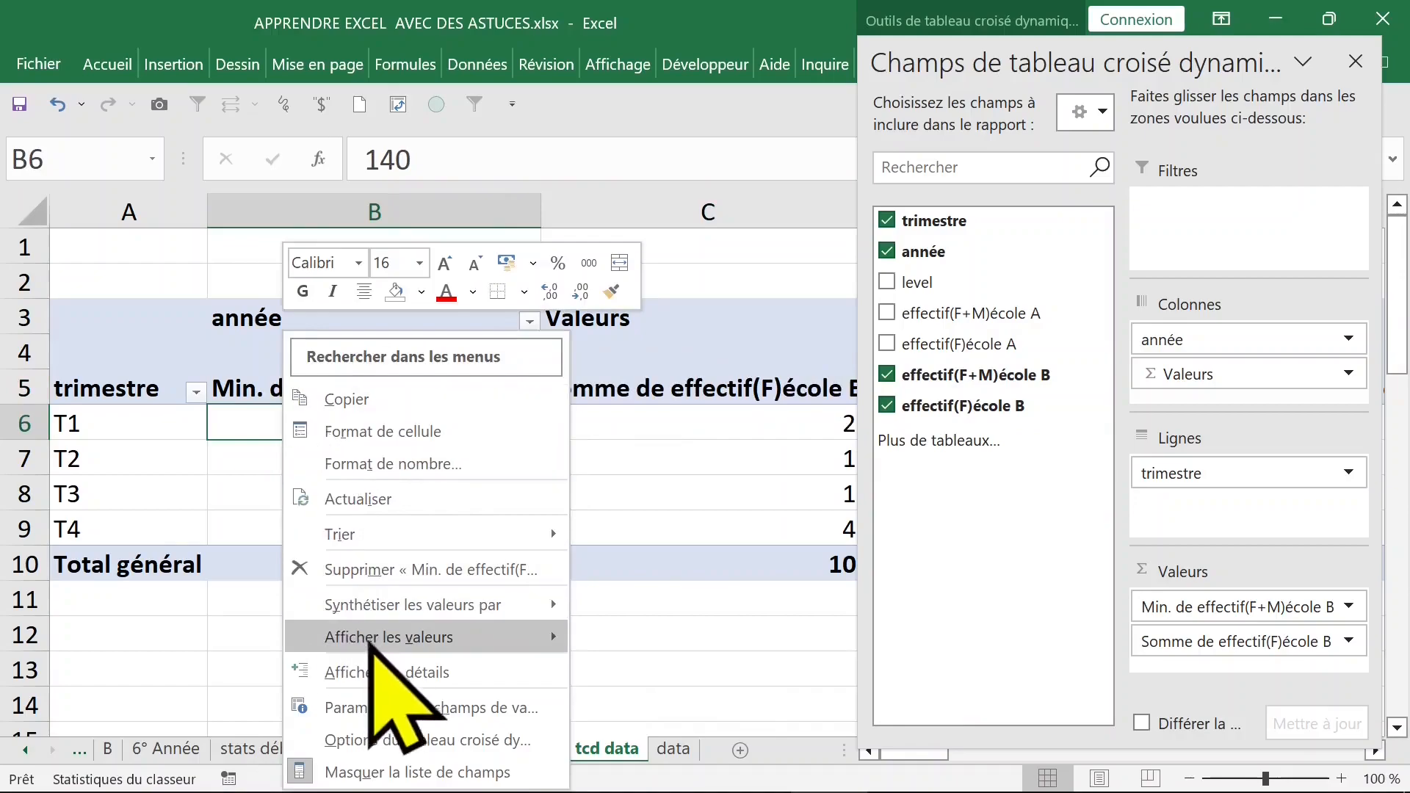
mouse_move(369, 621)
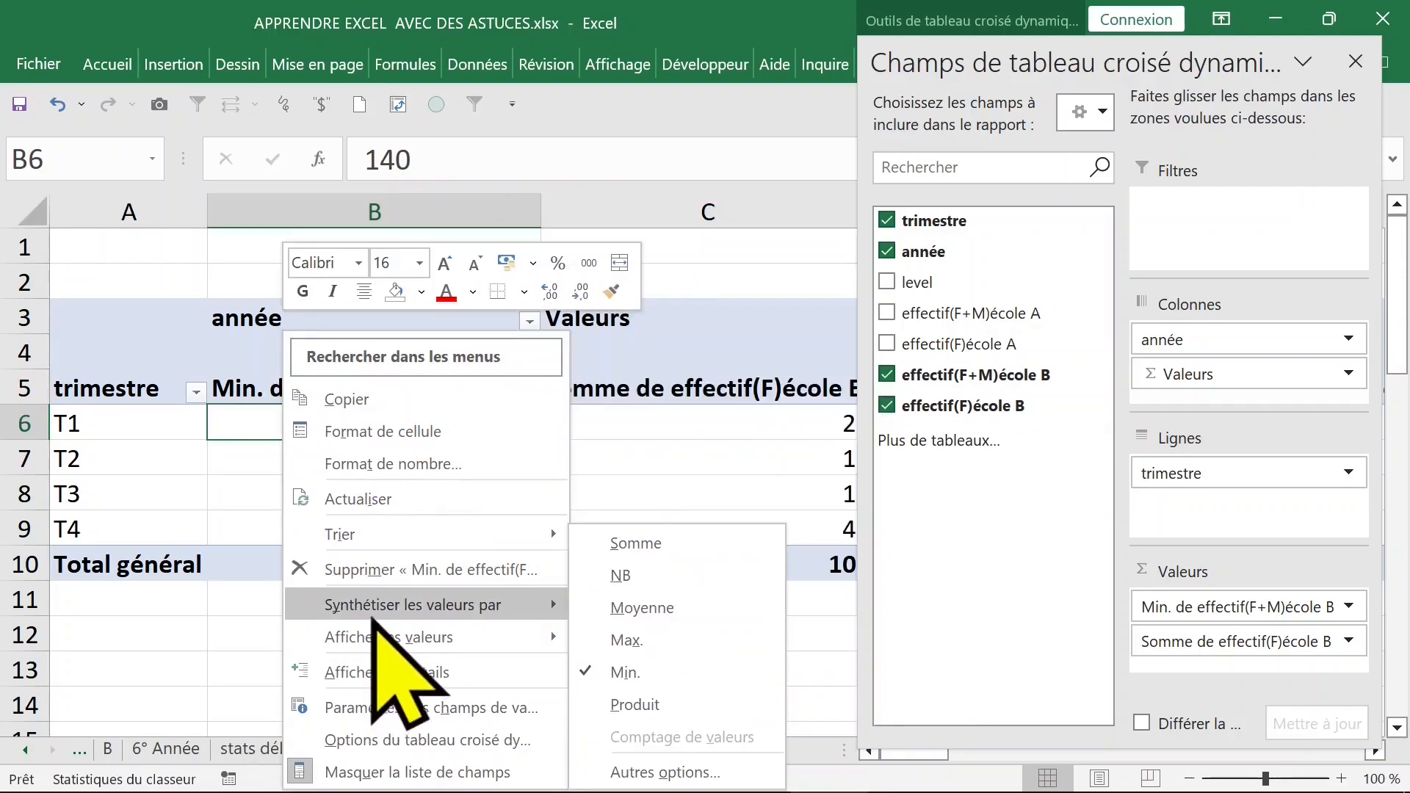
click(624, 543)
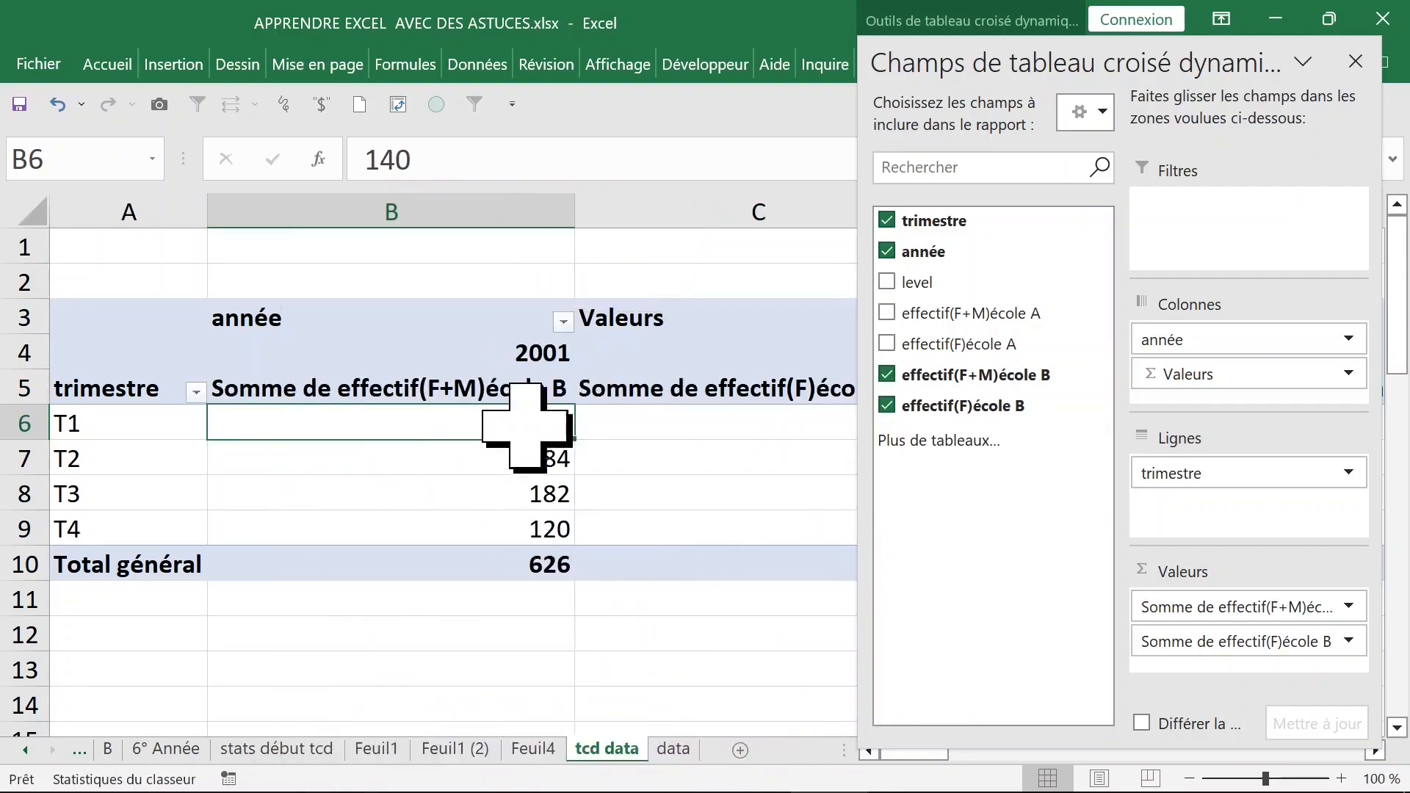
Step: Swap the pivot layout so année is in the rows and trimestre is in the columns beneath Valeurs
click(617, 451)
click(539, 400)
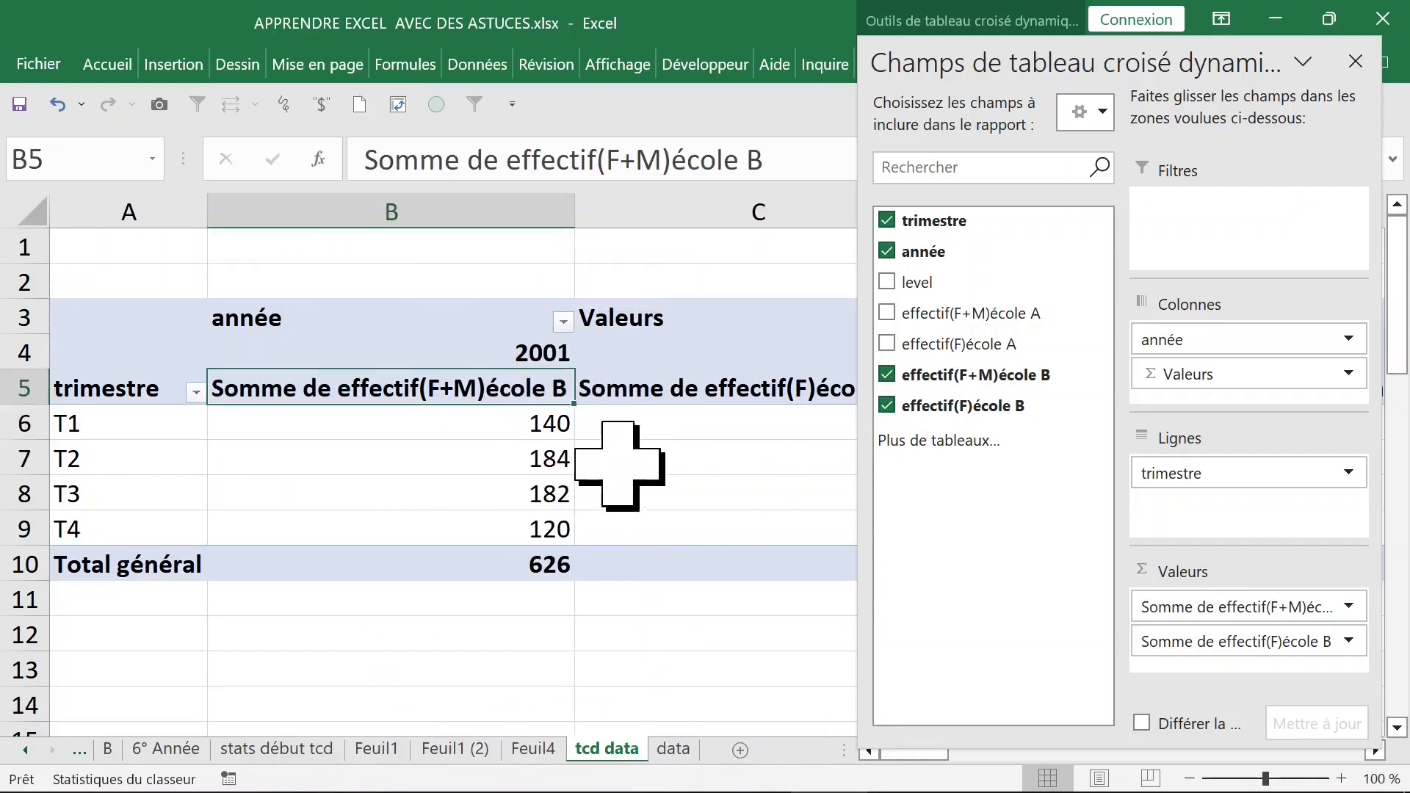
drag(1212, 343, 1227, 377)
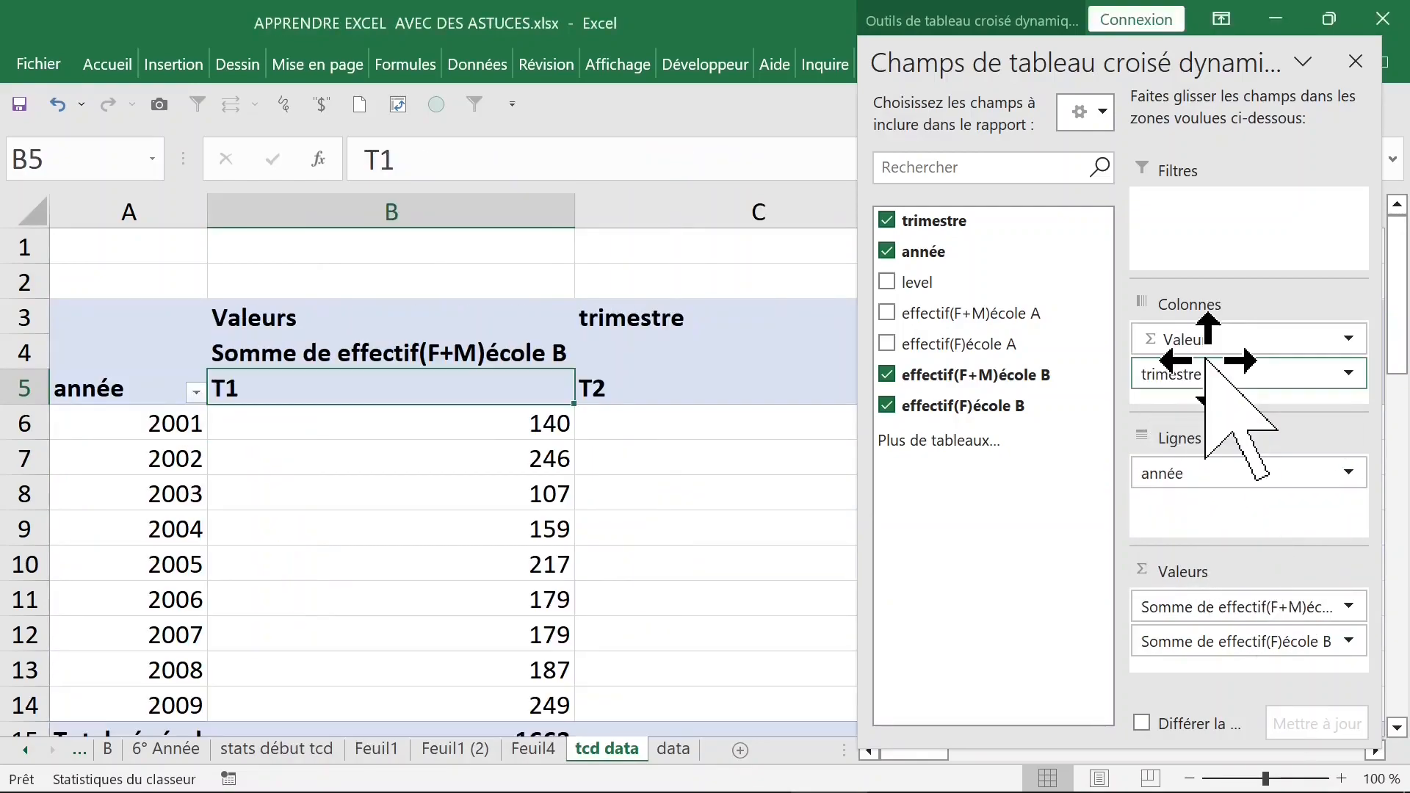
click(1355, 61)
Step: Fit the T2, T3 and T4 columns to their contents for both école B value fields
drag(717, 212, 988, 227)
double_click(944, 212)
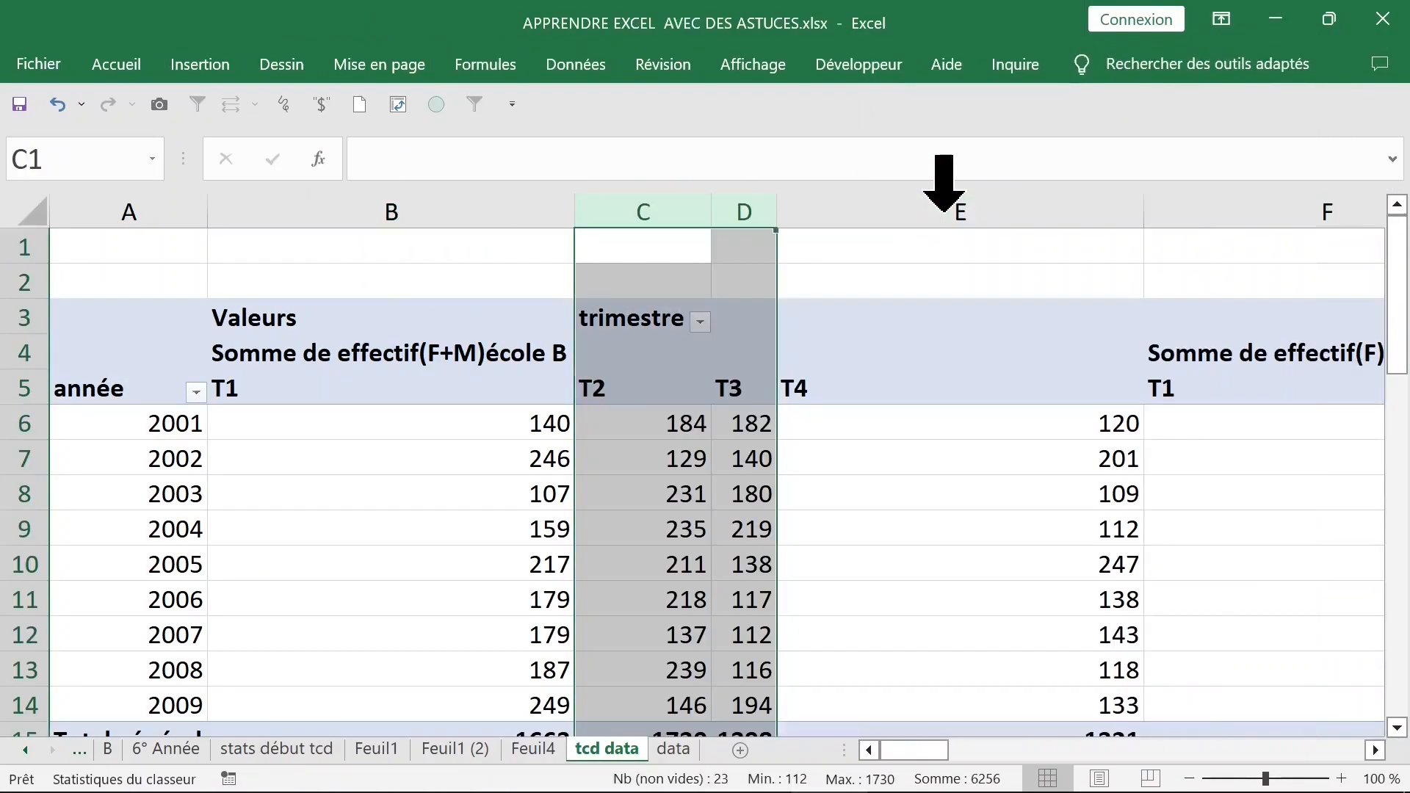
click(927, 198)
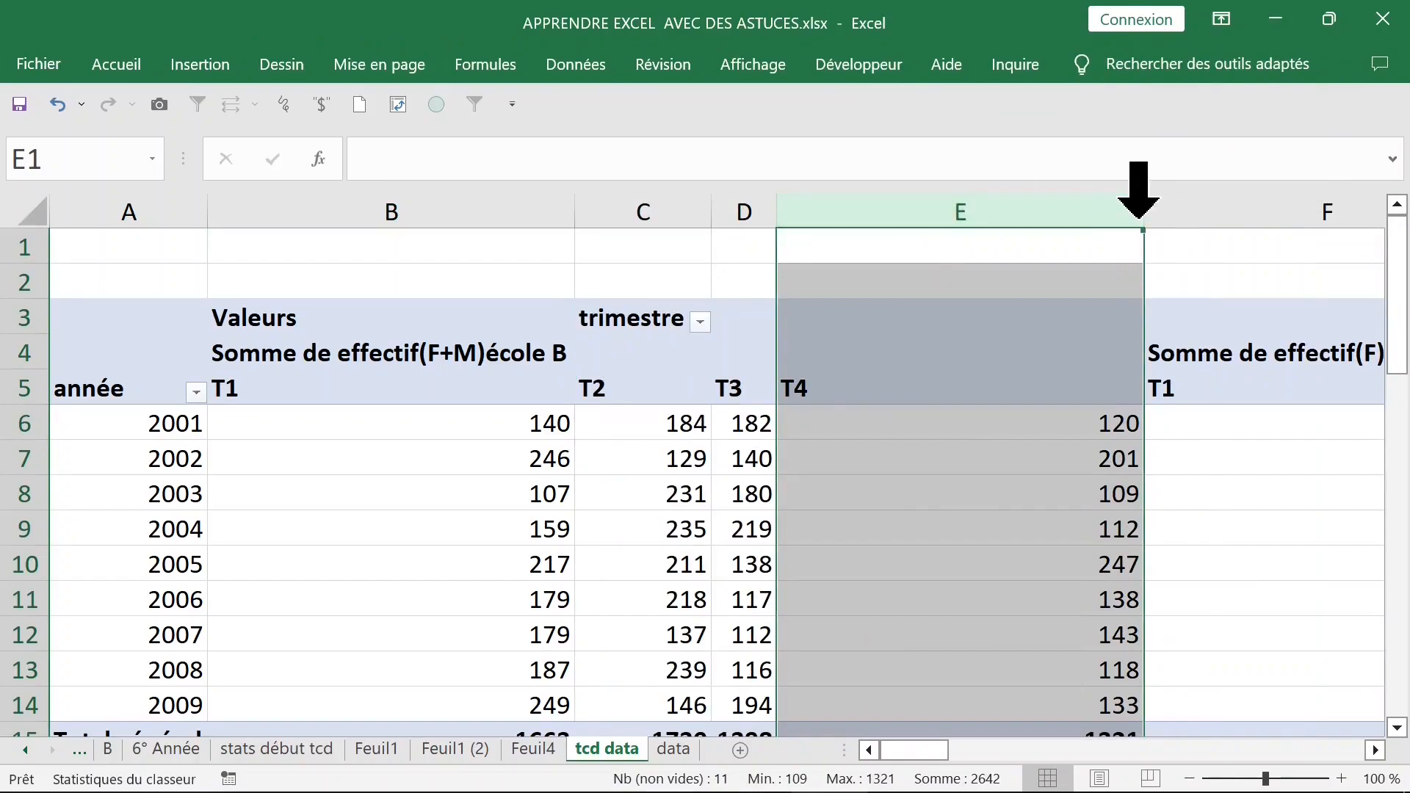
double_click(1144, 211)
click(397, 355)
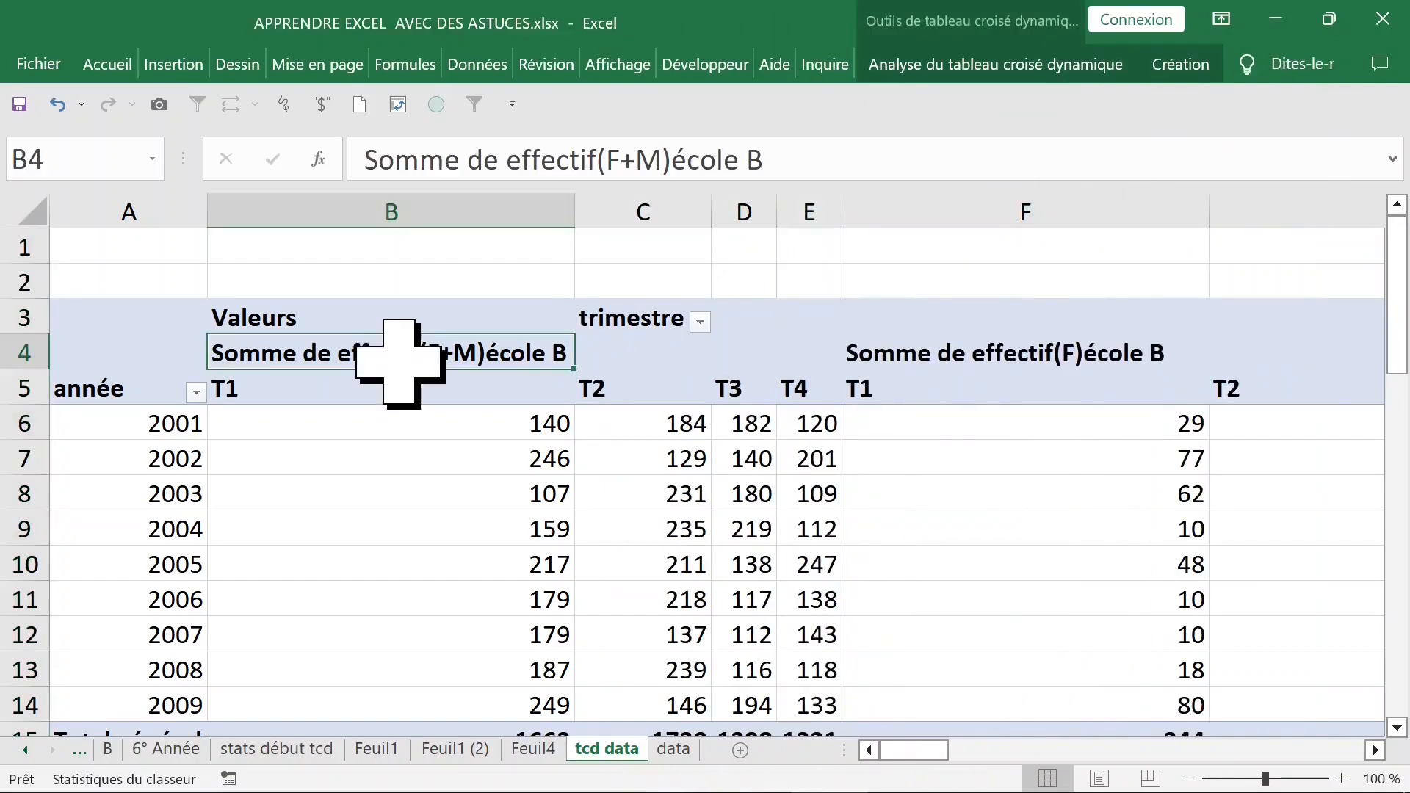
click(293, 393)
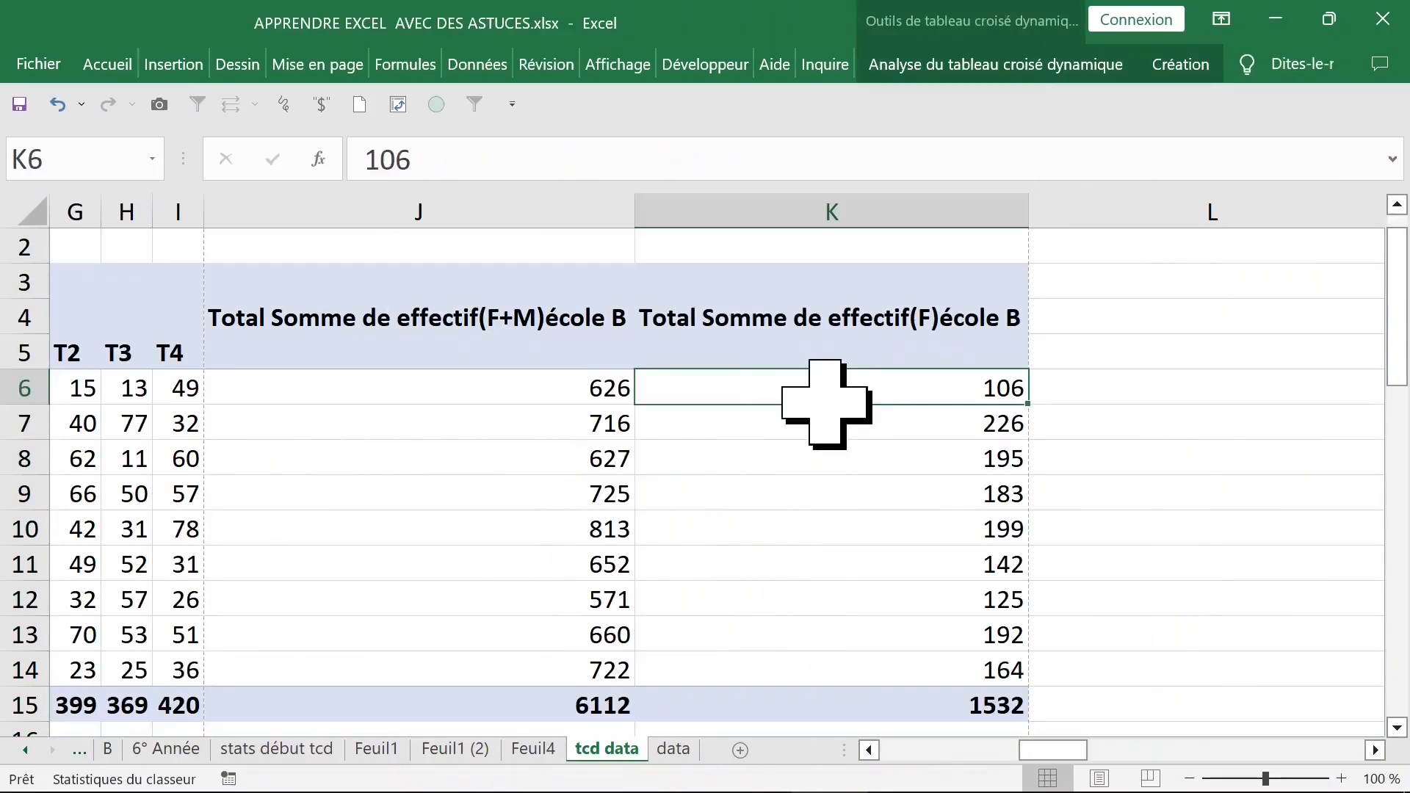
Step: Wrap the text of the header cells in row 4 and increase the row's height
click(227, 315)
click(15, 317)
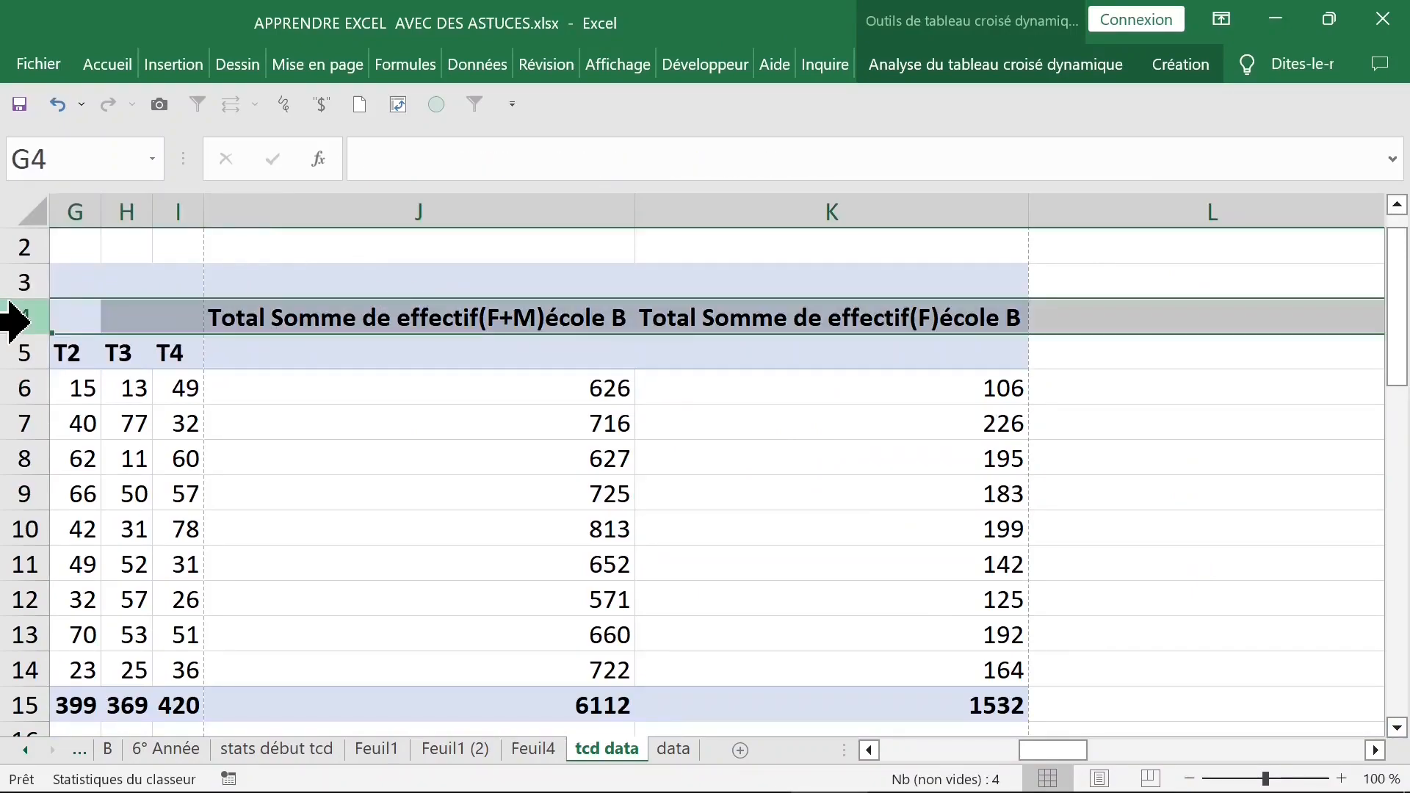
click(110, 62)
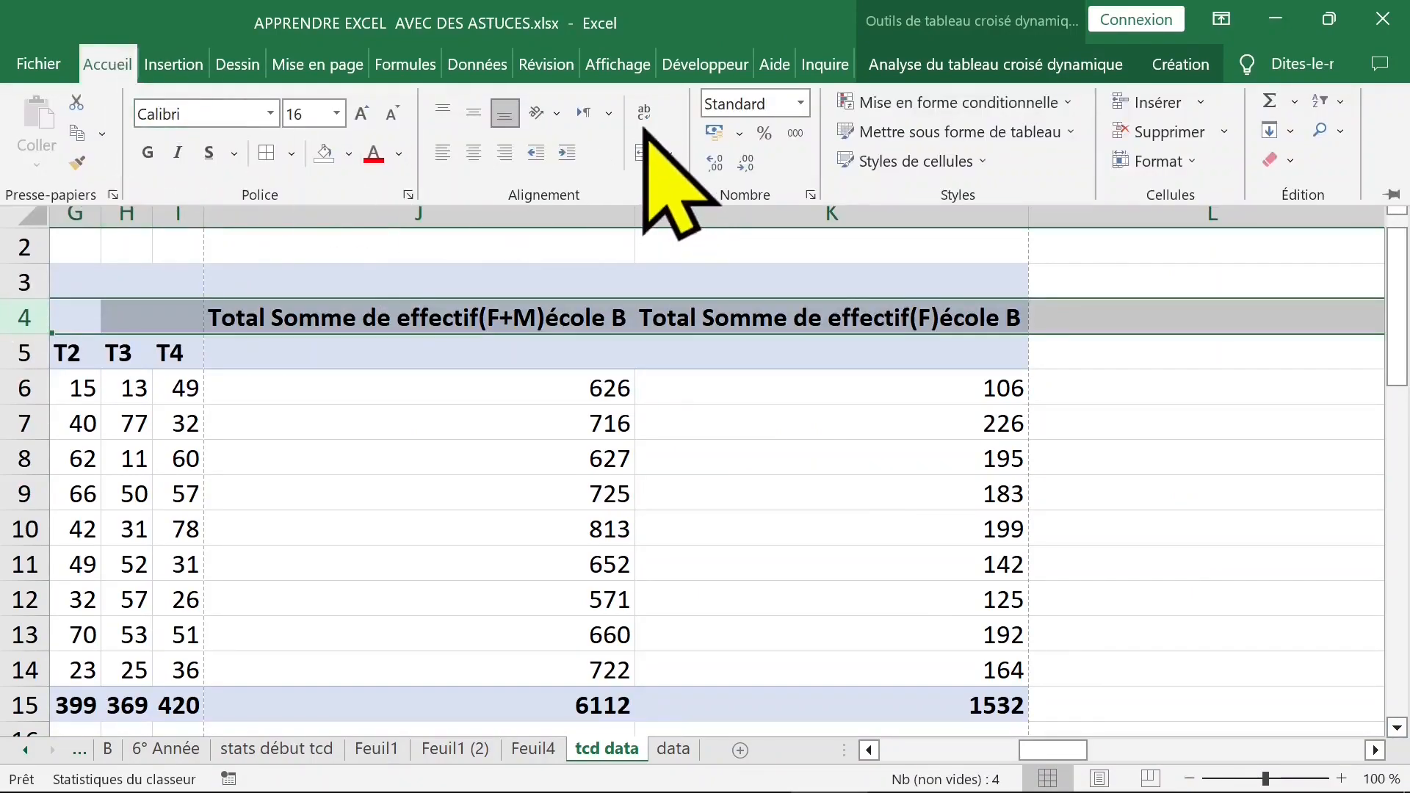
drag(25, 334, 25, 361)
click(444, 352)
Step: Narrow total columns J and K and the T1 columns B and F around their wrapped headers
drag(633, 218, 463, 221)
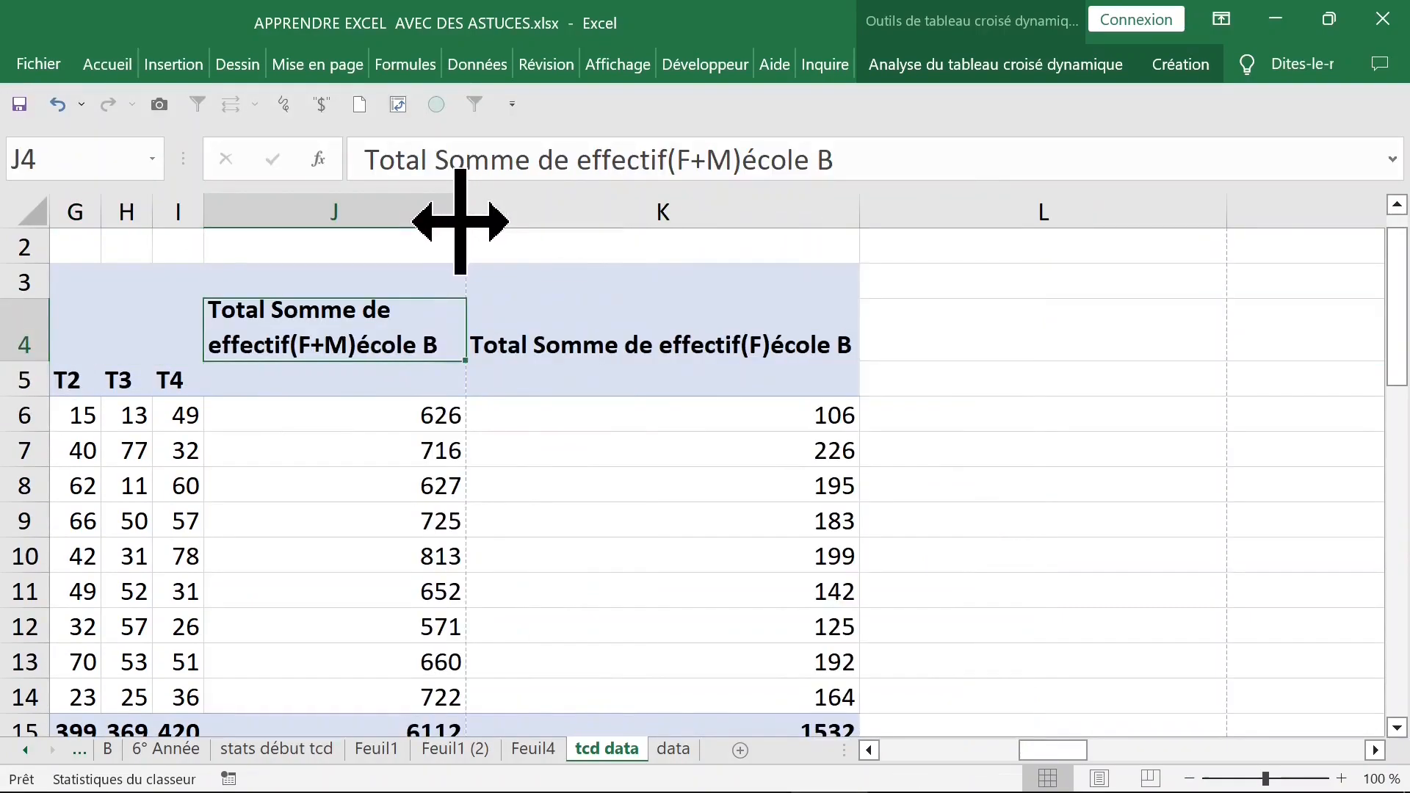
click(629, 340)
drag(859, 221, 683, 221)
key(Left)
key(Left)
key(Left)
key(Left)
key(Left)
drag(547, 220, 445, 224)
scroll(583, 488, left, 3)
Step: Move the trimestre field from the pivot table's columns to its report filter area
click(518, 446)
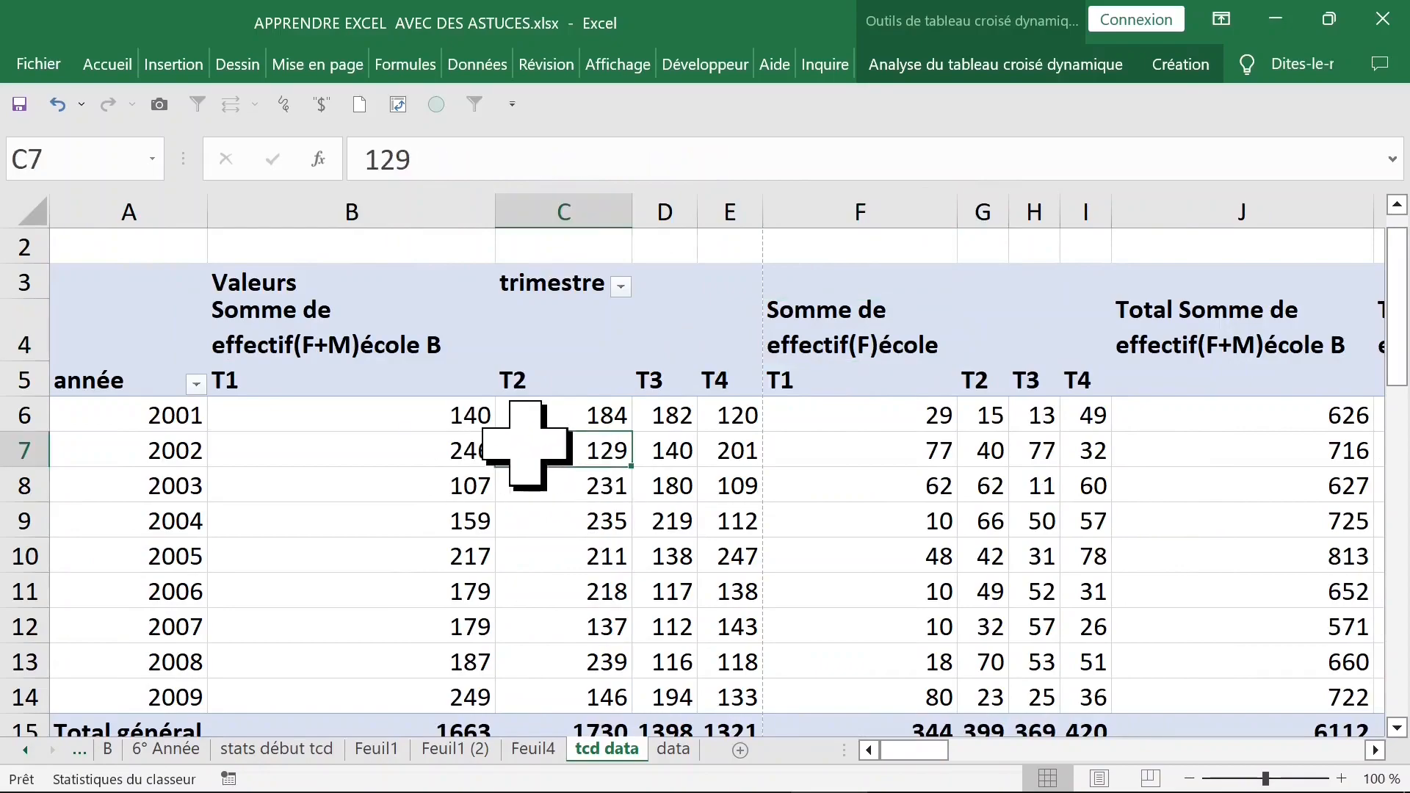
click(393, 426)
right_click(396, 425)
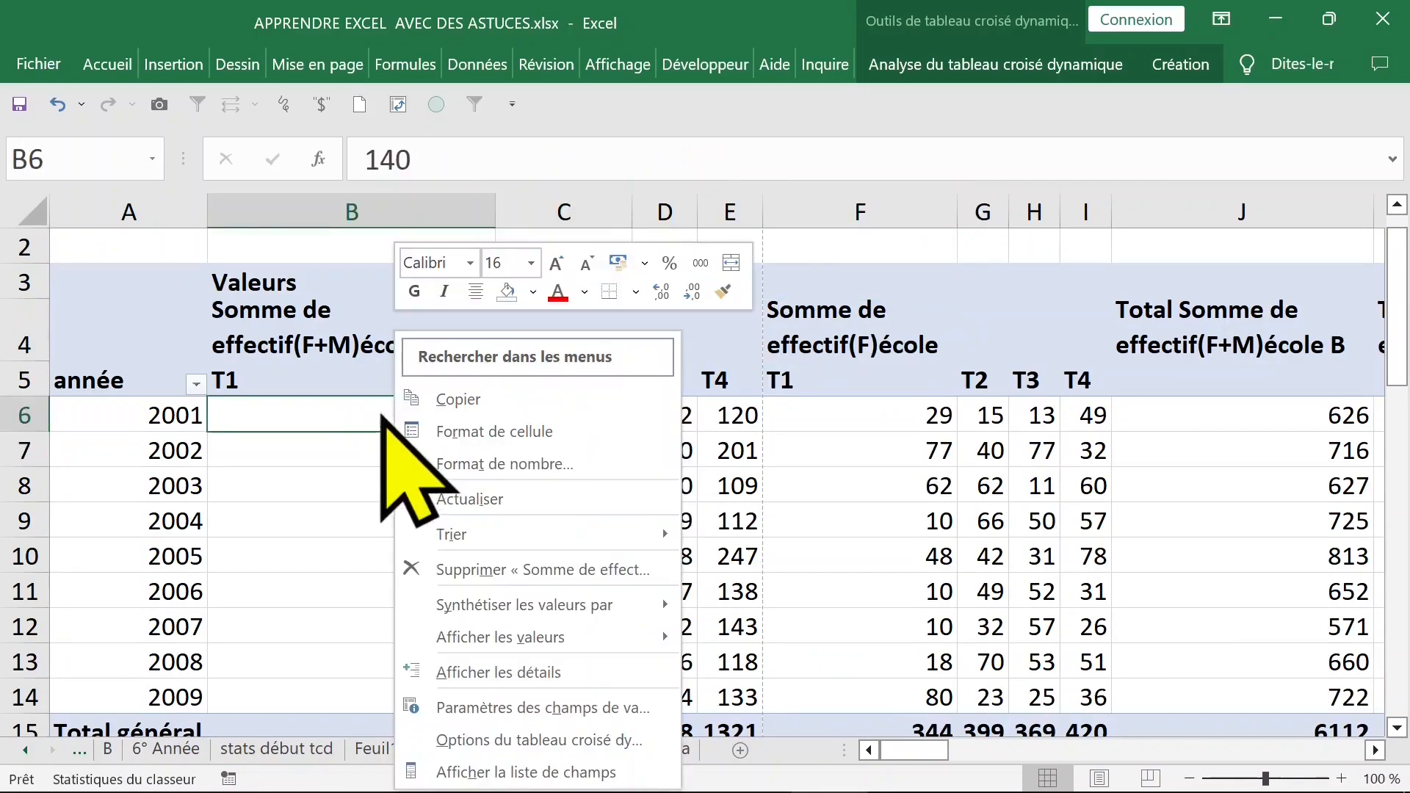
click(487, 771)
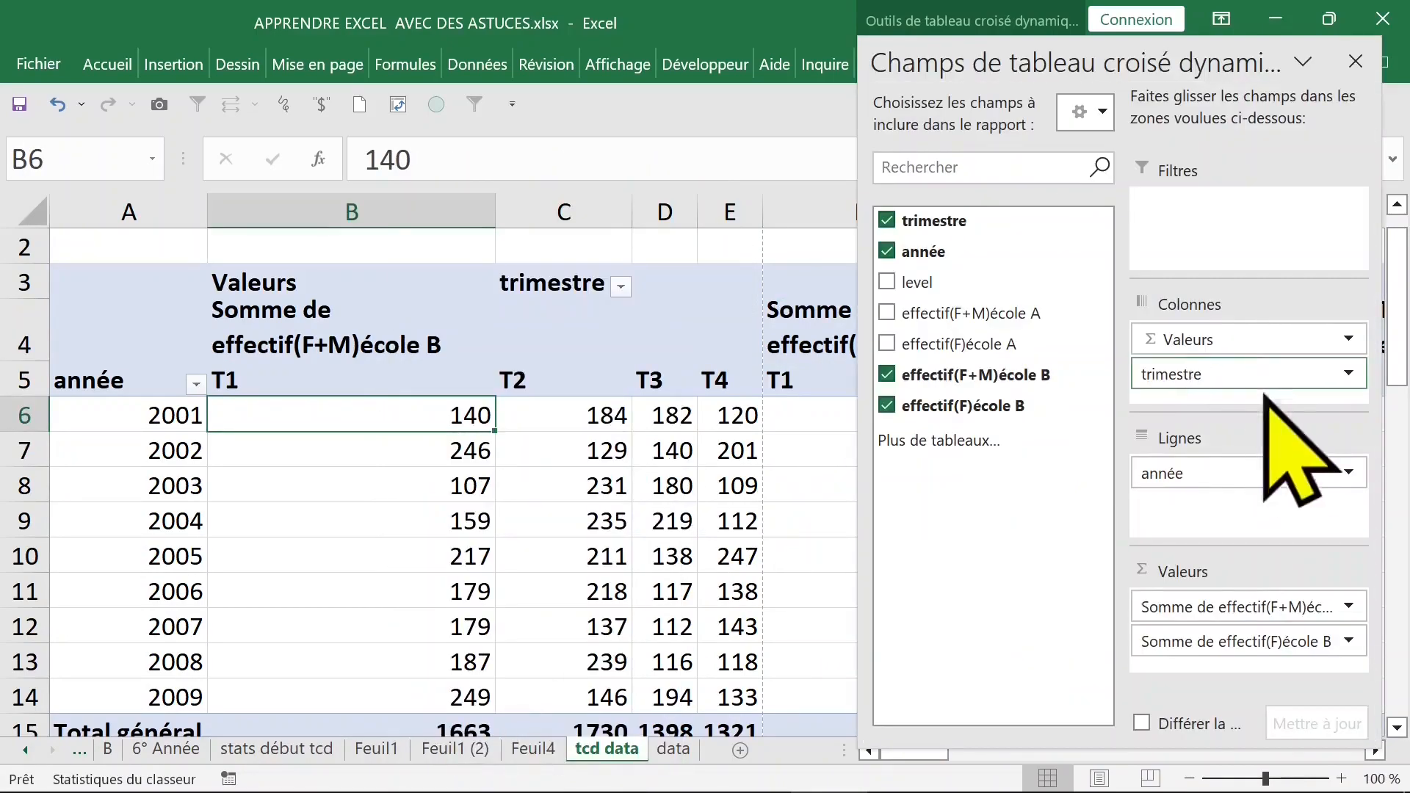
drag(1257, 391, 1221, 234)
click(1355, 61)
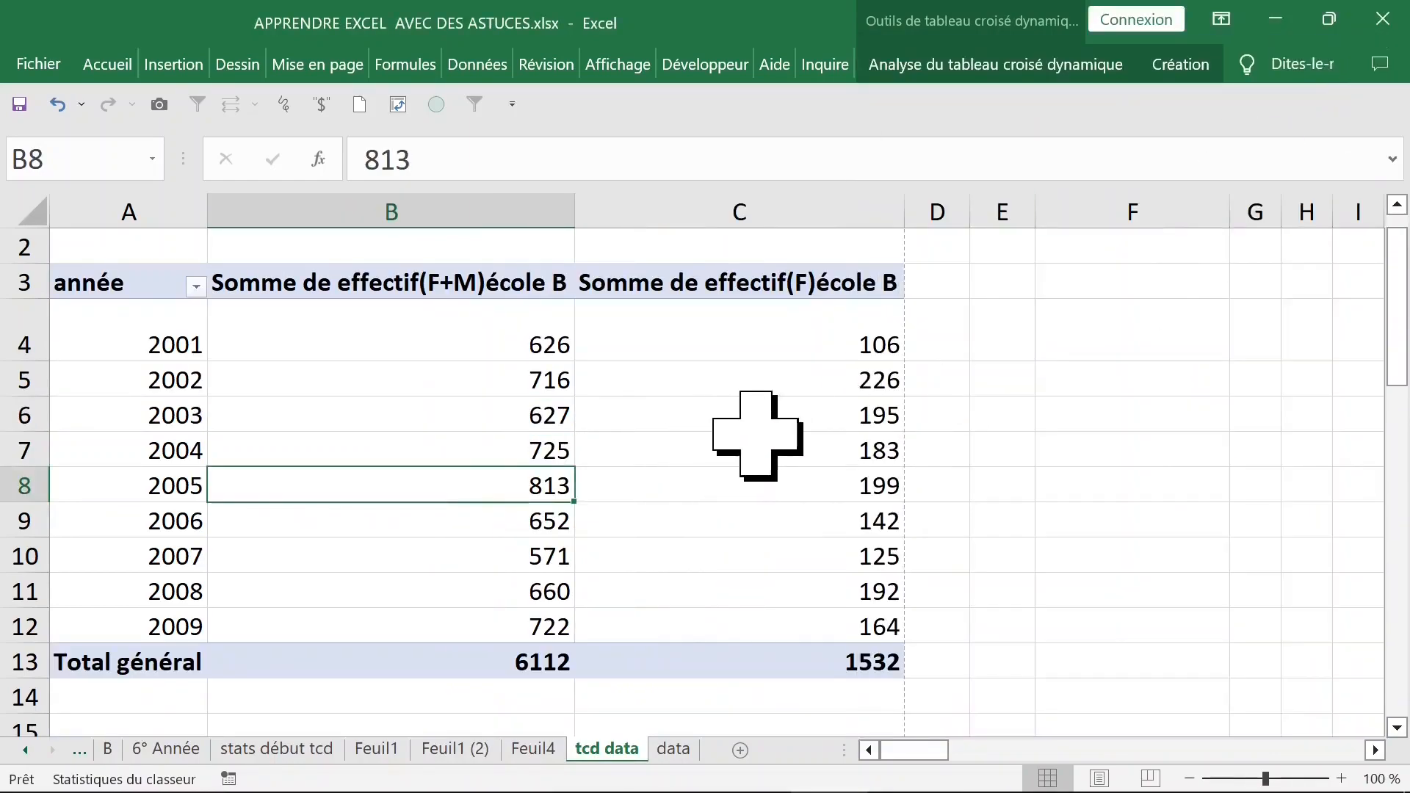
Step: Filter the pivot table to show only trimestre T1
click(372, 279)
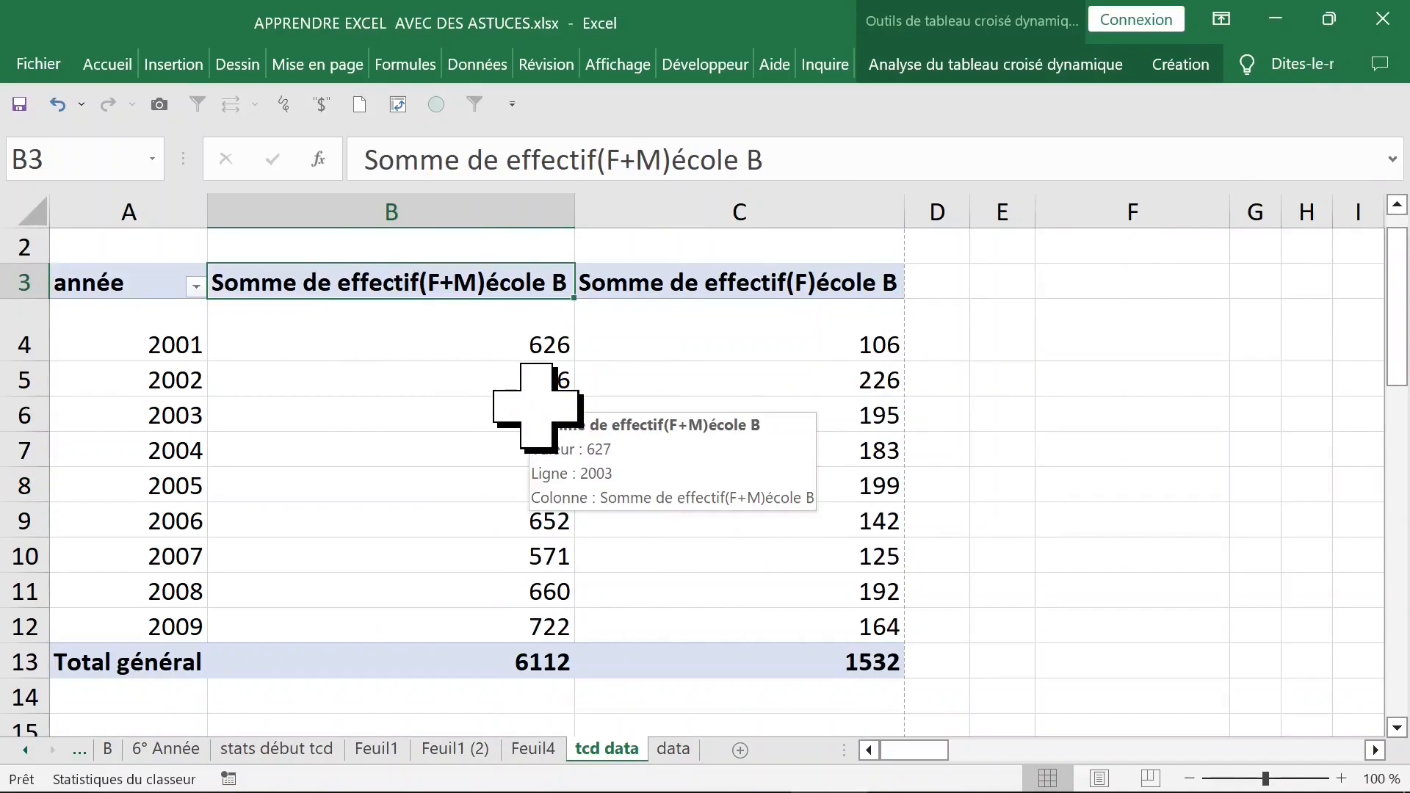
click(812, 283)
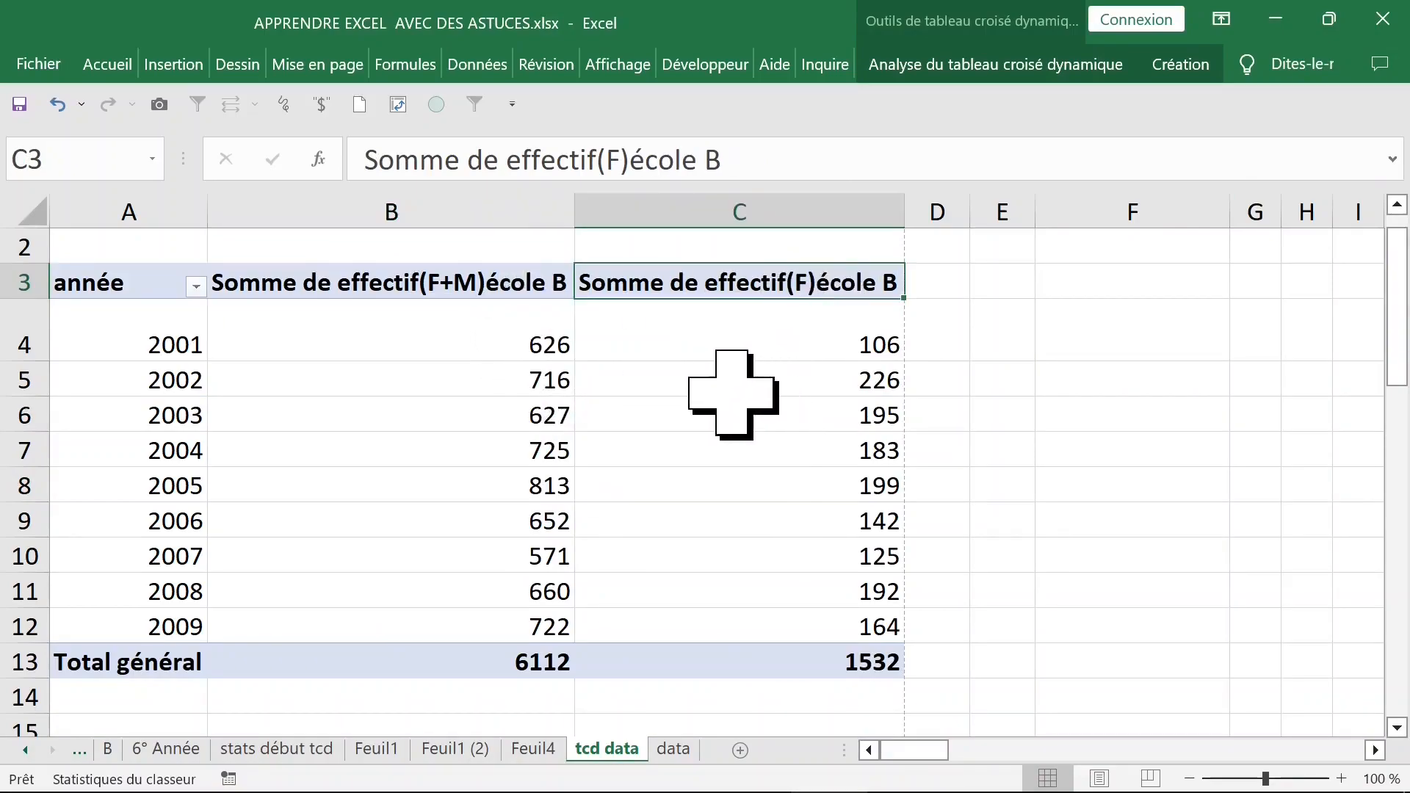
click(453, 391)
click(277, 342)
scroll(514, 345, up, 1)
click(563, 251)
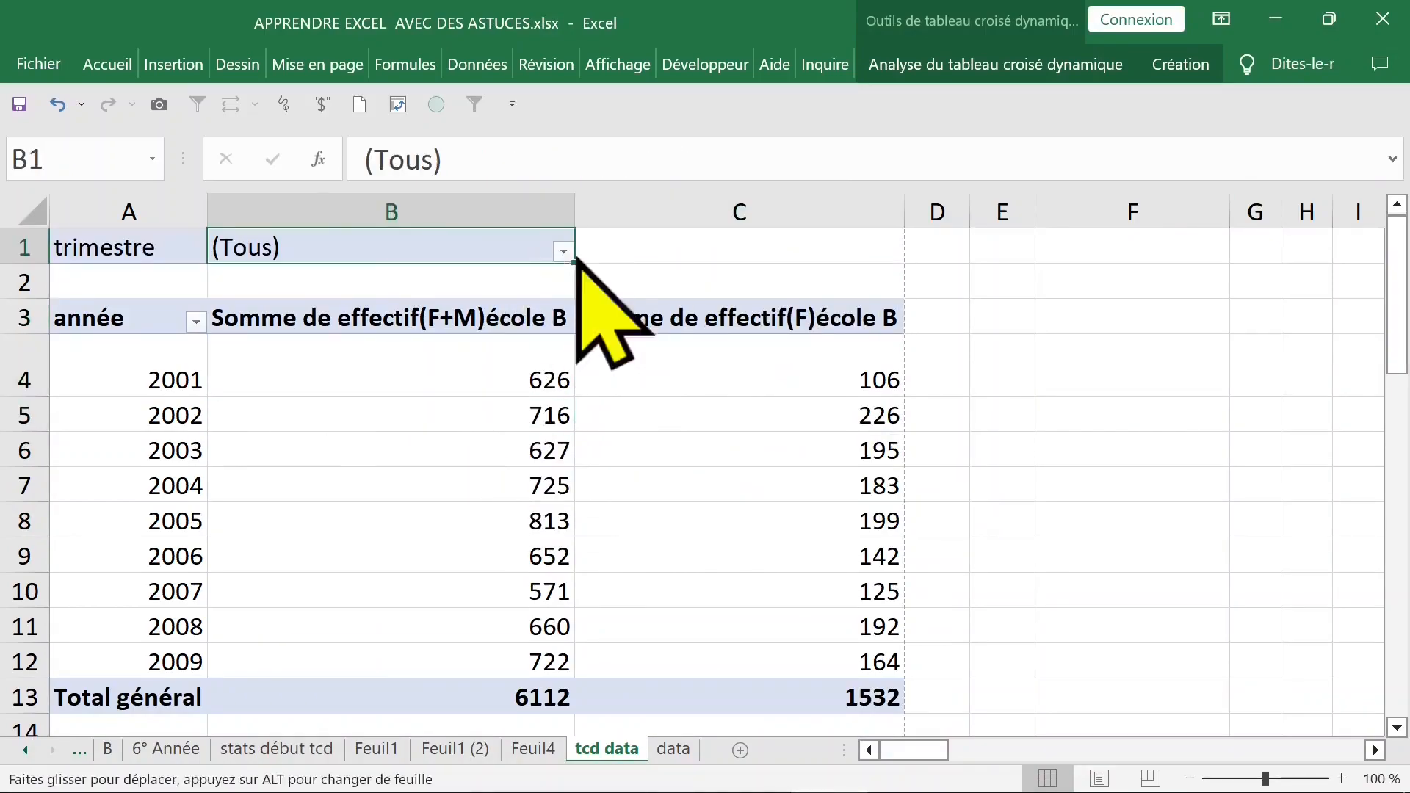
click(296, 341)
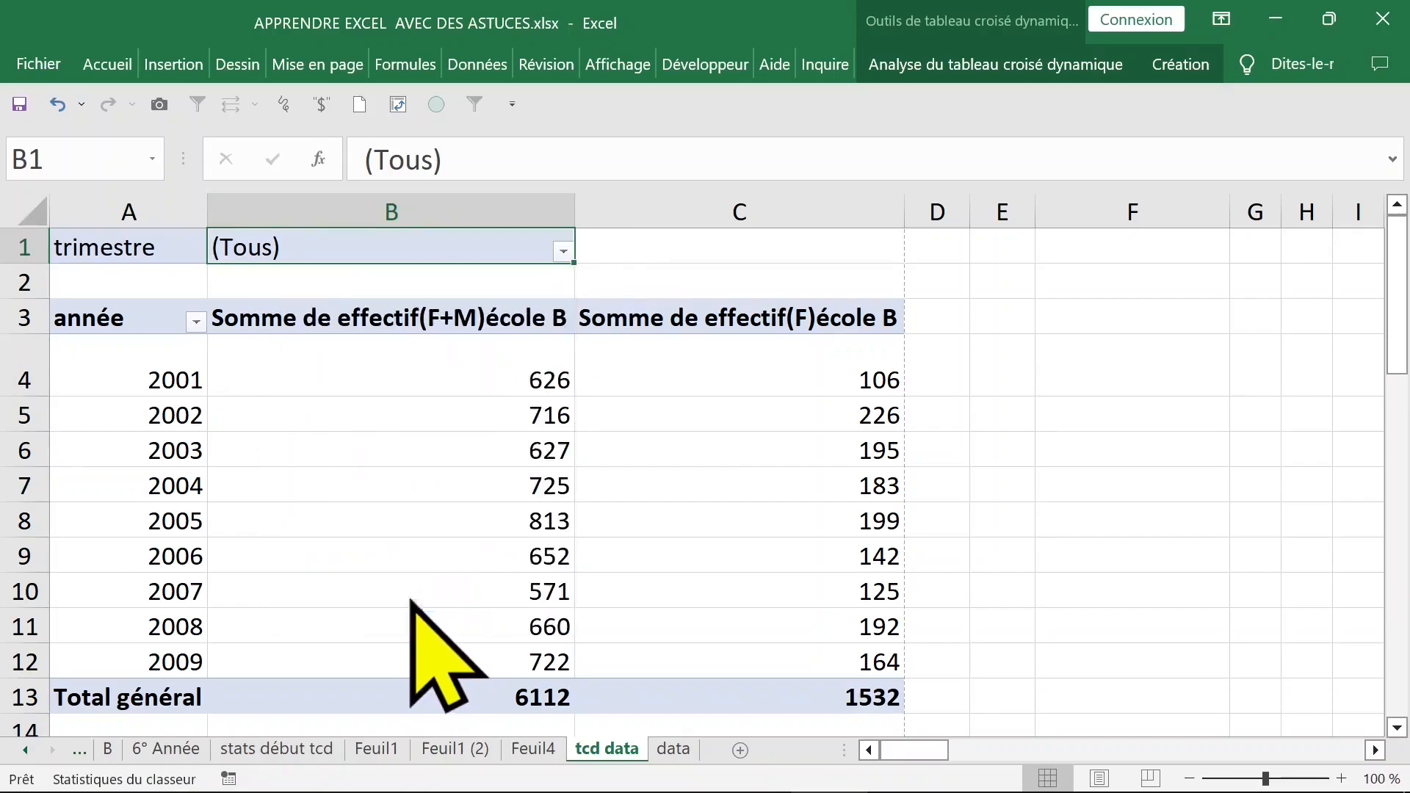
click(409, 596)
Step: Allow multiple items in the trimestre filter and show T1 and T4 together
click(563, 252)
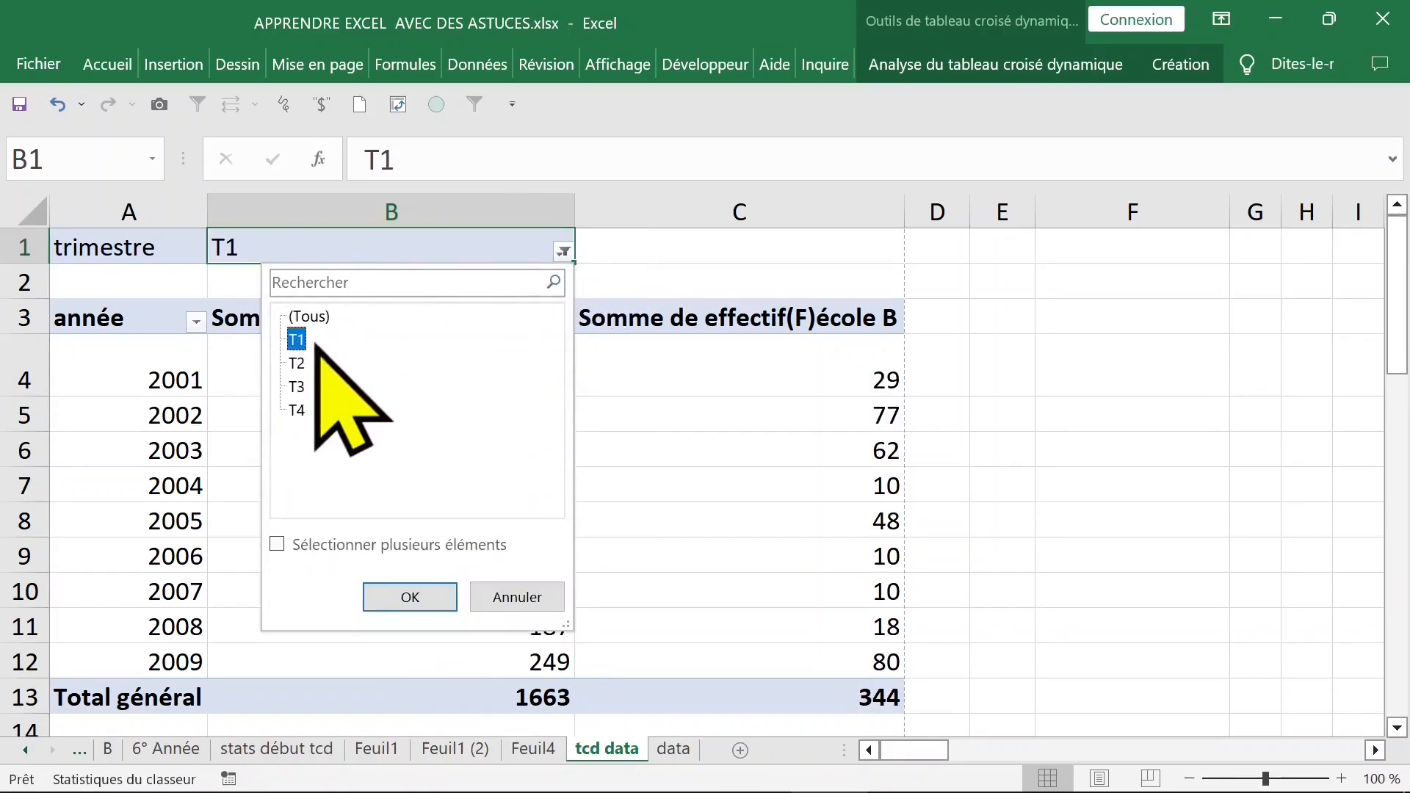
click(296, 410)
click(296, 340)
click(277, 544)
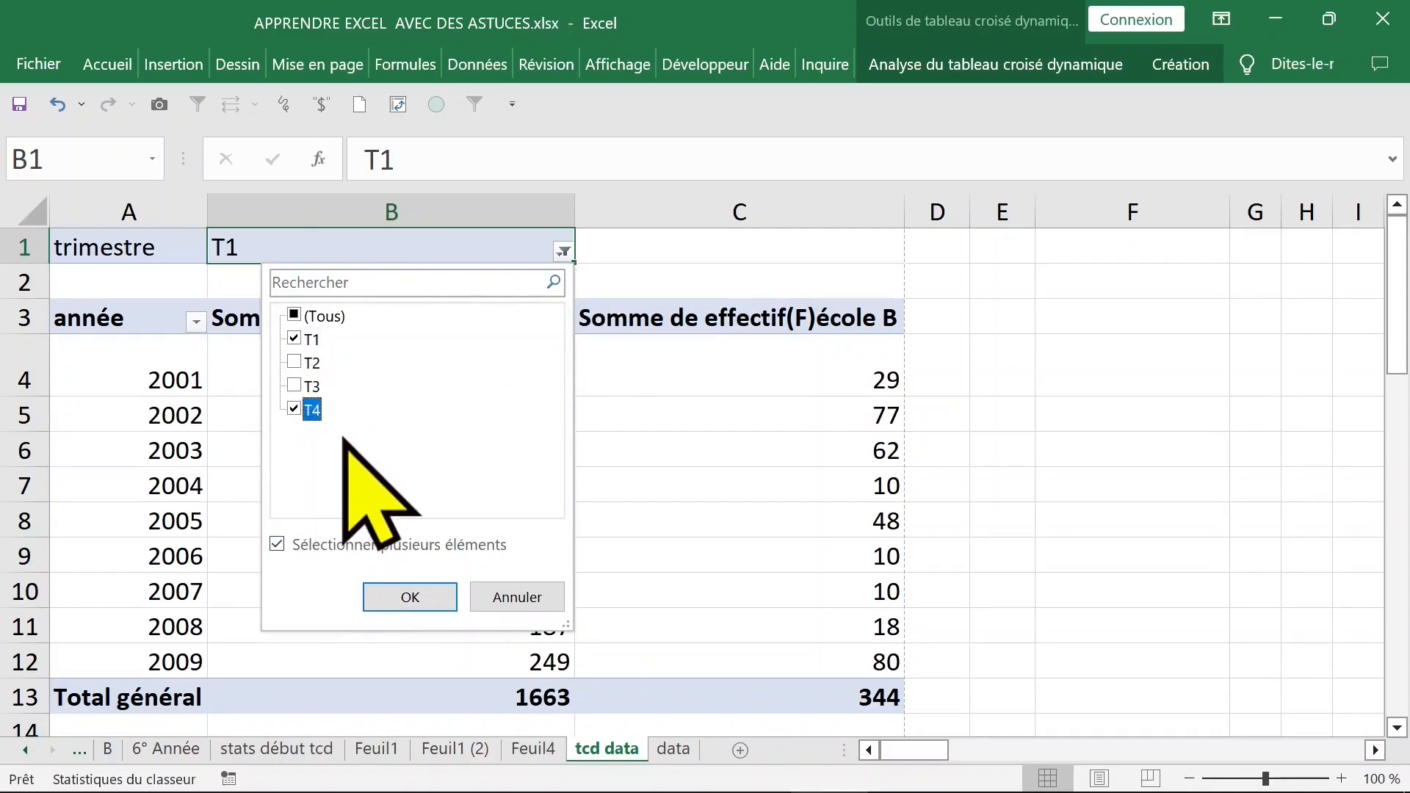
click(406, 596)
Step: Reset the trimestre filter to (Tous)
click(564, 251)
click(295, 316)
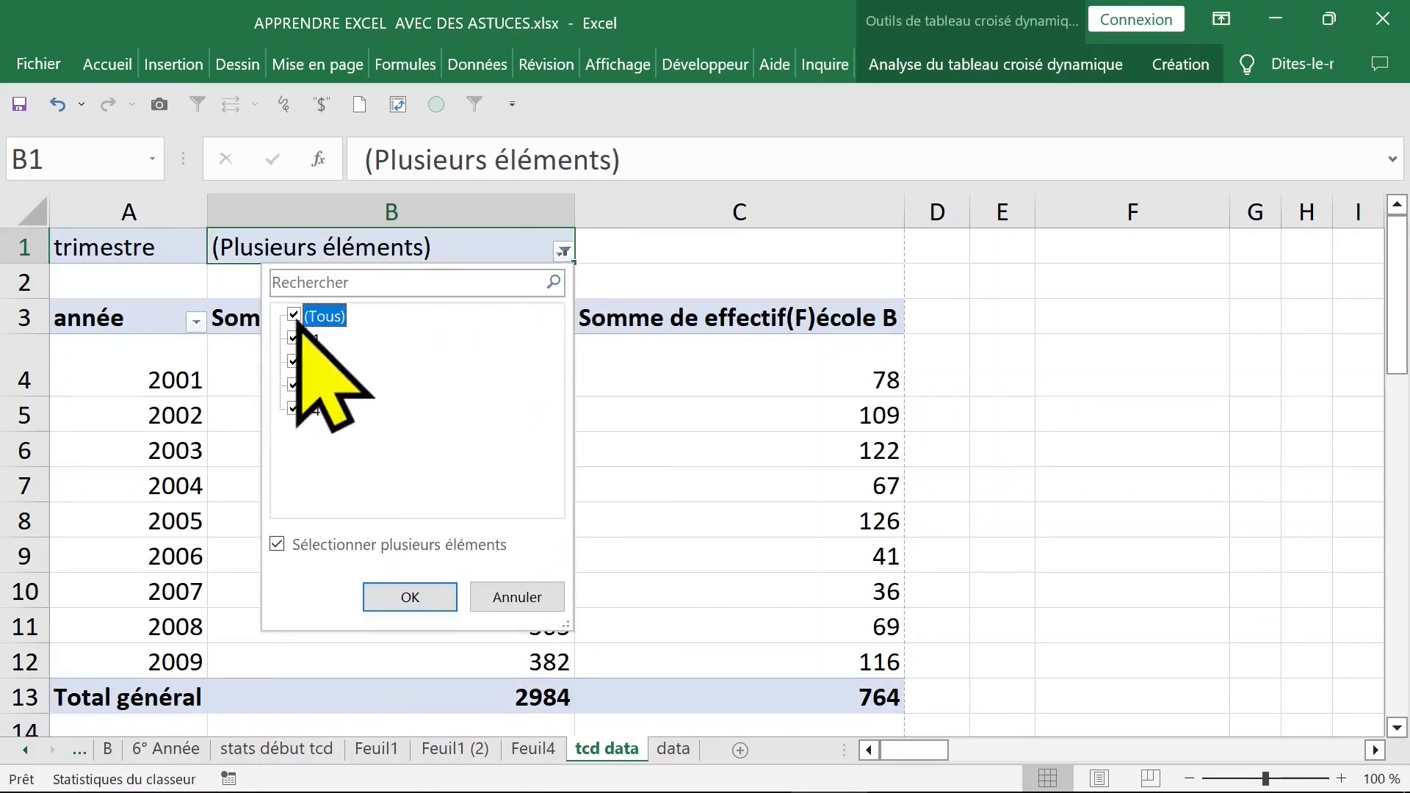
click(408, 596)
click(450, 459)
click(168, 426)
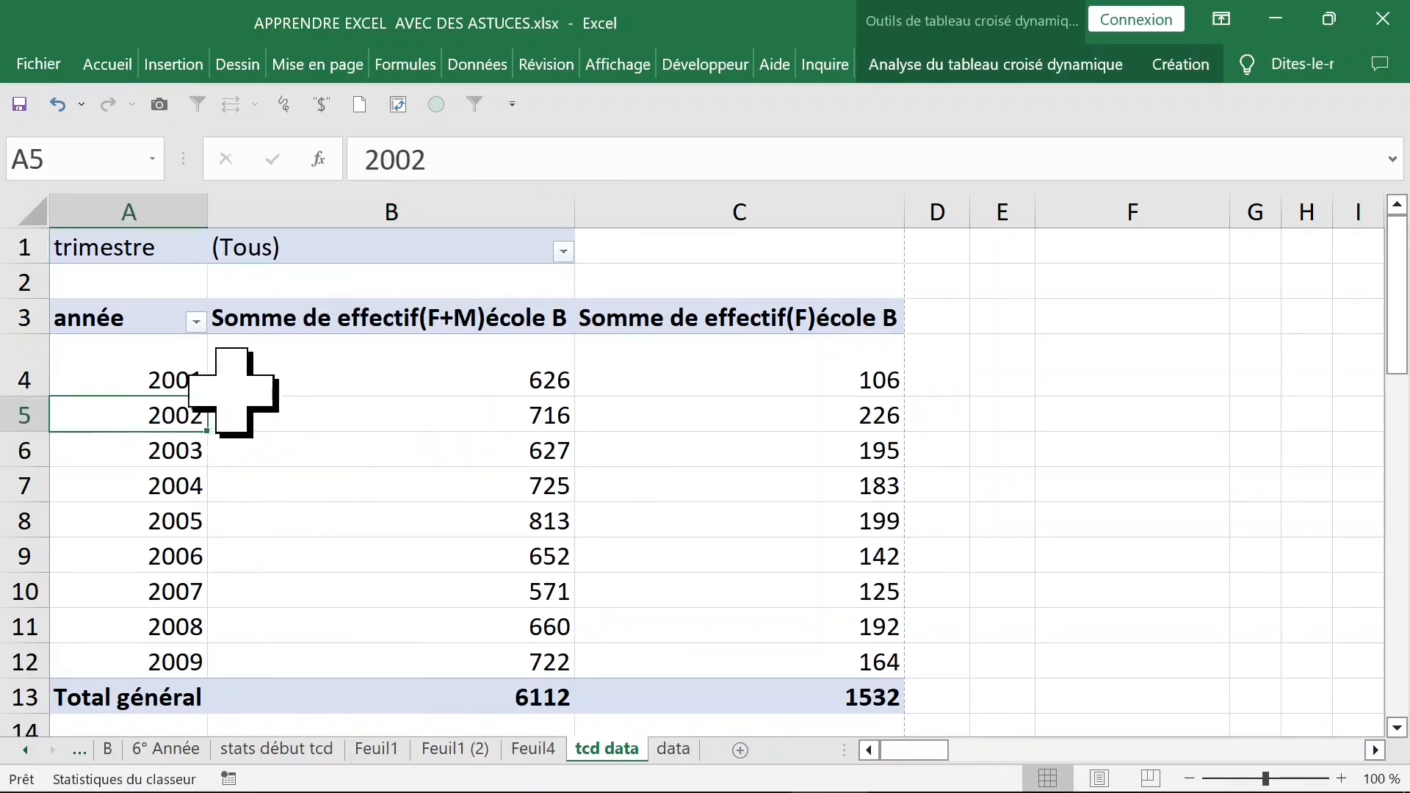
click(397, 417)
click(563, 251)
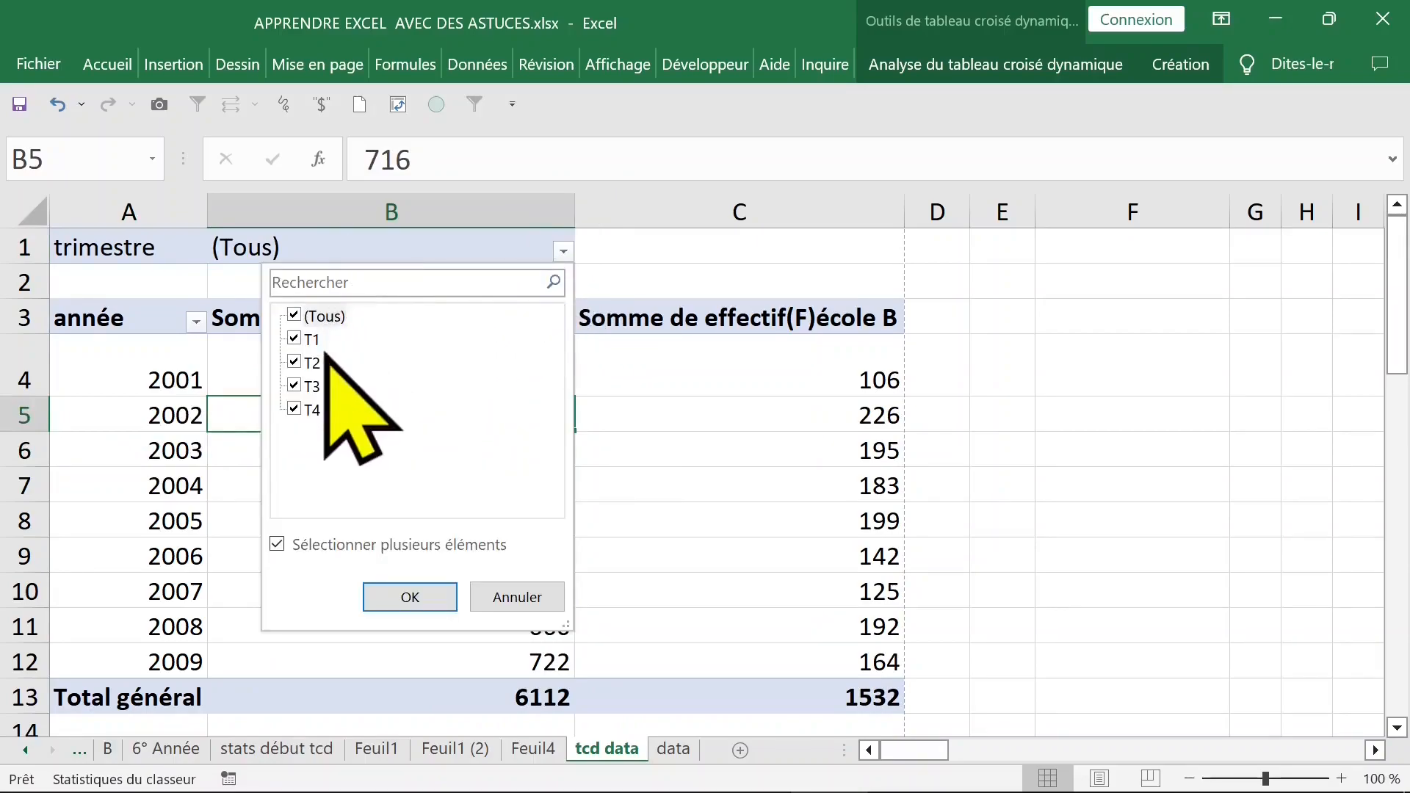
click(523, 596)
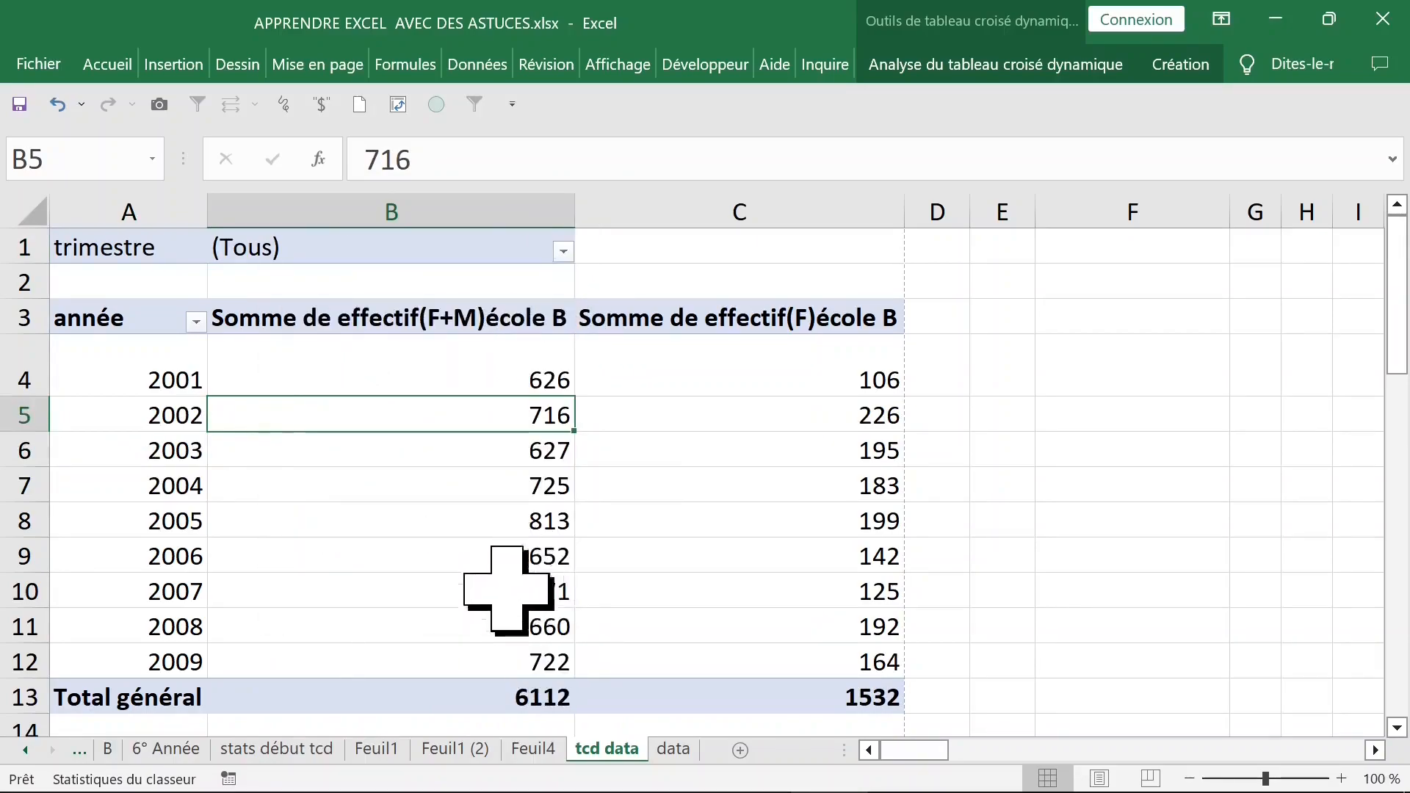
click(1180, 64)
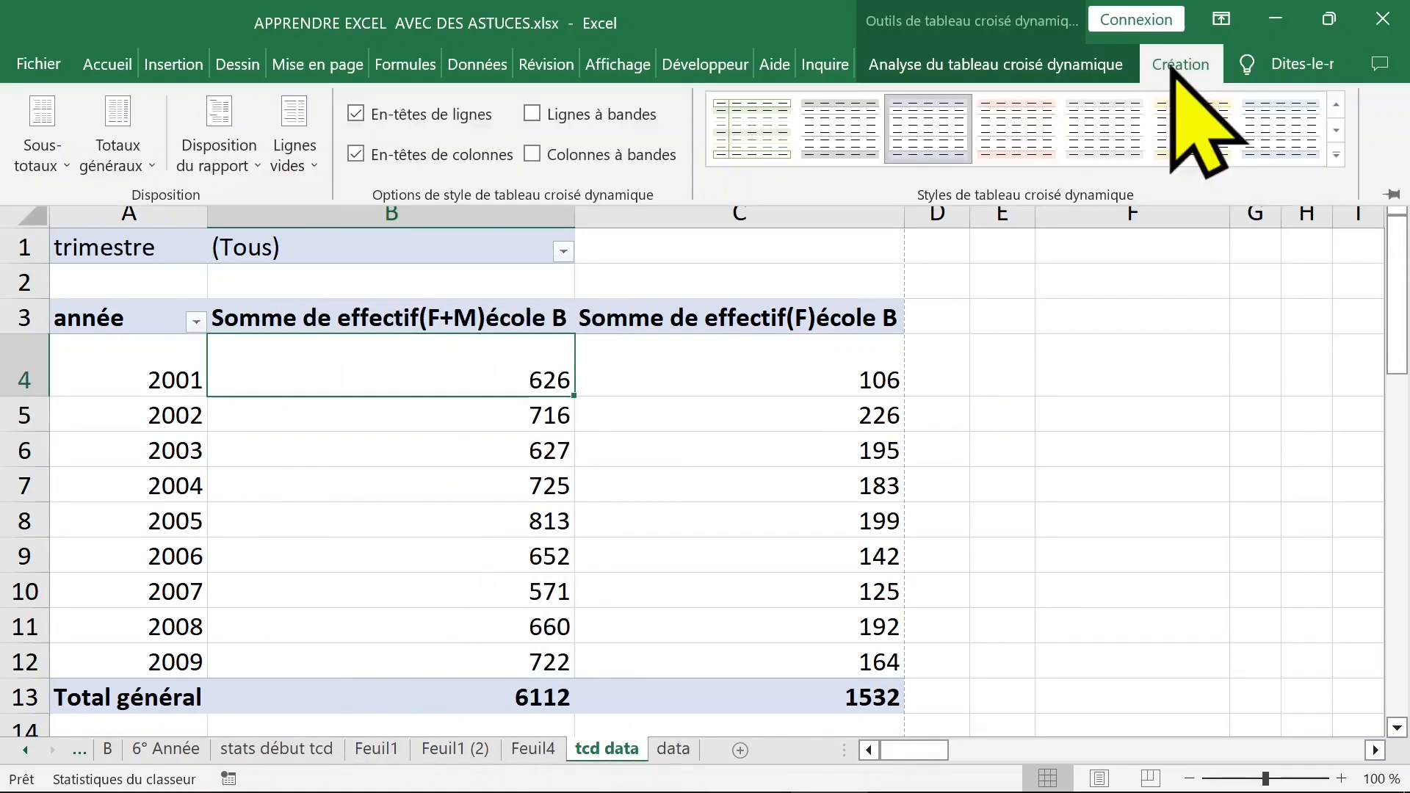
click(1037, 65)
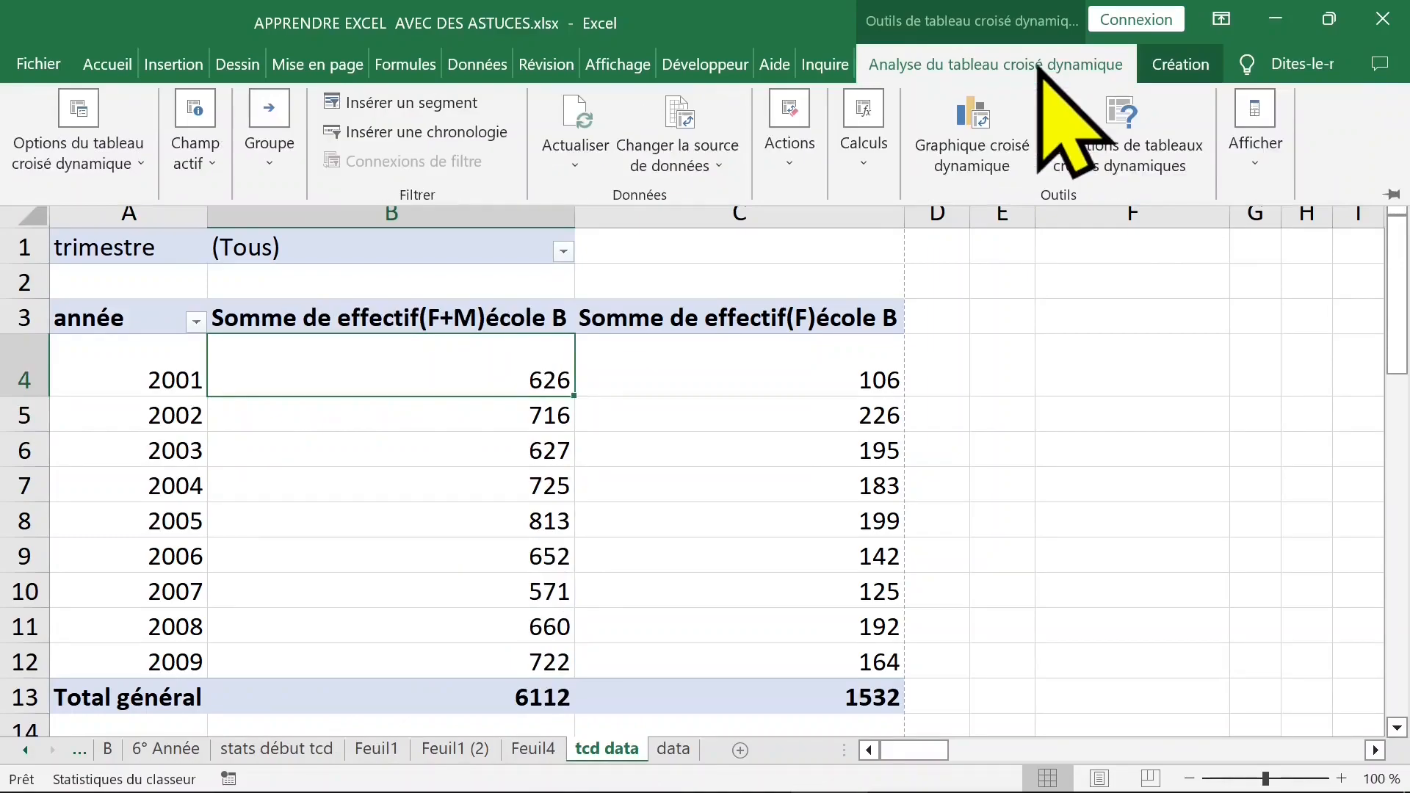
click(134, 164)
click(44, 284)
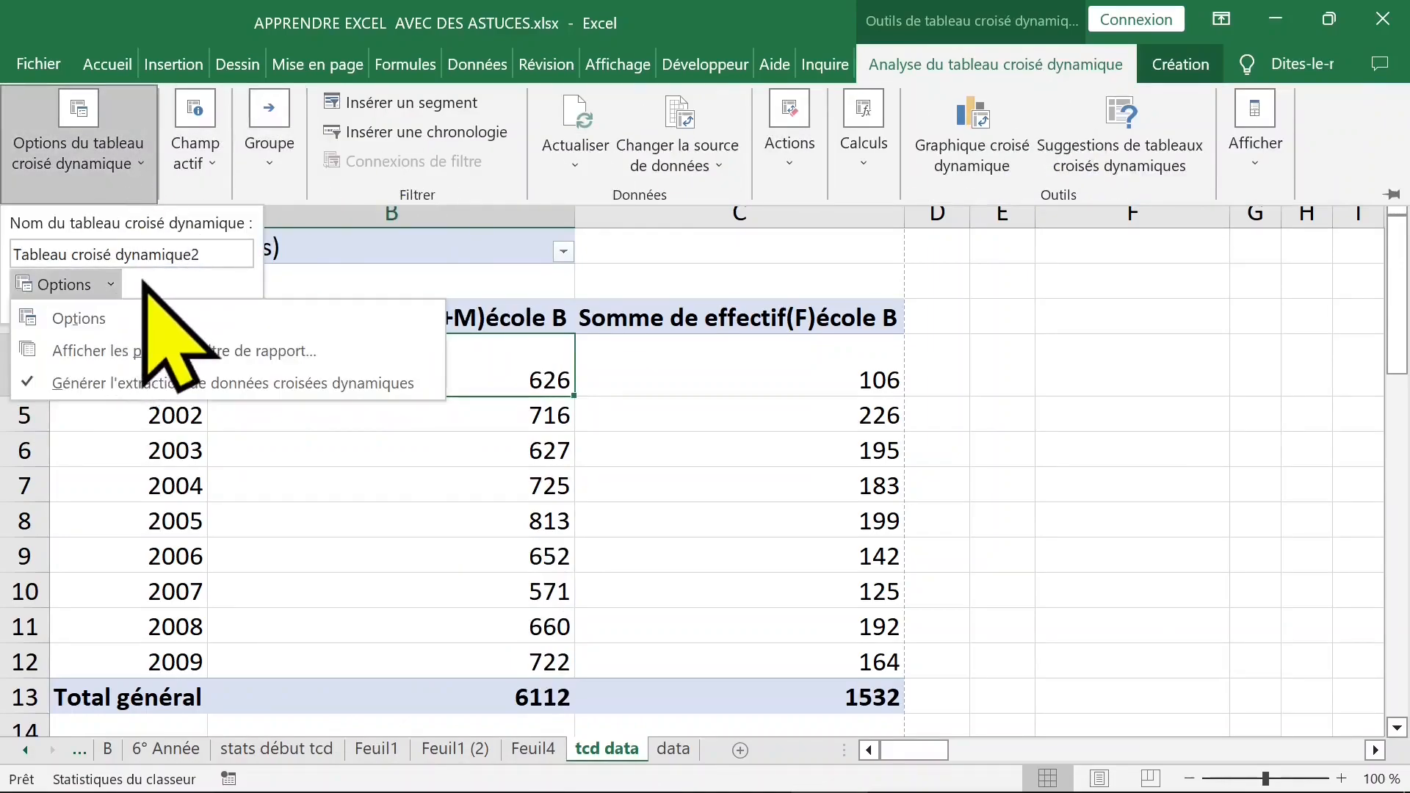
click(101, 352)
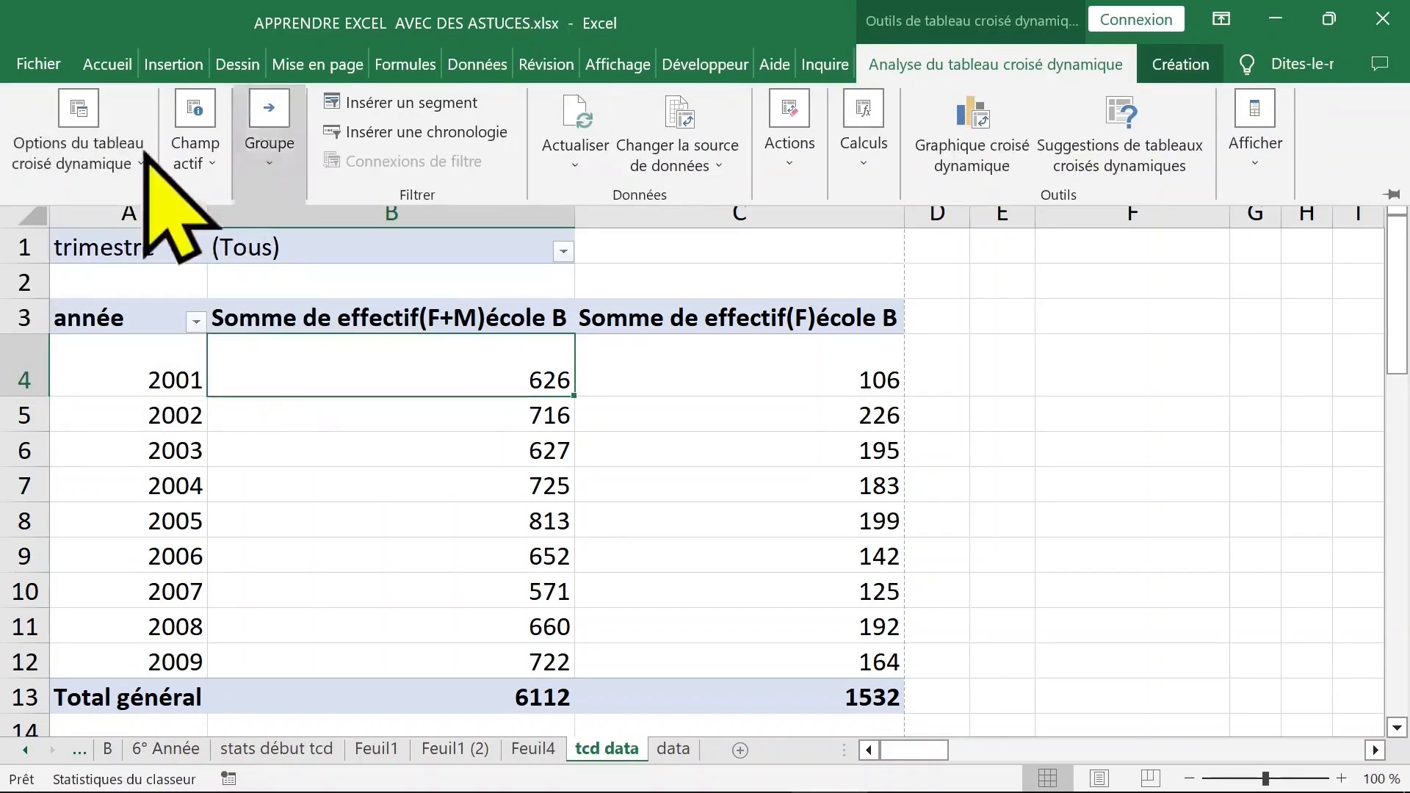
click(128, 169)
click(88, 285)
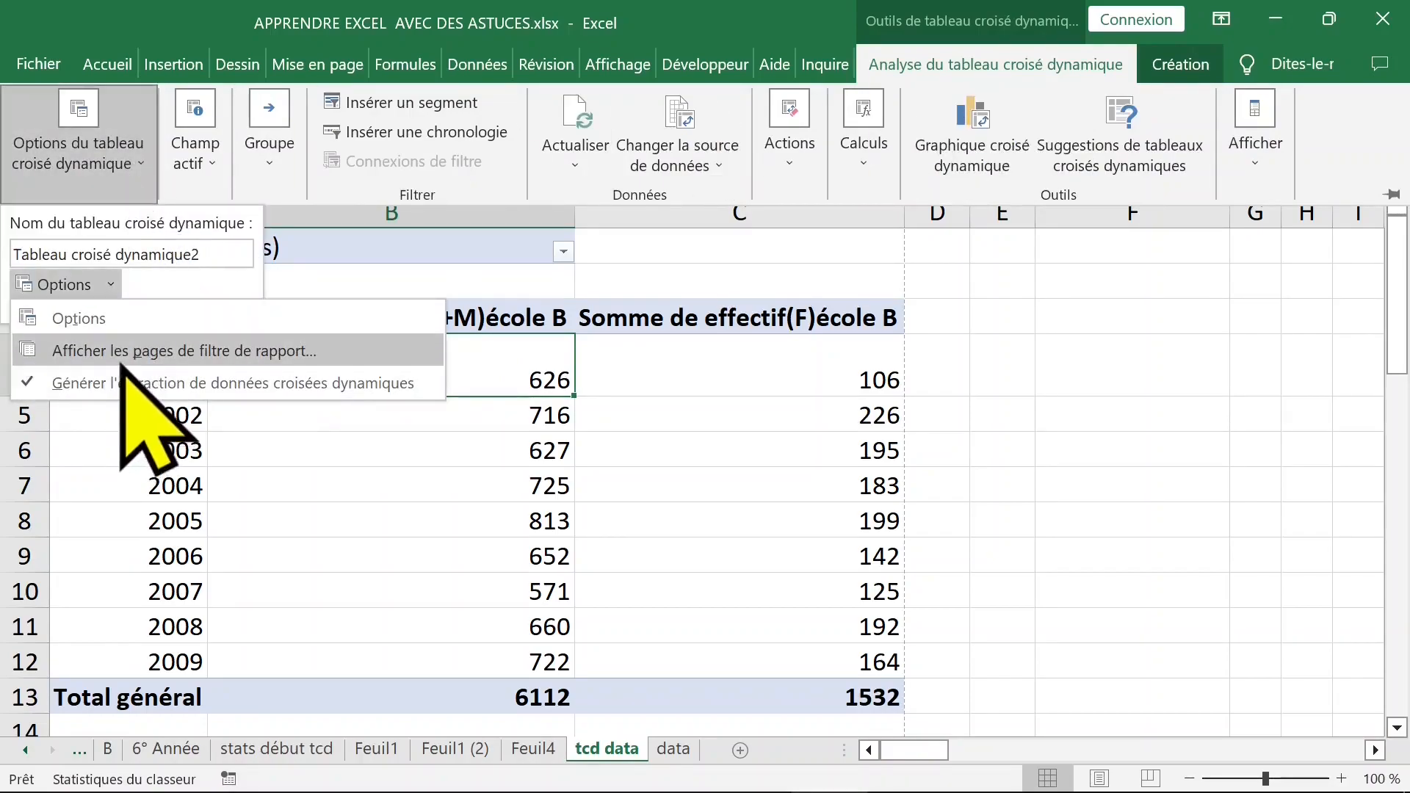
click(1039, 397)
click(1126, 387)
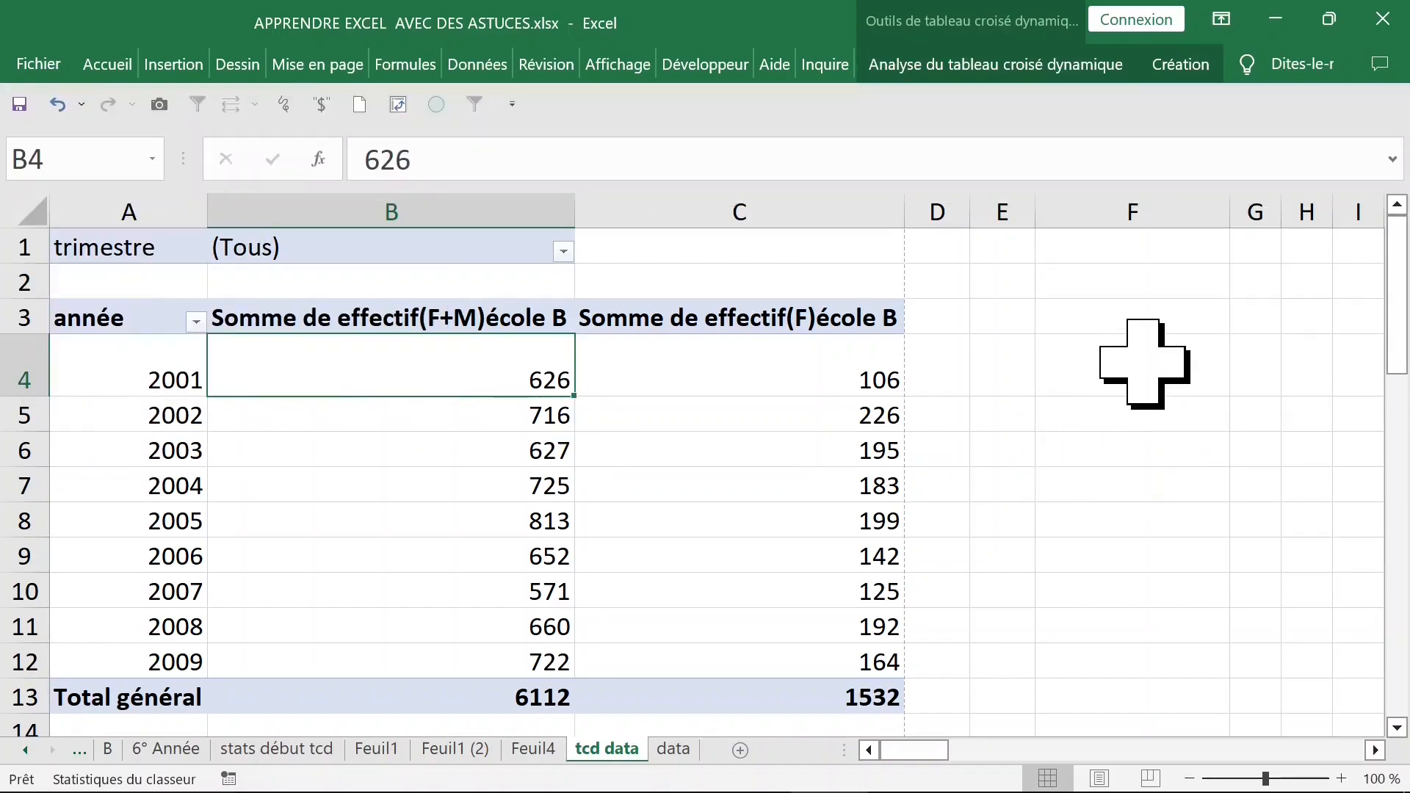
Step: Select the 2002 cell in the pivot table's année column and keep the pivot analysis ribbon pinned open
click(1140, 366)
click(1202, 459)
click(1137, 400)
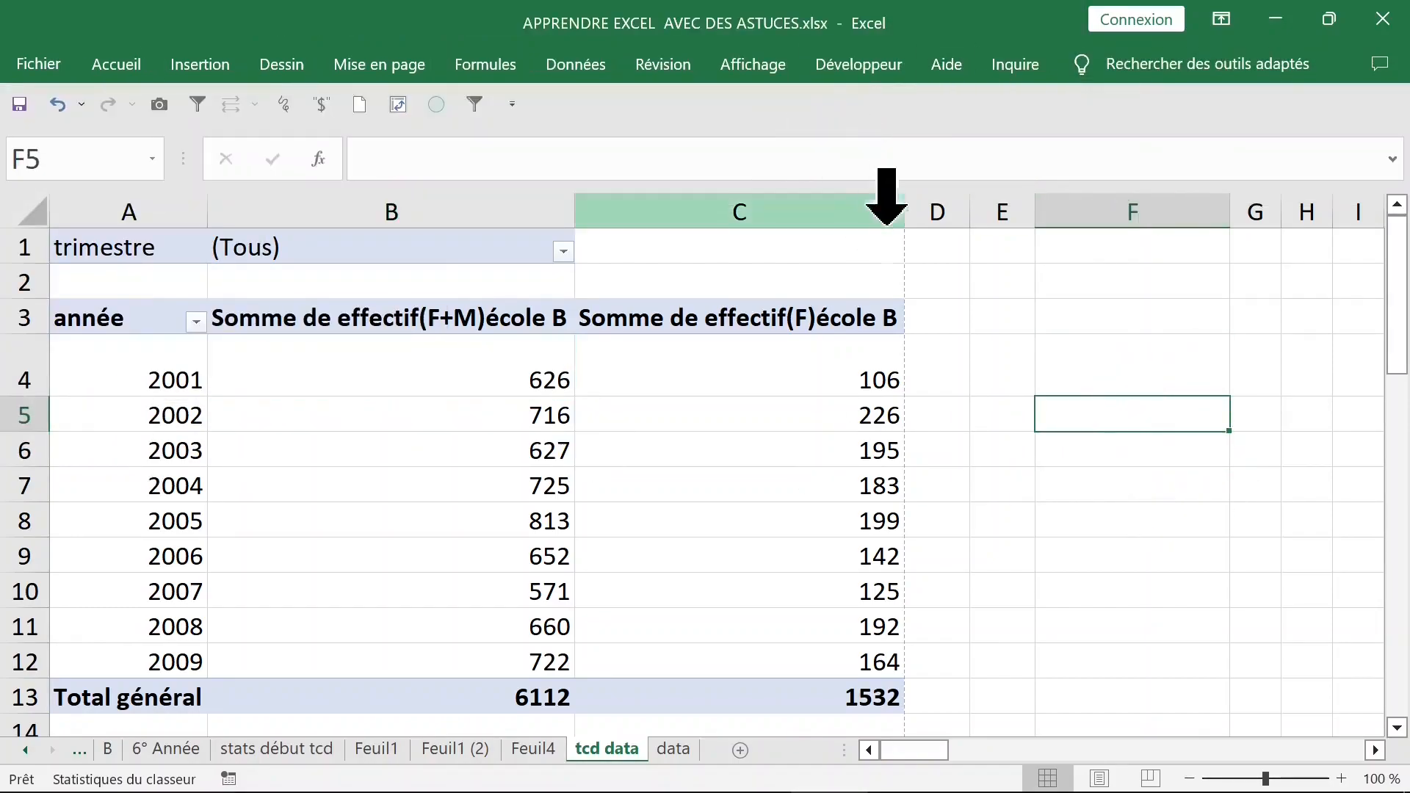
click(562, 408)
click(817, 479)
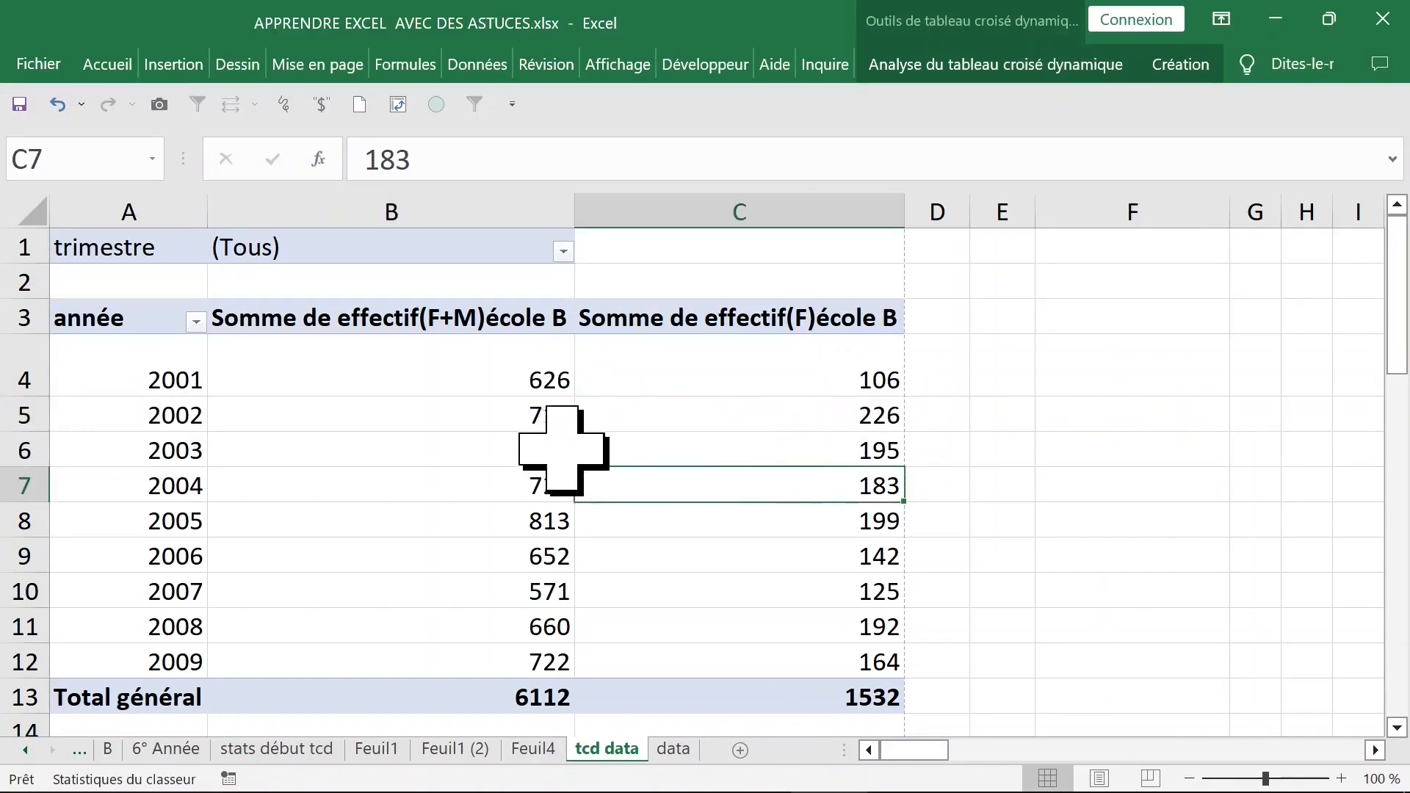
click(385, 421)
click(137, 418)
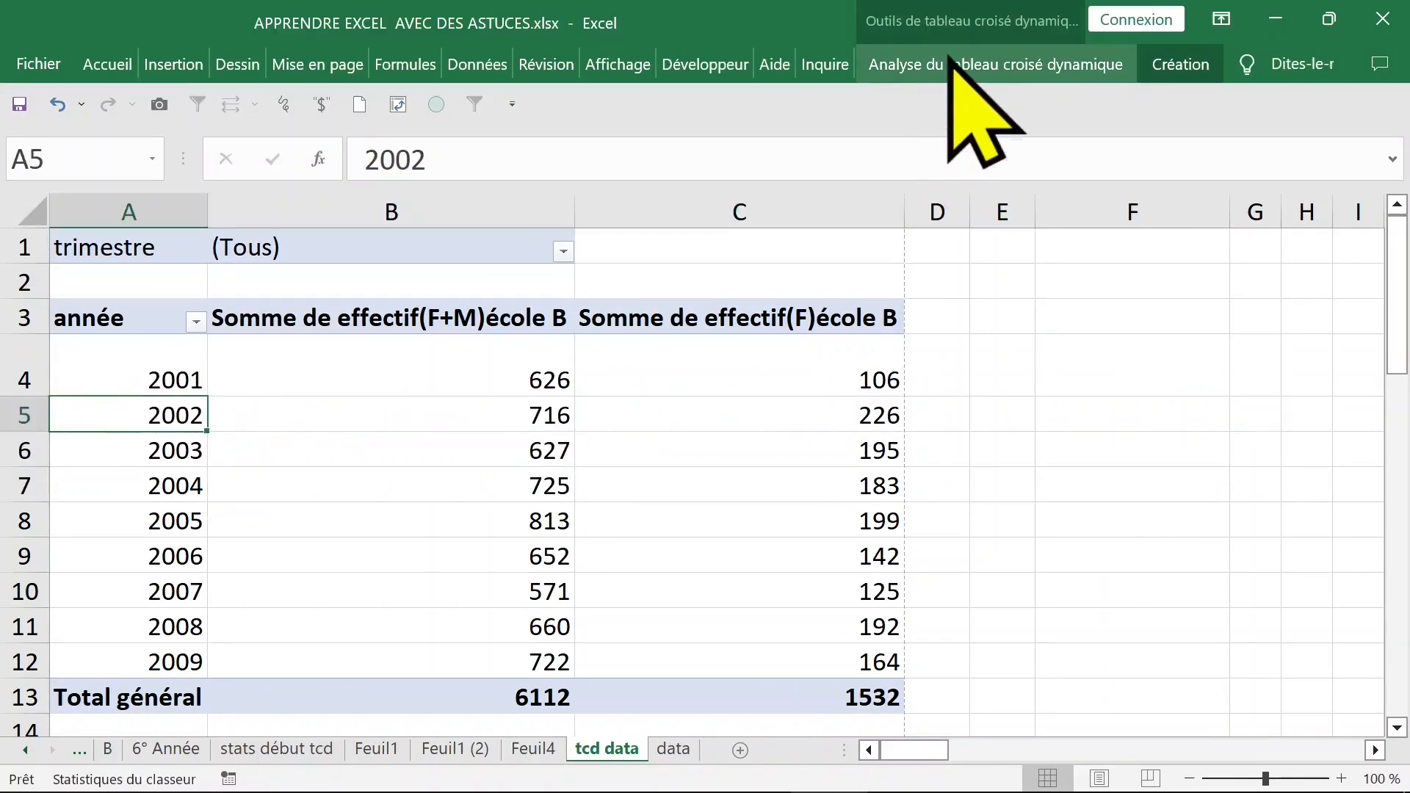
click(927, 31)
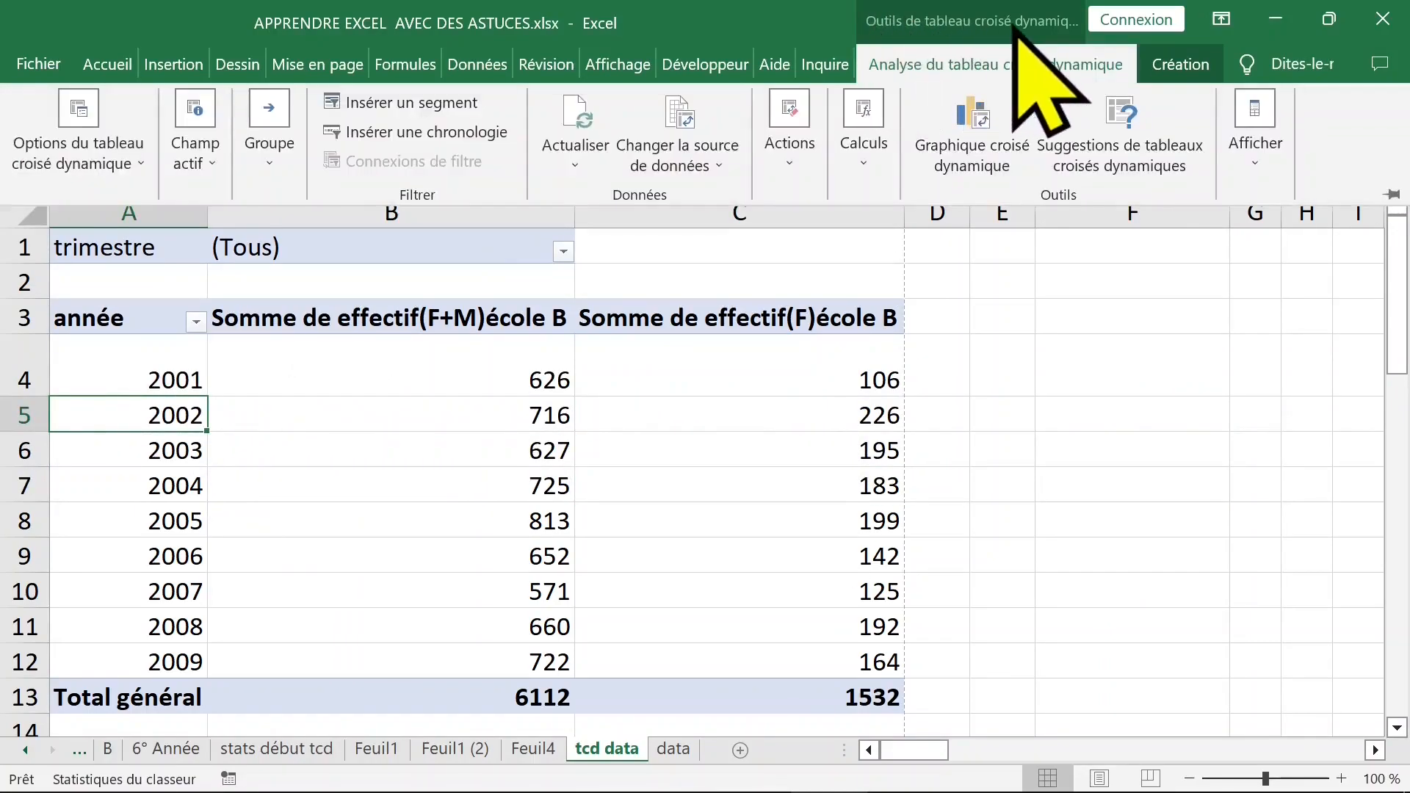
click(934, 72)
double_click(934, 72)
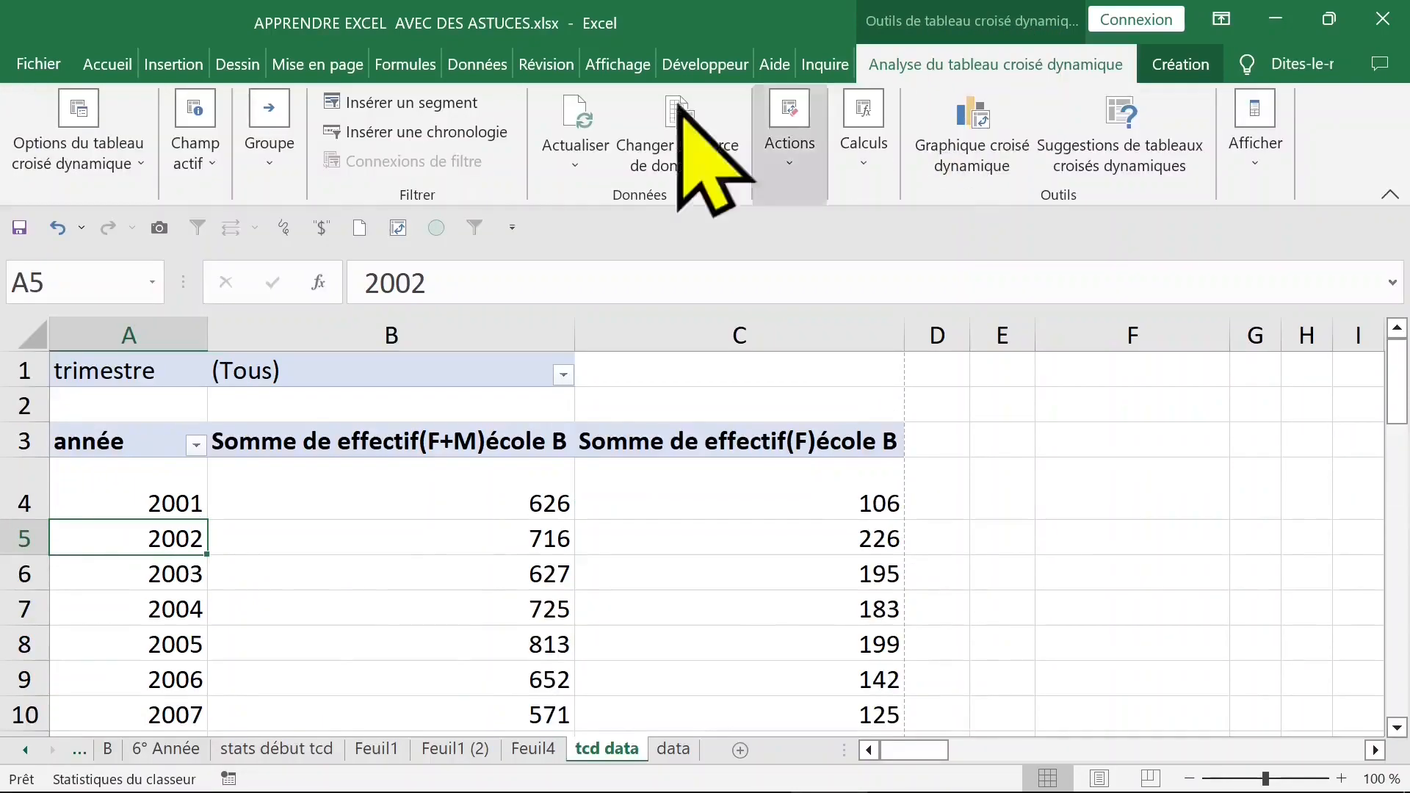
Step: Generate a separate report filter page for each trimestre item of the pivot table
click(125, 184)
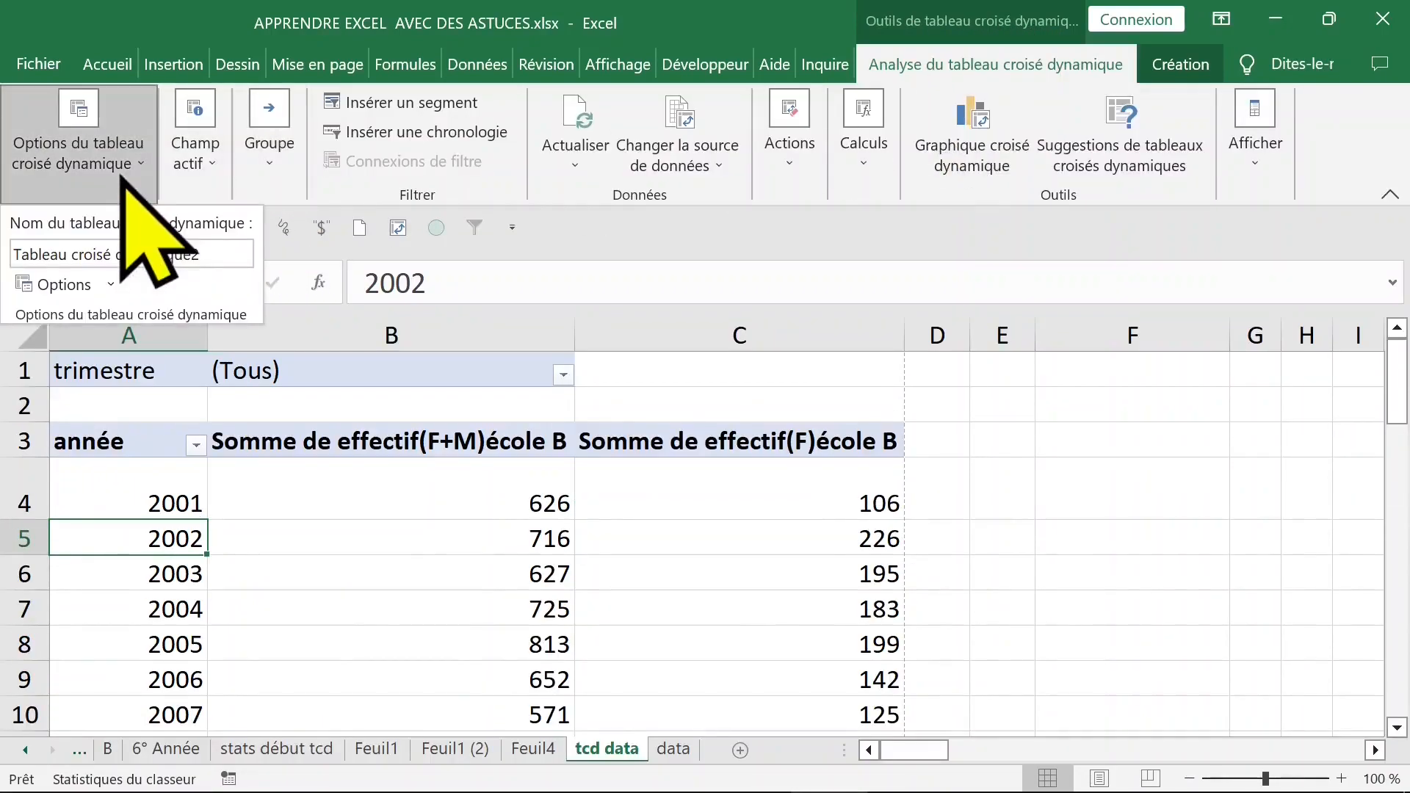
click(110, 284)
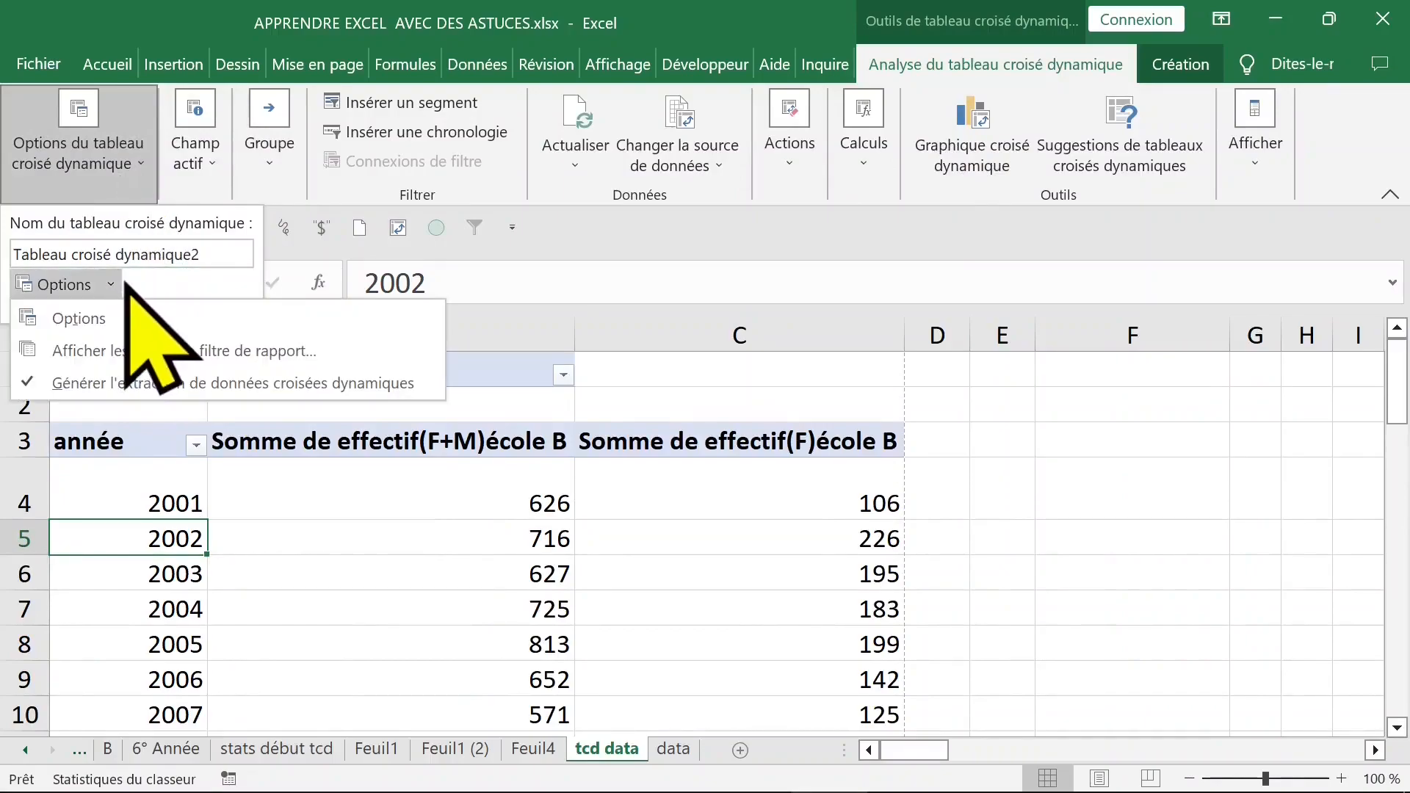
click(99, 351)
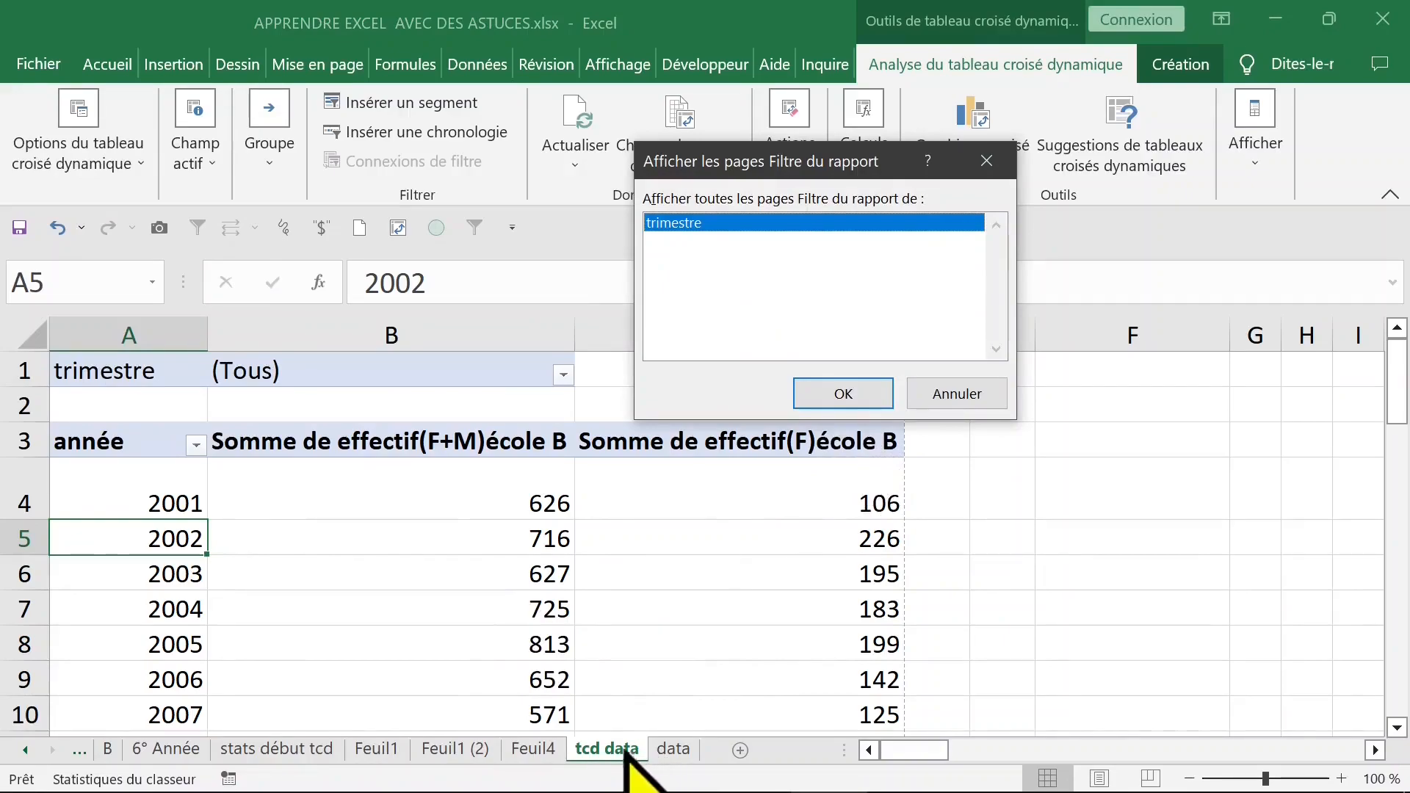
click(843, 397)
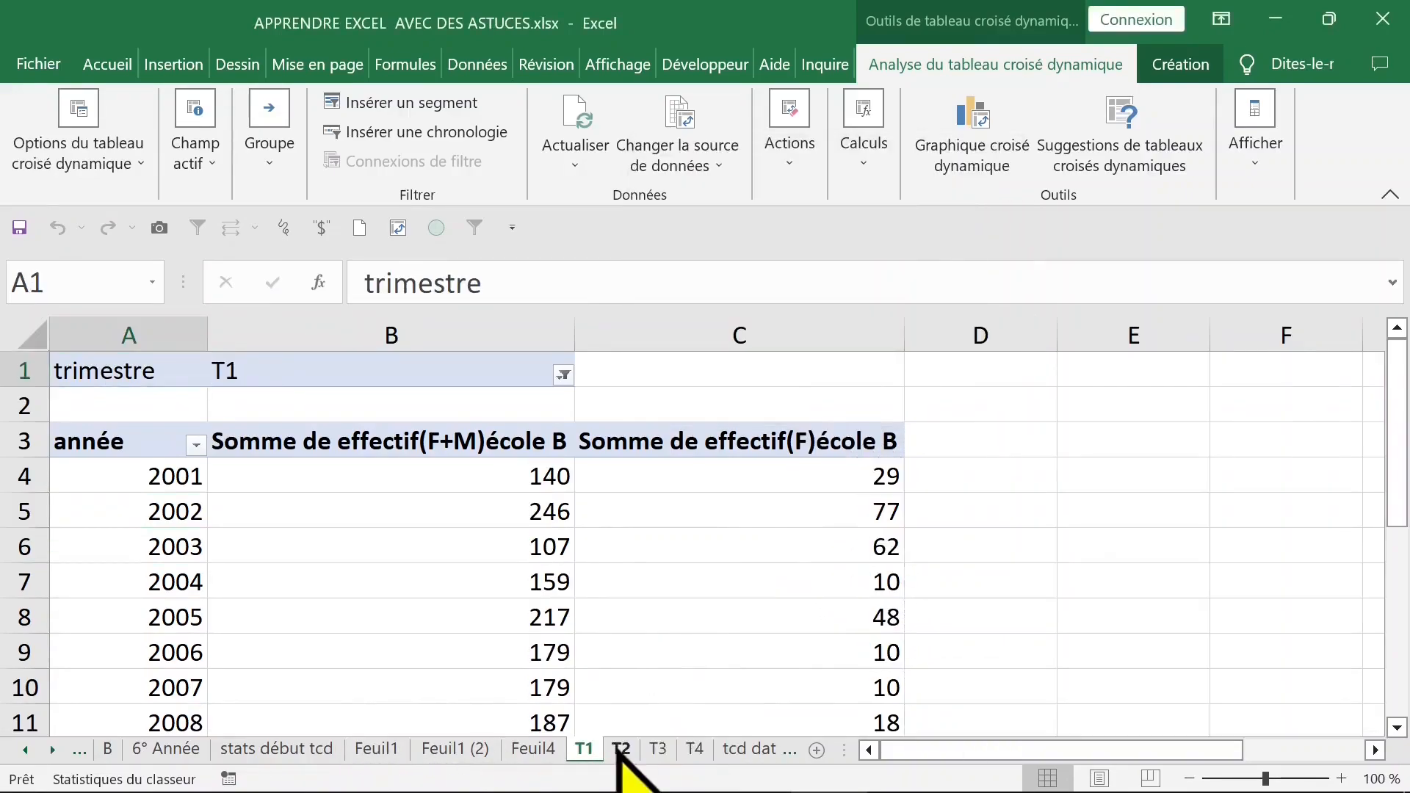
Step: Open the T2 sheet, collapse the ribbon and switch the workbook to full-screen display
click(620, 749)
double_click(998, 66)
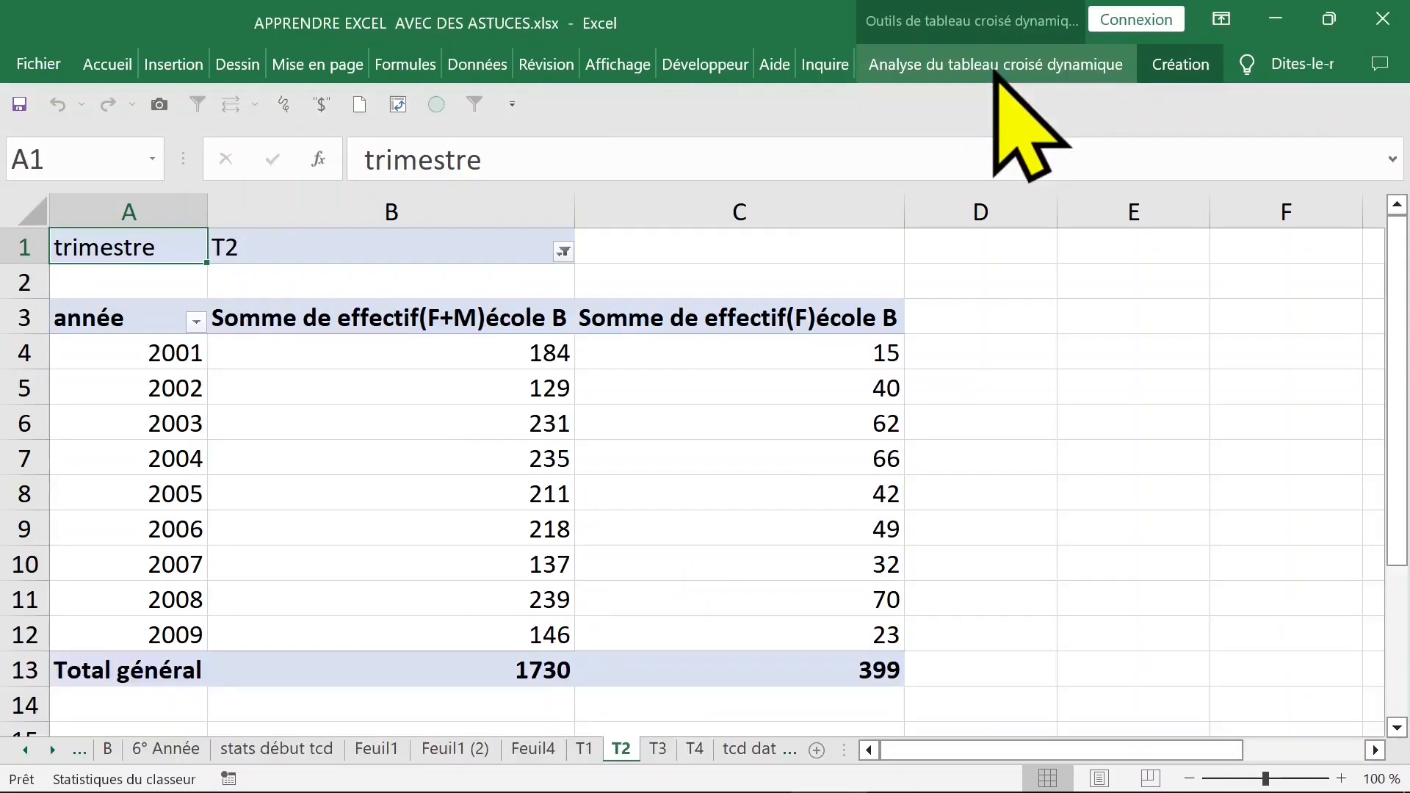
click(646, 379)
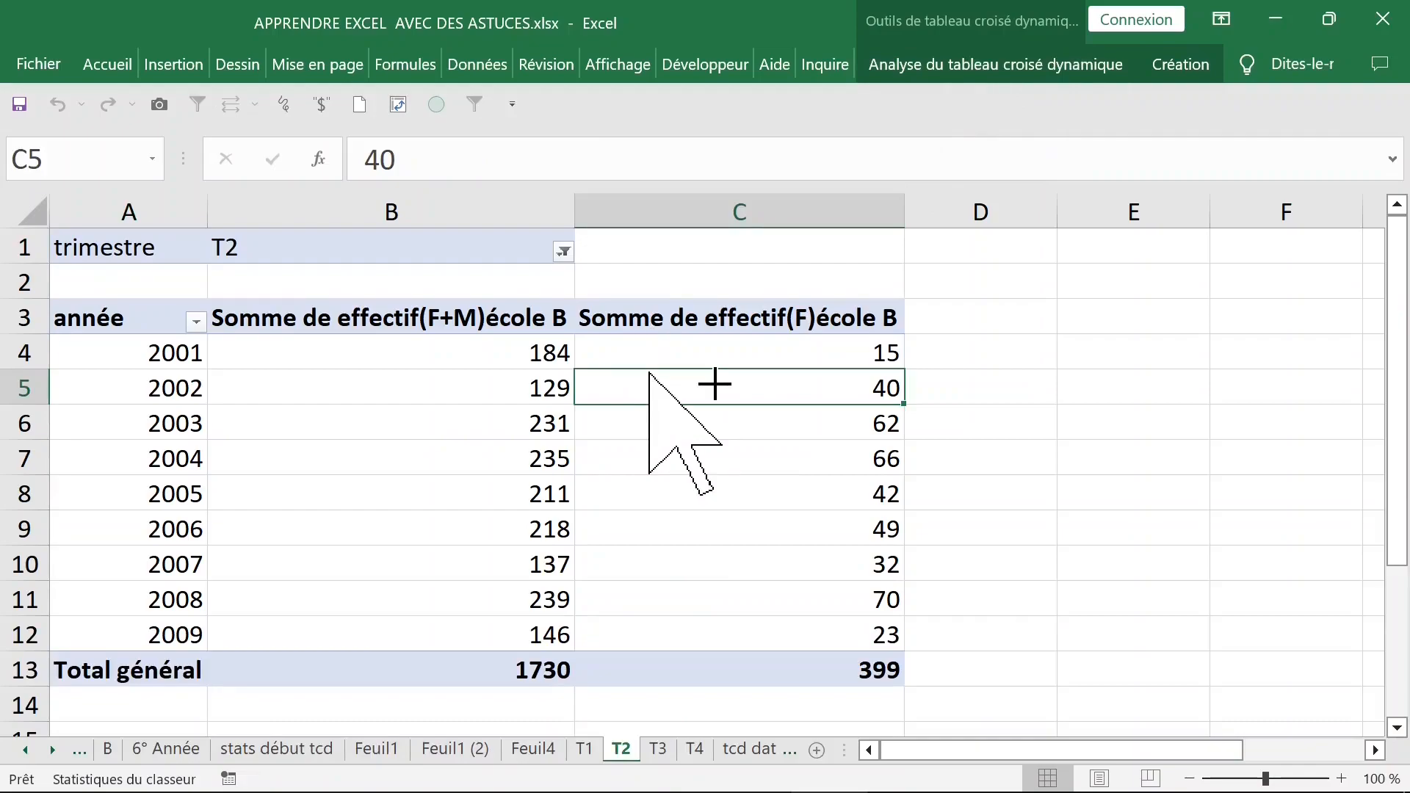
key(ctrl+shift+F1)
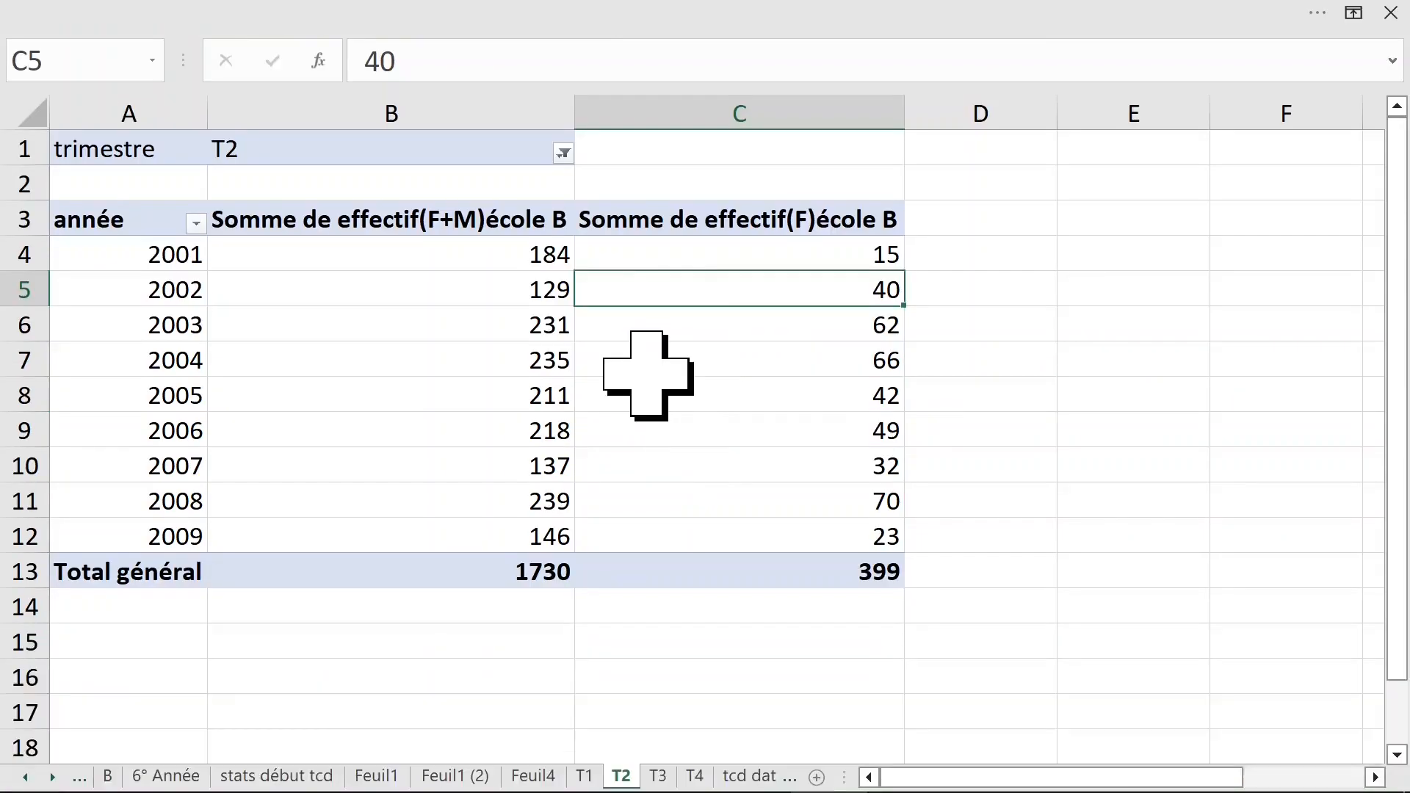
Step: Review the filtered pivot tables on the T1, T2, T3 and T4 sheets
click(658, 777)
click(693, 776)
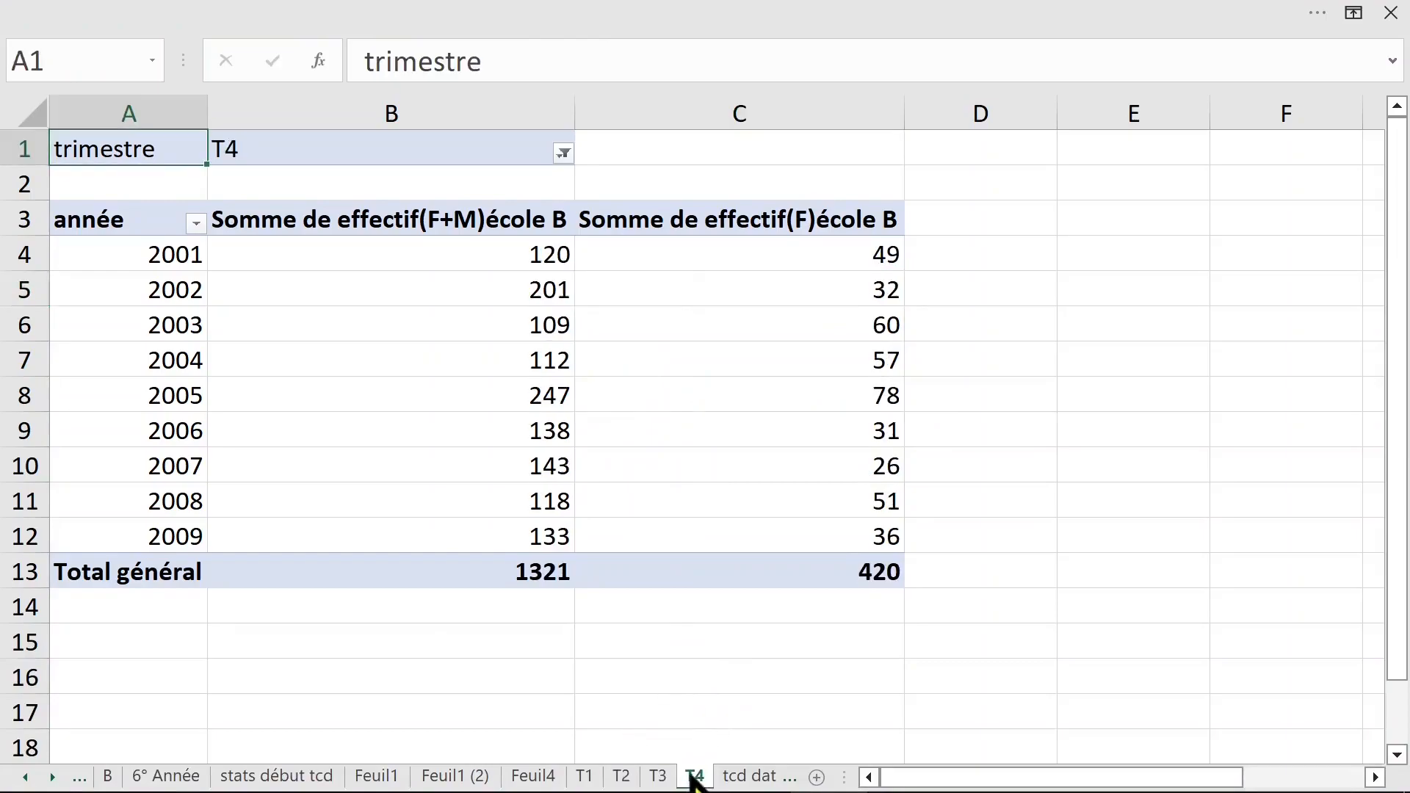
click(586, 776)
click(621, 777)
click(658, 776)
click(695, 777)
click(585, 777)
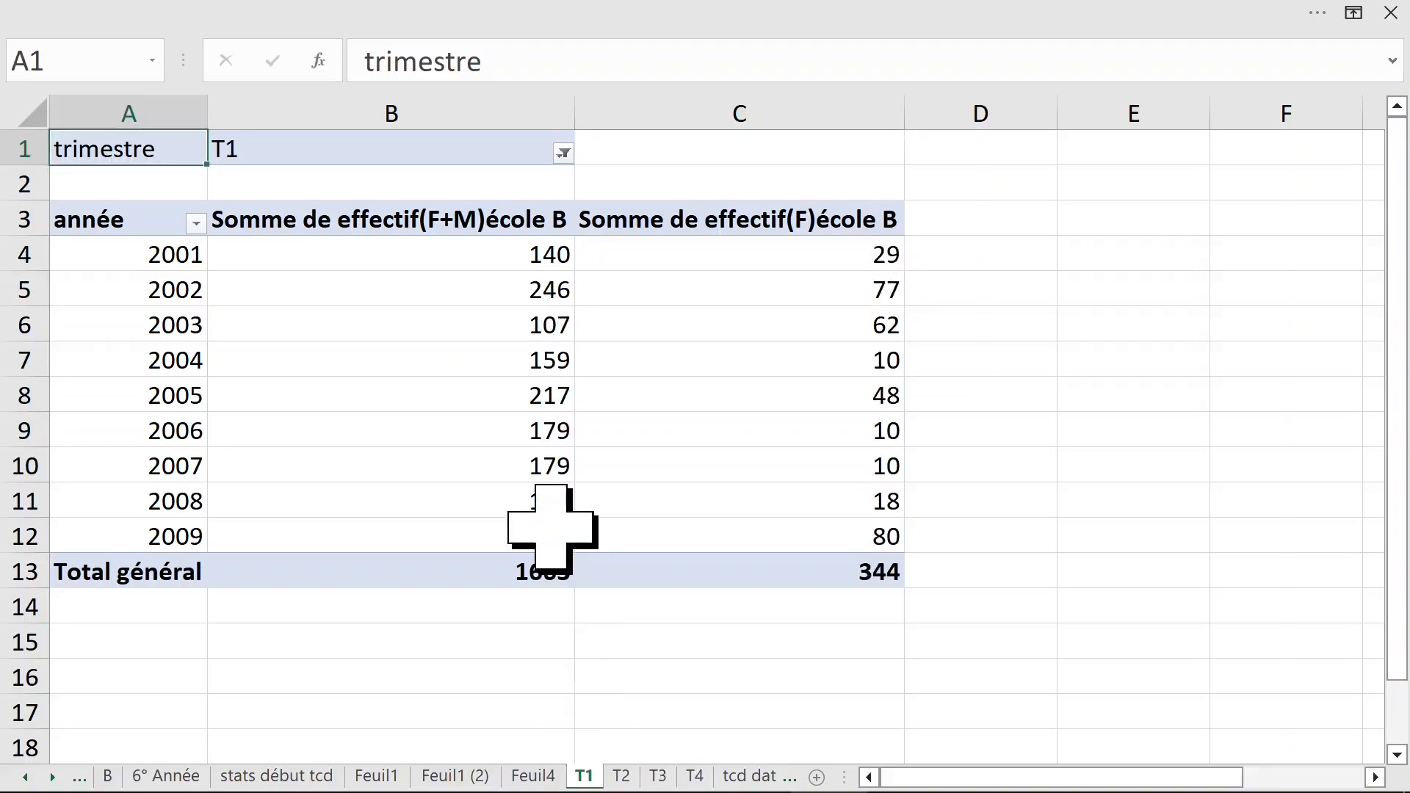
click(411, 325)
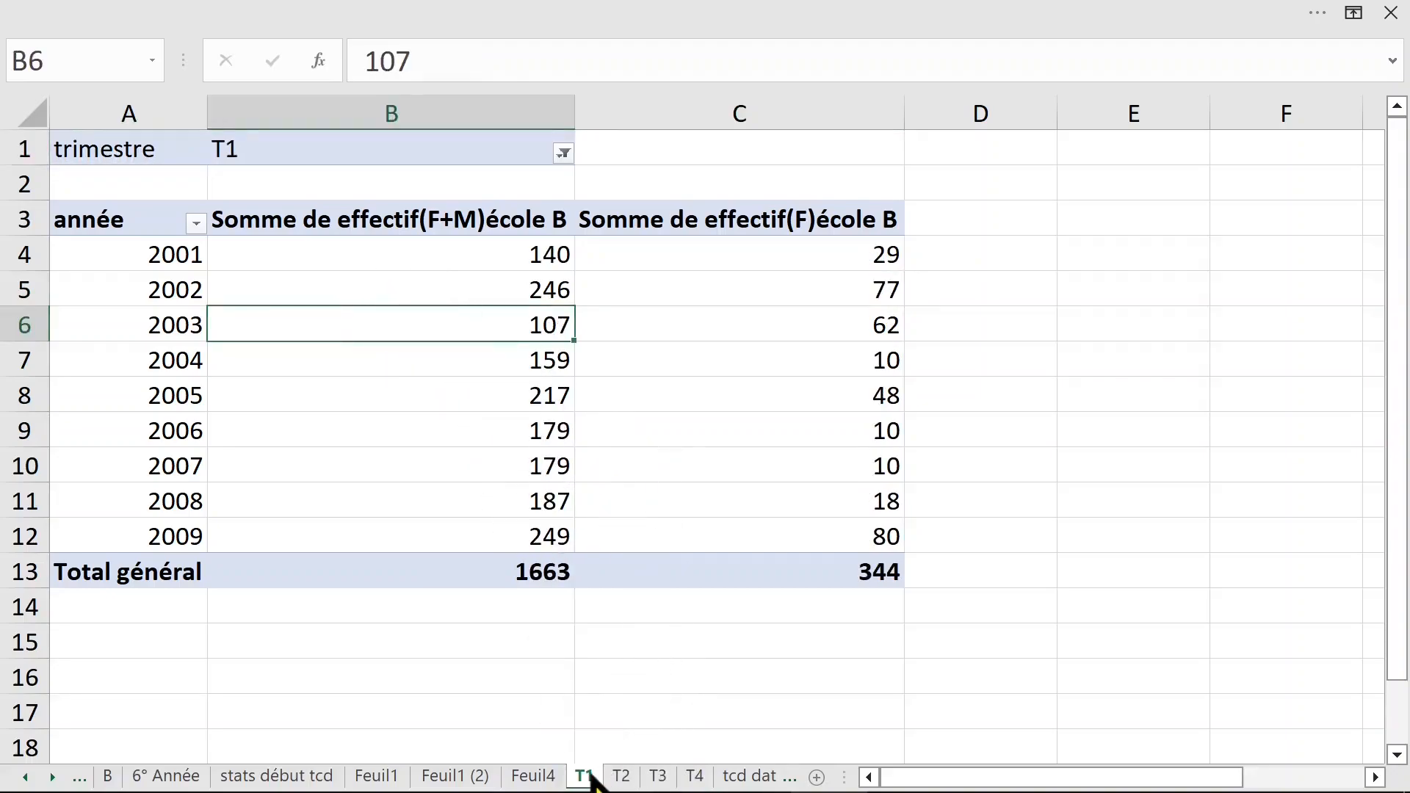
Step: Set the trimestre filter of the pivot table on the T1 sheet to (Tous)
click(621, 777)
click(585, 777)
click(563, 153)
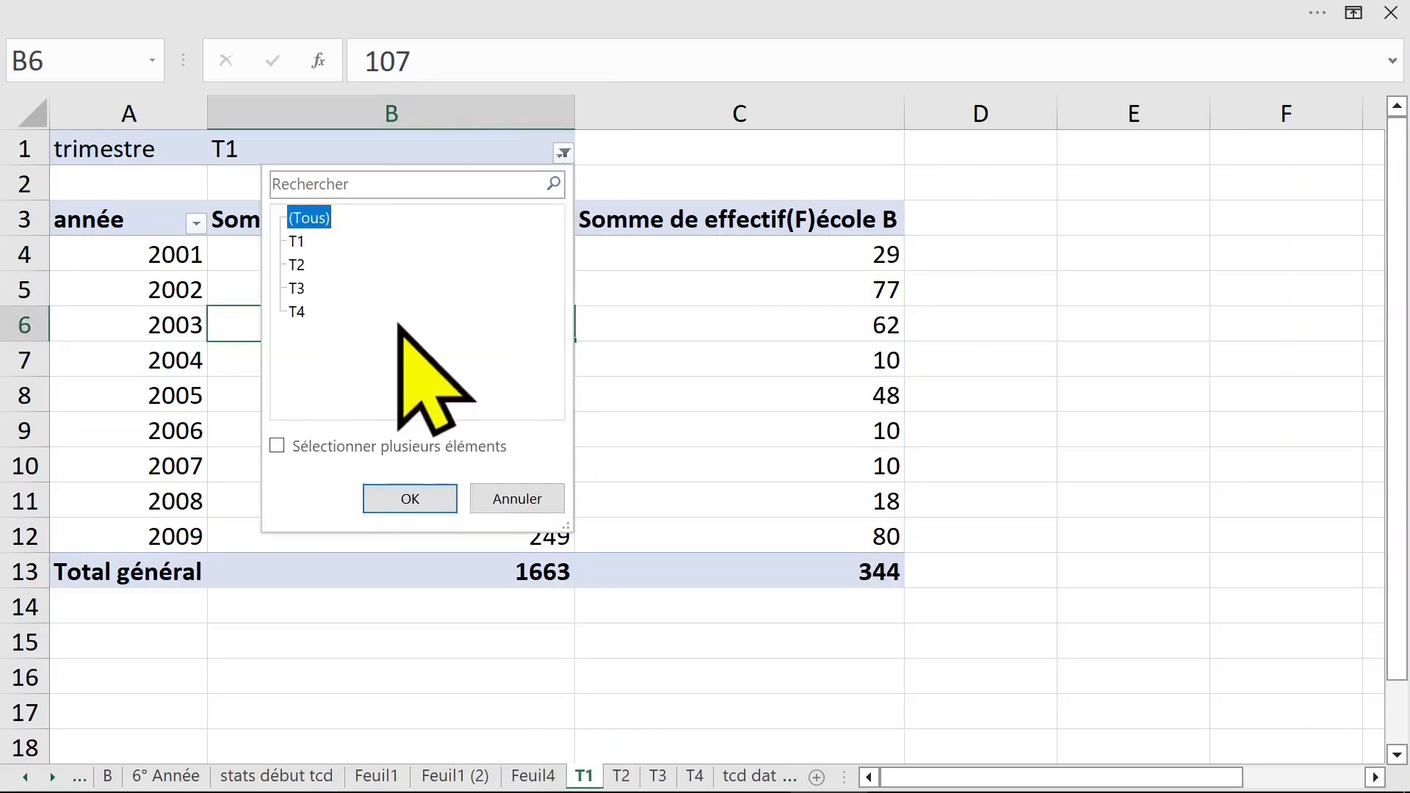
click(404, 496)
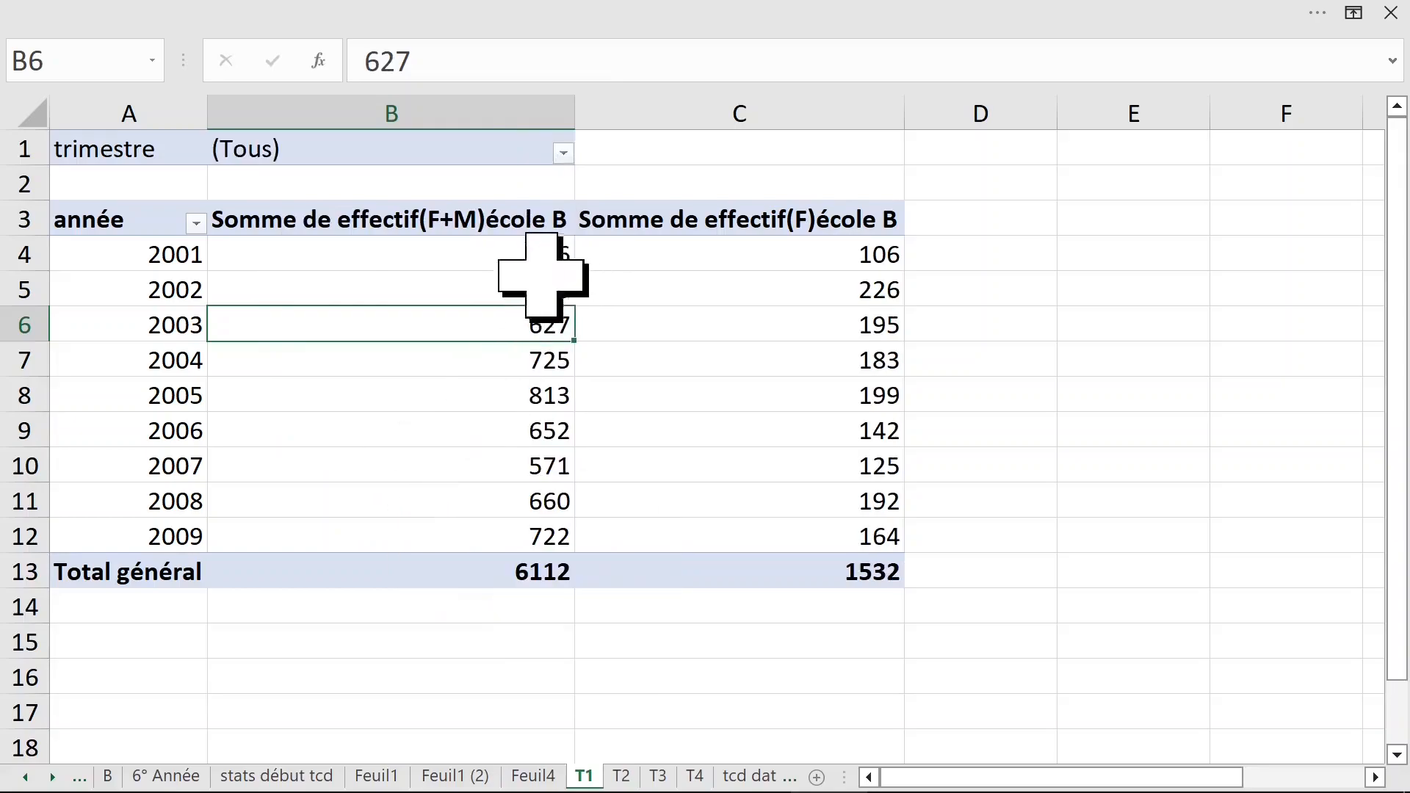
drag(497, 257, 734, 532)
click(481, 263)
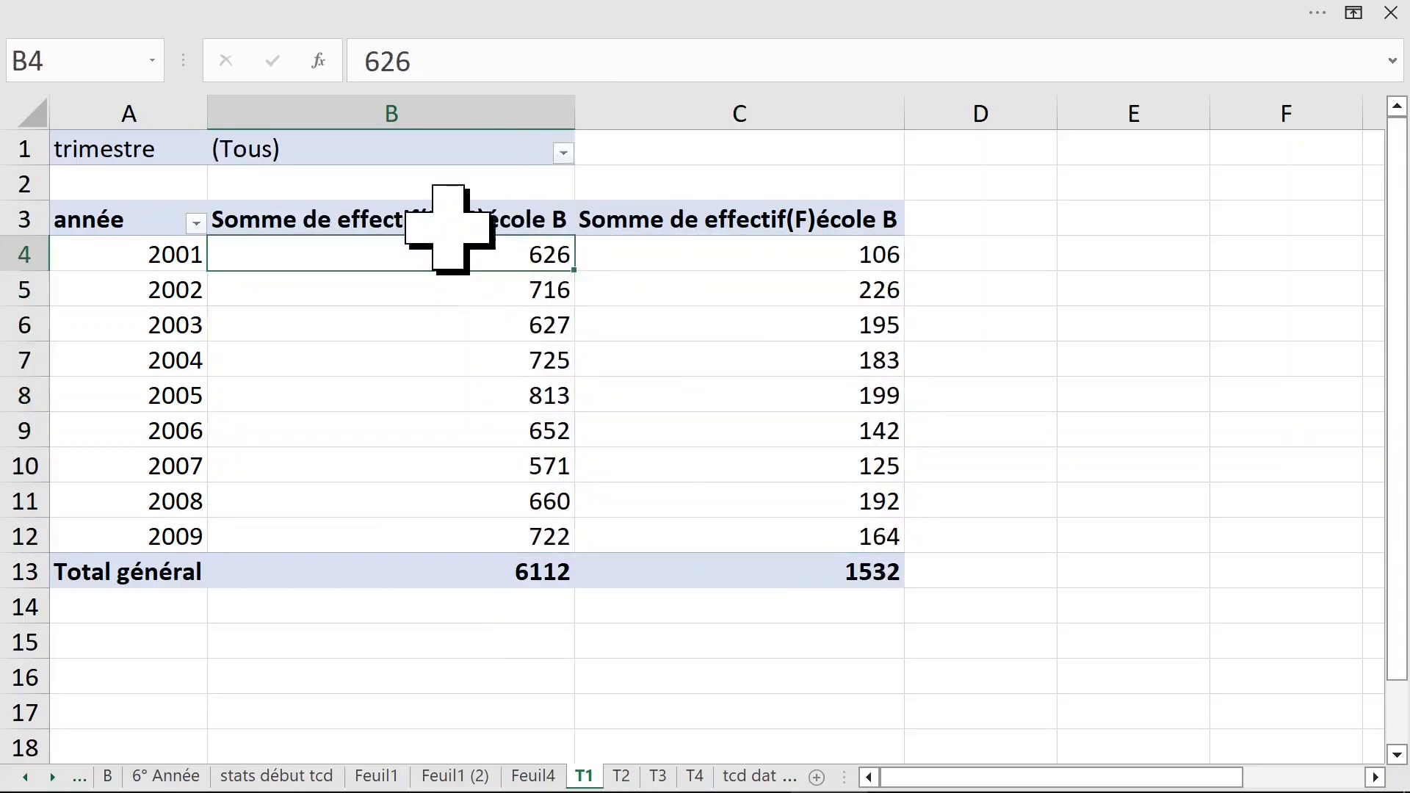
Step: Show the pivot table's field list, add effectif(F+M)école A and effectif(F)école A to the values, and hide the list
right_click(418, 257)
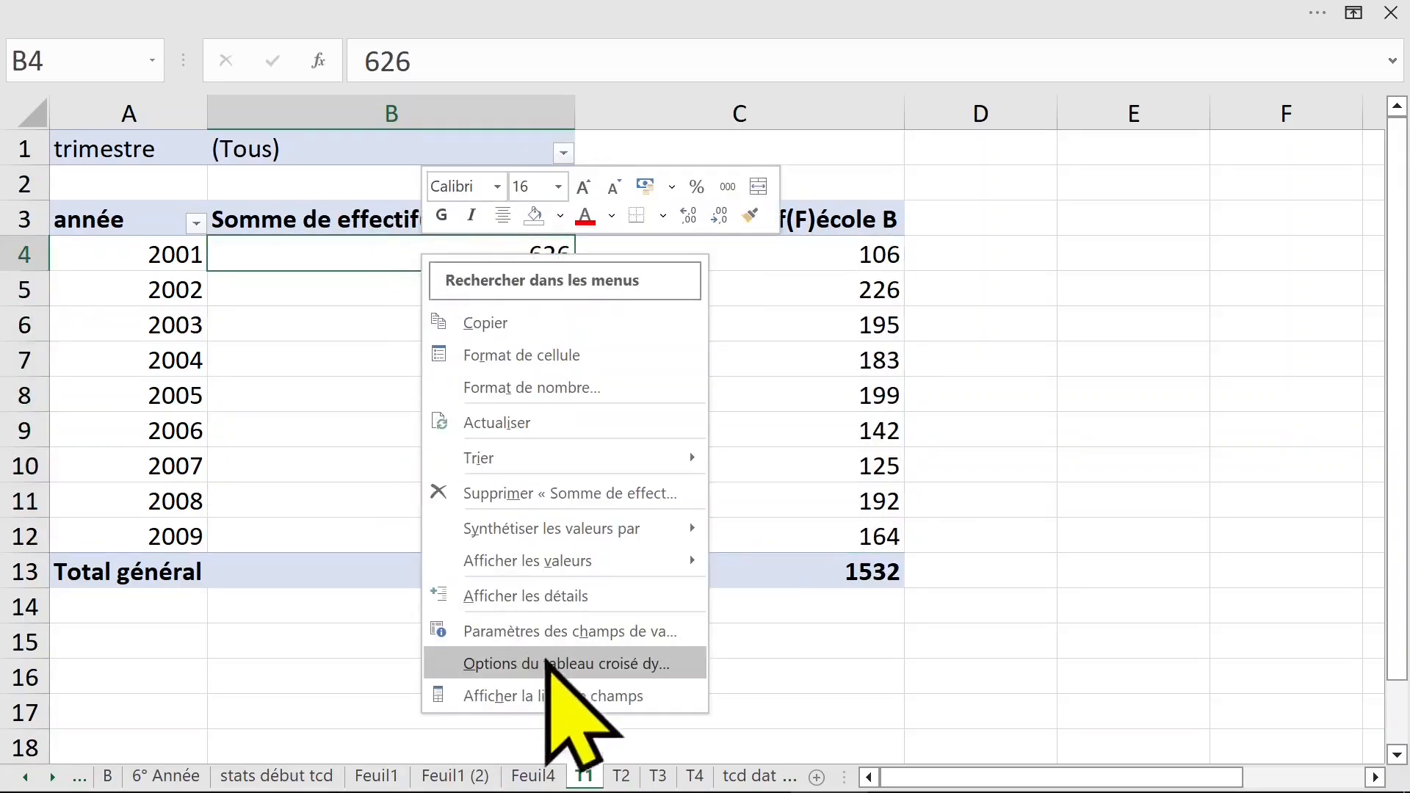
click(579, 696)
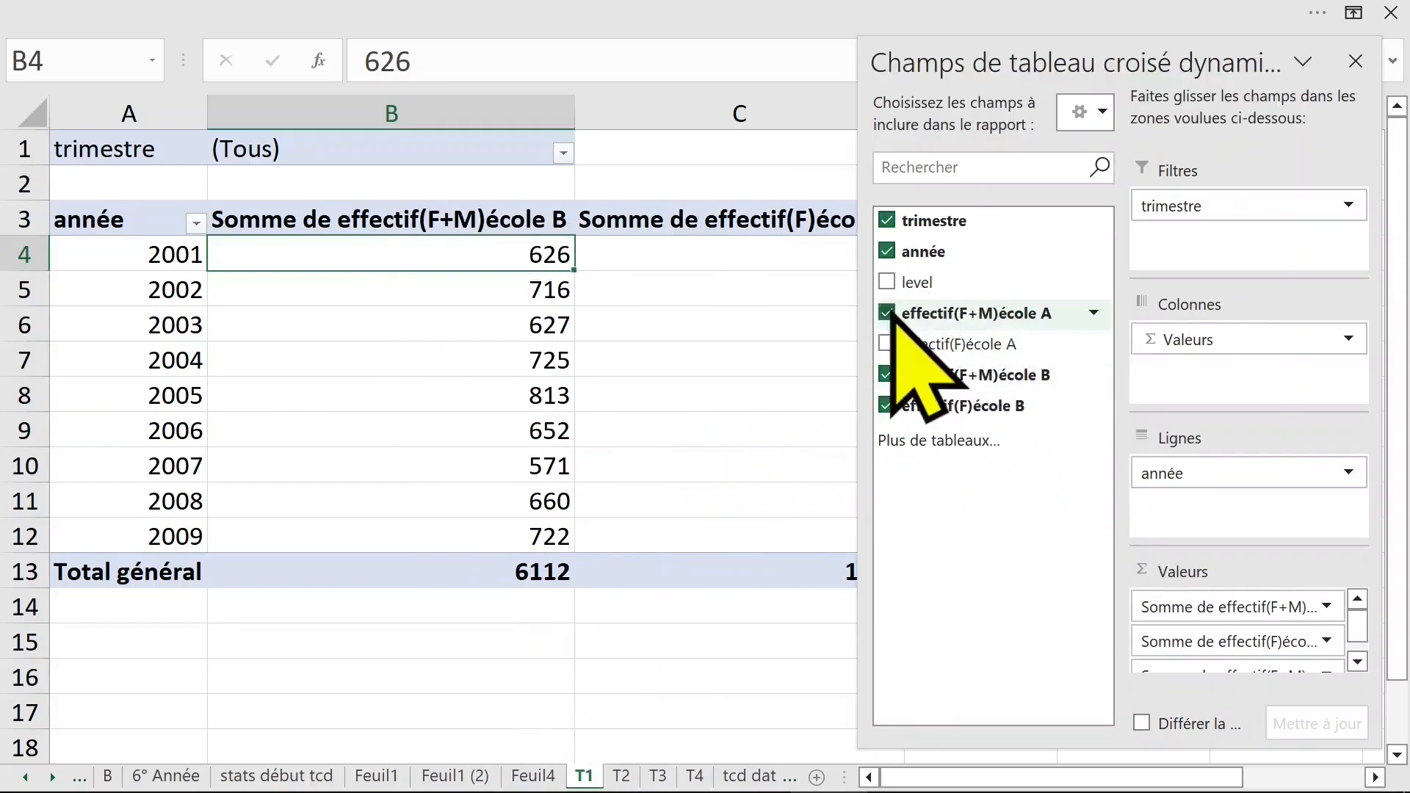
click(887, 342)
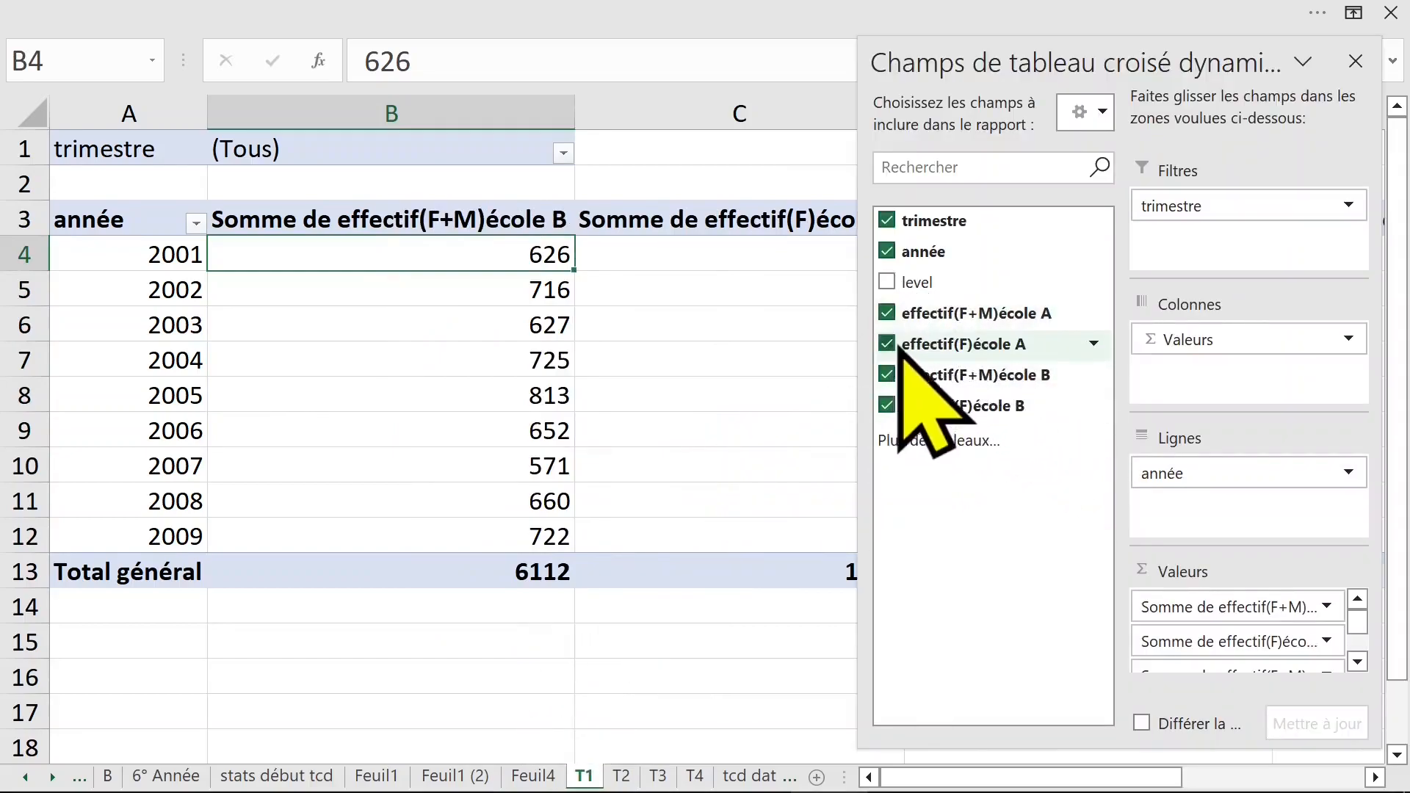
click(1356, 60)
click(716, 295)
click(780, 223)
click(940, 317)
Step: Turn on automatic text wrapping for the whole pivot header row 3
click(547, 220)
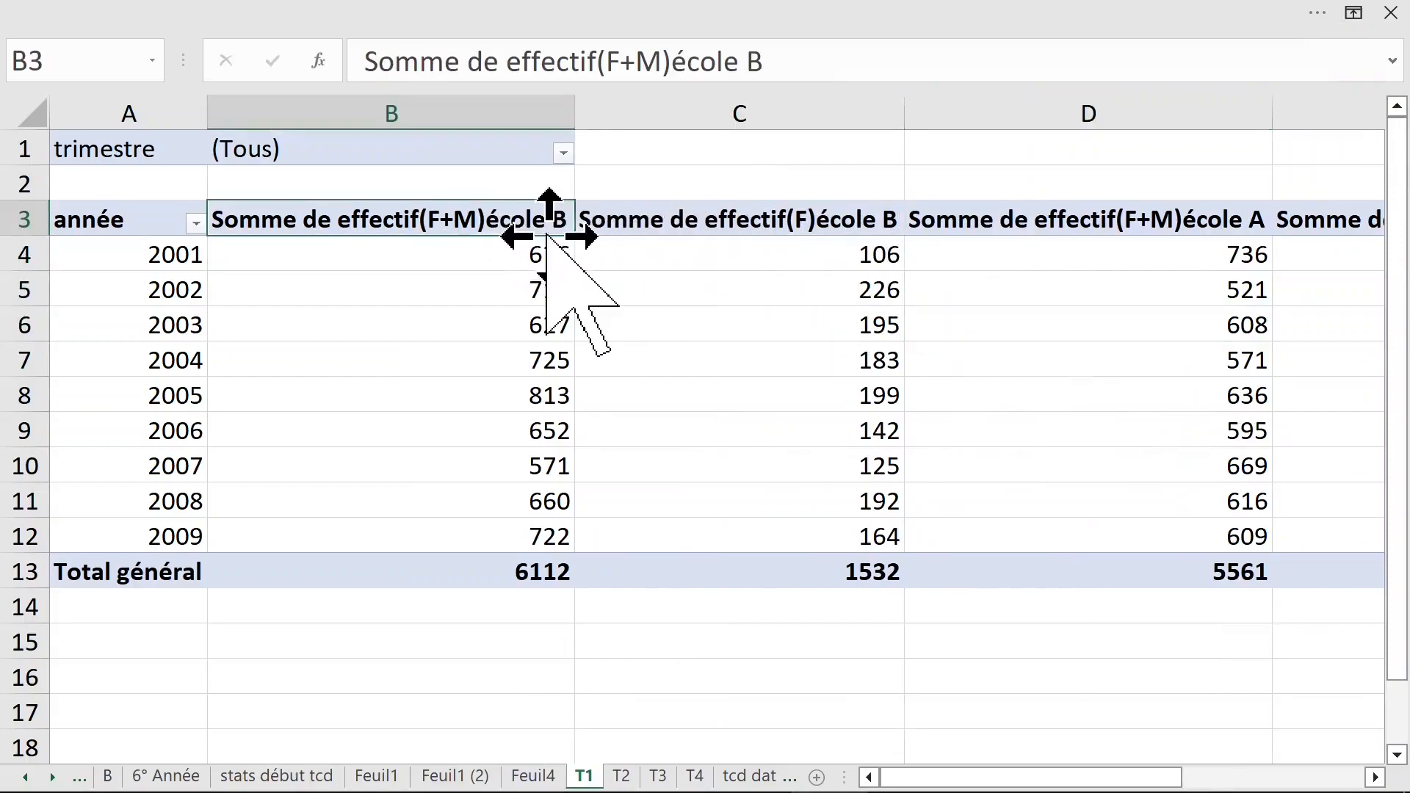
click(16, 221)
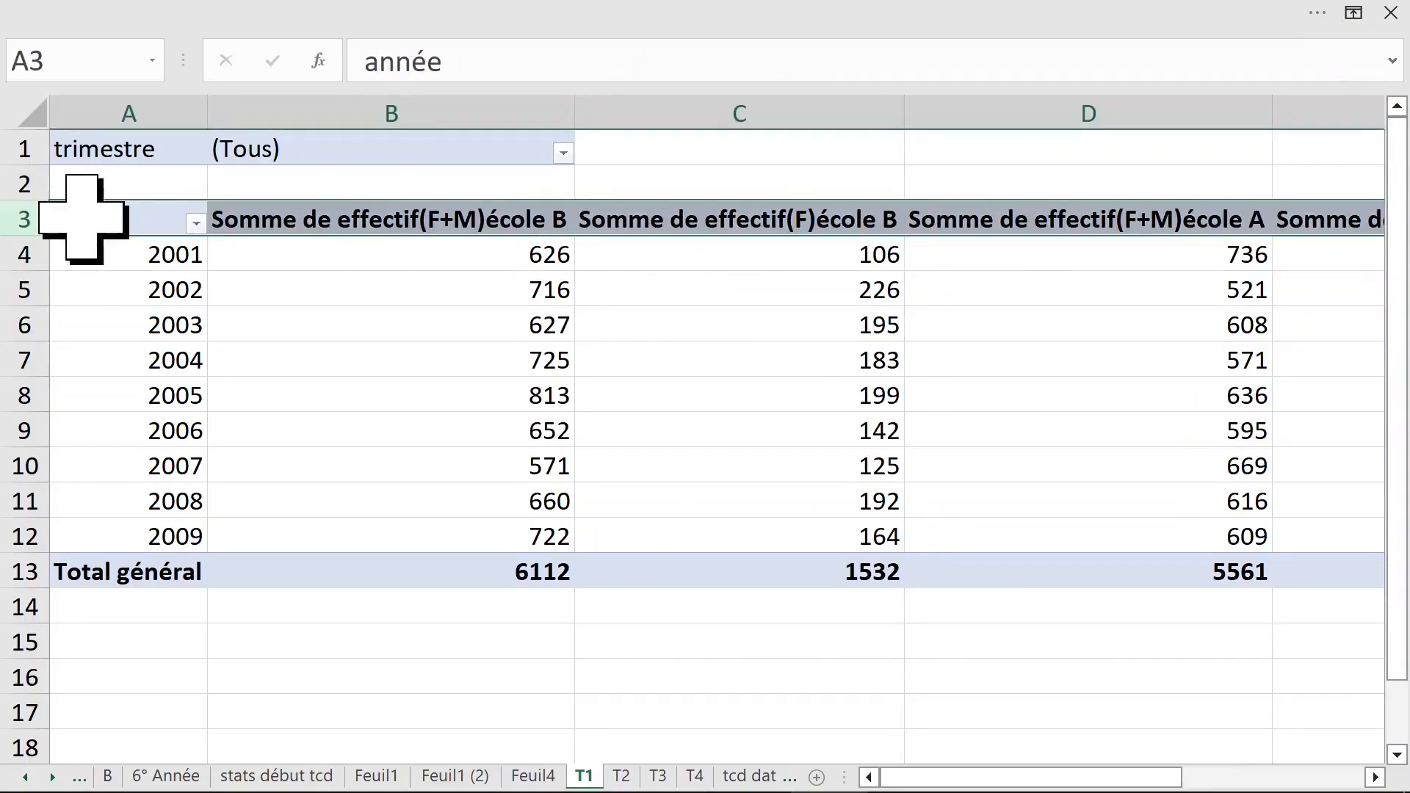
right_click(261, 229)
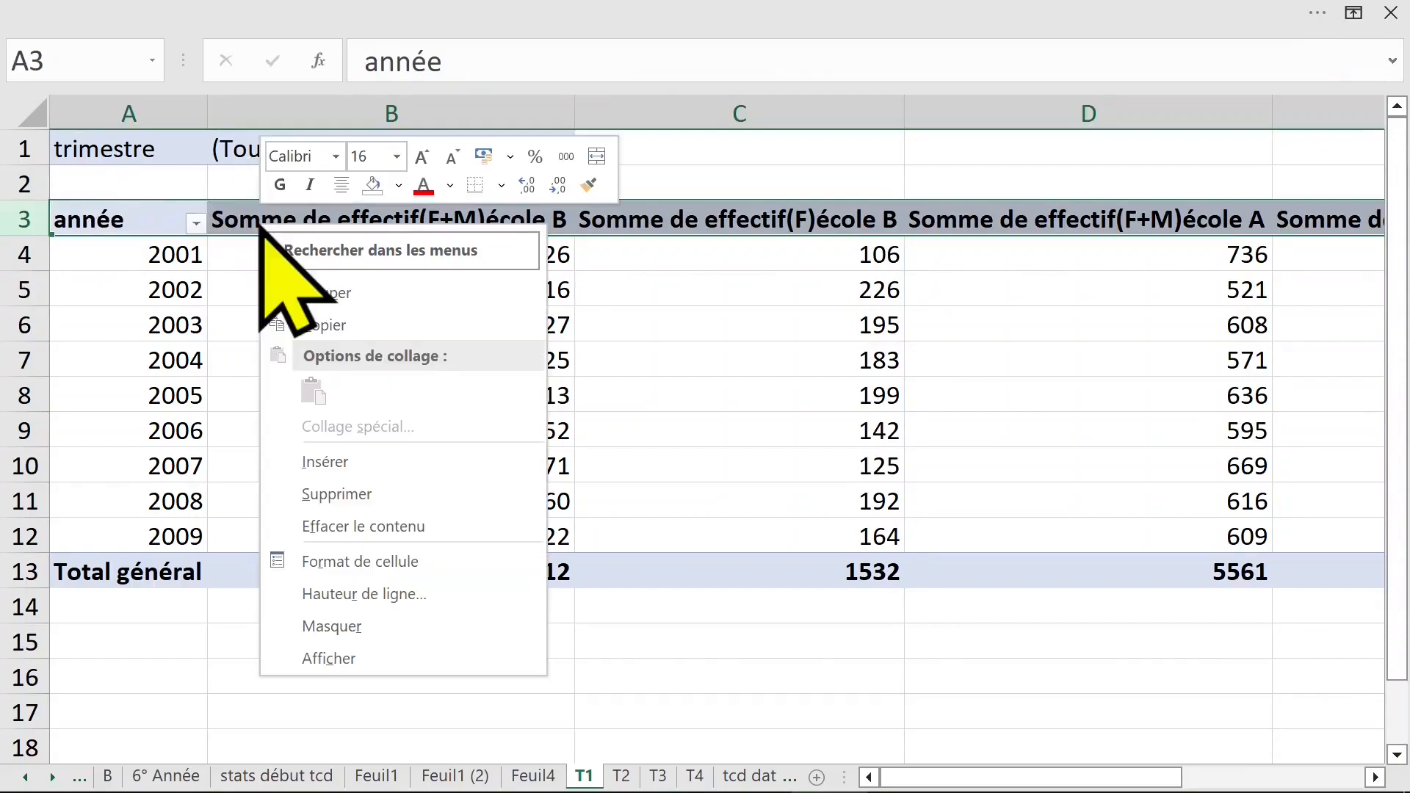
click(440, 560)
click(218, 177)
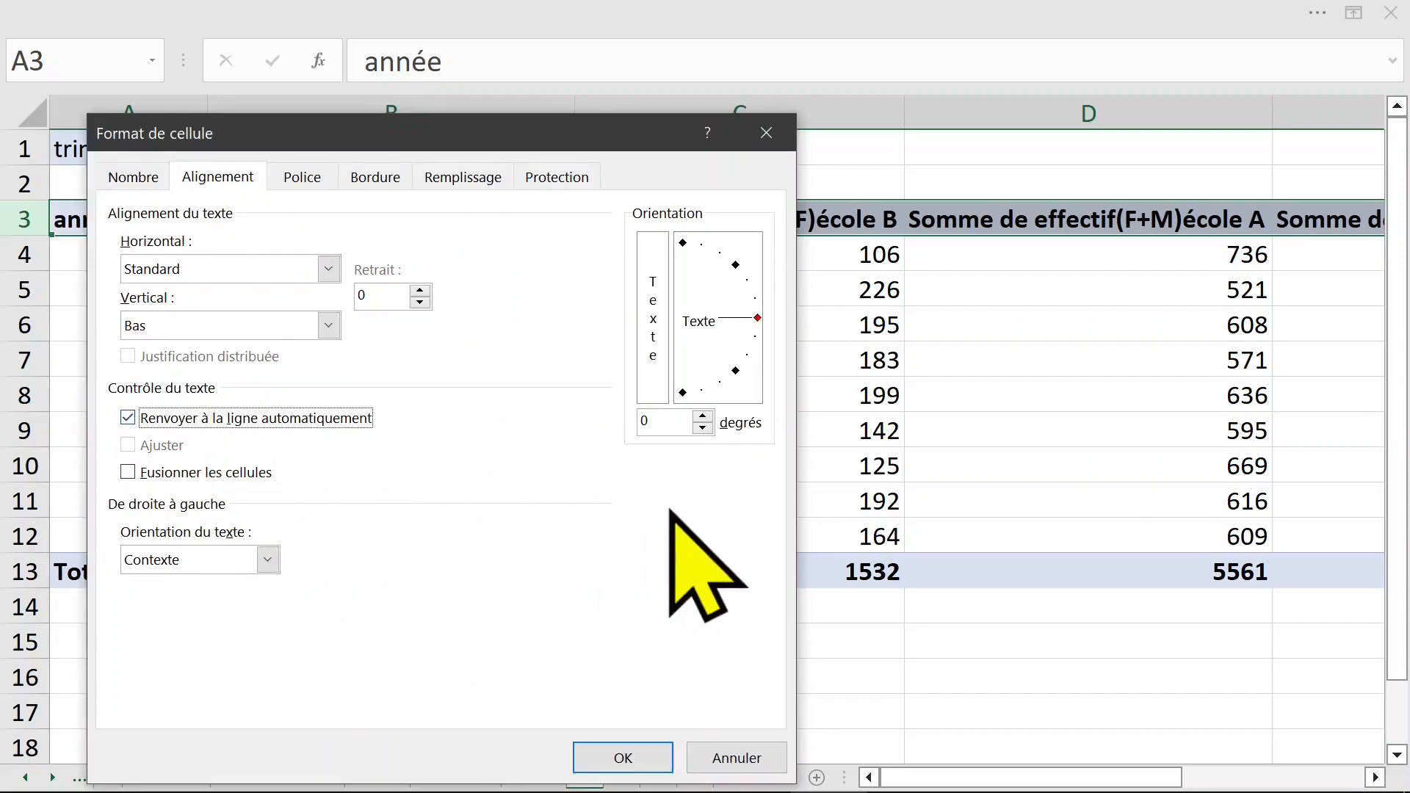
click(641, 757)
Step: Narrow value columns B to E to an equal width and increase row 3's height to show the headers on two lines
drag(465, 112, 952, 133)
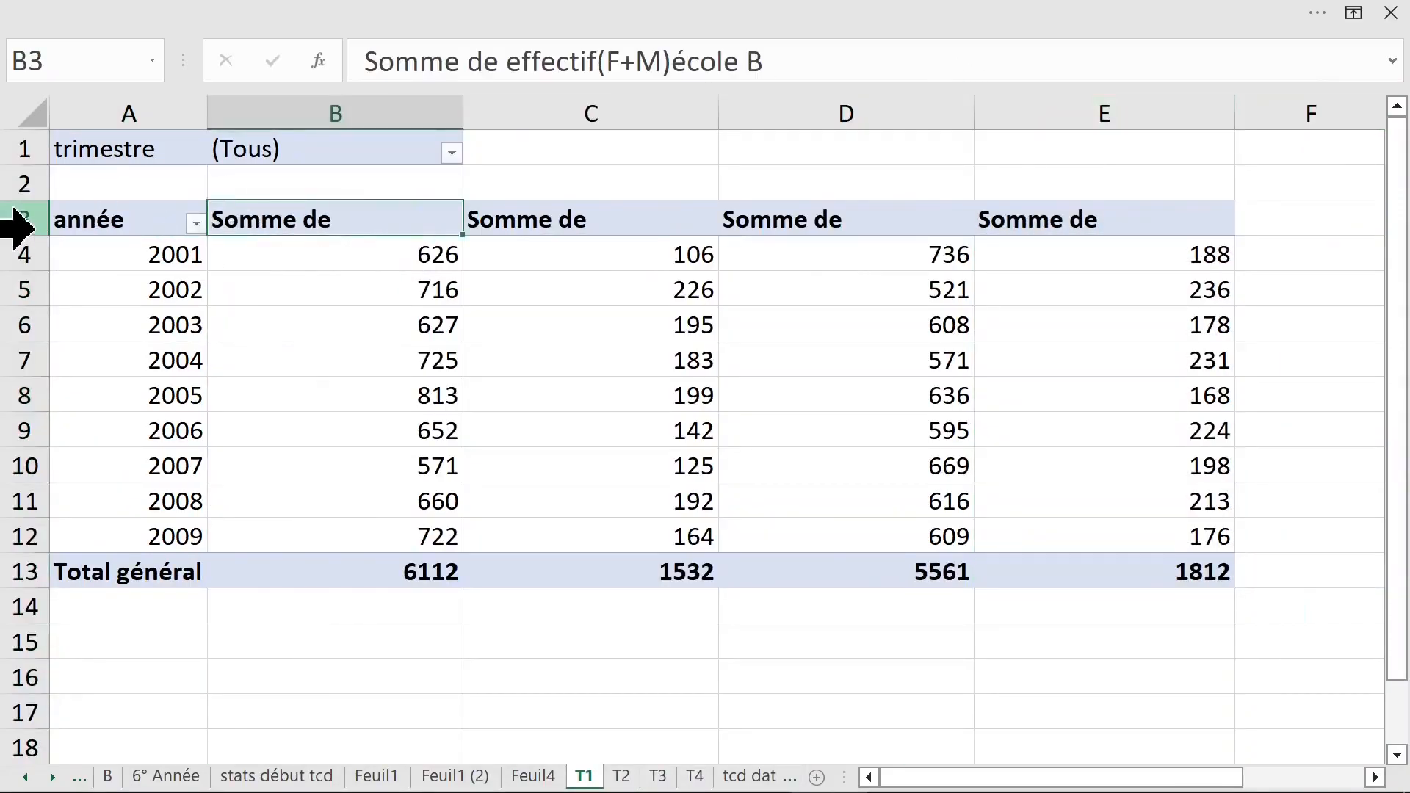
click(34, 225)
drag(44, 234, 47, 288)
click(327, 262)
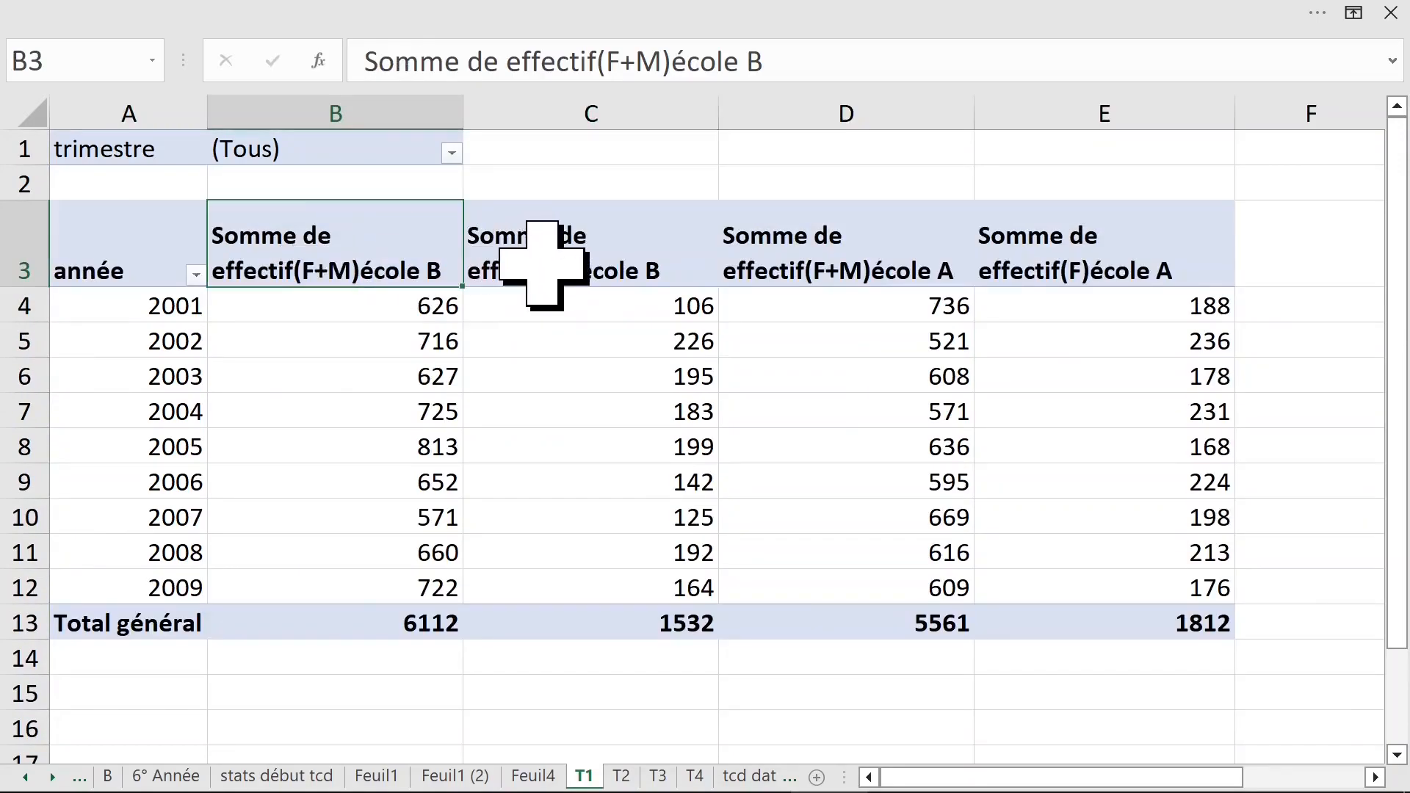
click(652, 245)
click(843, 249)
drag(842, 250, 922, 470)
click(711, 249)
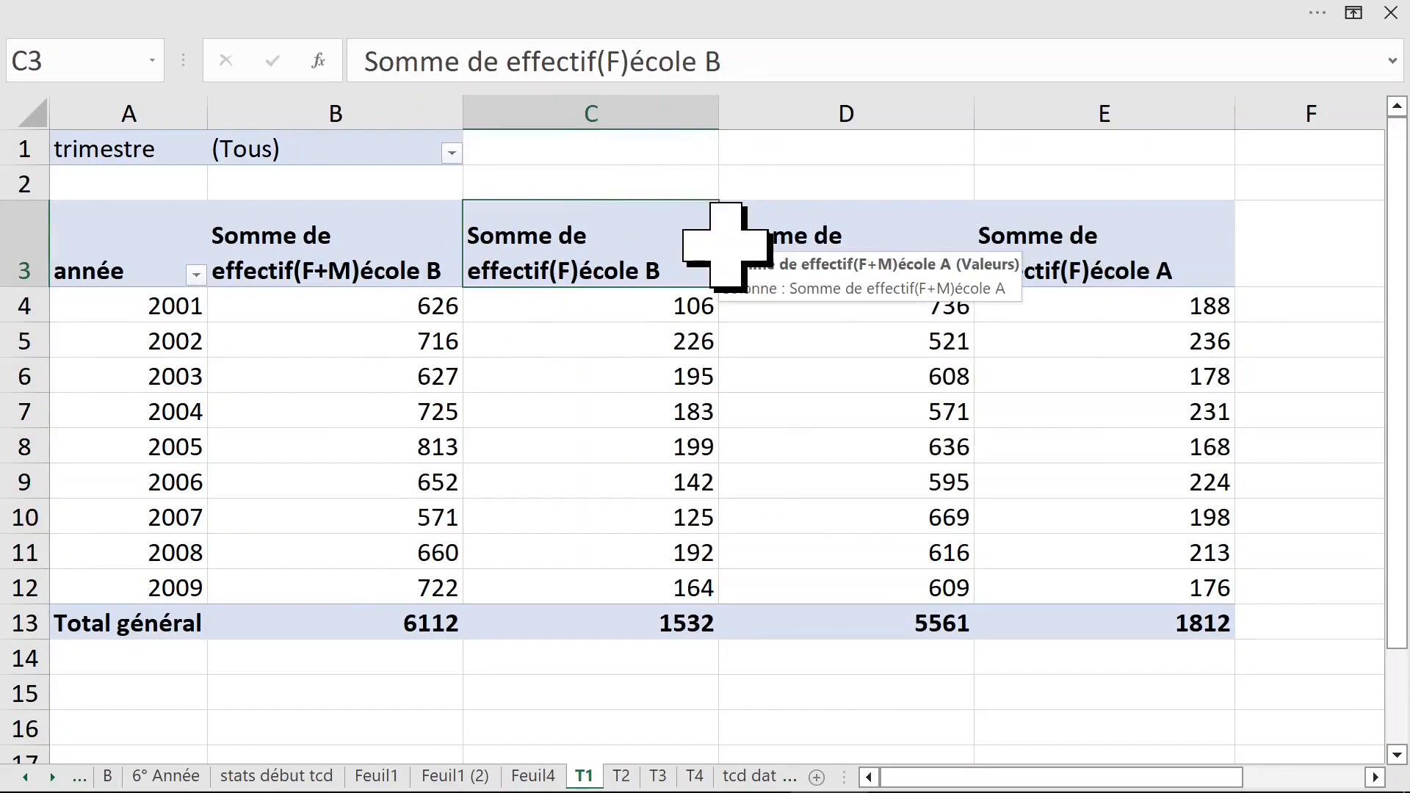
Step: Narrow columns B to E further and make row 3 tall enough to show the wrapped headers in full
drag(277, 274, 397, 672)
drag(510, 333, 606, 707)
click(720, 307)
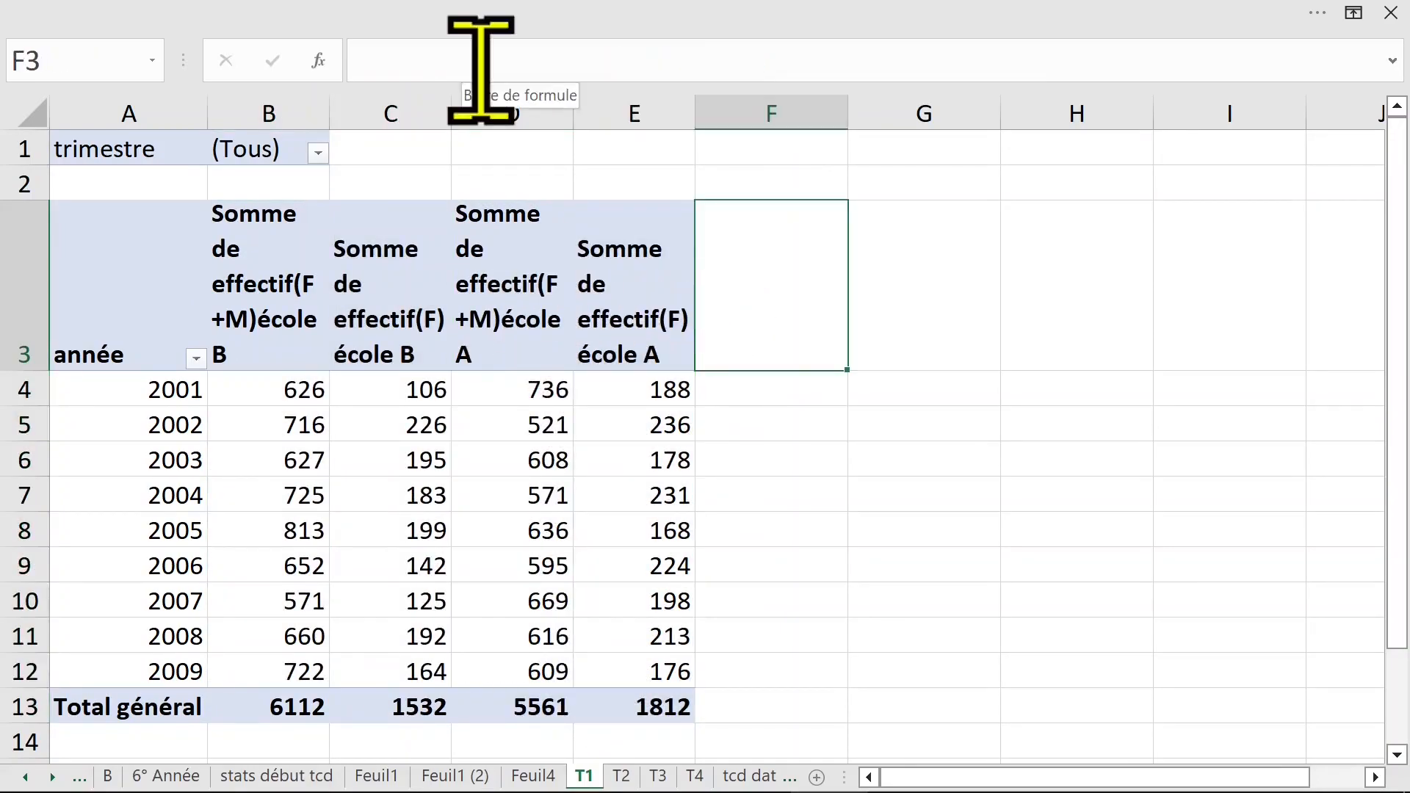
Step: Leave full-screen display, select the effectif(F)école A header in E3 and display the pivot table analysis commands
key(ctrl+shift+F1)
click(629, 374)
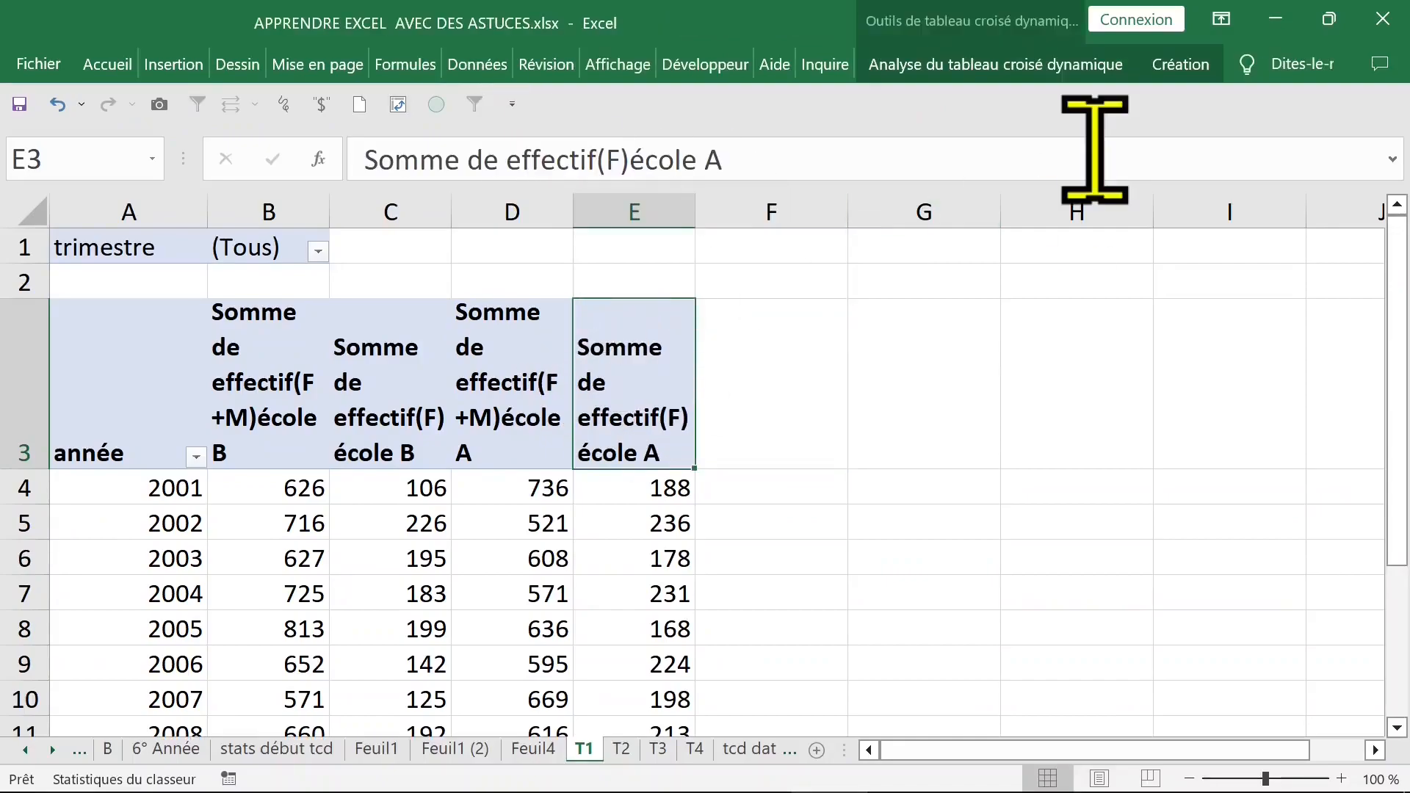
click(1022, 64)
click(881, 158)
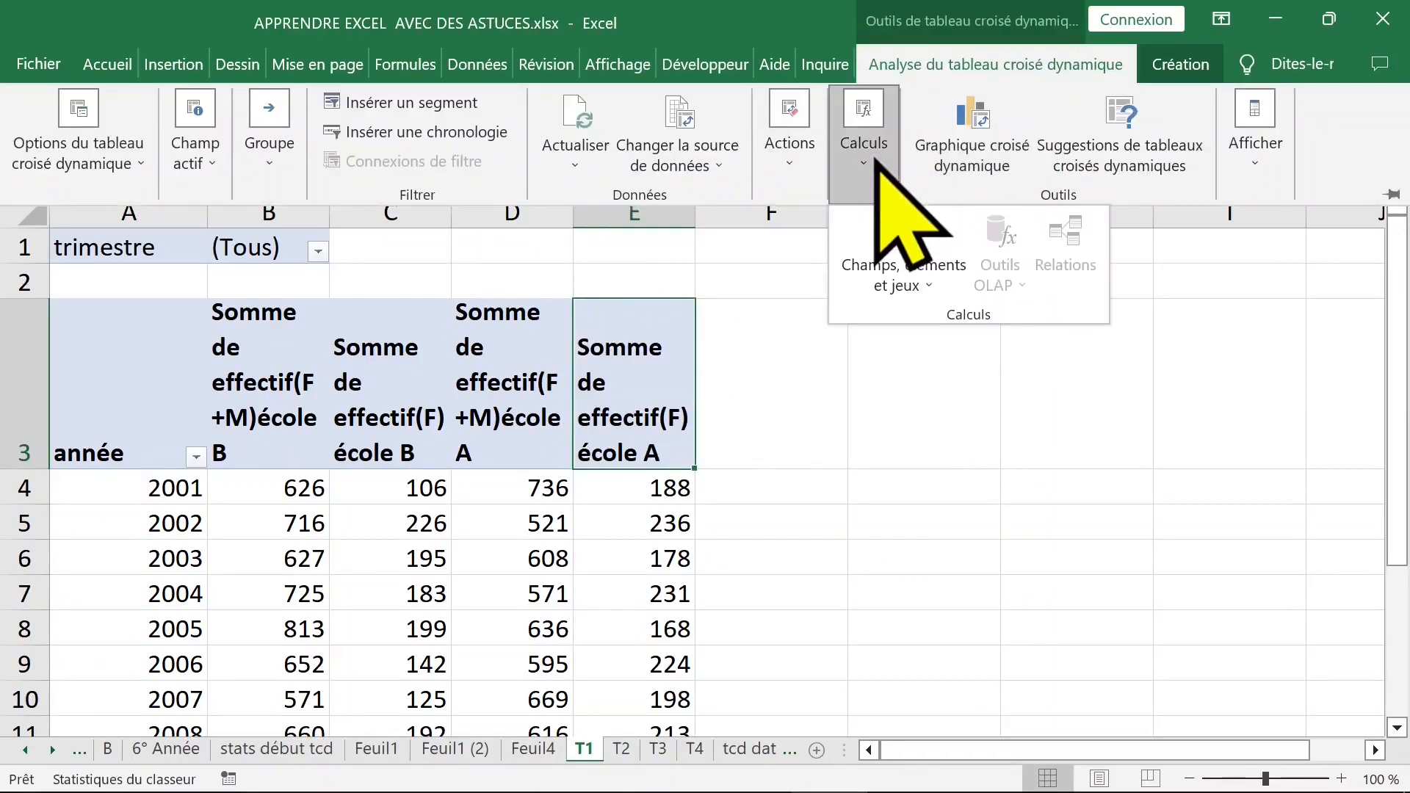
click(938, 272)
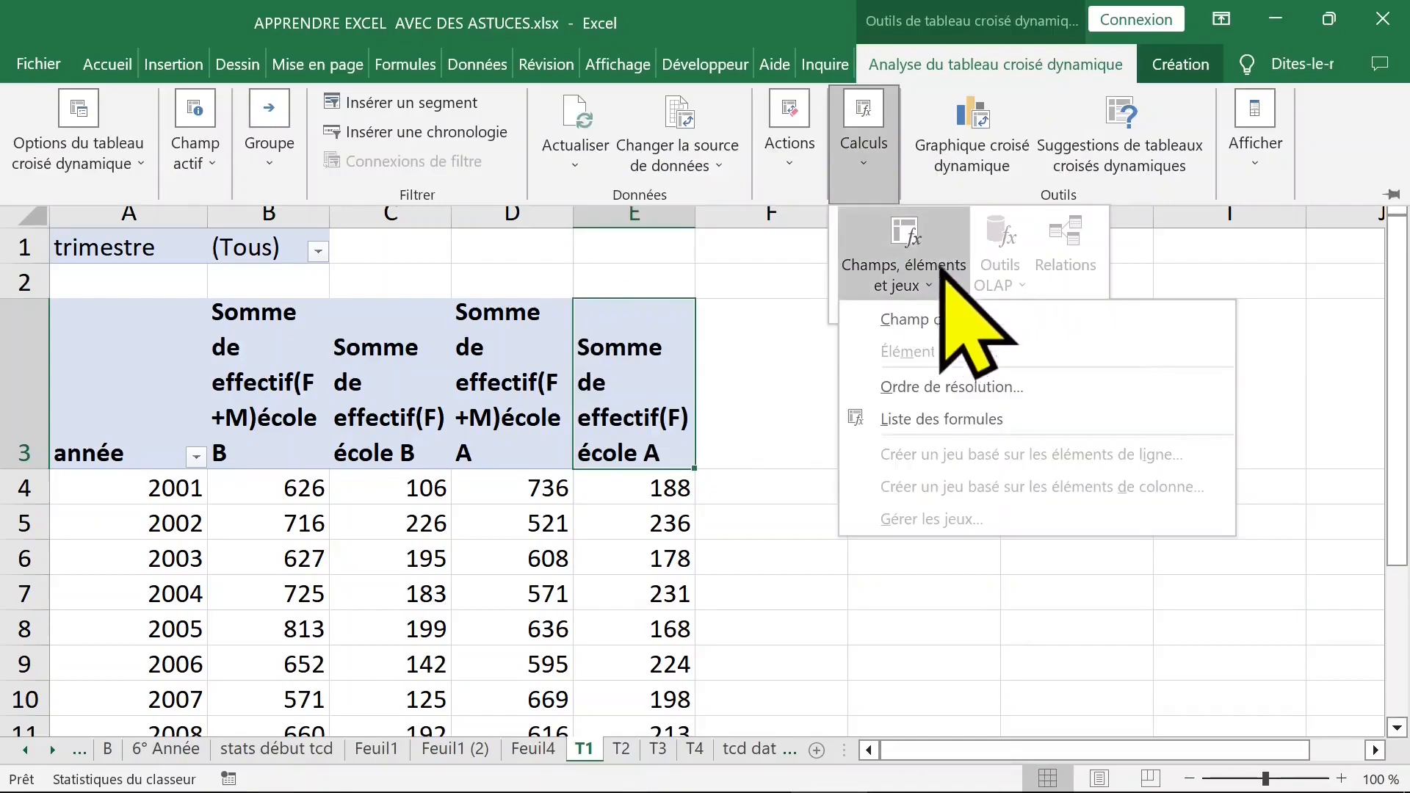
click(997, 317)
key(Escape)
click(815, 158)
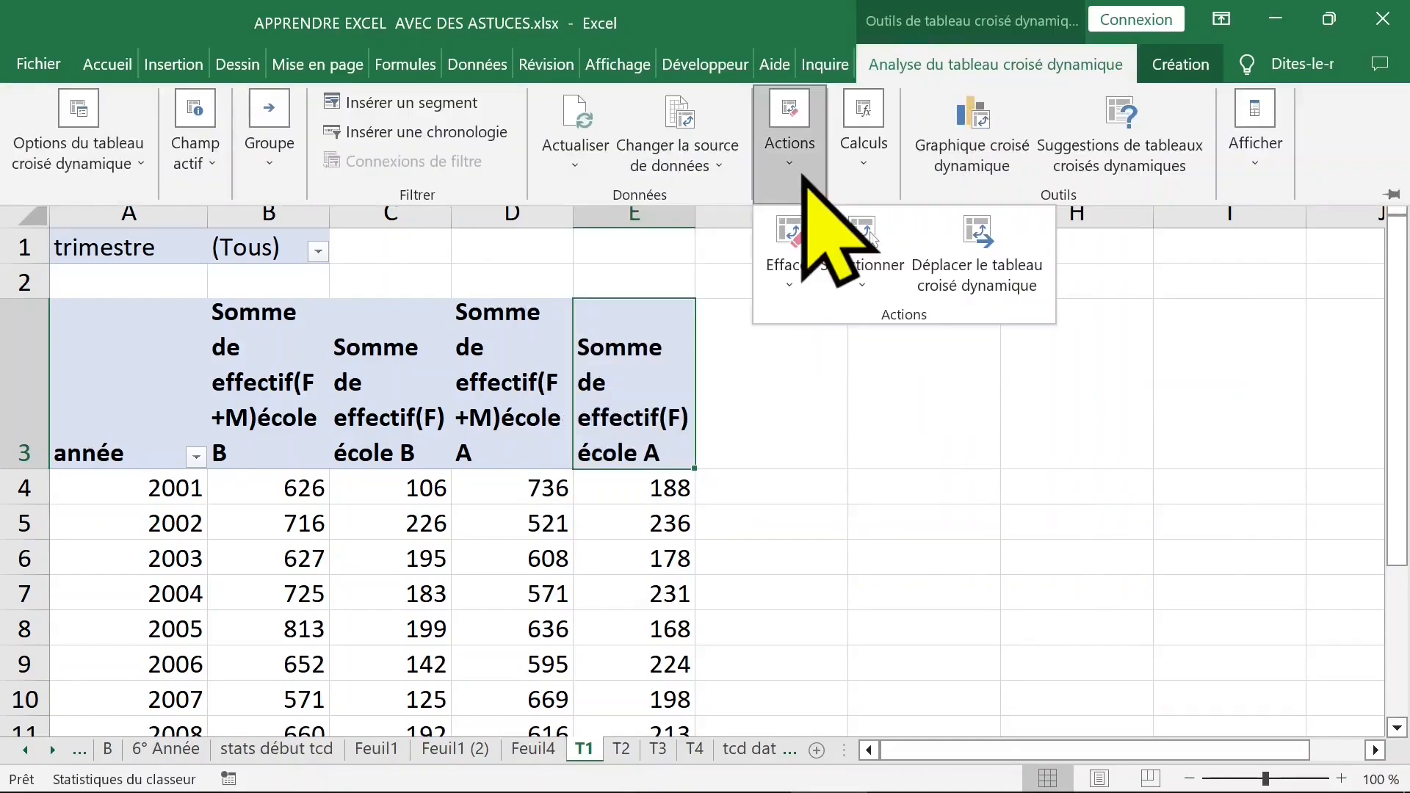
Step: Add a calculated field named b-a with the formula ='effectif(F+M)école B'- 'effectif(F+M)école A' to the pivot table
click(846, 171)
click(946, 253)
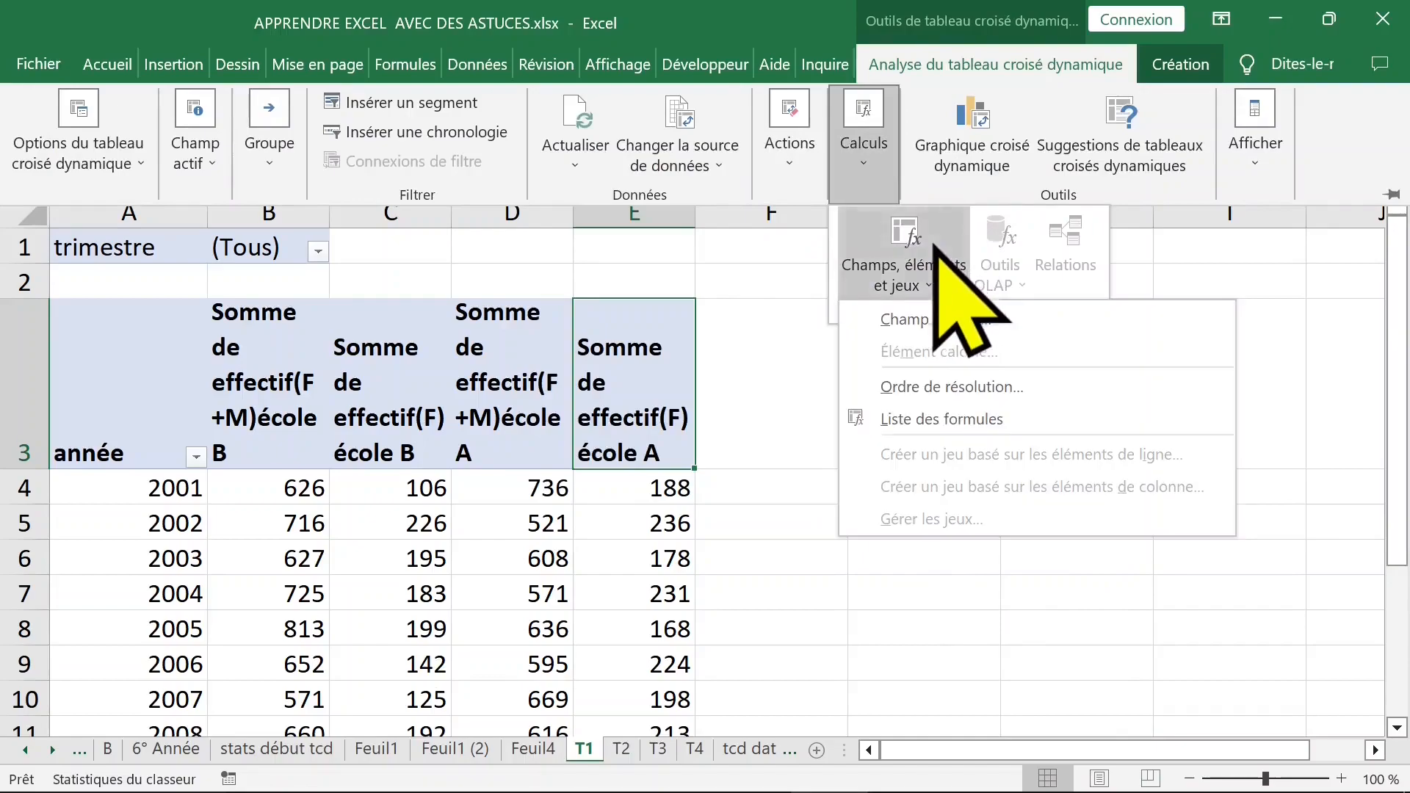
click(910, 319)
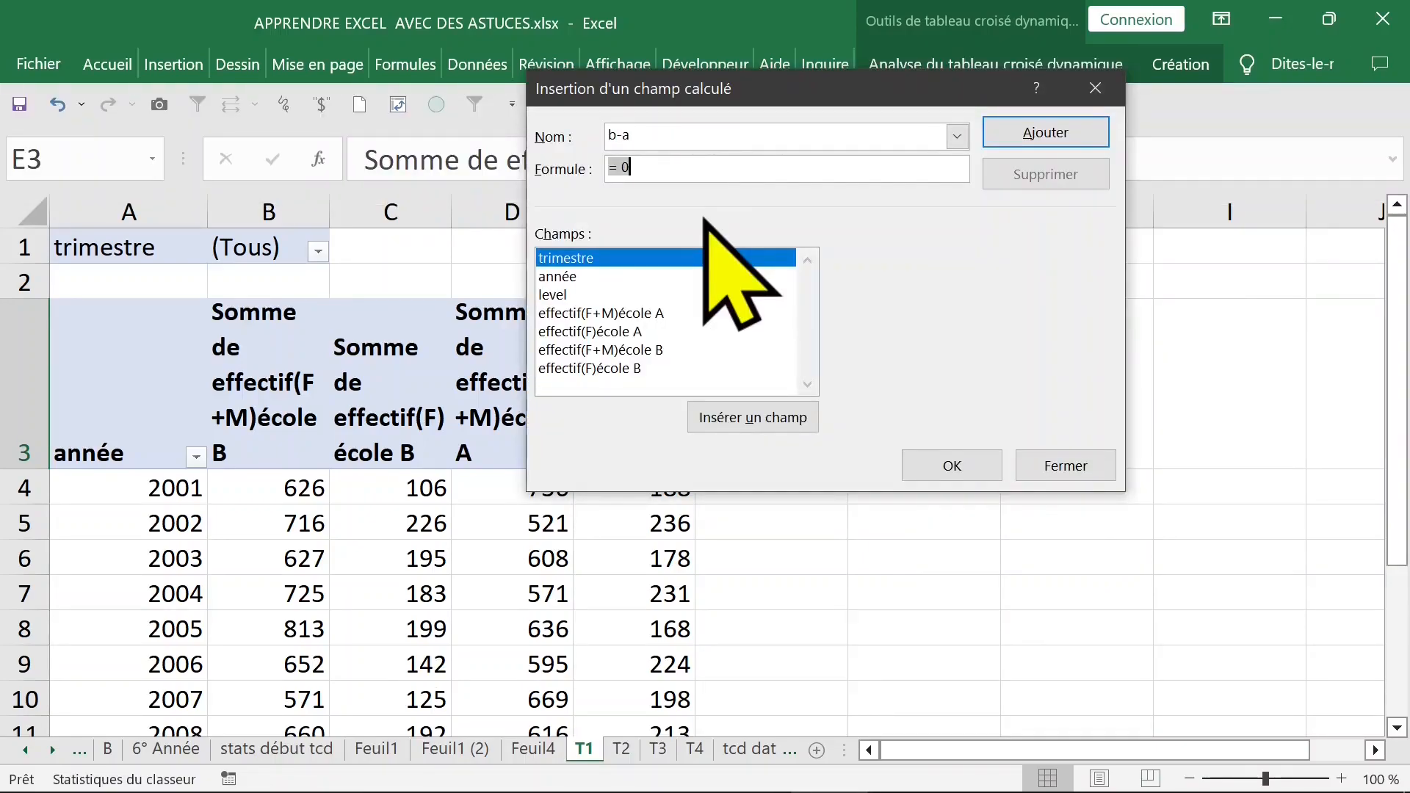
click(635, 354)
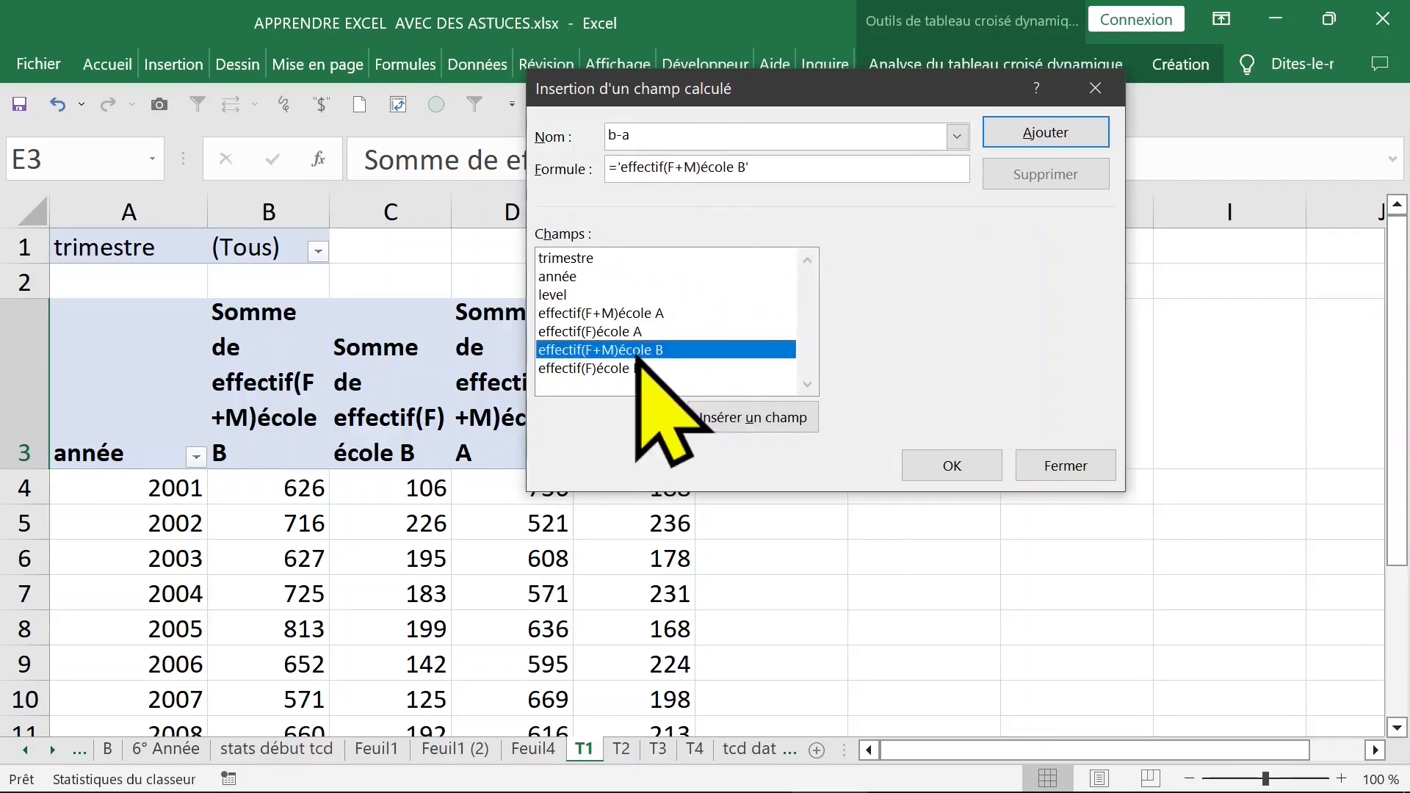
click(636, 315)
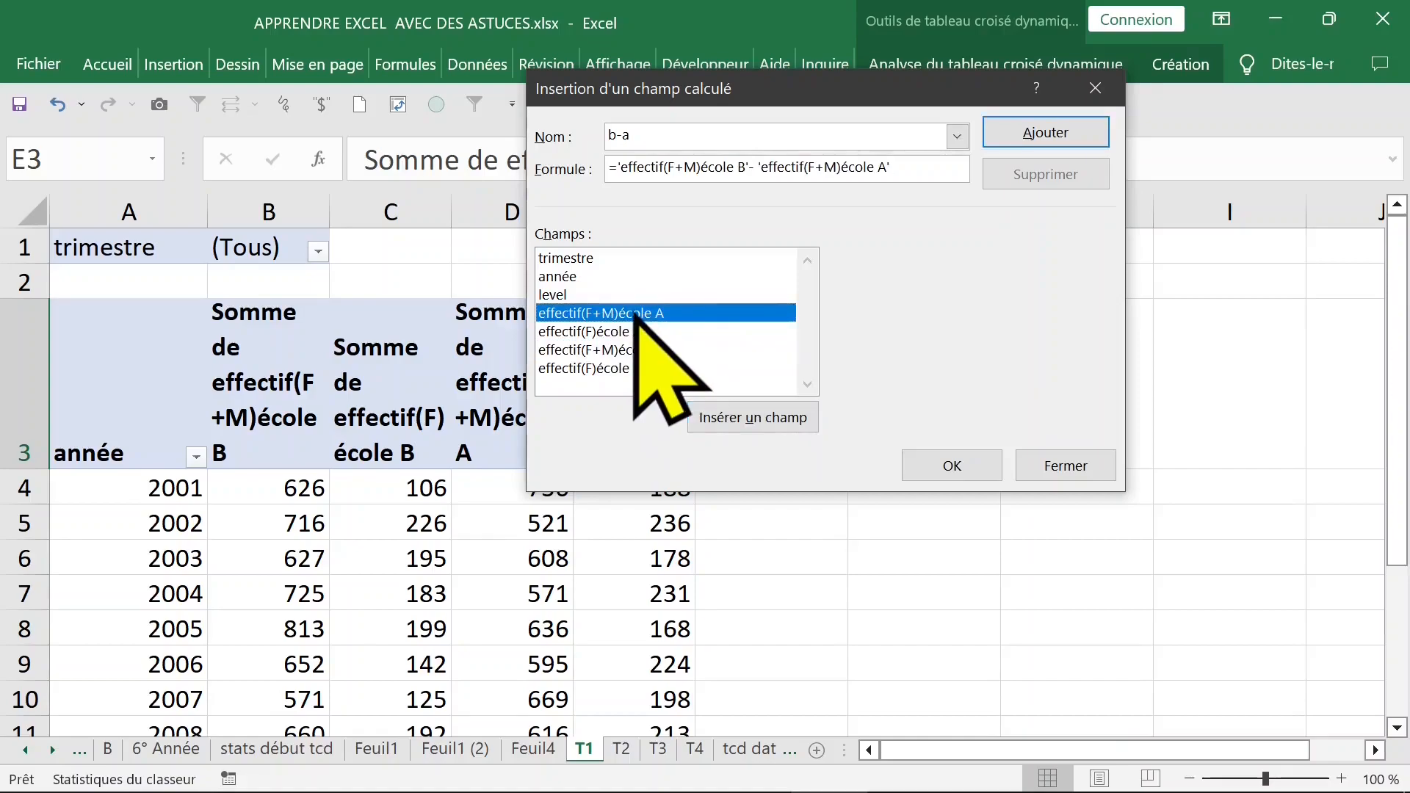
click(1063, 135)
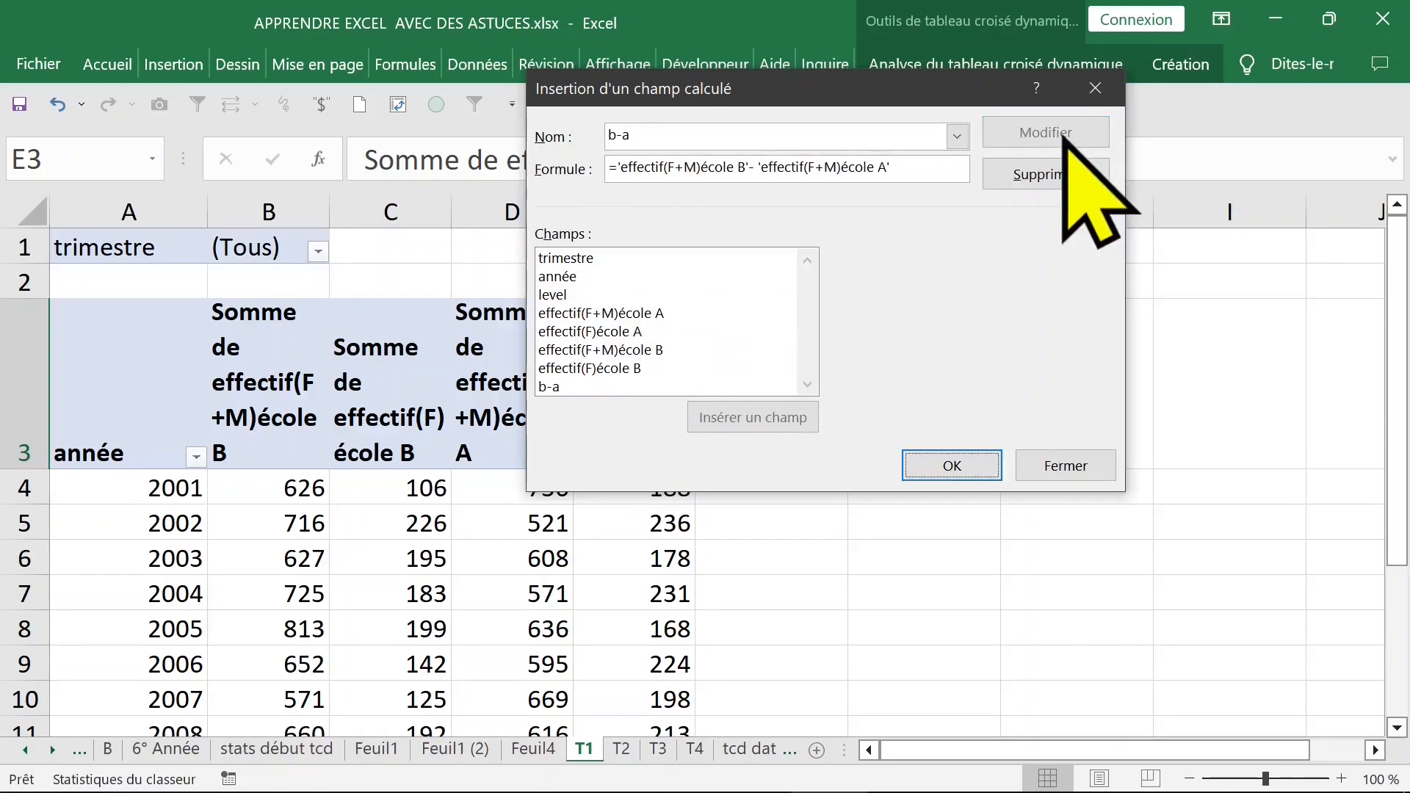
click(982, 466)
Step: Rename the calculated field's header in F3 as "Somme de b-a (f+m)" and wrap its text
click(849, 473)
click(844, 456)
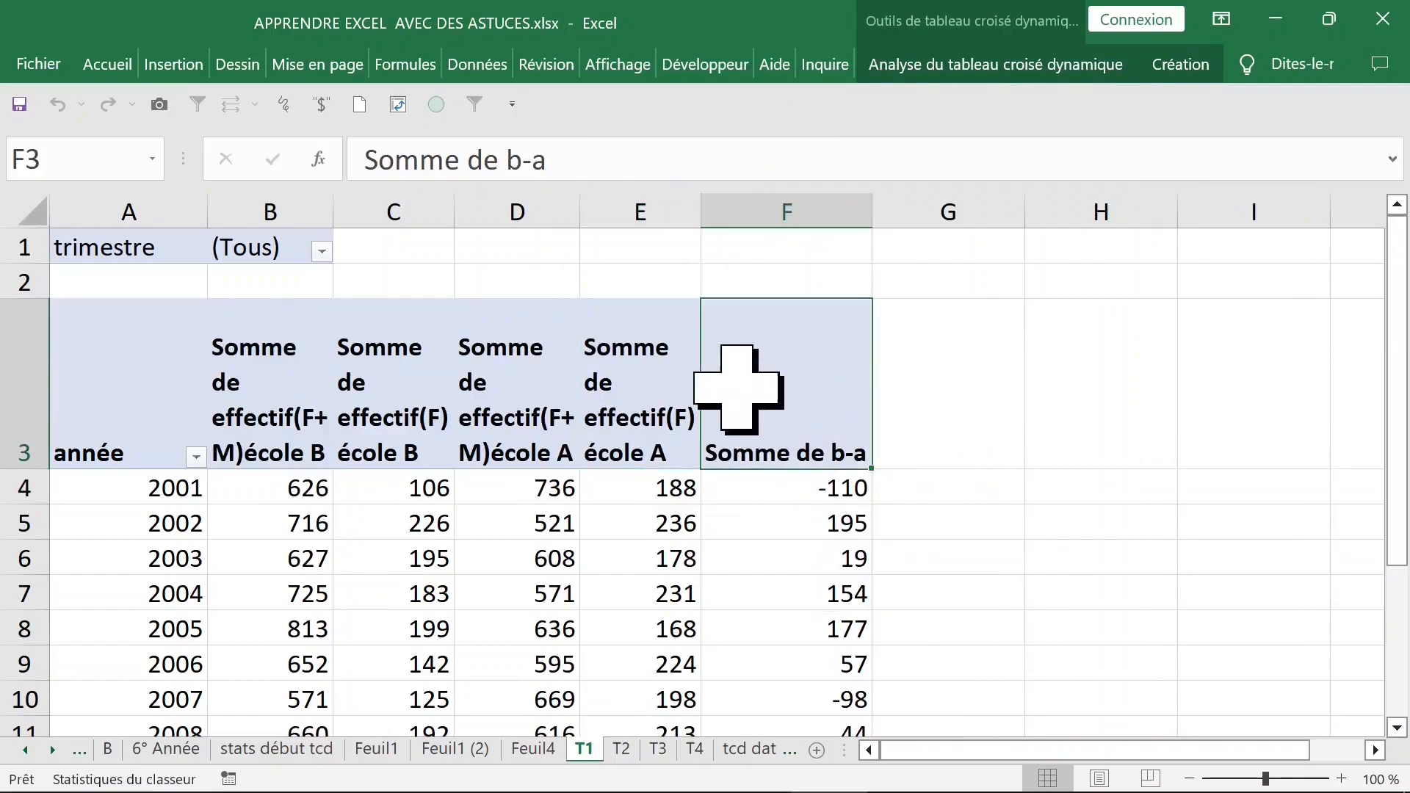
click(670, 156)
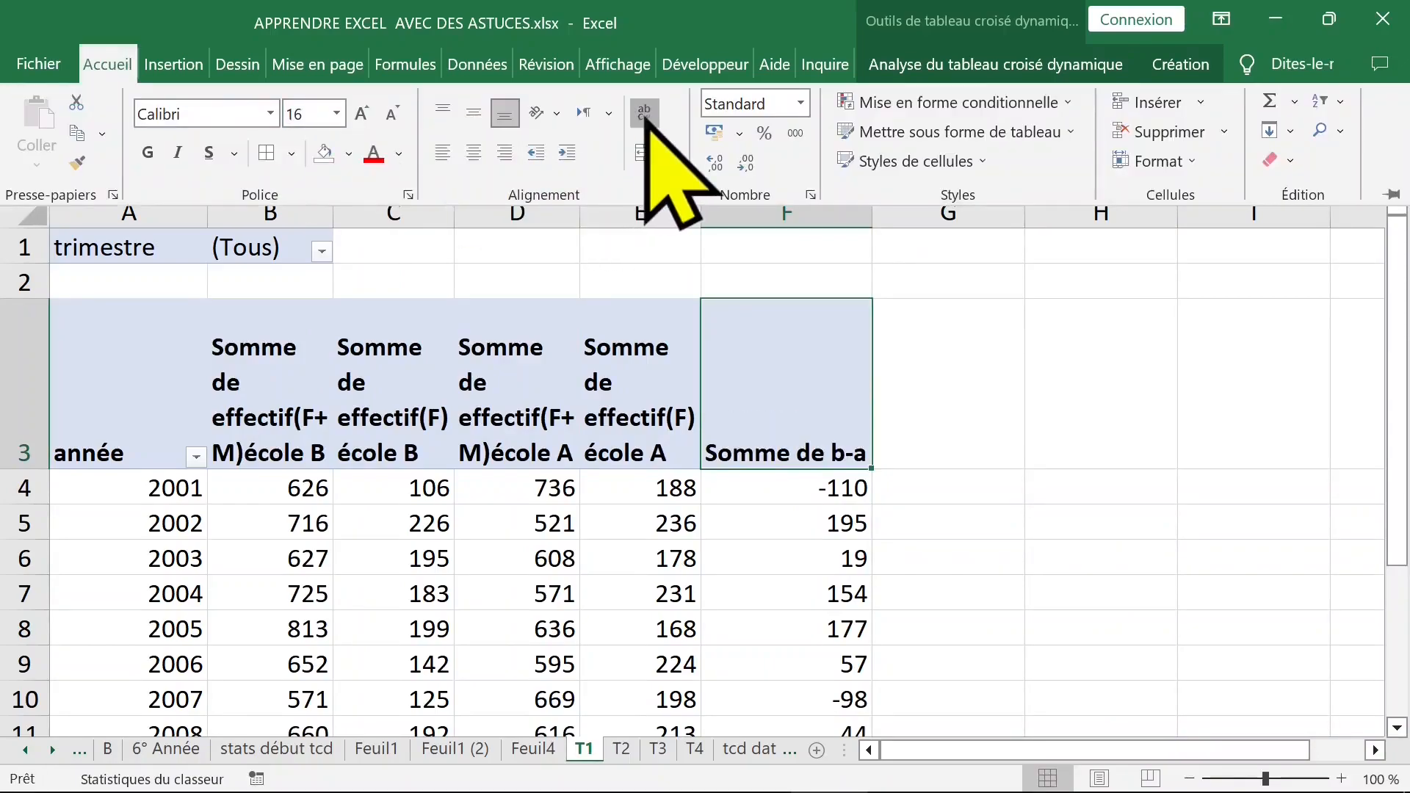
click(644, 116)
click(911, 382)
click(851, 430)
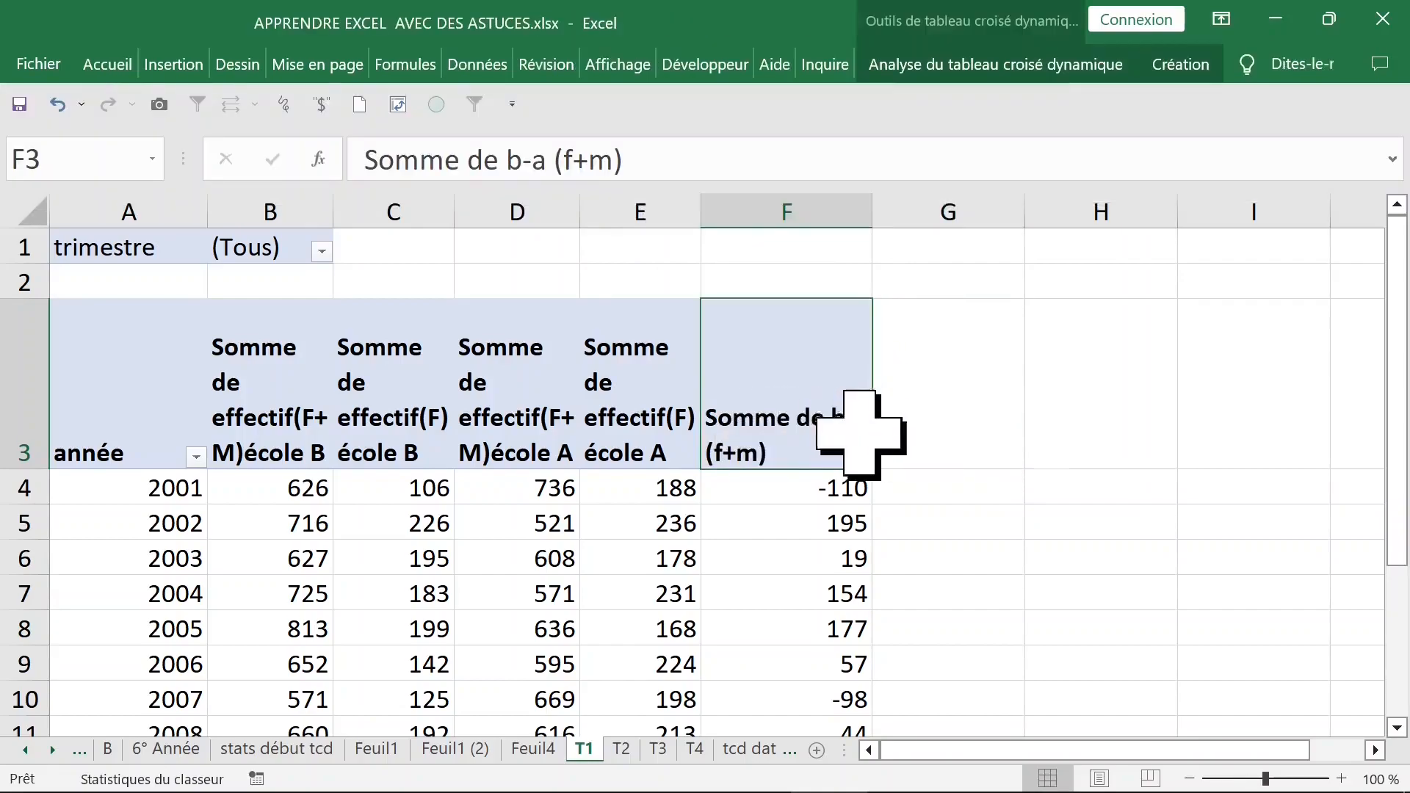
Step: Review the effectif(F) columns of école B and école A in columns C and E
click(404, 427)
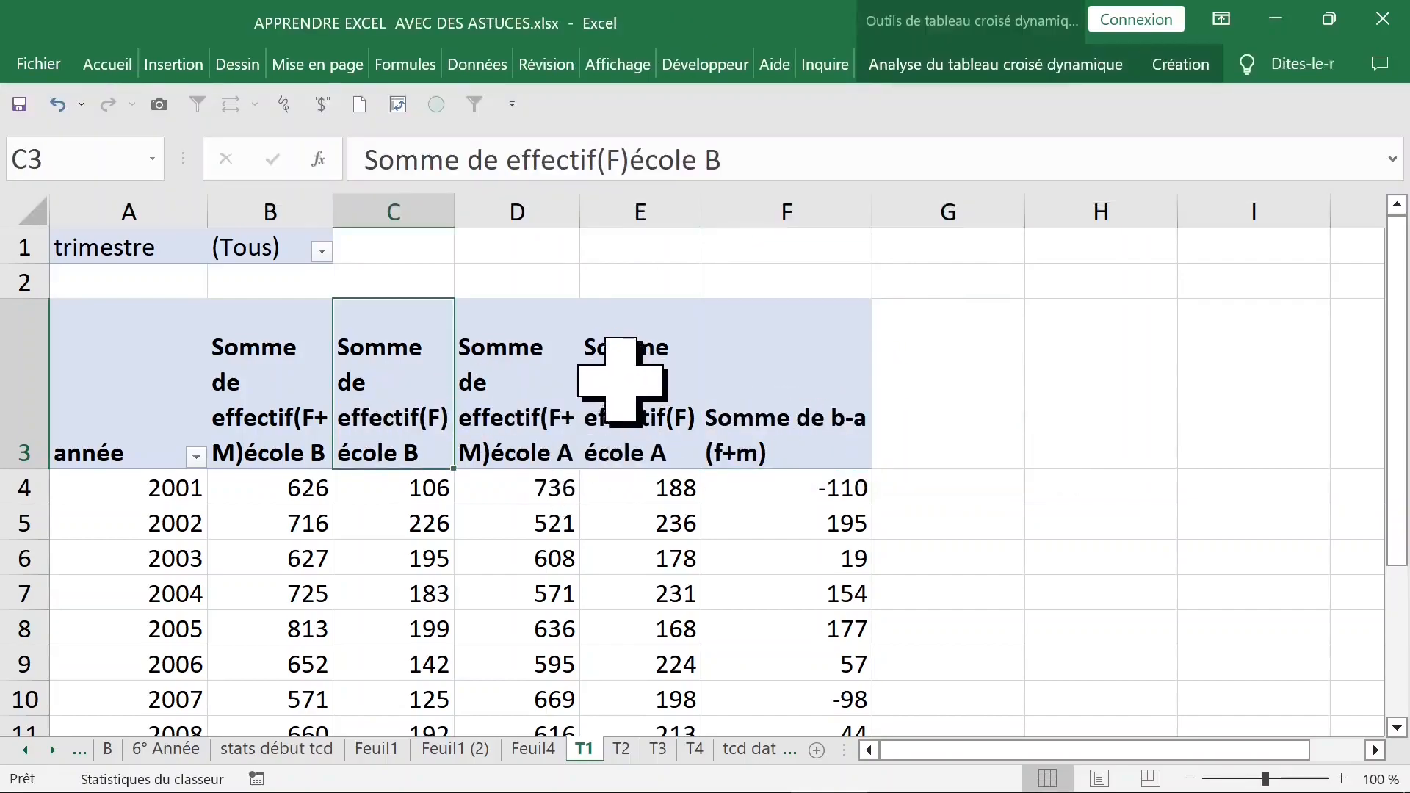
click(391, 210)
click(632, 423)
click(642, 213)
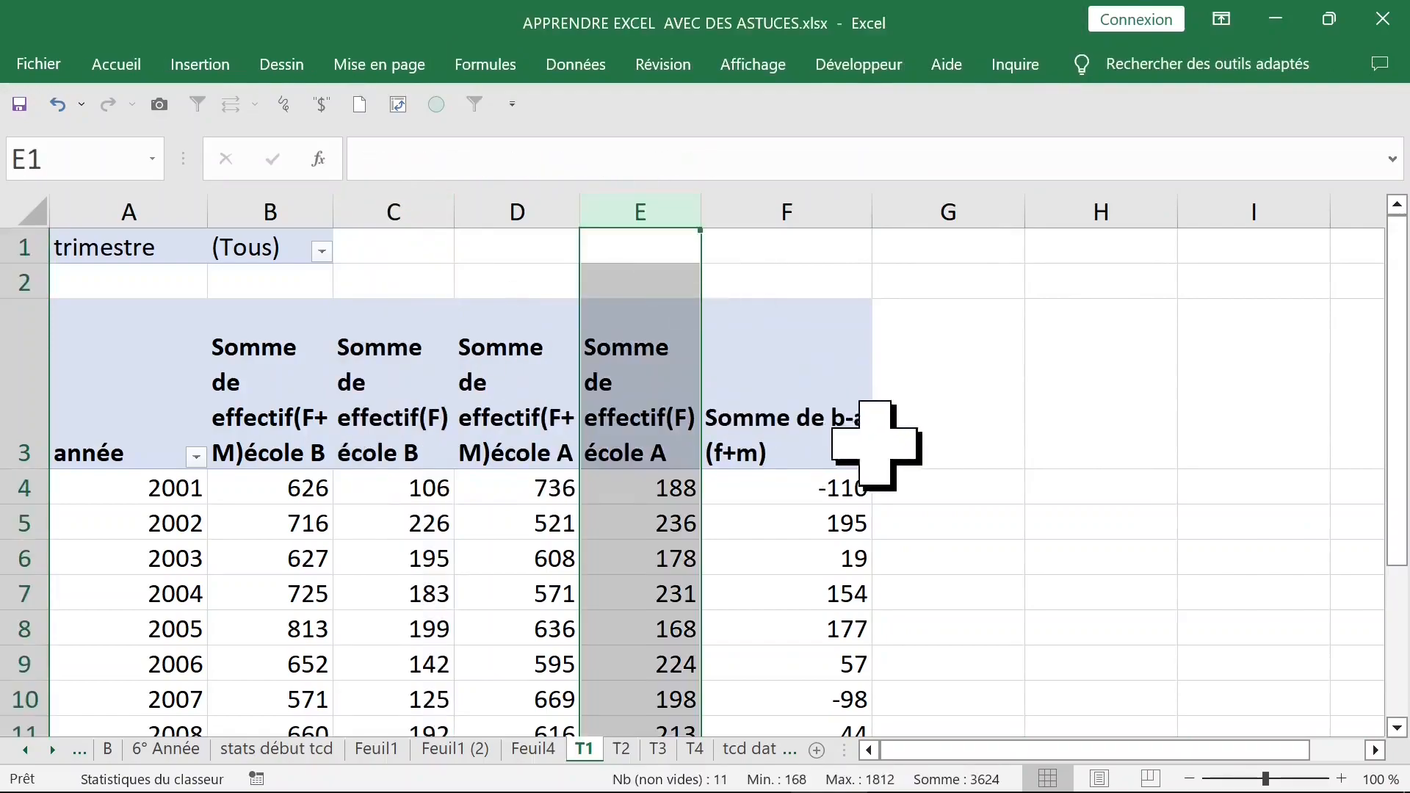
Step: Add a calculated field named b-a (f) with the formula ='effectif(F)école B'- 'effectif(F)école A' to the pivot table
click(866, 438)
click(954, 69)
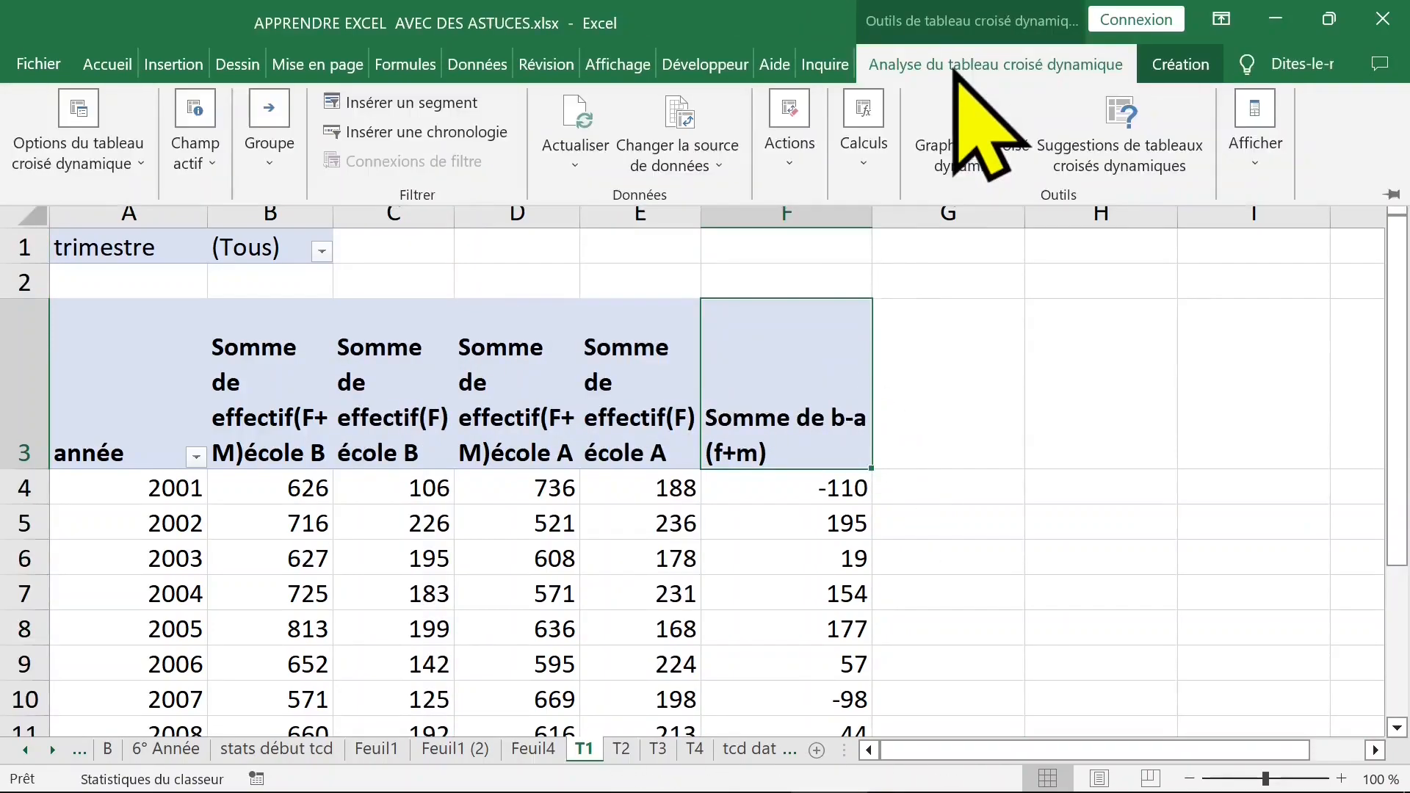
click(863, 143)
click(927, 250)
click(947, 319)
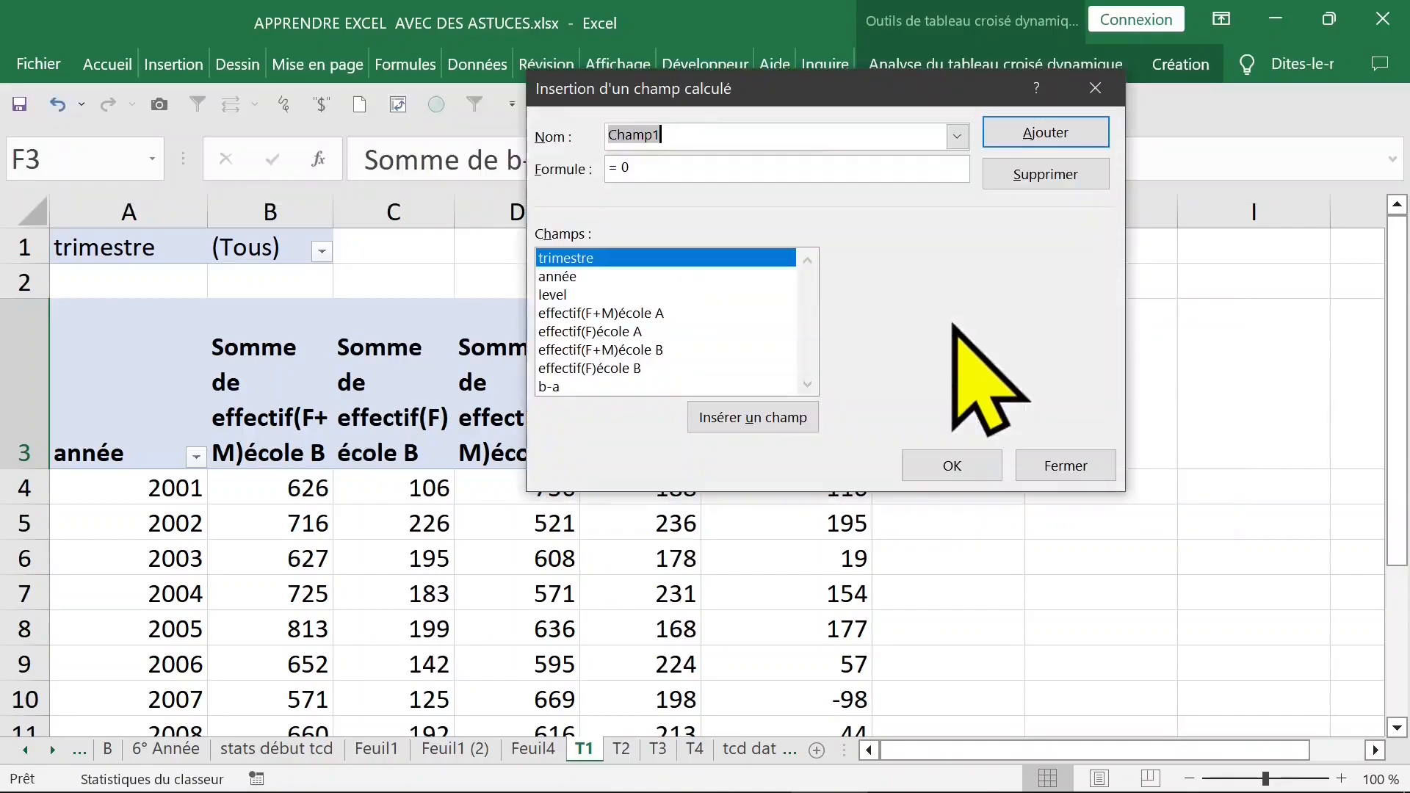
text(b-a (f)
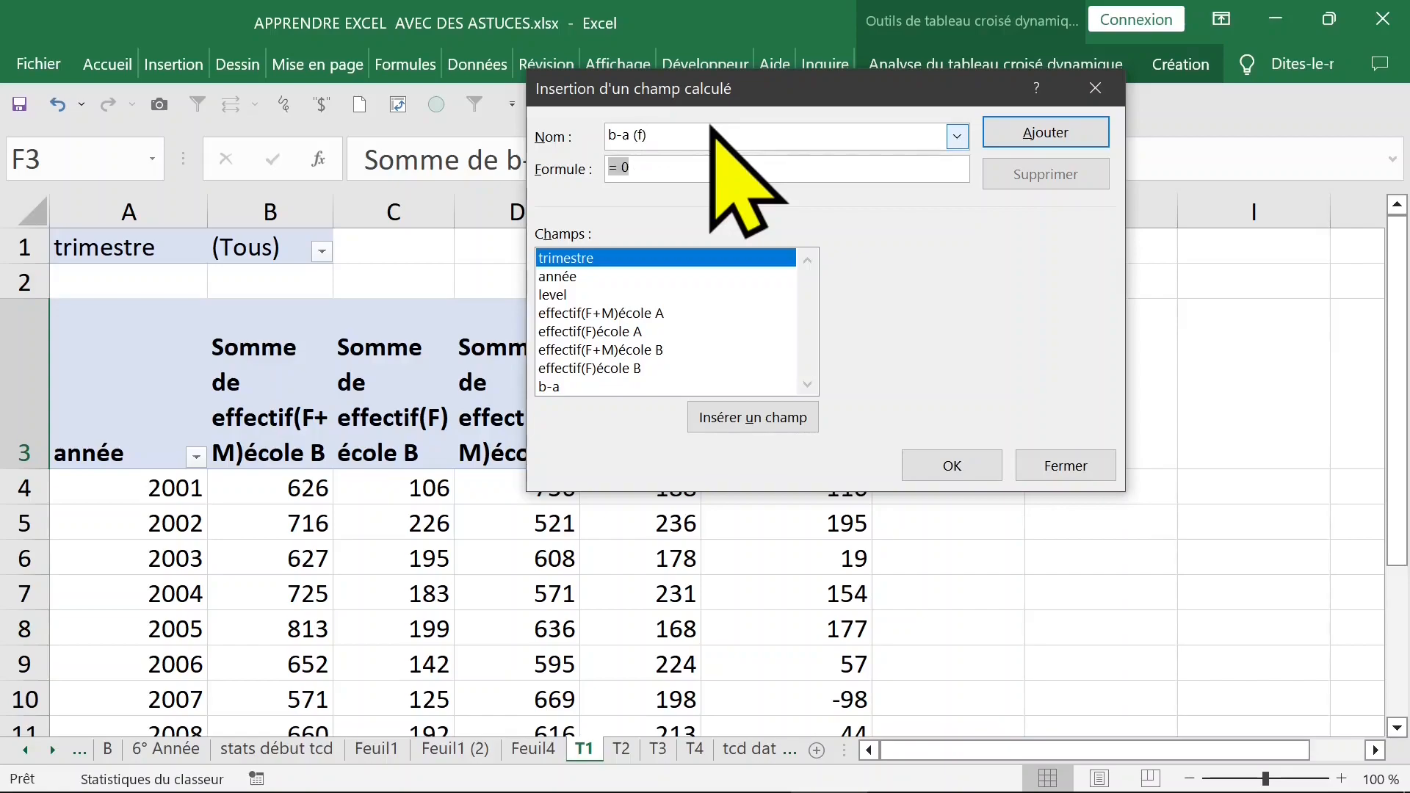
click(631, 369)
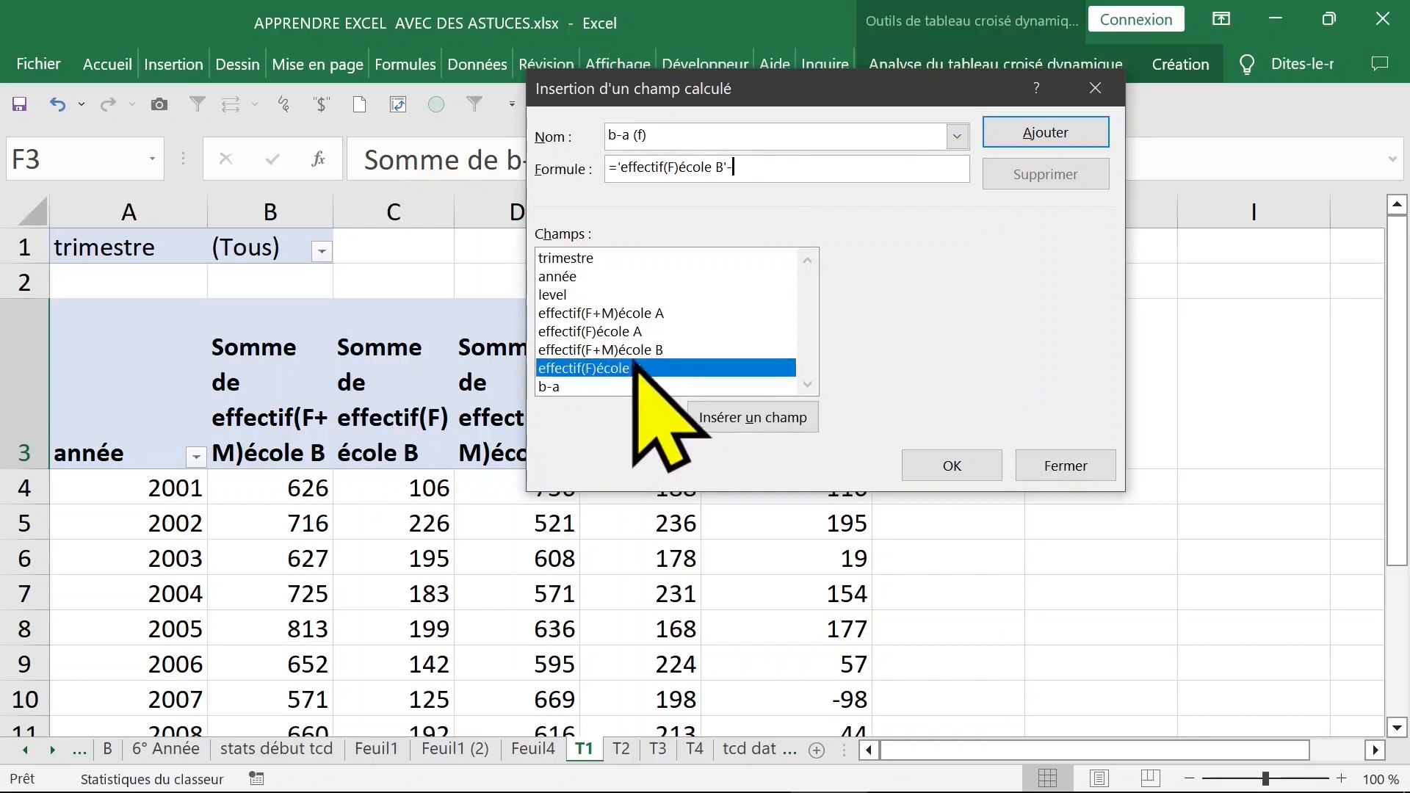
click(627, 331)
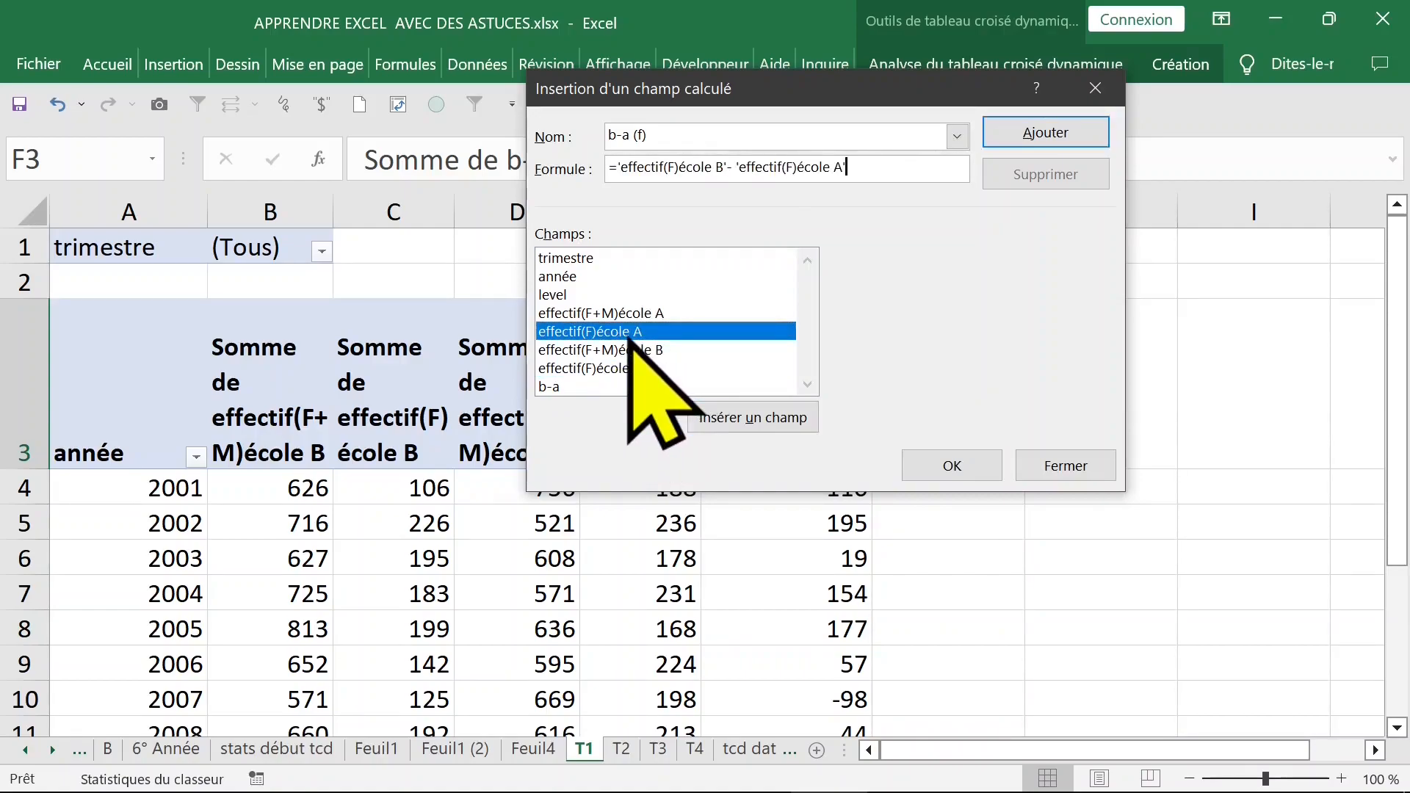
click(1045, 134)
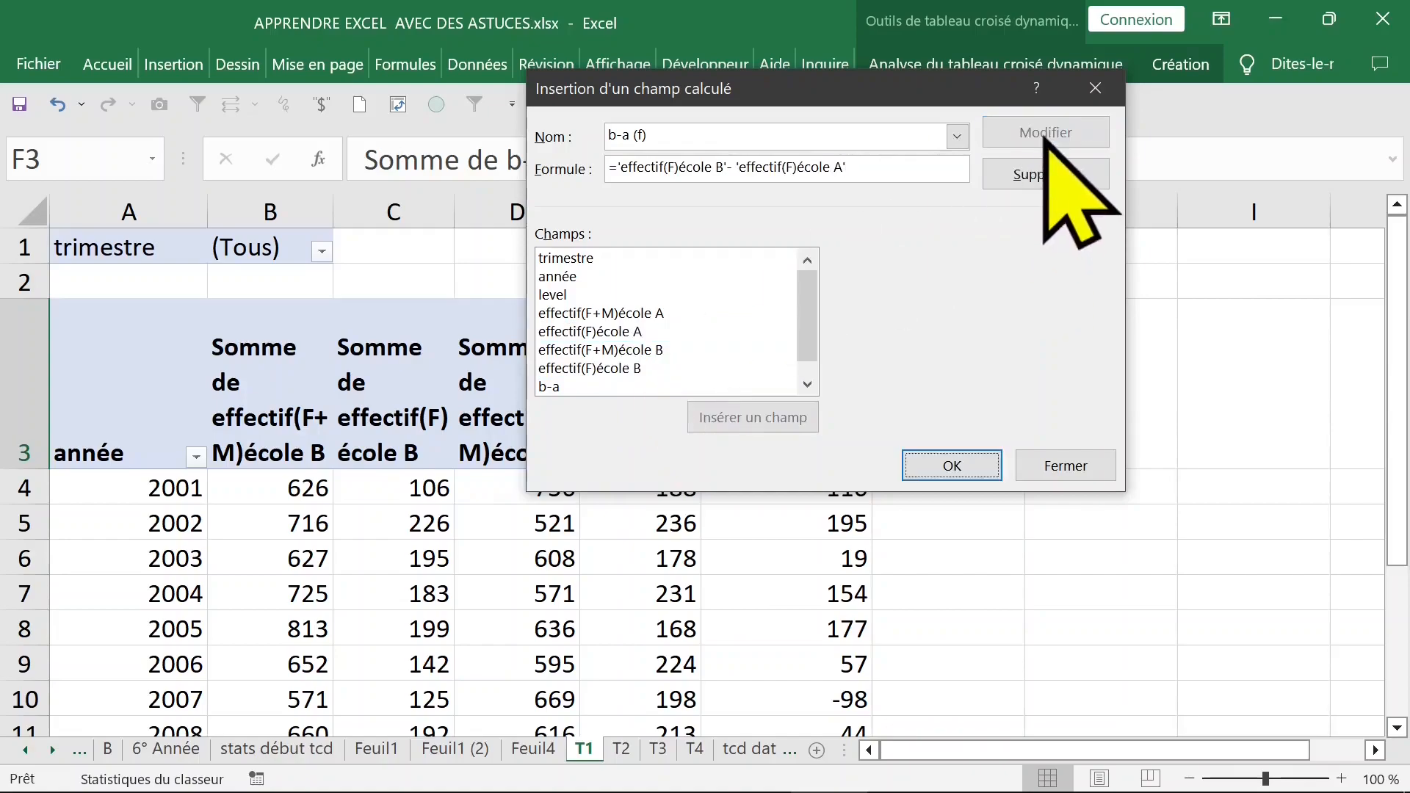
click(952, 465)
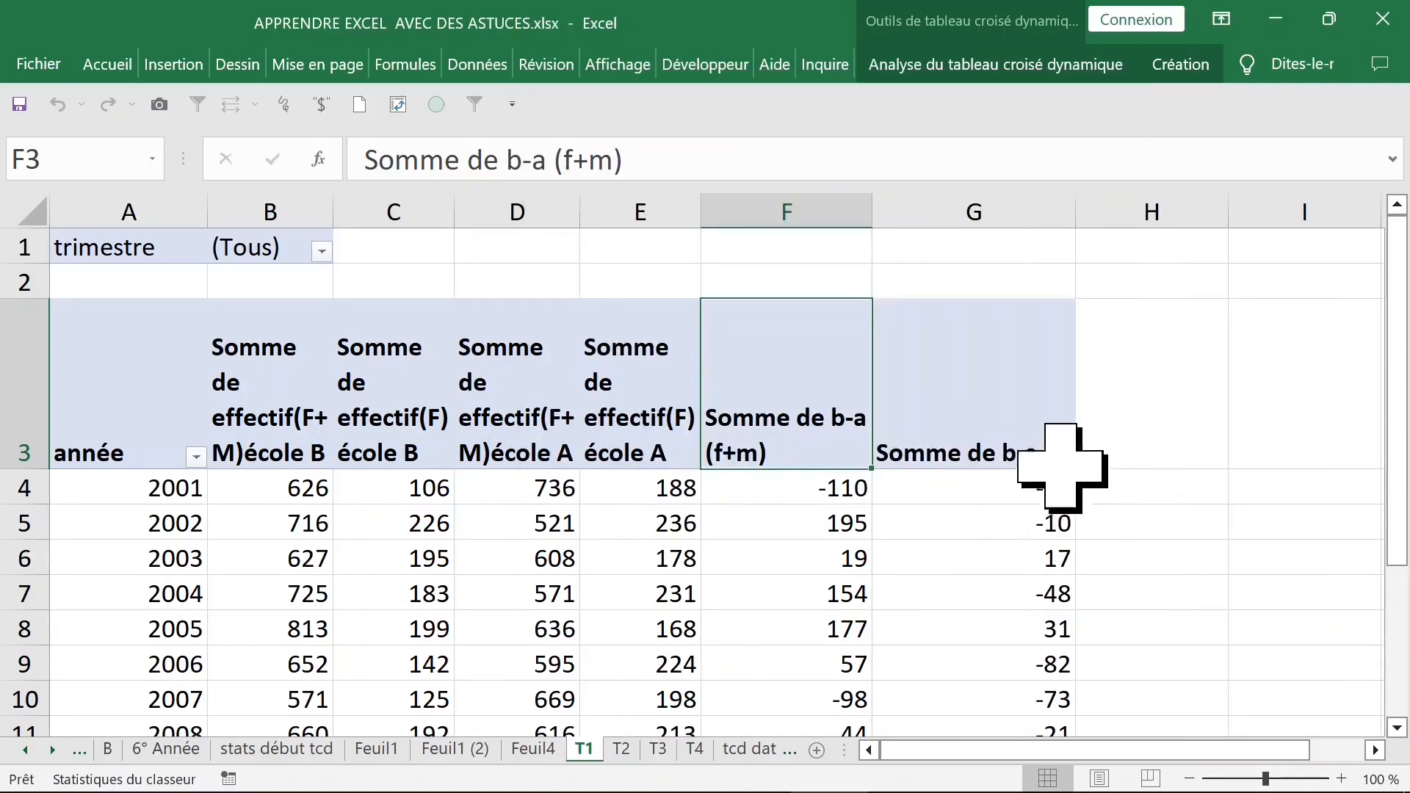
Step: Fill the two calculated-field headers in F3:G3 with light green
click(1065, 463)
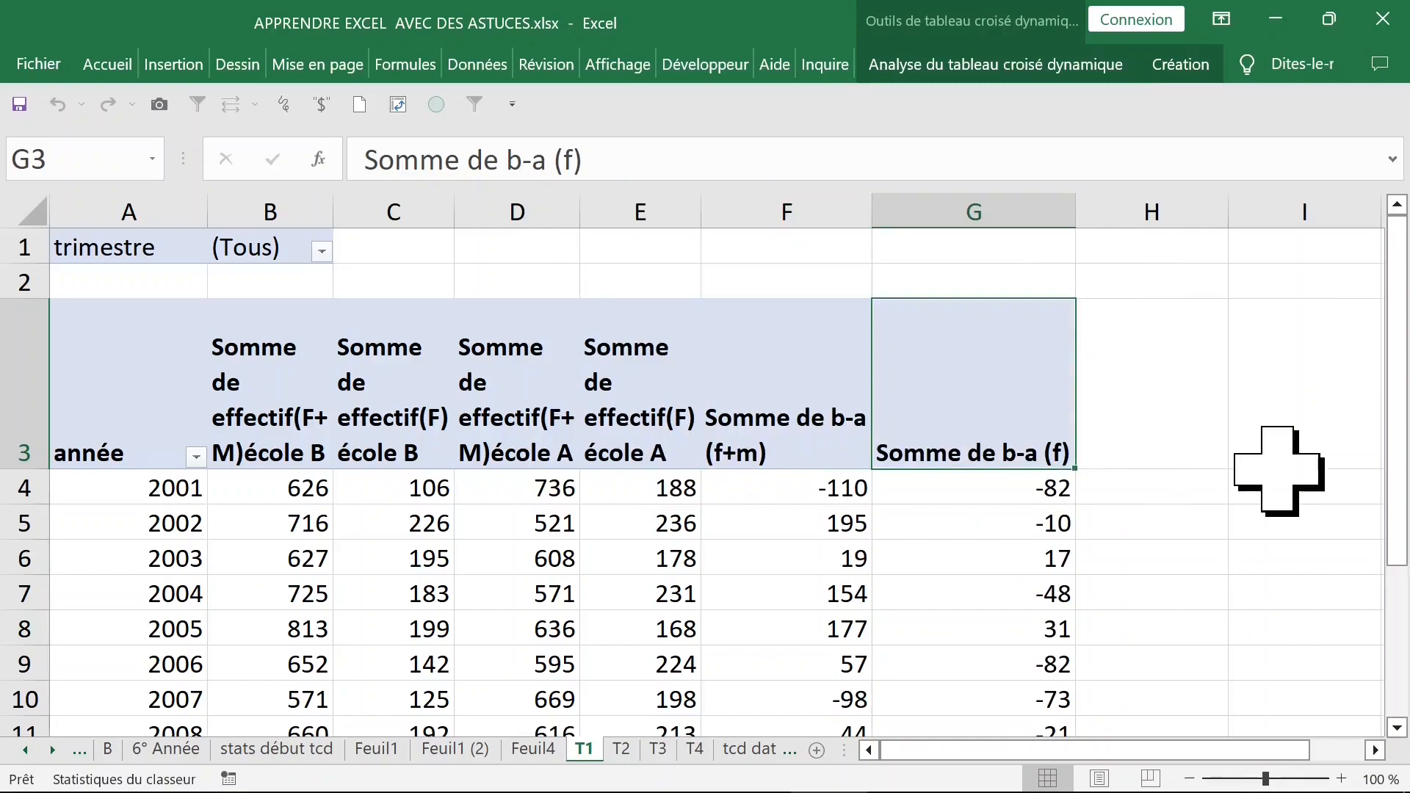
drag(807, 426, 935, 409)
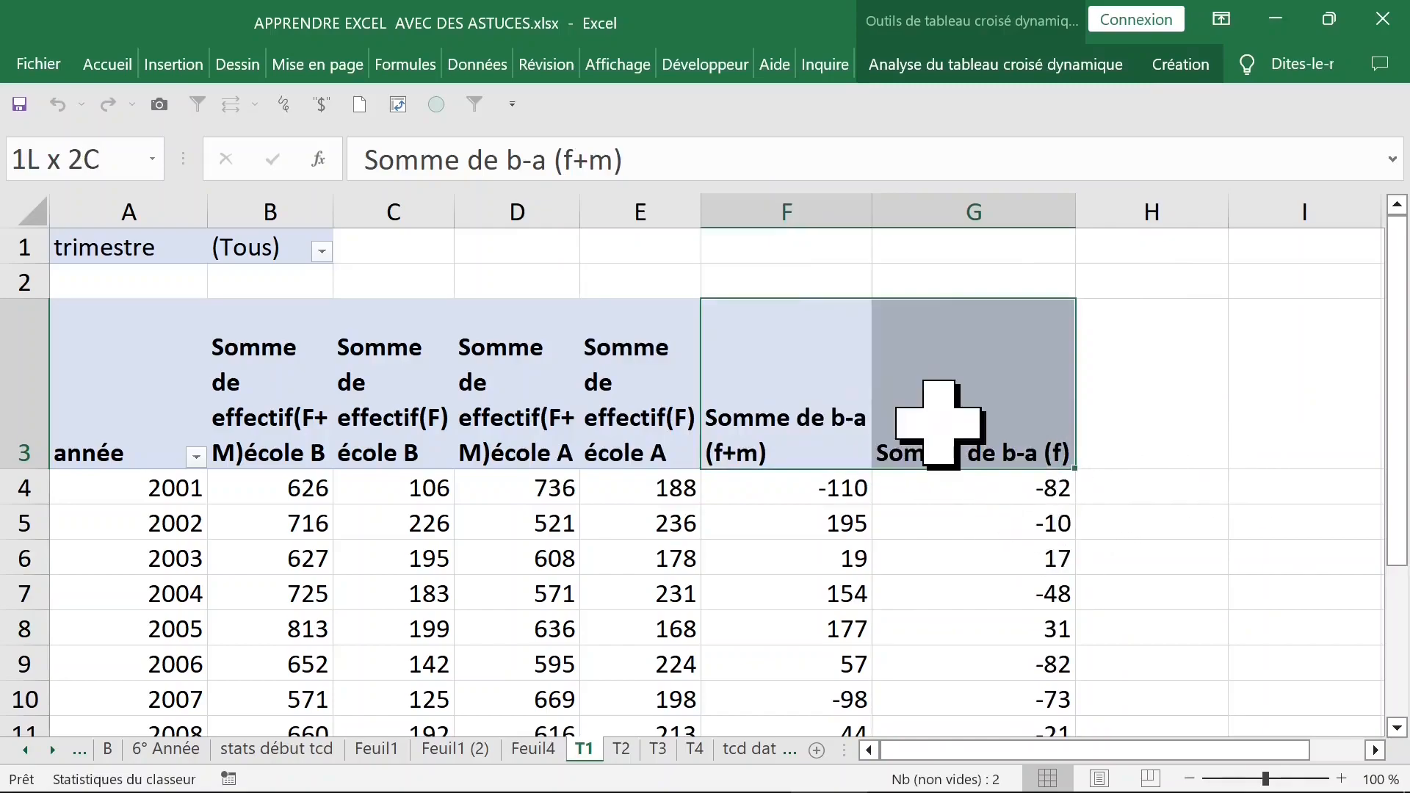
click(107, 64)
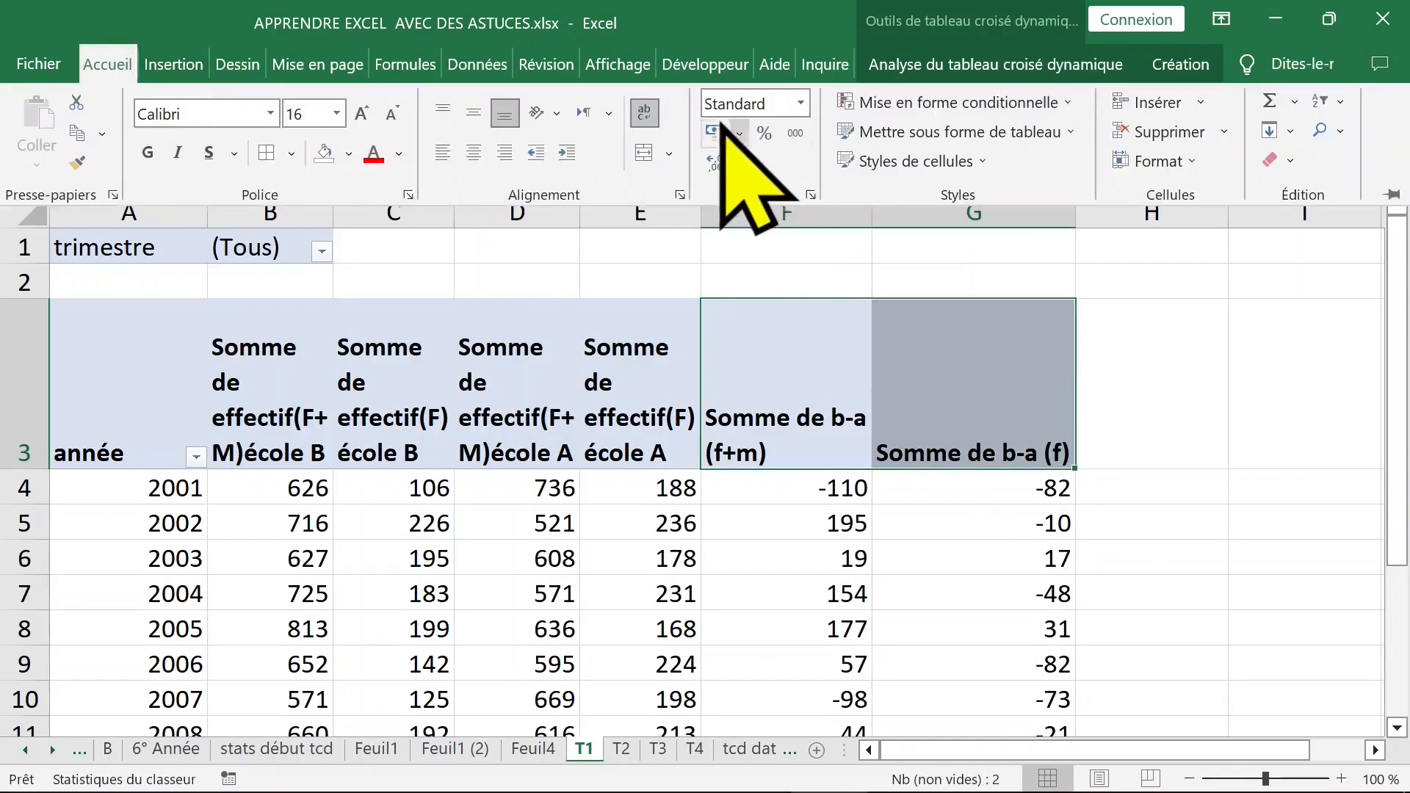
click(938, 372)
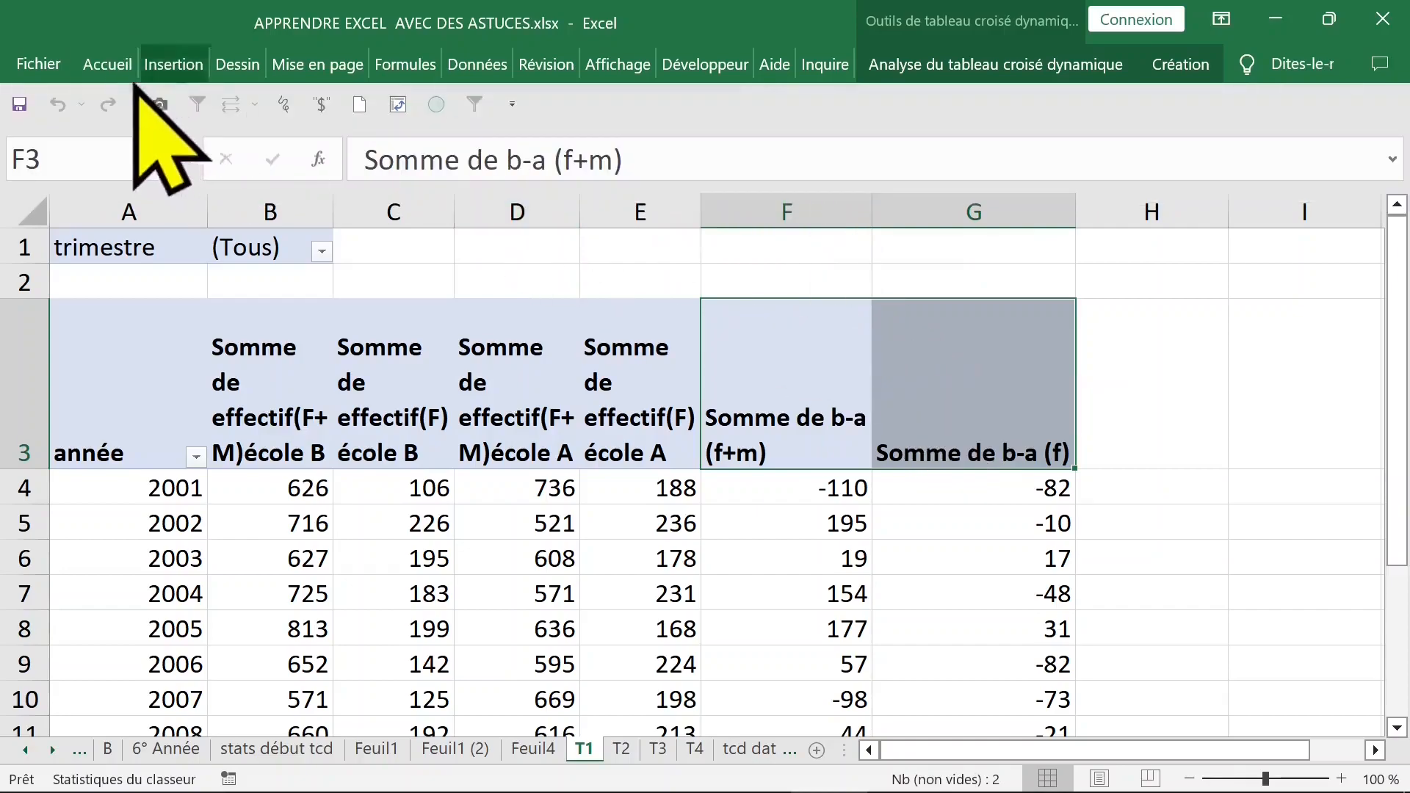
click(121, 66)
click(349, 154)
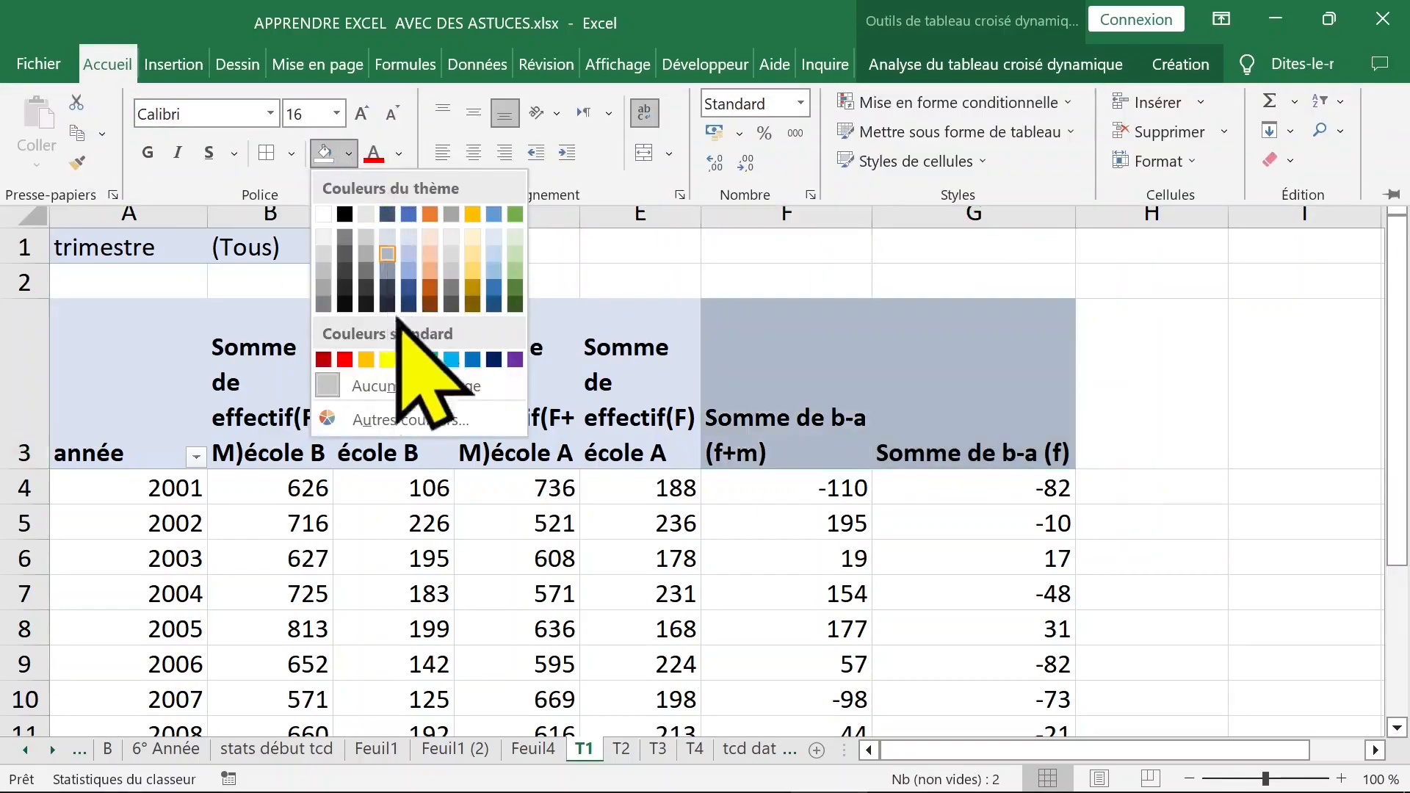
click(515, 253)
click(947, 382)
Step: Narrow columns F and G so the Somme de b-a (f+m) and Somme de b-a (f) headers wrap onto two lines
drag(871, 214, 842, 214)
drag(1046, 216, 989, 218)
click(772, 488)
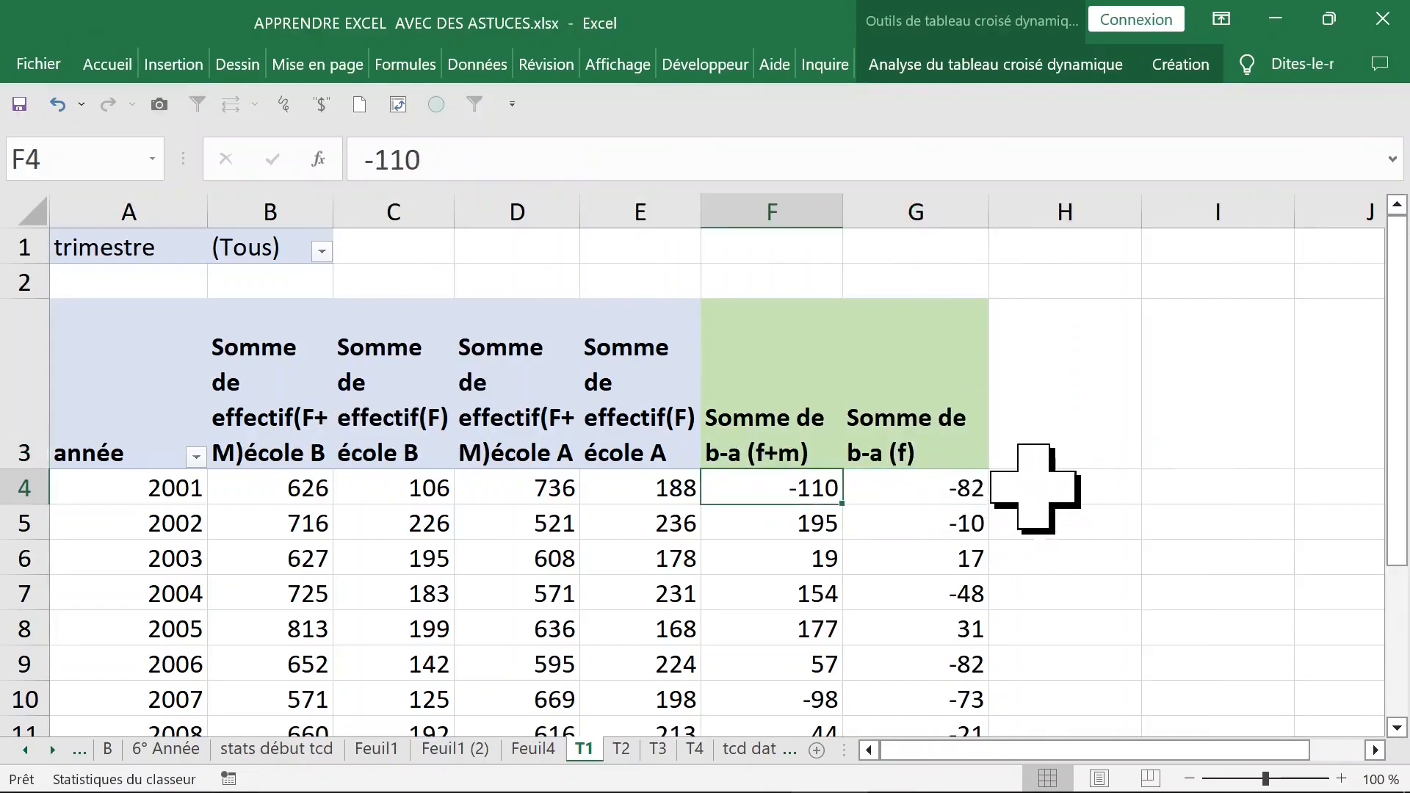
Step: Compare the 2001 and 2002 values in the b-a columns with the école B and école A columns they are calculated from
scroll(1029, 484, down, 2)
scroll(1030, 484, up, 2)
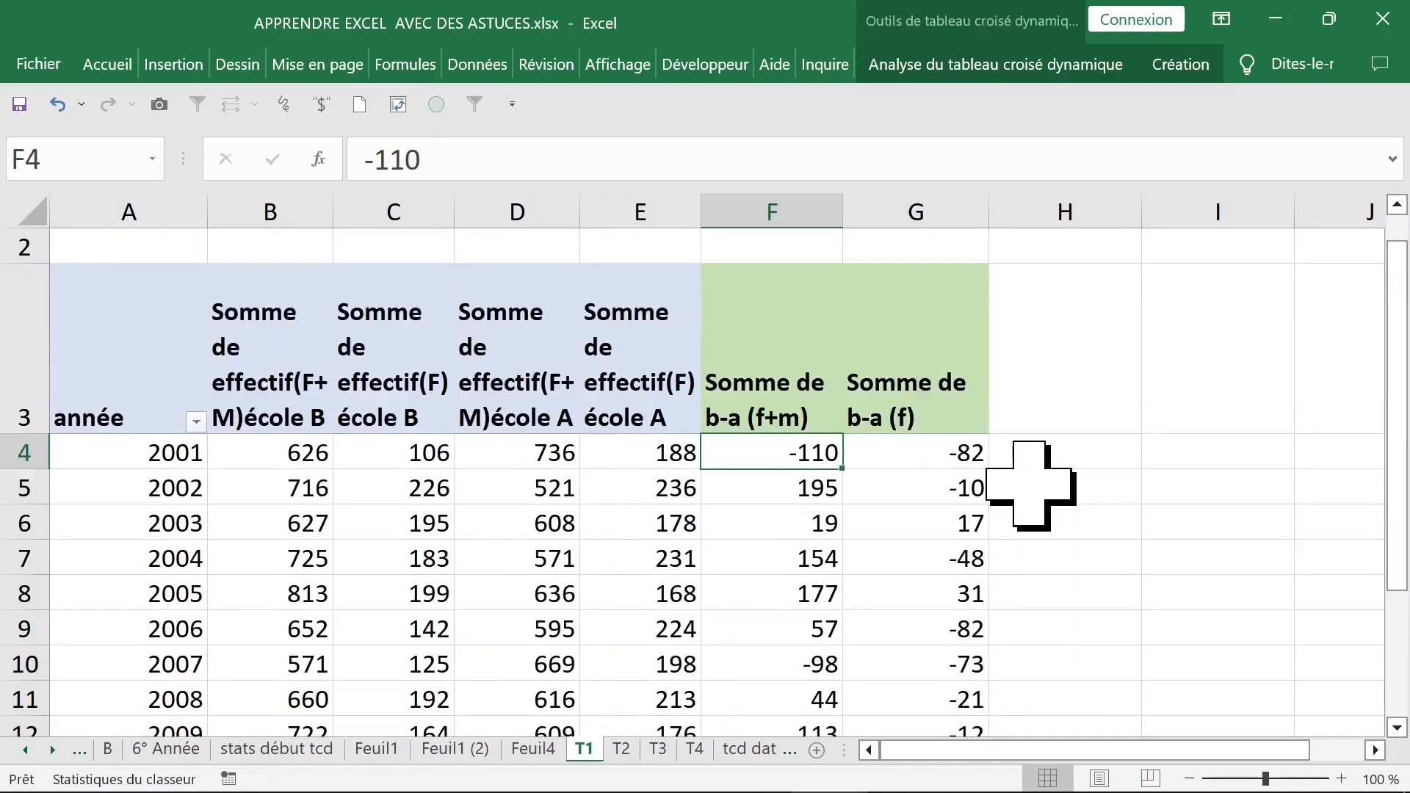
click(932, 486)
click(279, 488)
click(749, 495)
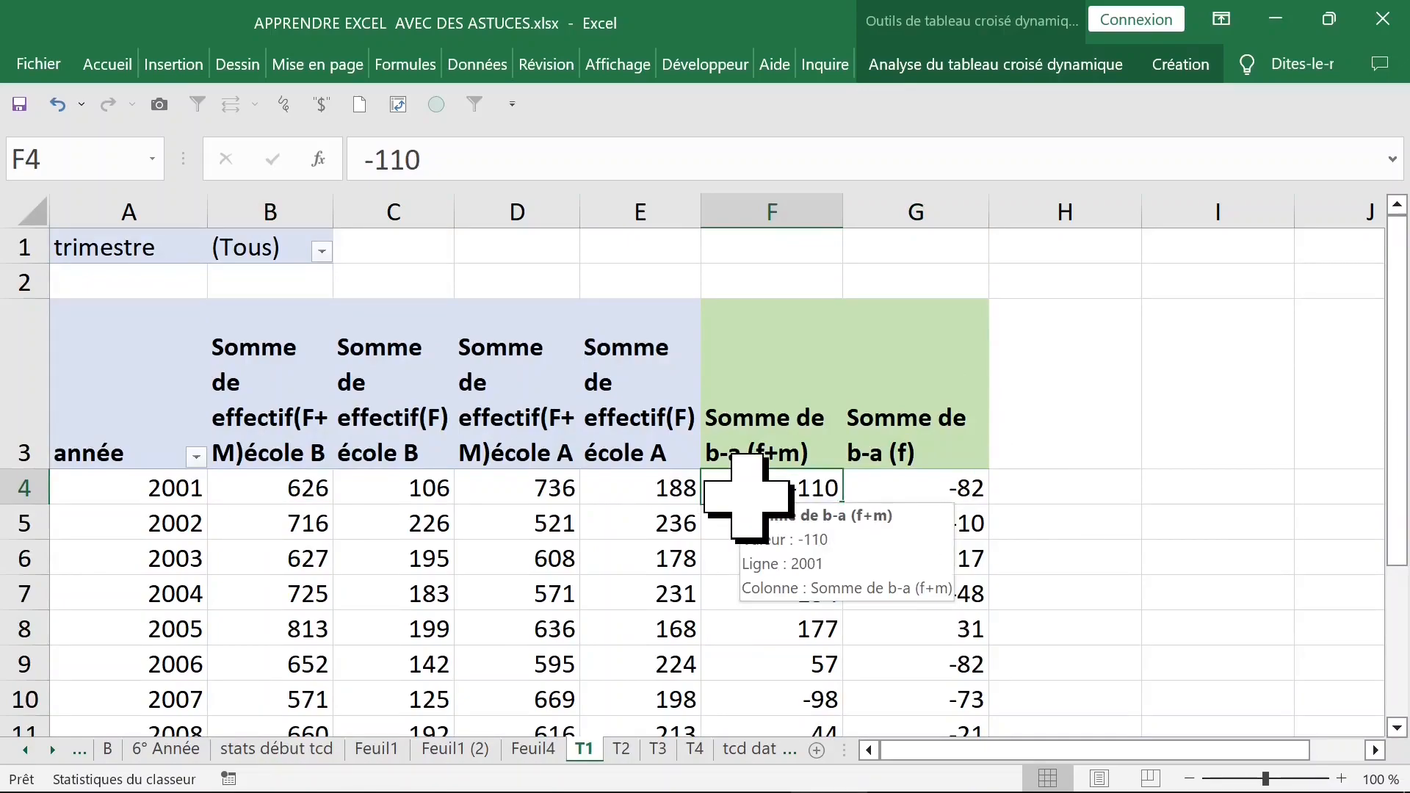
click(748, 523)
click(308, 523)
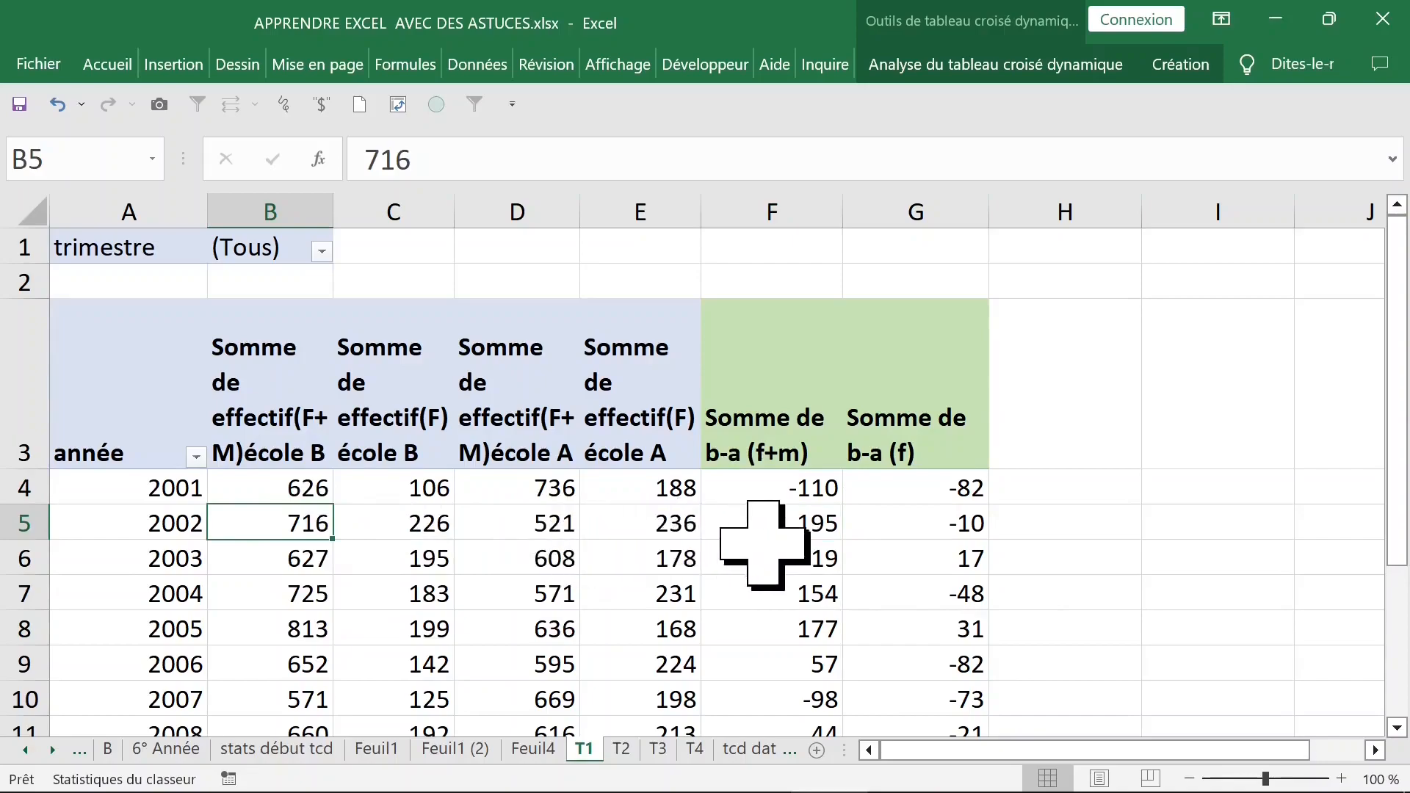
click(553, 532)
click(807, 530)
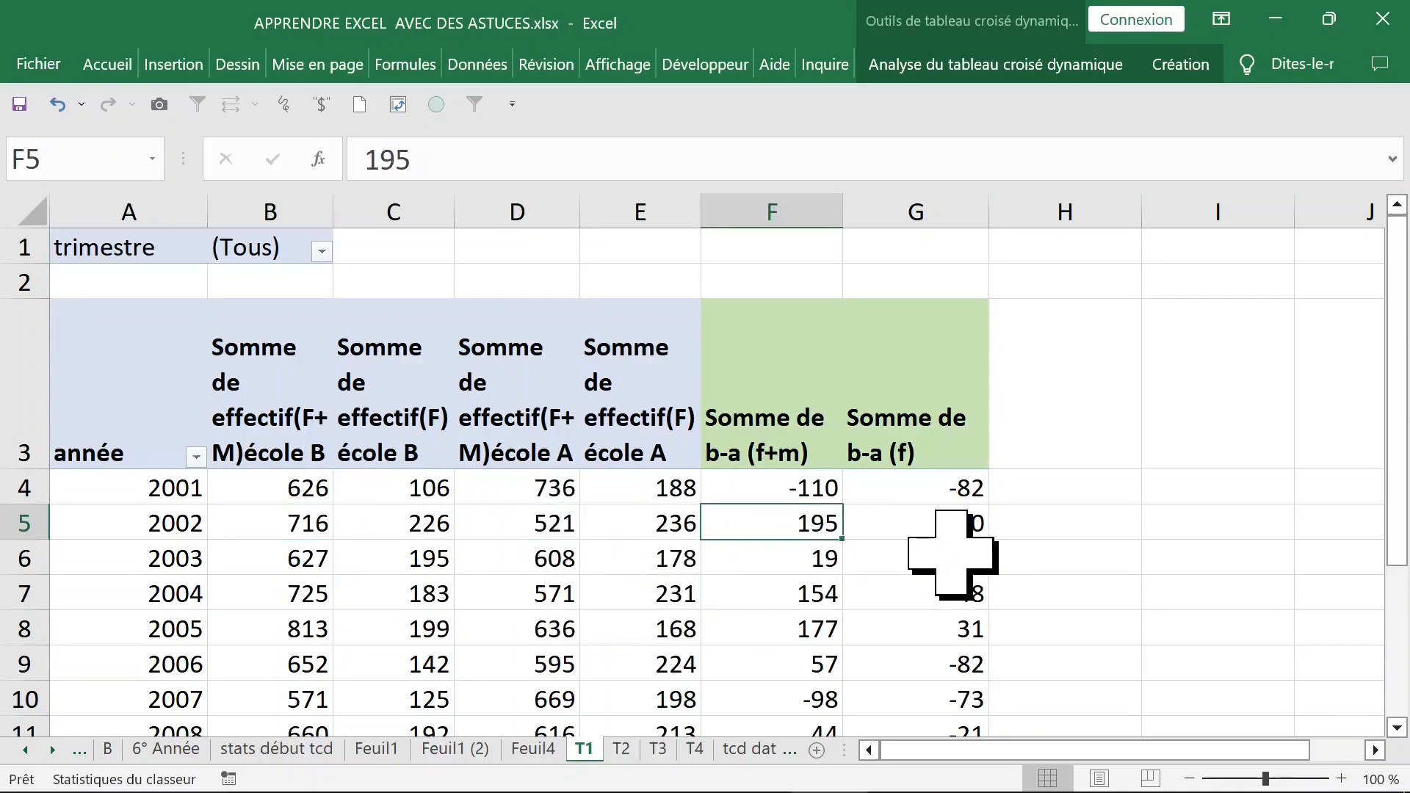
mouse_move(951, 553)
click(604, 518)
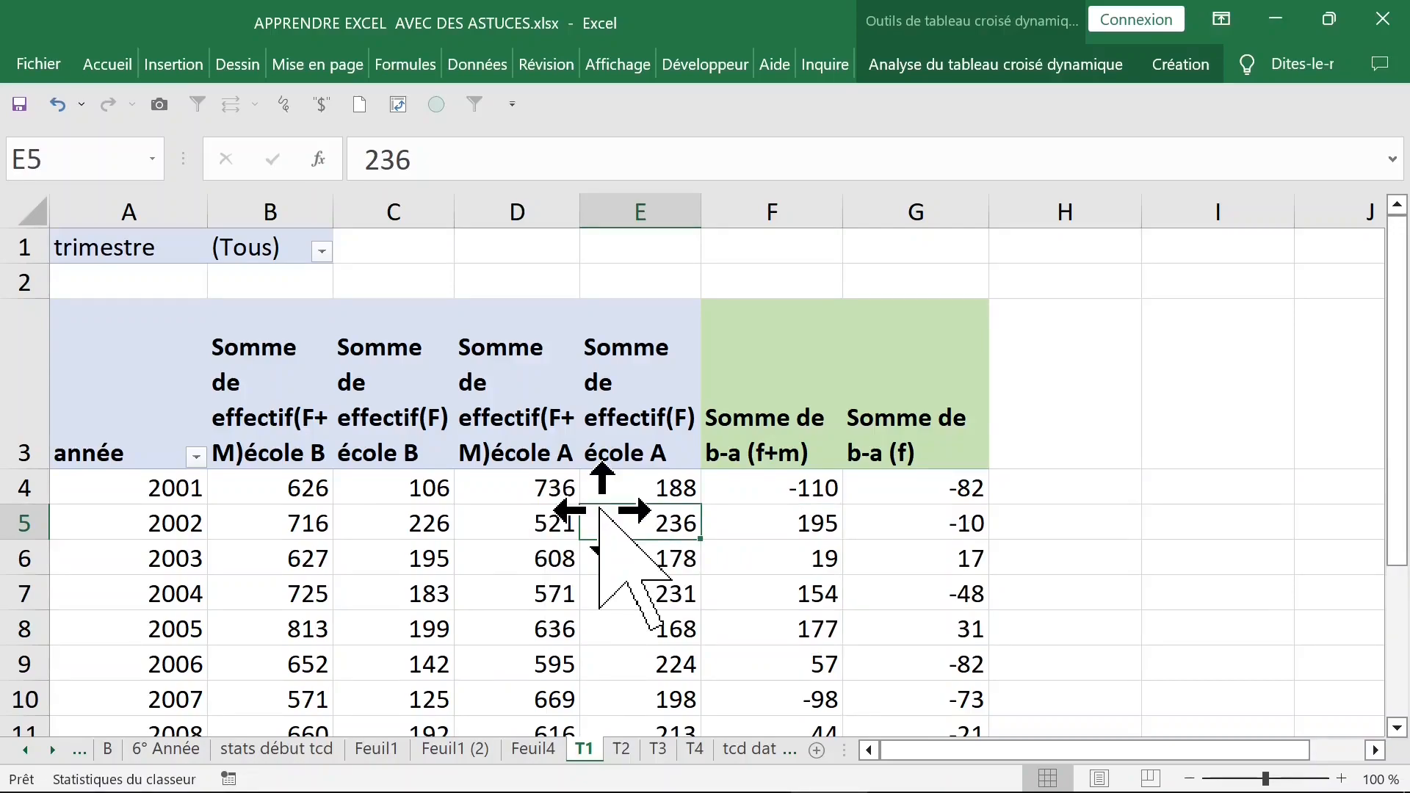
Step: Add the level field to the pivot table's rows and place it above année
click(517, 488)
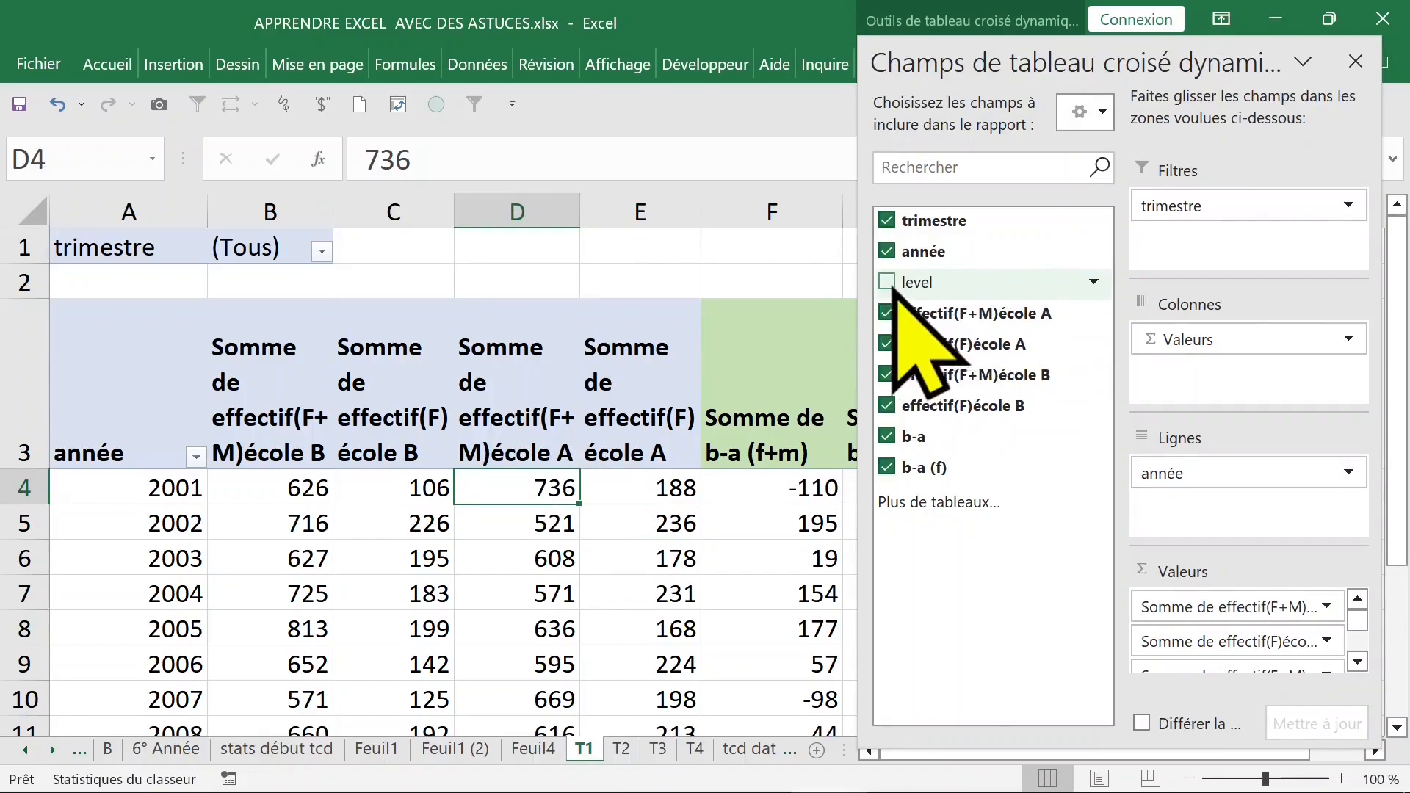
right_click(535, 477)
click(580, 470)
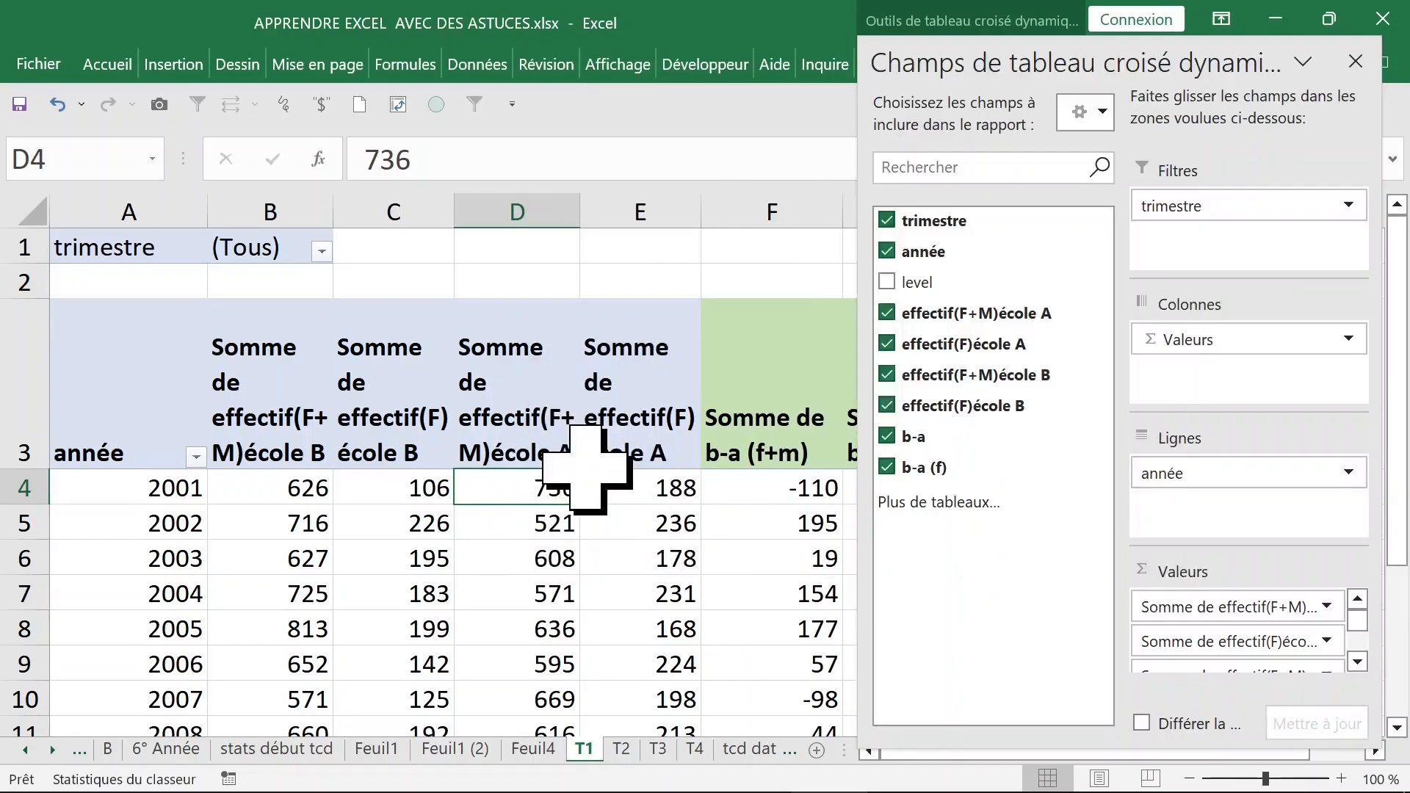
click(886, 282)
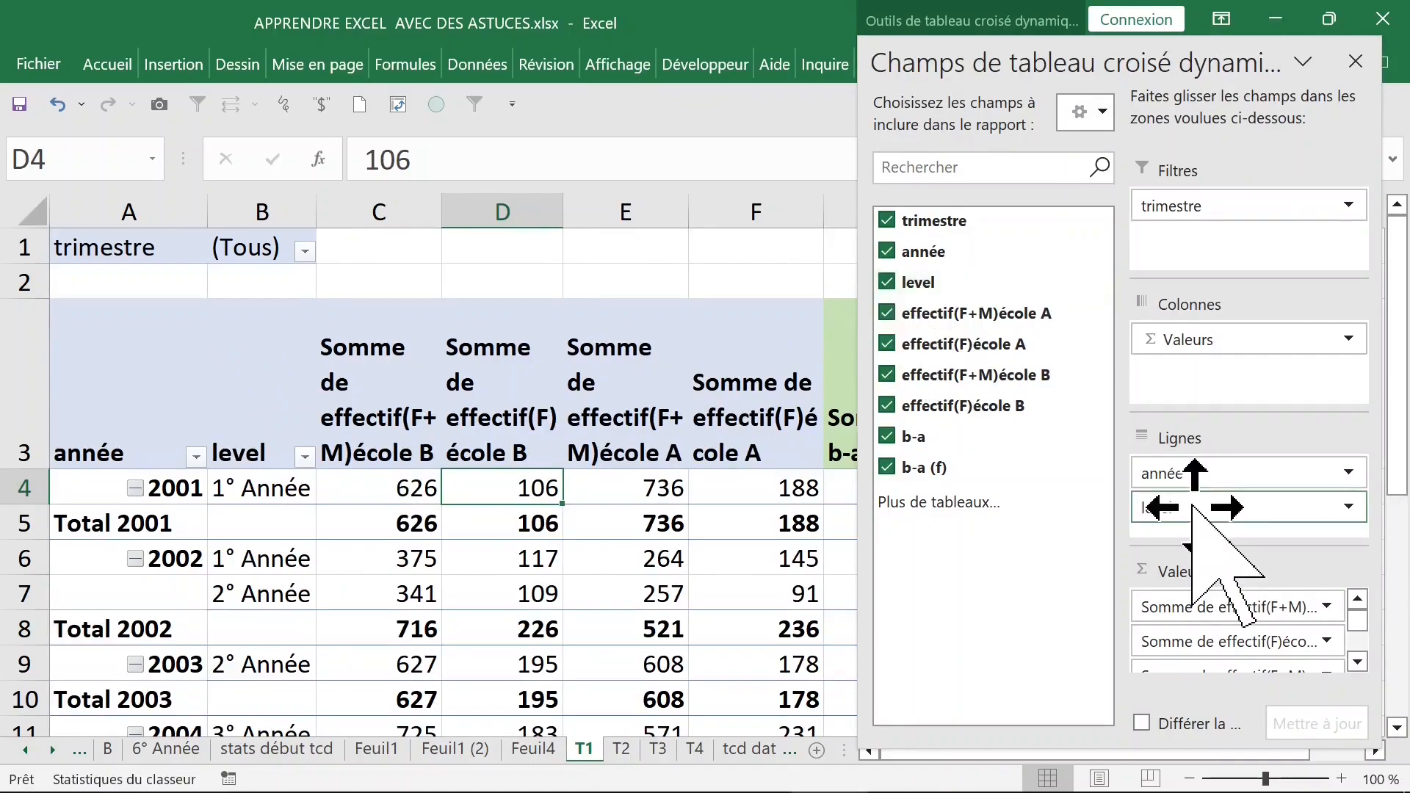
drag(1192, 505, 1194, 470)
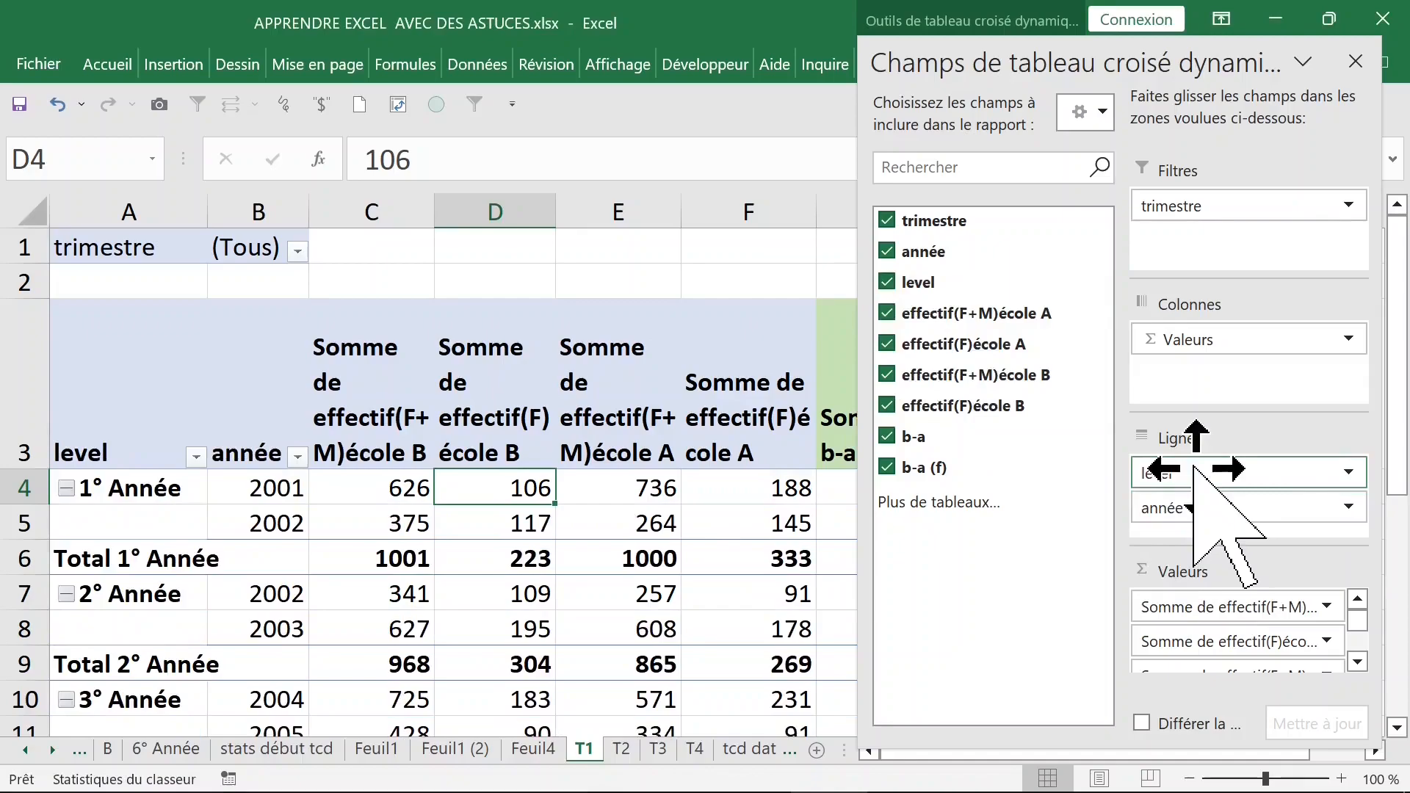
Step: Move the level field from the pivot table's rows to its report filters, below trimestre
click(280, 487)
right_click(279, 488)
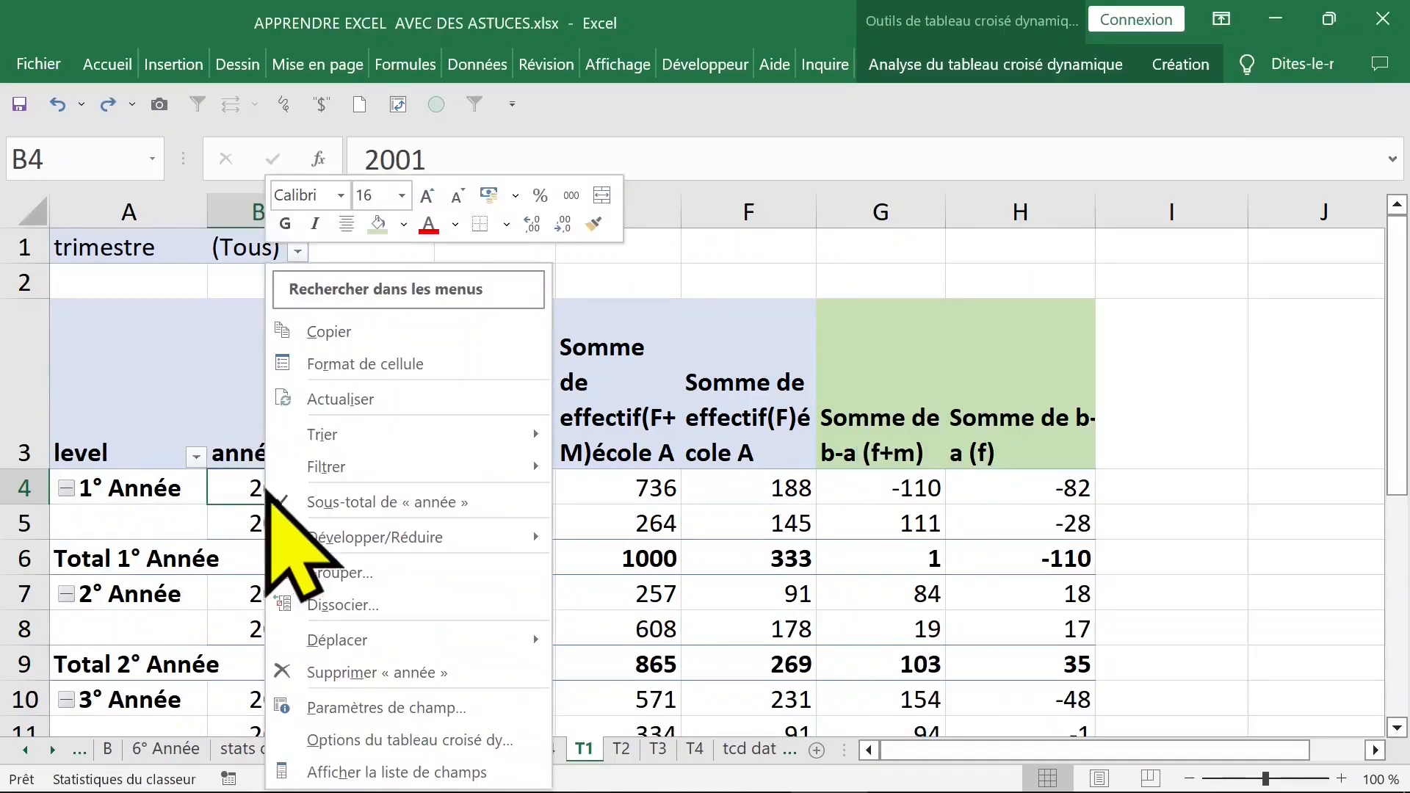
right_click(578, 485)
click(609, 478)
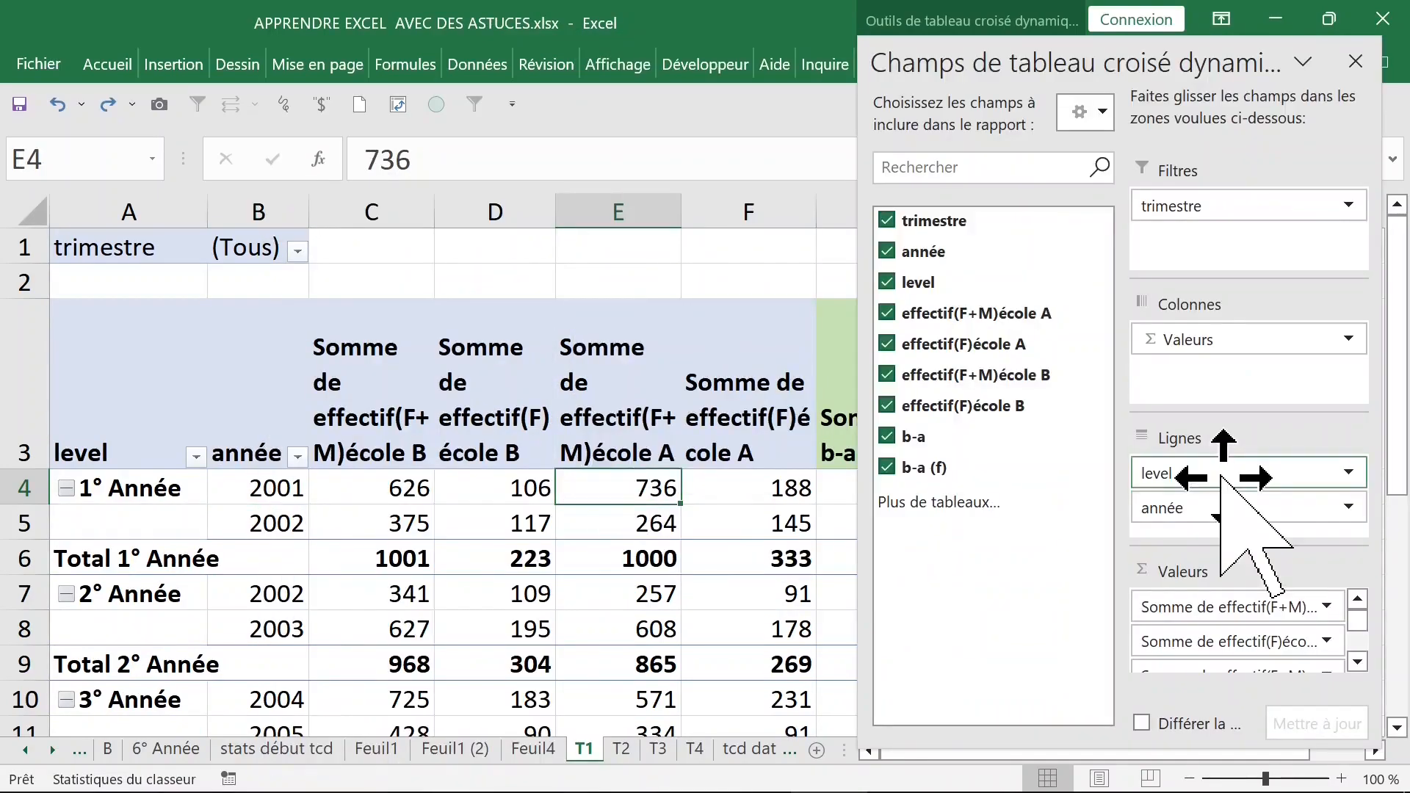
drag(1220, 475, 1307, 349)
click(276, 210)
Step: Reduce the height of the empty row 3 between the report filters and the pivot table headers
click(22, 466)
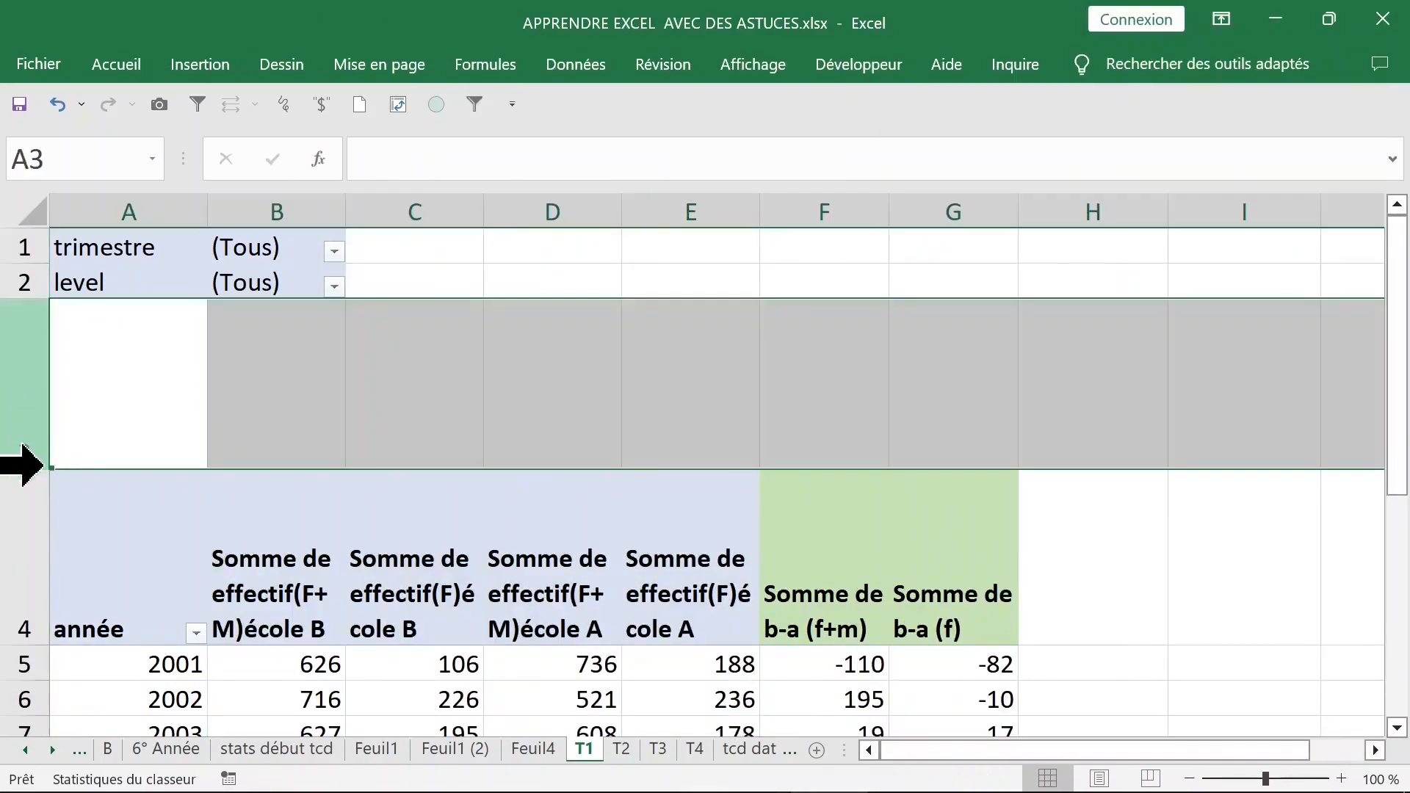
drag(45, 470, 49, 376)
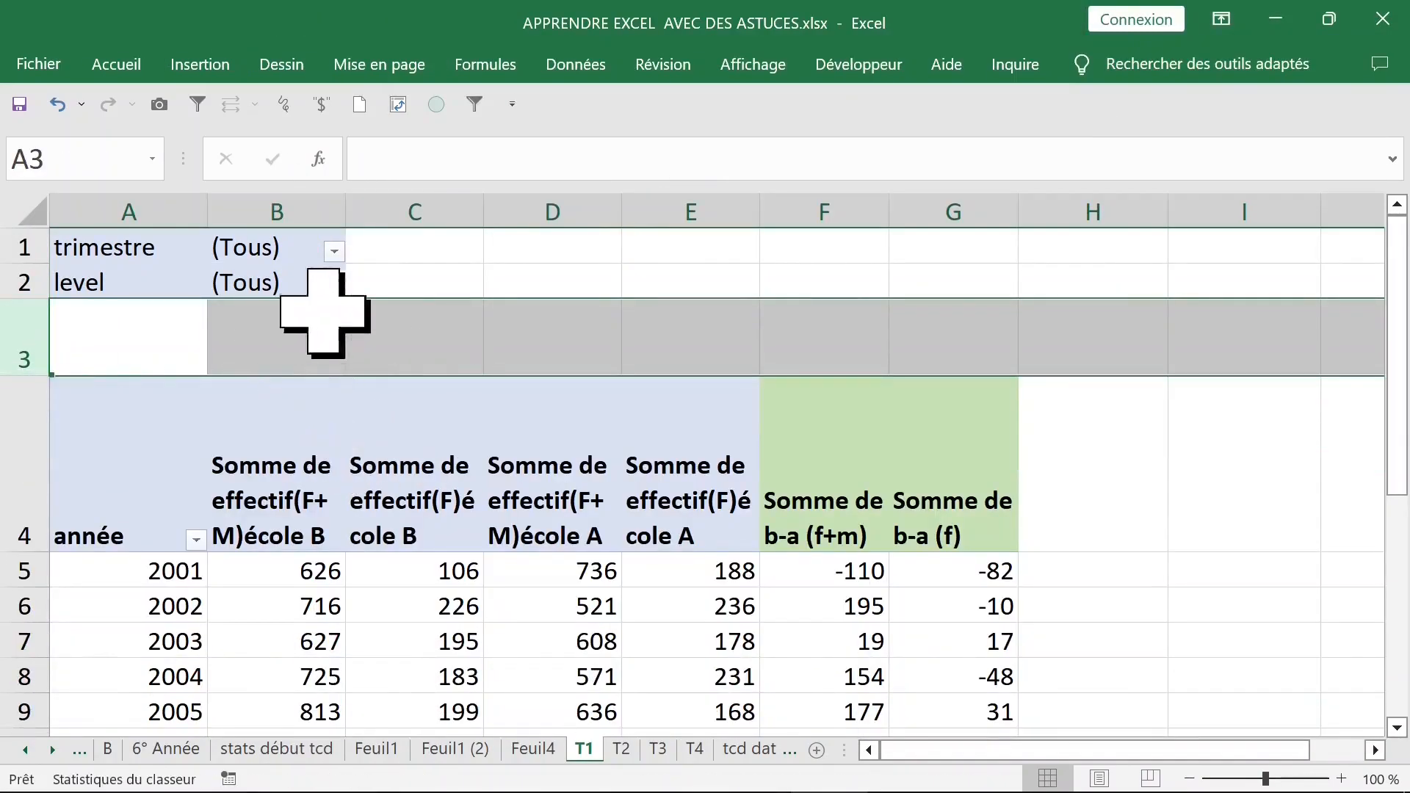
click(277, 293)
Step: Review the level filter and the pivot table's années and column headers in row 4
click(334, 287)
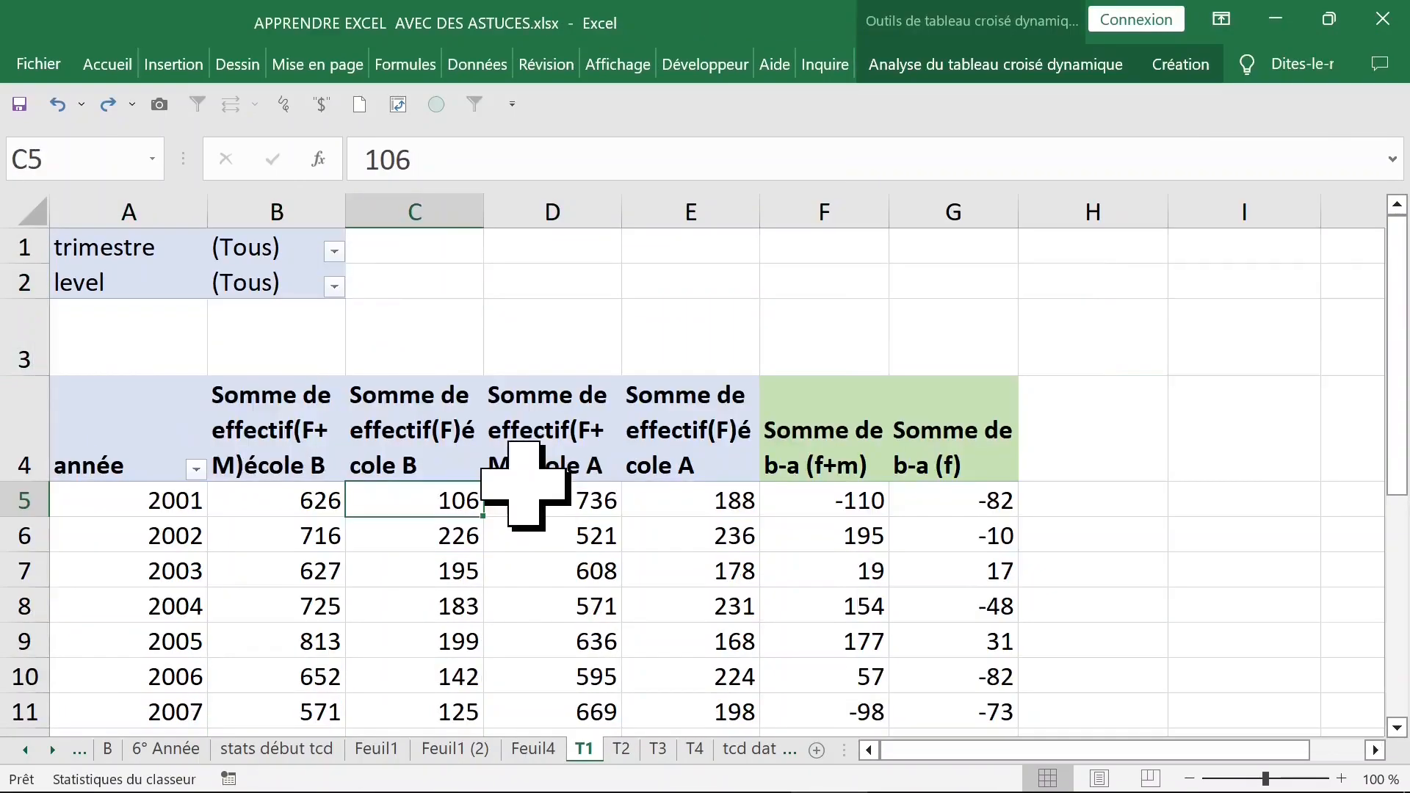
scroll(508, 489, down, 1)
scroll(507, 484, down, 1)
scroll(341, 422, up, 1)
click(189, 384)
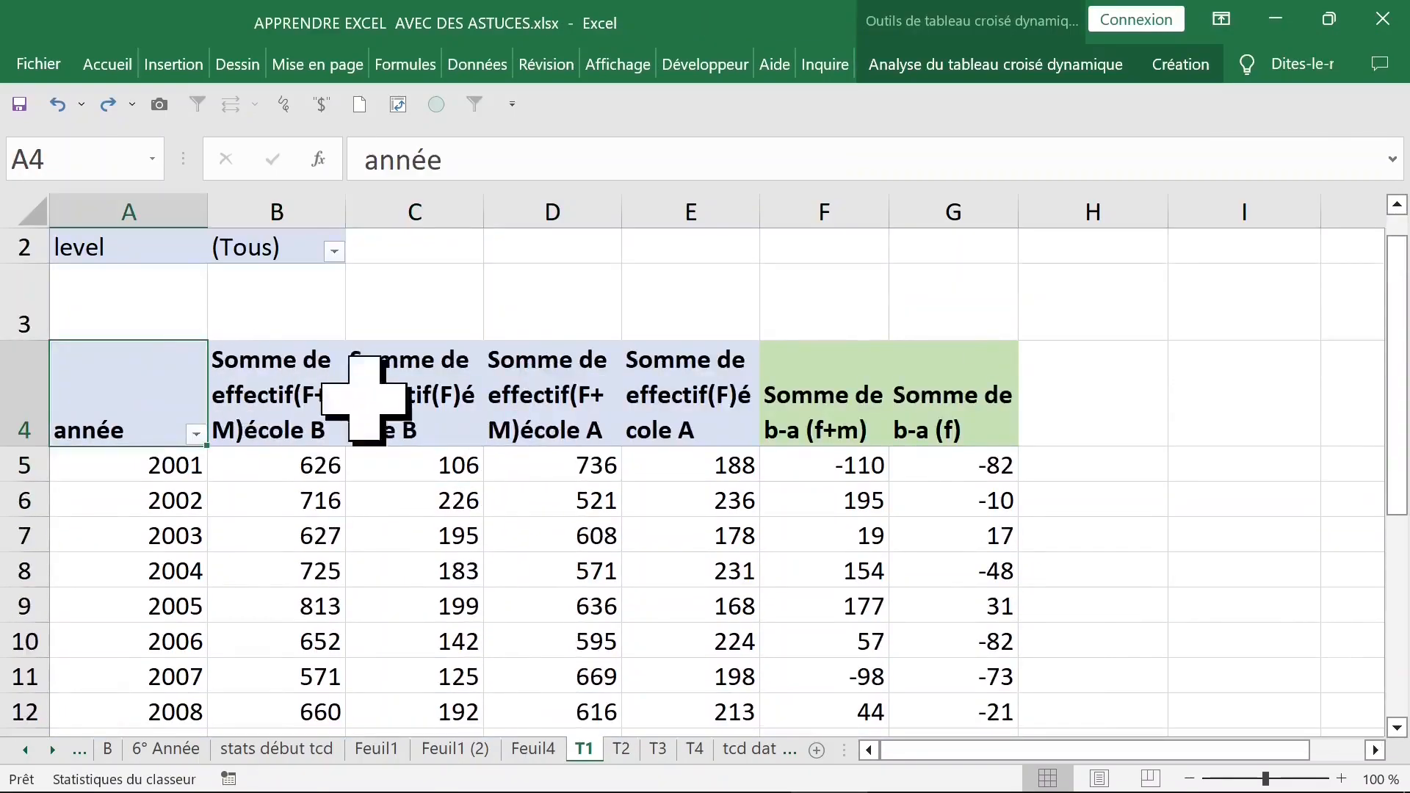
click(748, 426)
scroll(346, 315, up, 1)
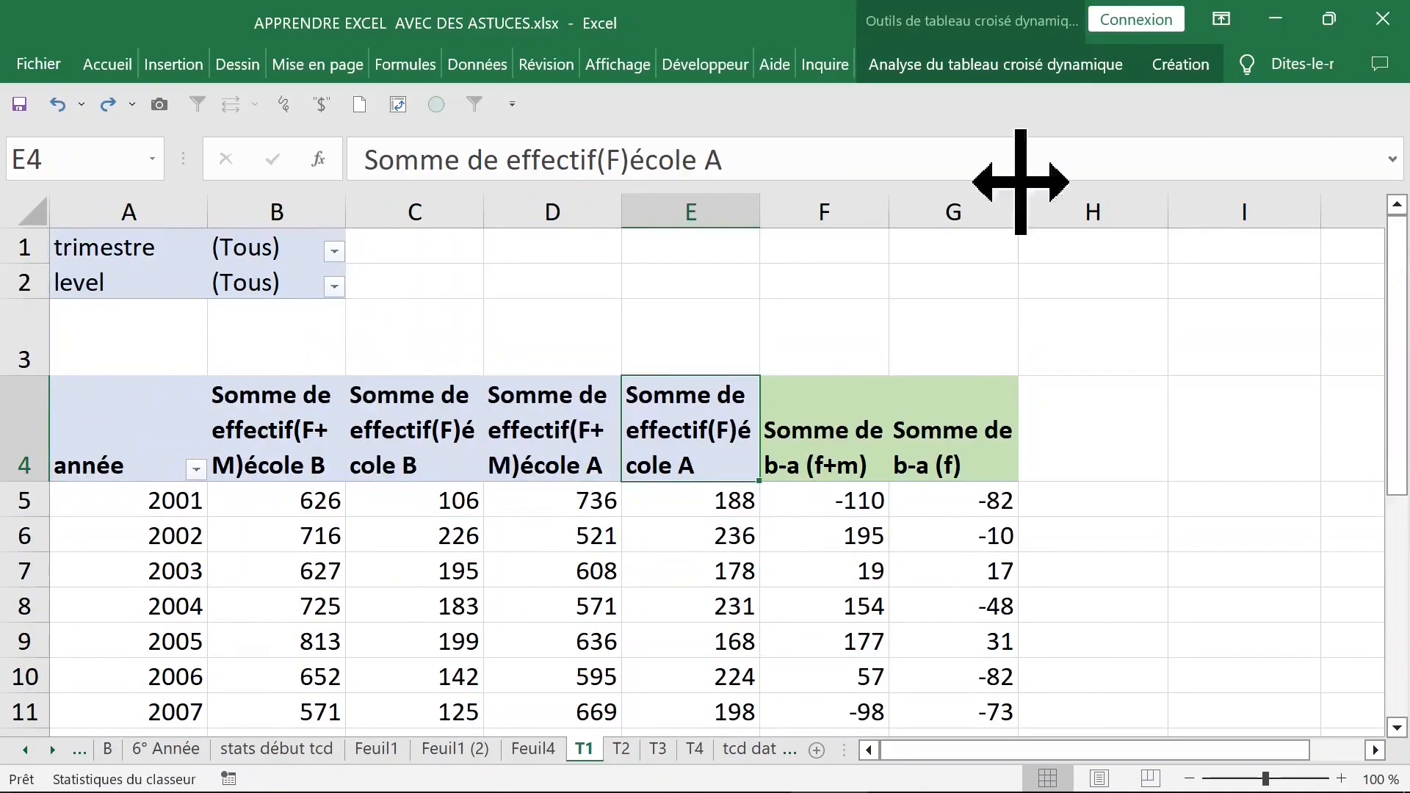
Step: Generate the pivot table's report filter pages for the level field, one sheet per level
click(942, 65)
click(121, 158)
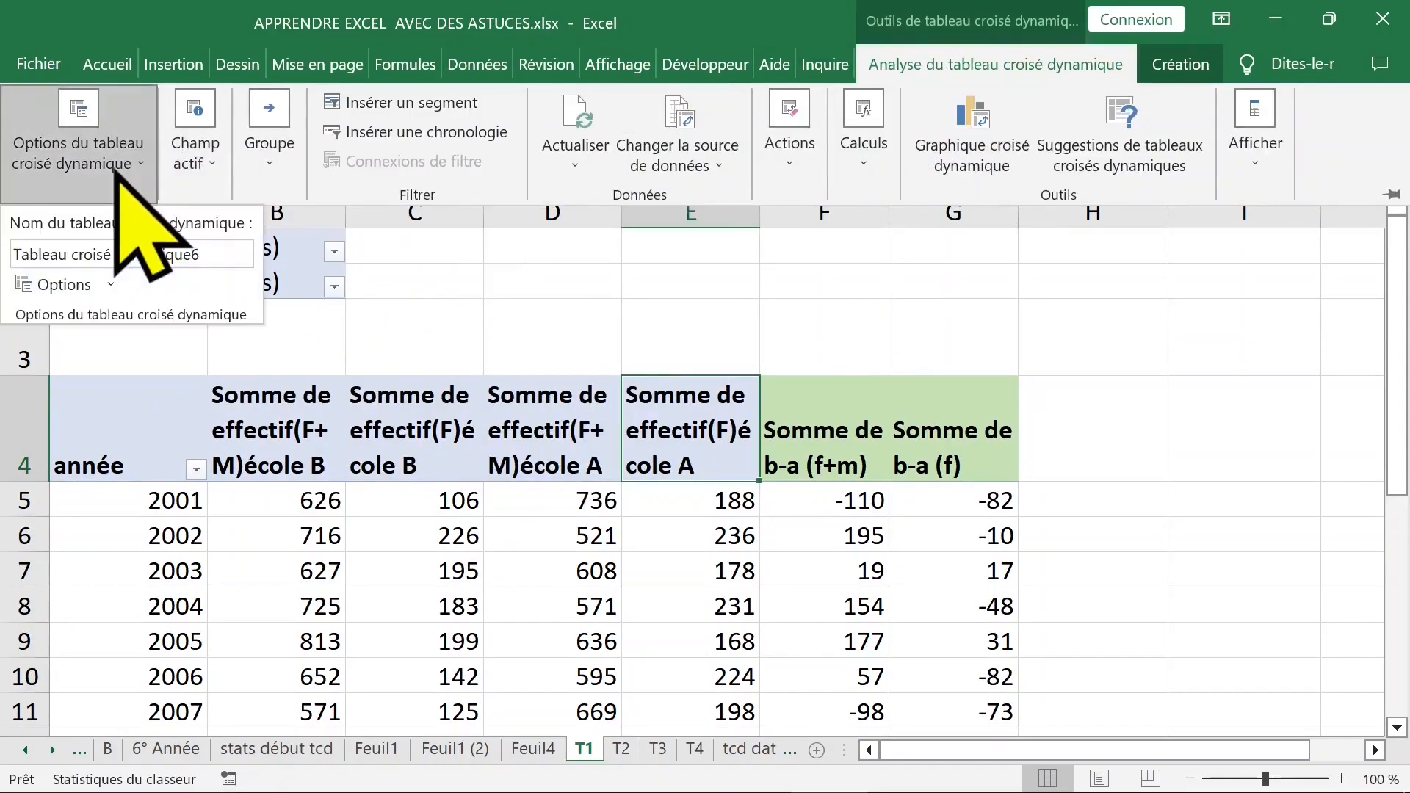
click(111, 286)
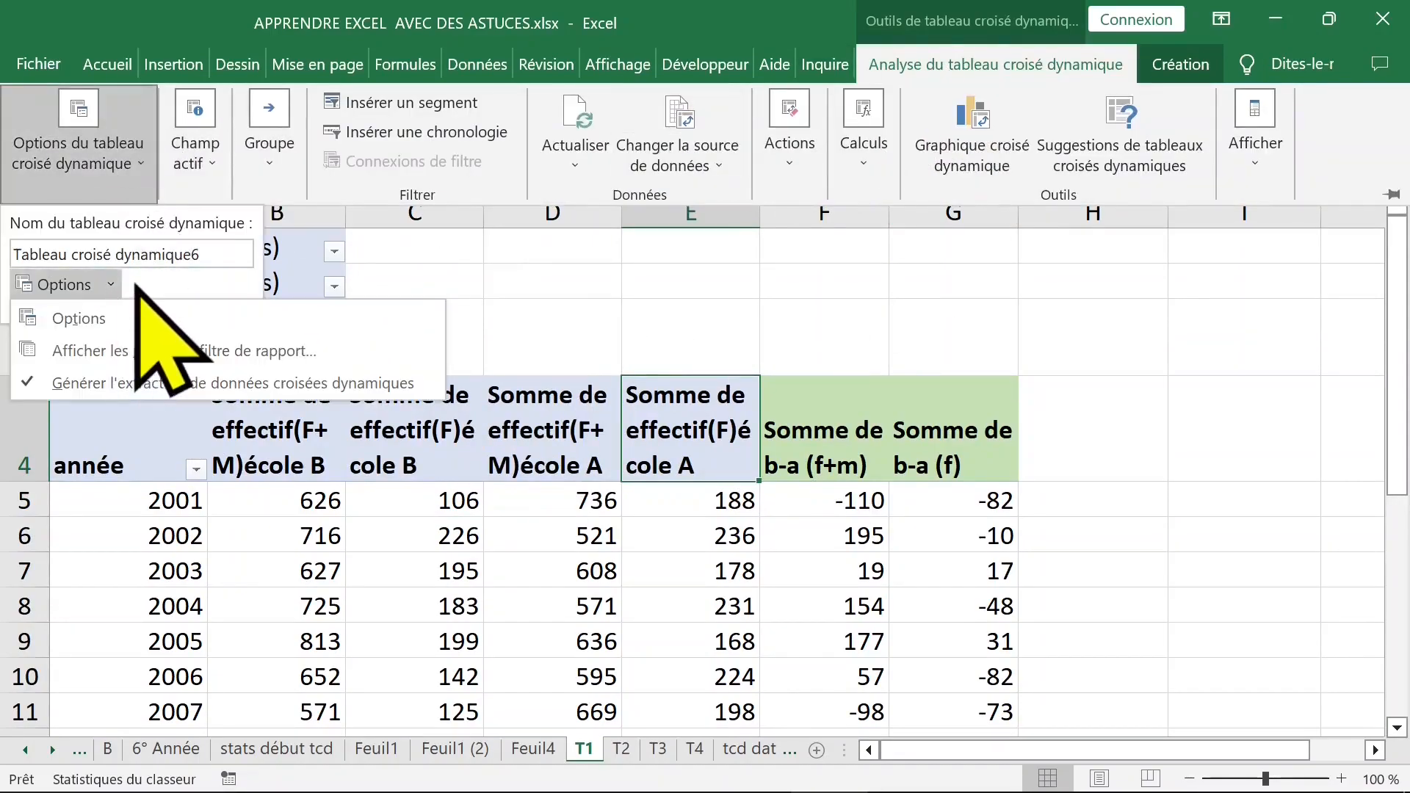
click(157, 353)
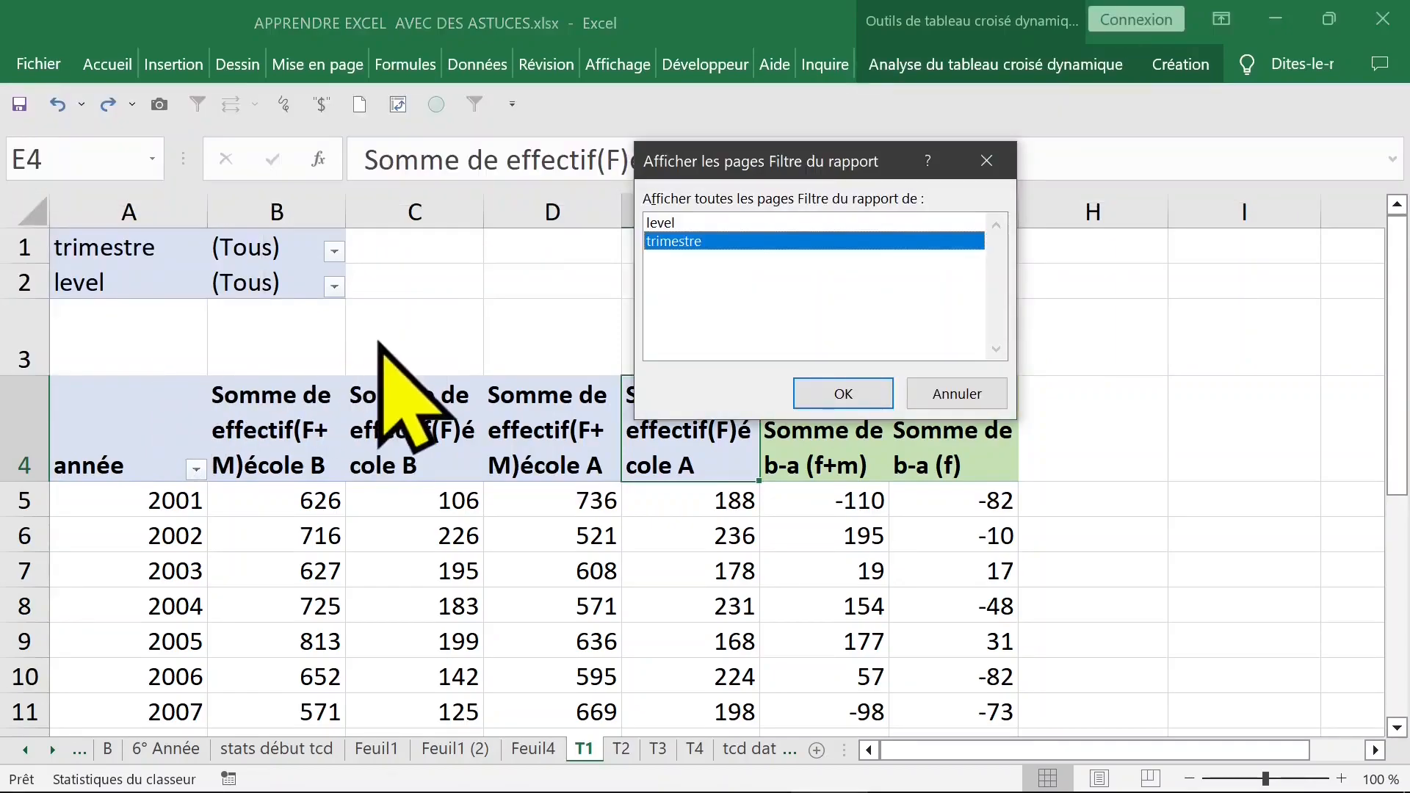
click(707, 223)
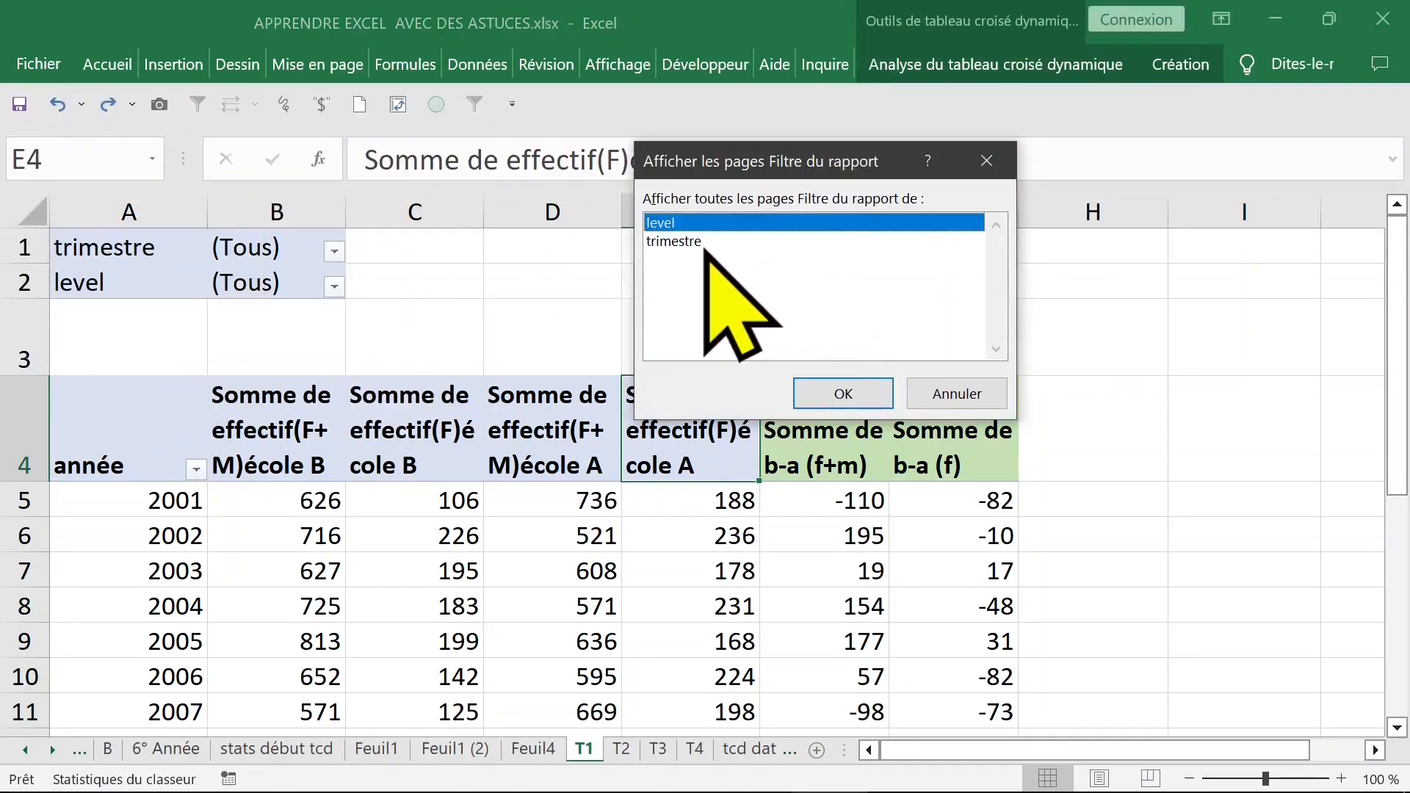
click(826, 393)
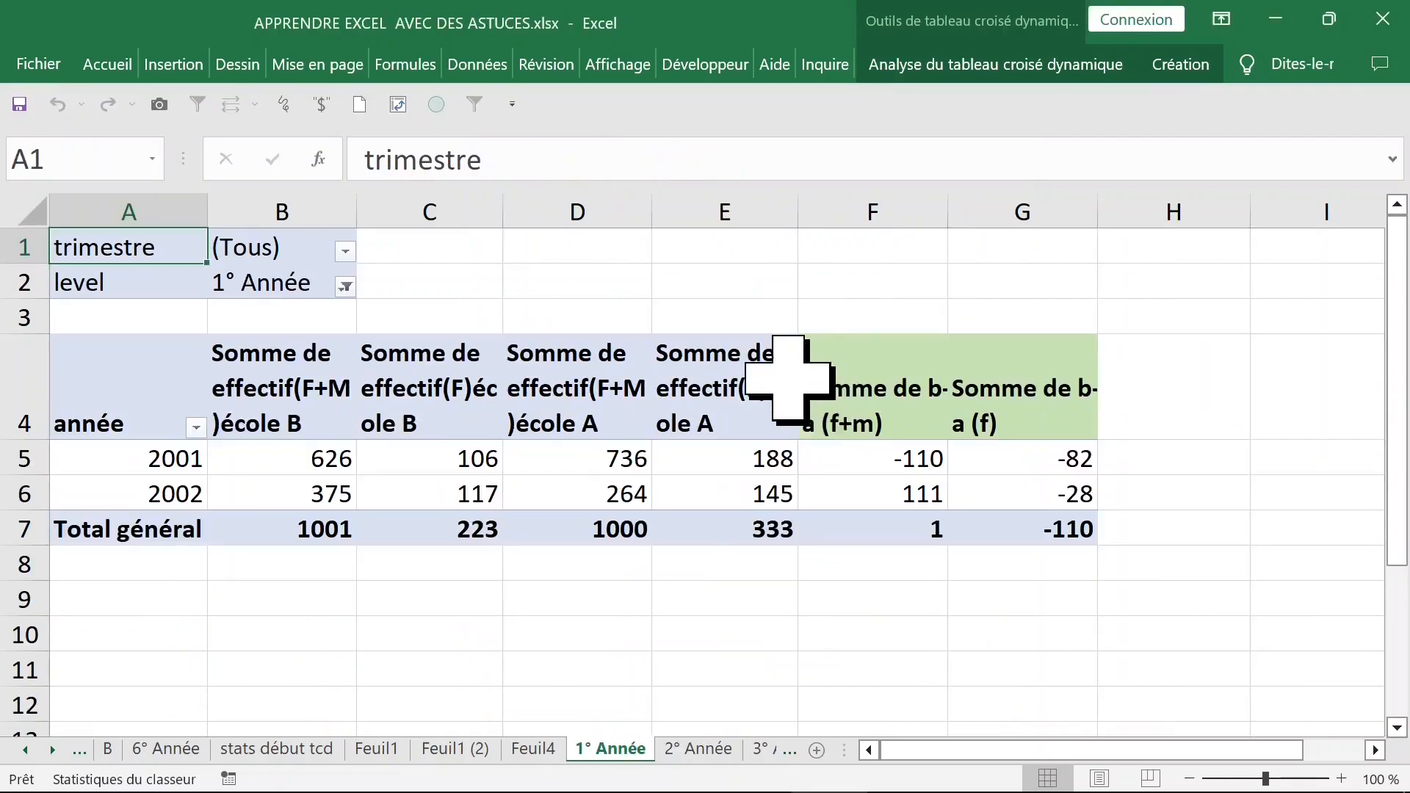
Step: Go through the 1° Année, 2° Année and 3° Année sheets to check each level's pivot table
click(530, 748)
click(611, 749)
click(527, 749)
click(611, 749)
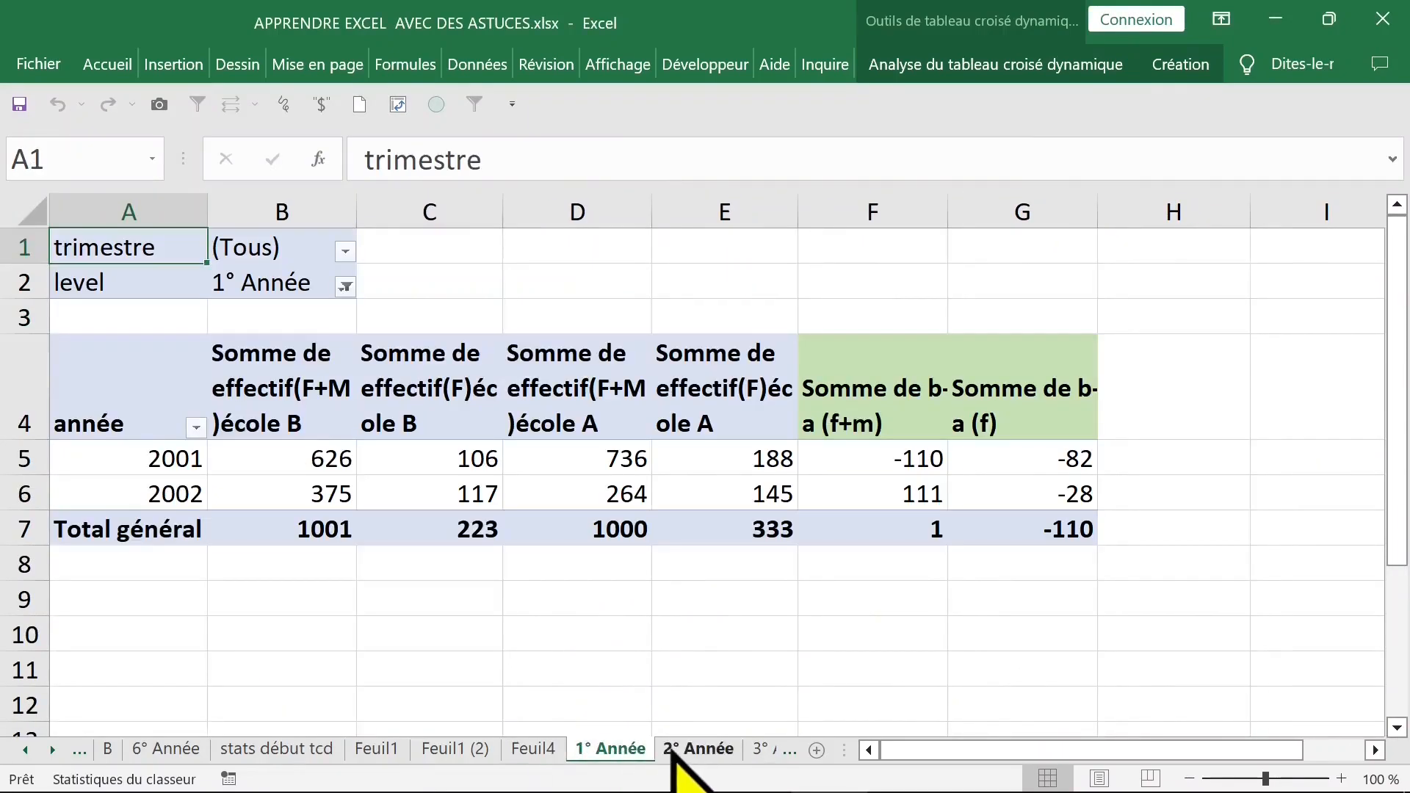
click(696, 748)
click(761, 749)
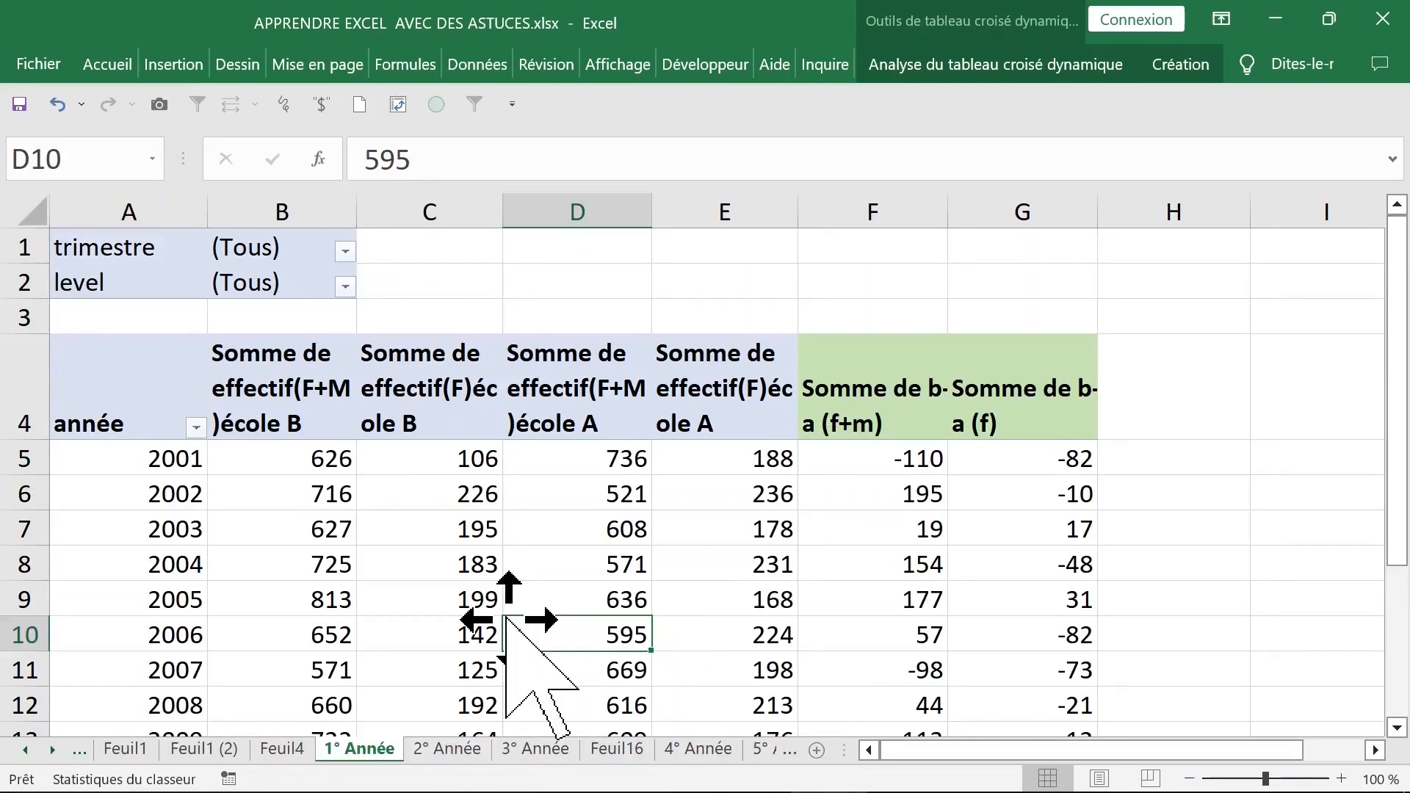